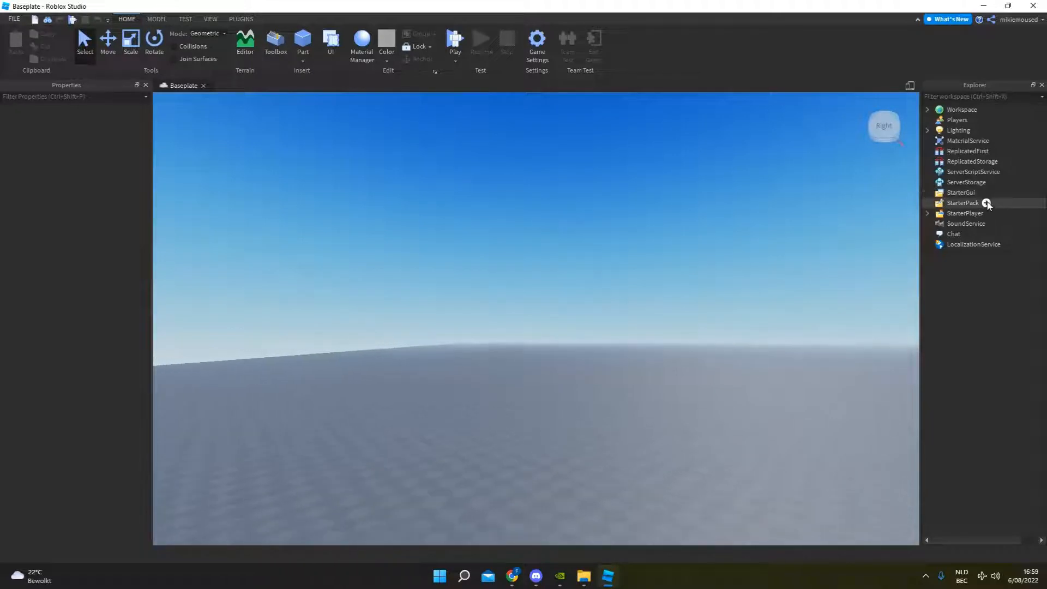
Add a ScreenGui to StarterGui and rename it Shop.
{"action": "left_click", "coordinate": [980, 194]}
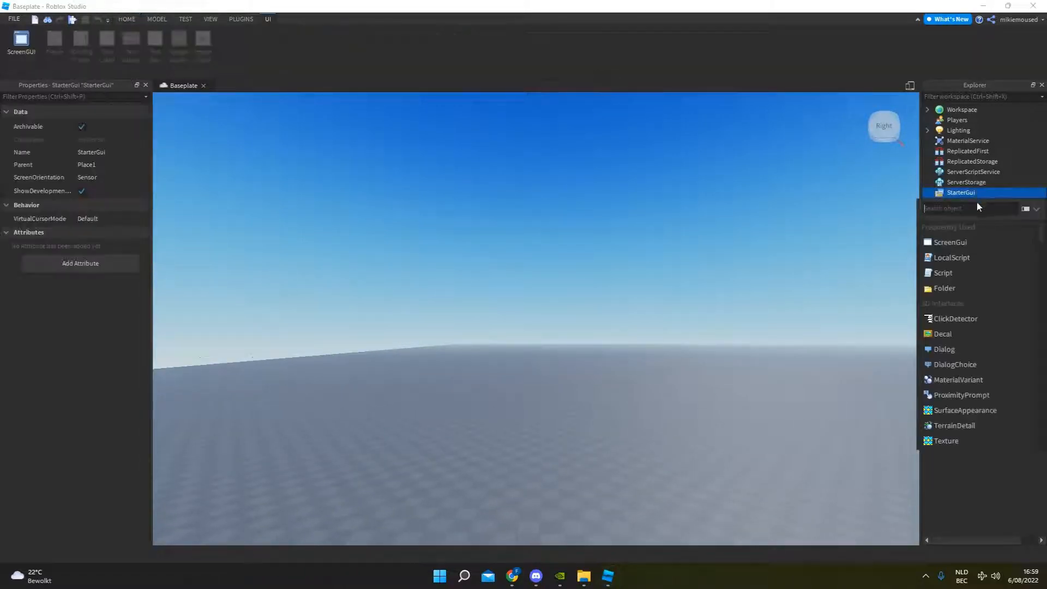
{"action": "left_click", "coordinate": [970, 242]}
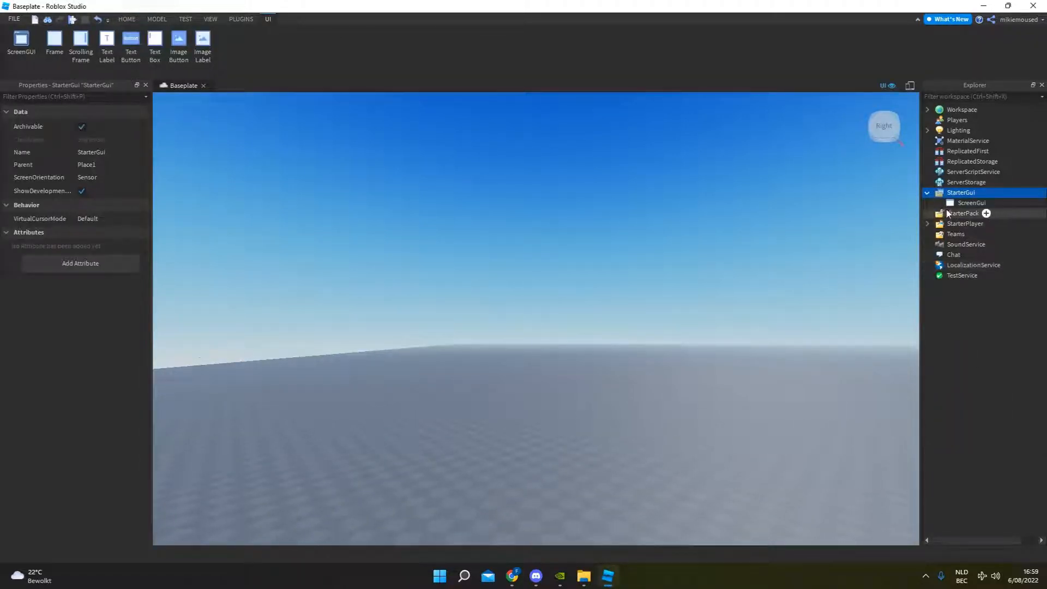
{"action": "right_click_drag", "start_coordinate": [250, 164], "coordinate": [240, 176]}
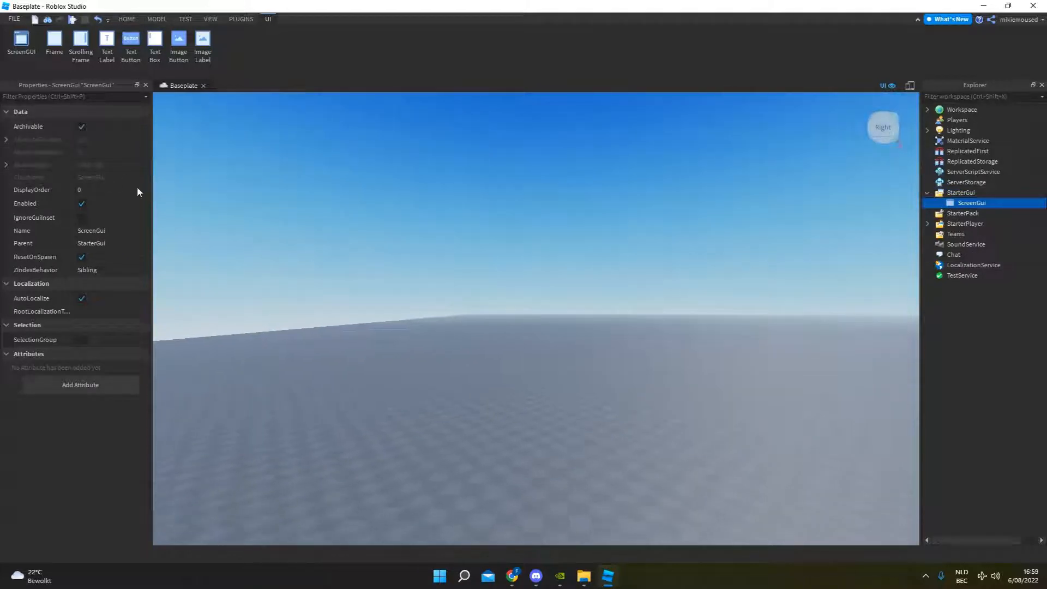
{"action": "left_click", "coordinate": [87, 233]}
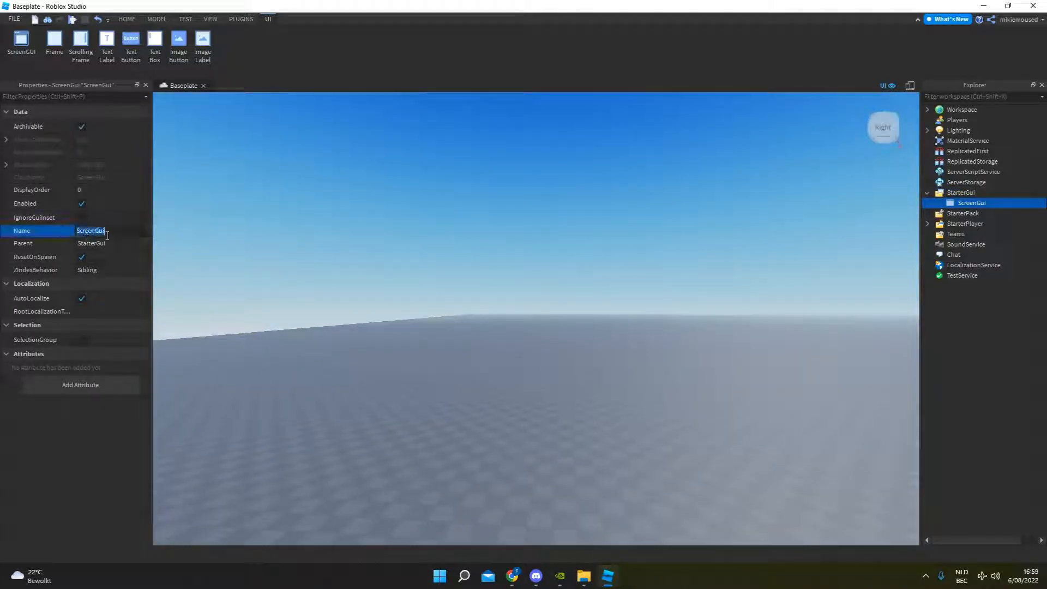
{"action": "type", "text": "Shop"}
{"action": "key", "text": "Return"}
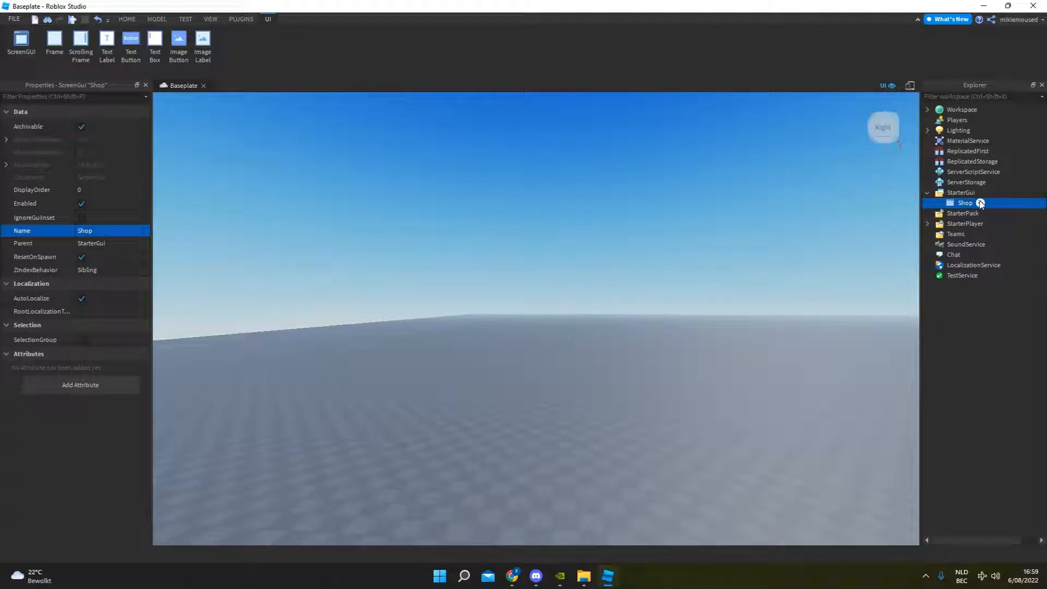
Add a Frame to the Shop ScreenGui, enlarge it to about 840 x 458 and center it on the screen.
{"action": "left_click", "coordinate": [980, 203]}
{"action": "left_click", "coordinate": [944, 252]}
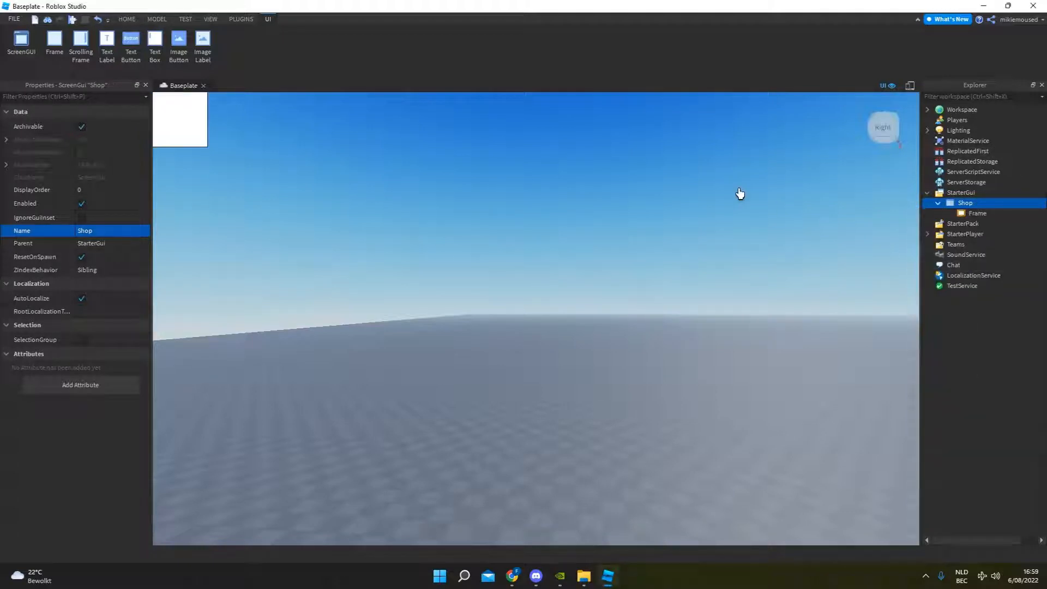
{"action": "left_click_drag", "start_coordinate": [180, 120], "coordinate": [778, 449]}
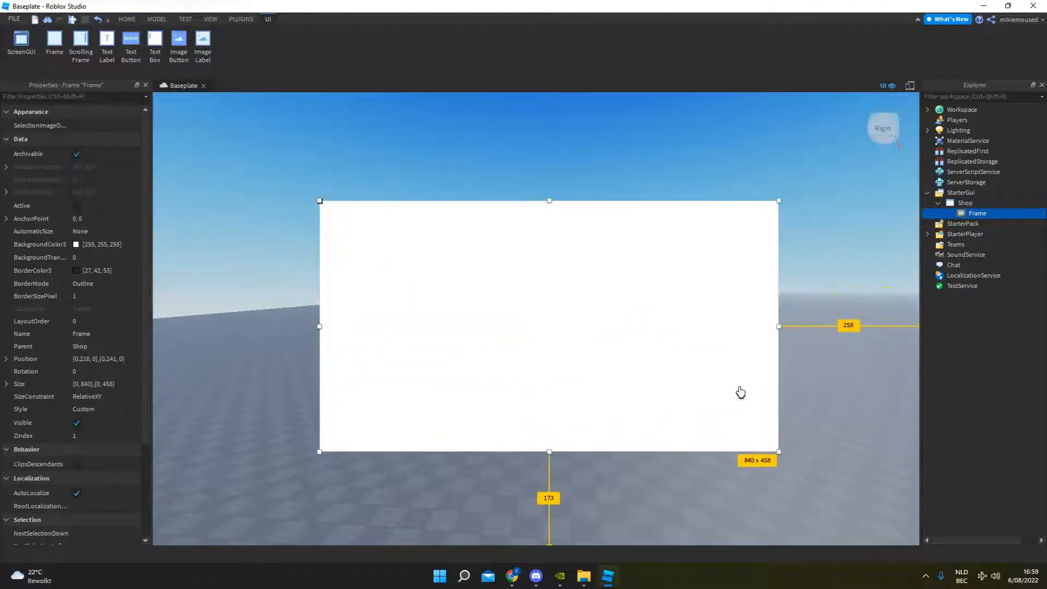
{"action": "left_click_drag", "start_coordinate": [738, 392], "coordinate": [659, 277]}
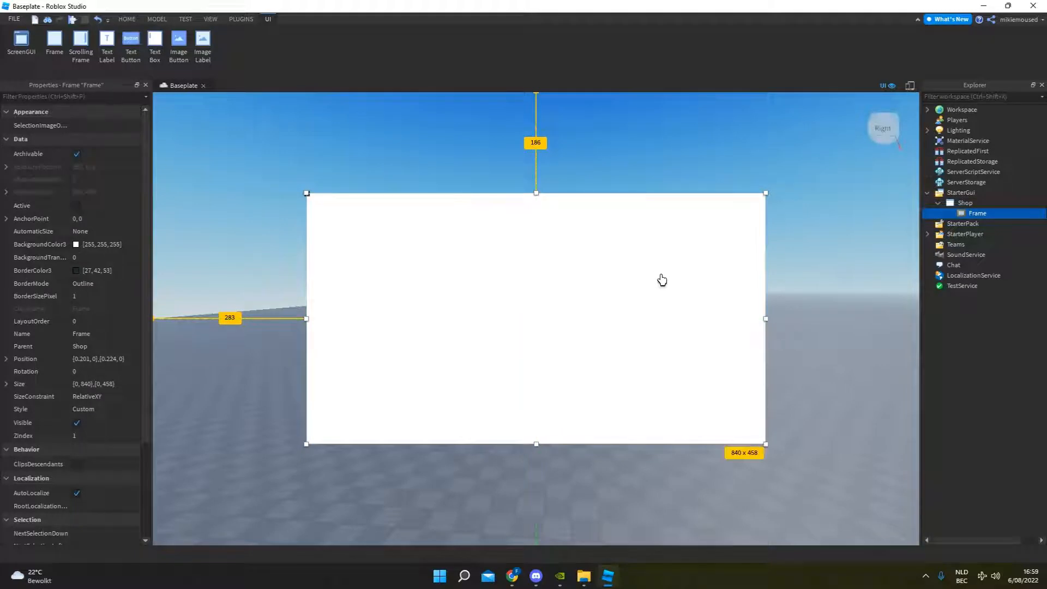
{"action": "left_click", "coordinate": [614, 146]}
Rename the frame inside Shop as TheShop.
{"action": "left_click", "coordinate": [980, 214]}
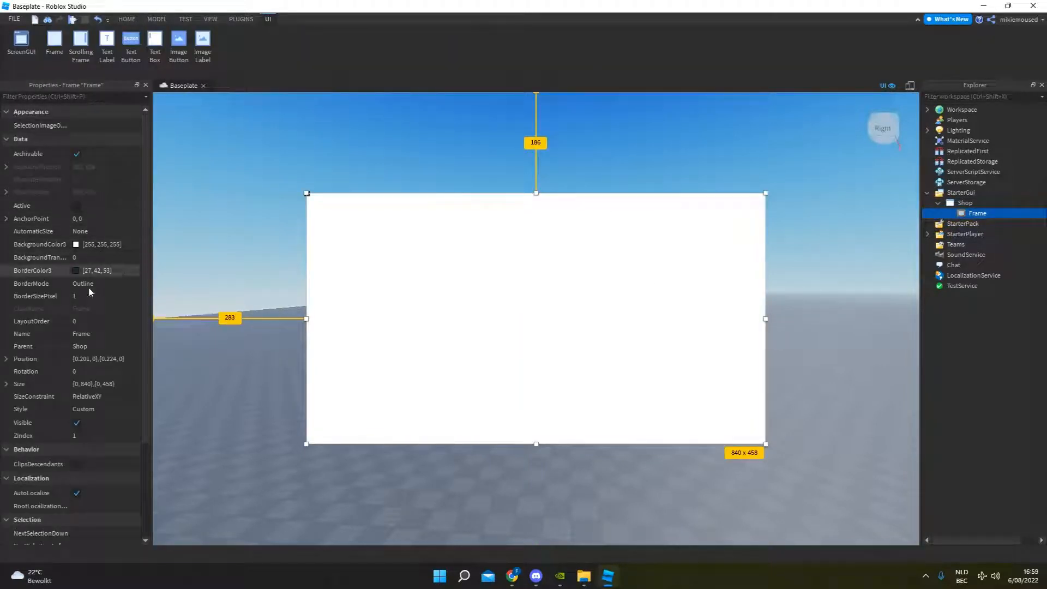
{"action": "left_click", "coordinate": [94, 335]}
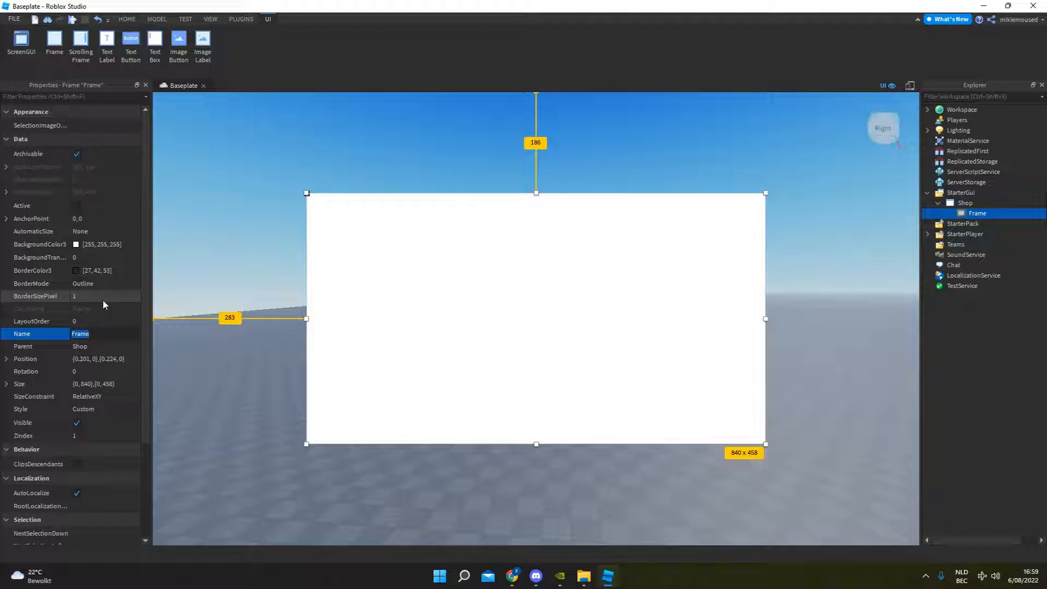
{"action": "type", "text": "TheShop"}
{"action": "key", "text": "Return"}
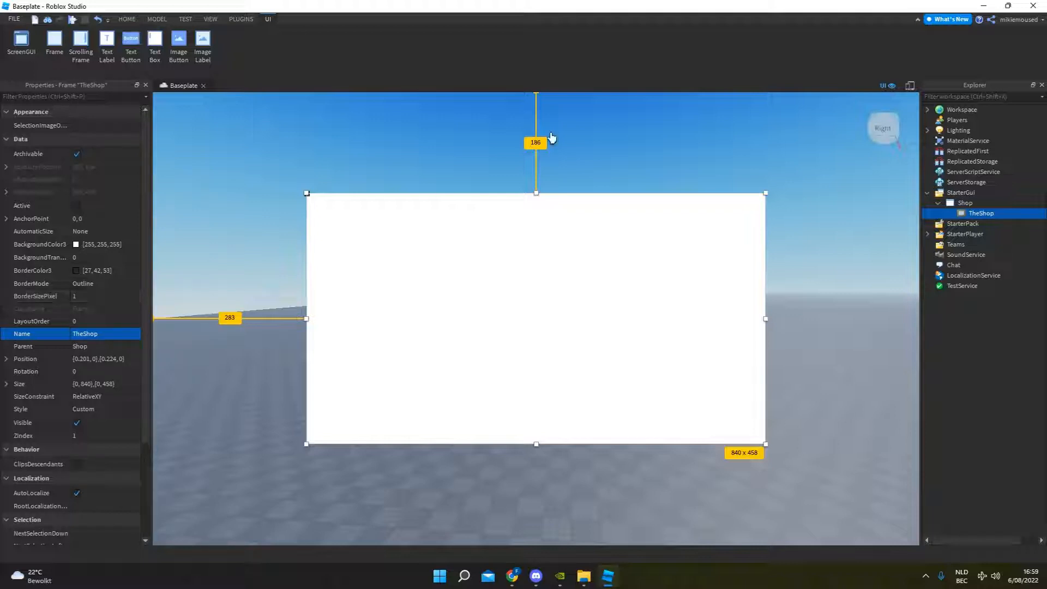
{"action": "left_click", "coordinate": [630, 127]}
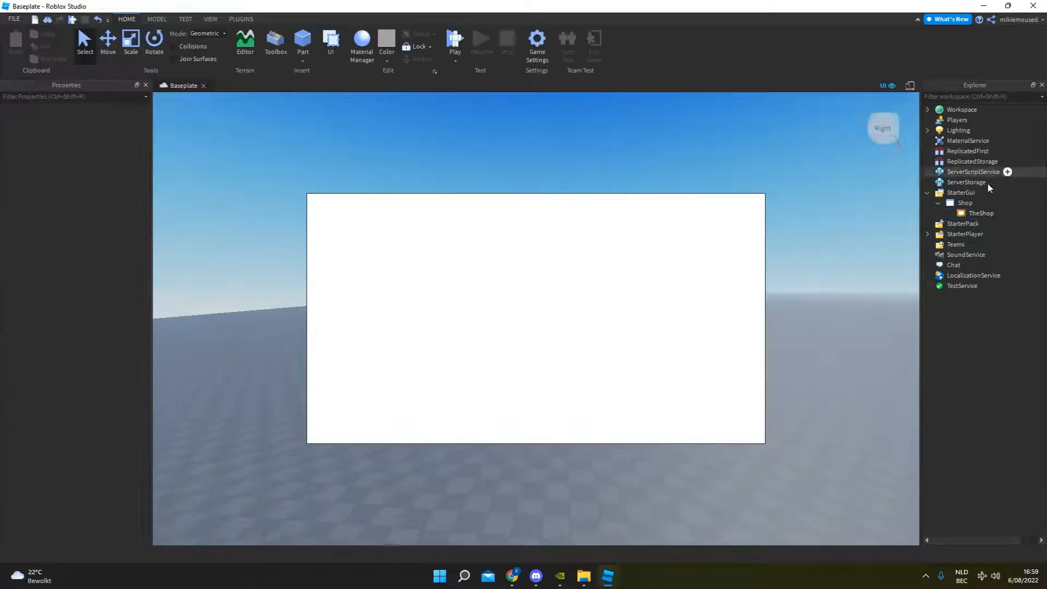
Add a UICorner to the TheShop frame to round its corners.
{"action": "left_click", "coordinate": [981, 214]}
{"action": "left_click", "coordinate": [1001, 213]}
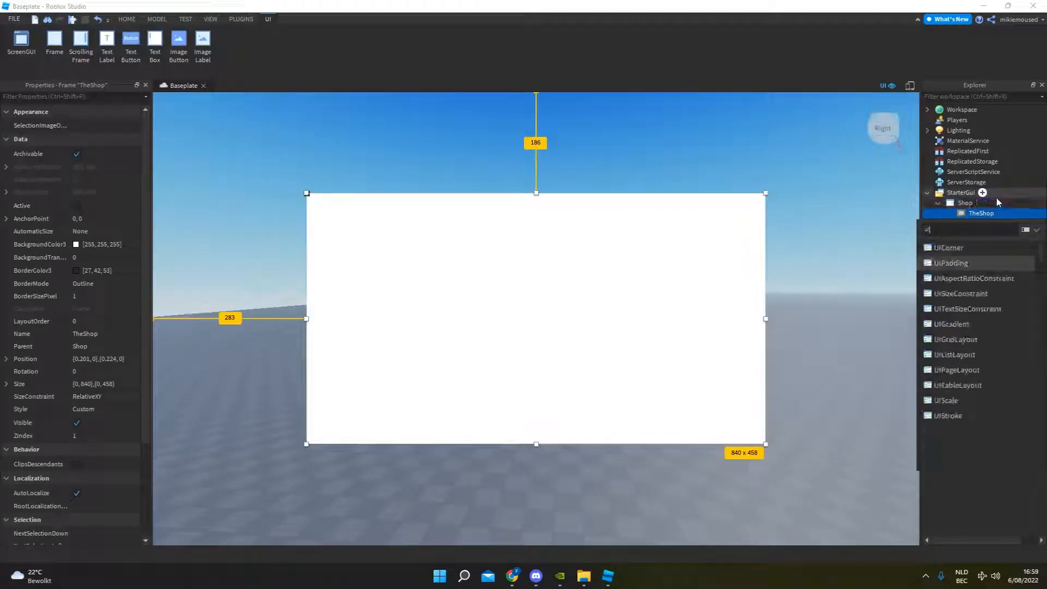
{"action": "type", "text": "ui"}
{"action": "left_click", "coordinate": [965, 248]}
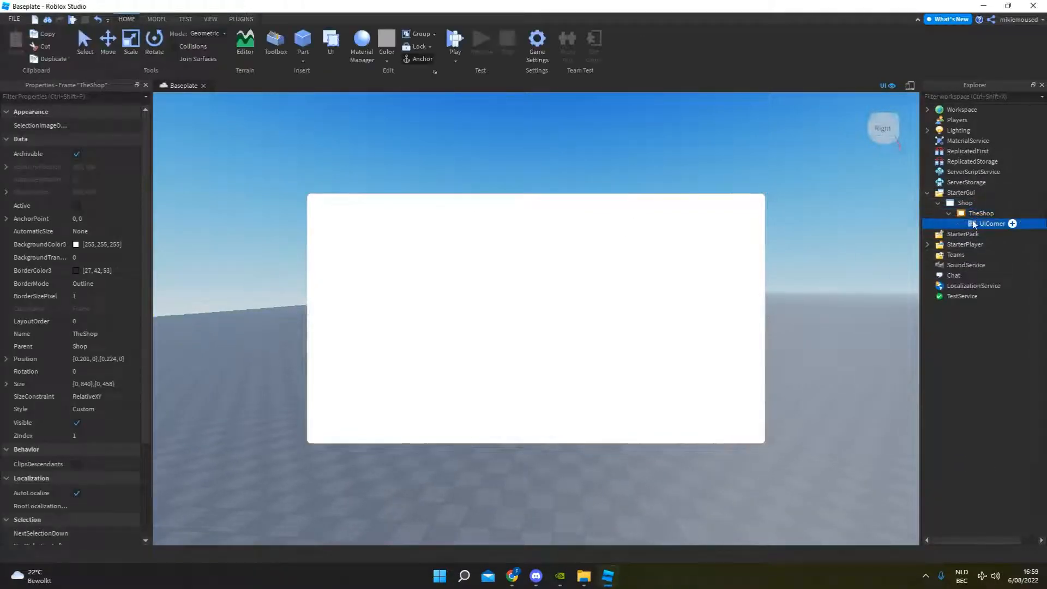
{"action": "left_click", "coordinate": [790, 178]}
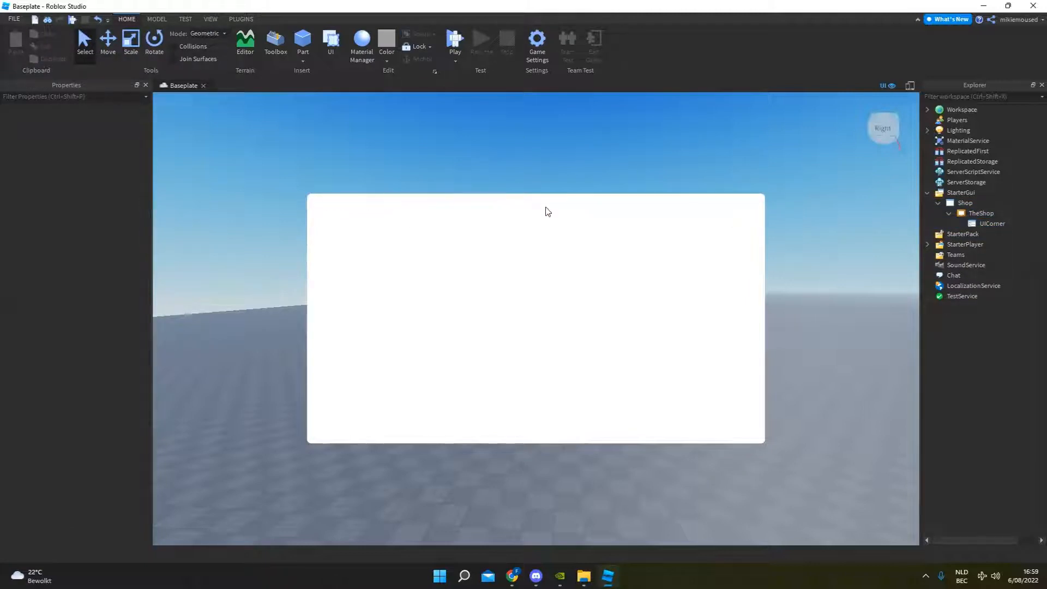
{"action": "left_click", "coordinate": [960, 214]}
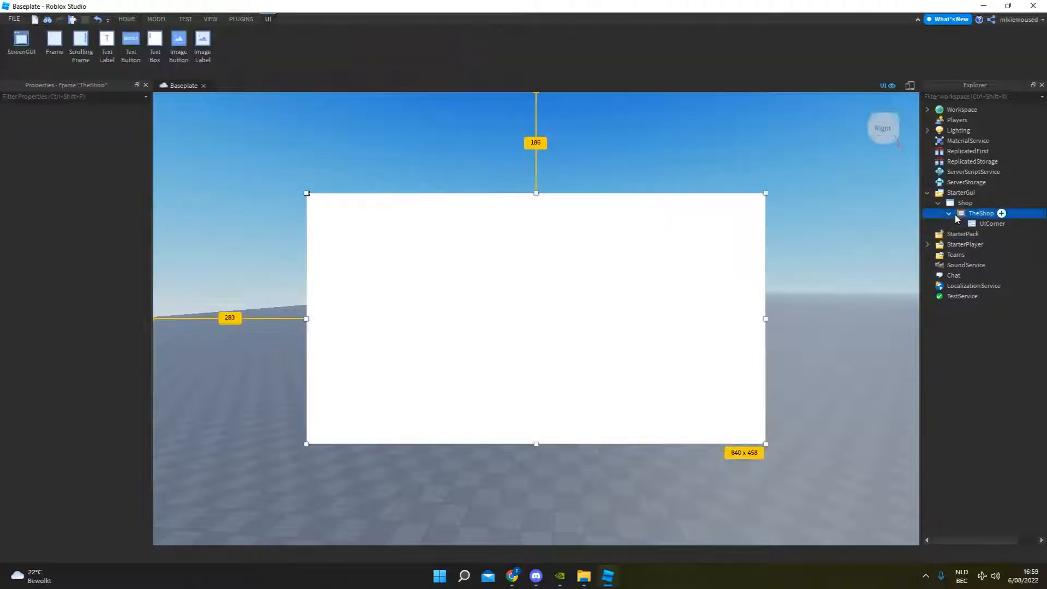
{"action": "left_click", "coordinate": [714, 183]}
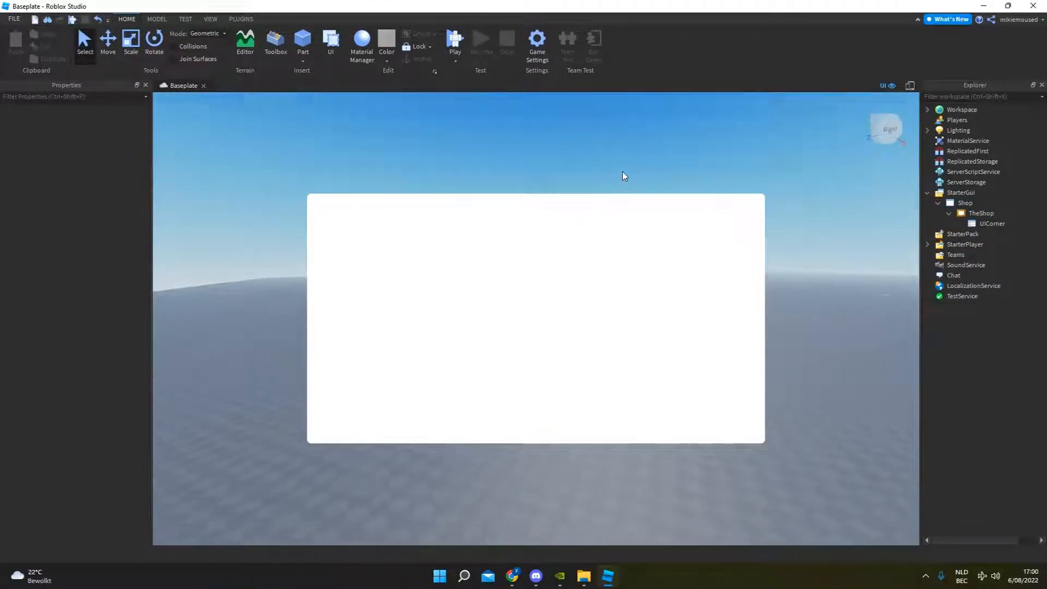
{"action": "right_click_drag", "start_coordinate": [623, 171], "coordinate": [623, 171]}
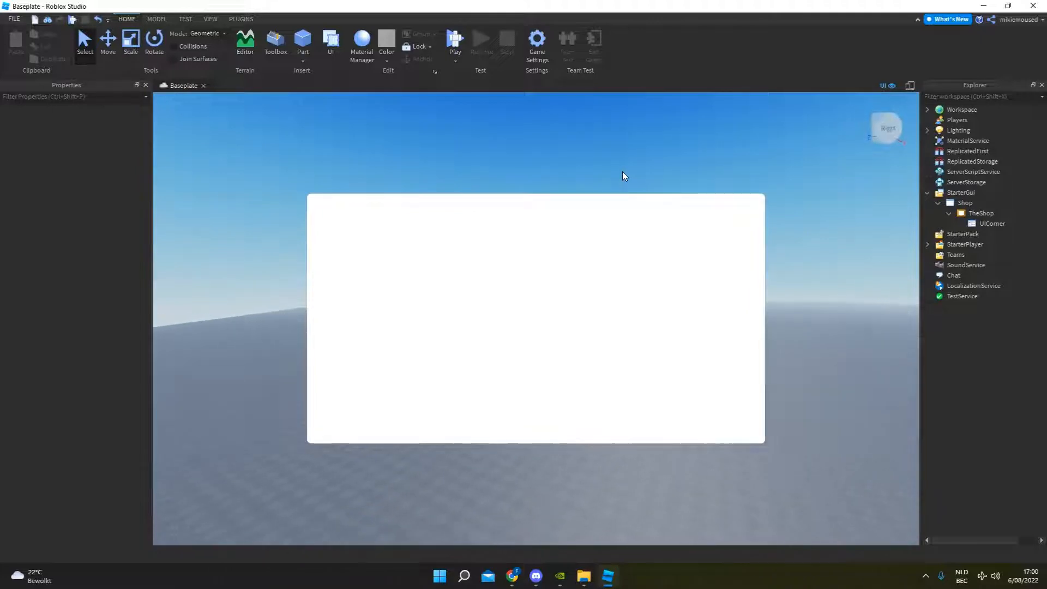
{"action": "key", "text": "a"}
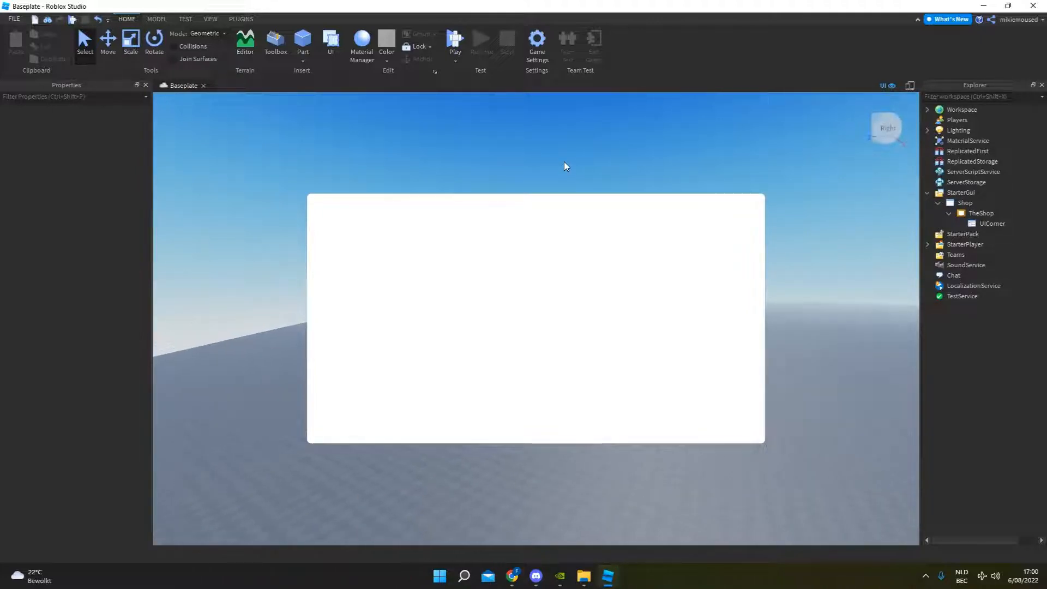
Add a TextLabel to TheShop, size it to about 331 x 50 and center it just above the frame's upper edge.
{"action": "left_click", "coordinate": [949, 213]}
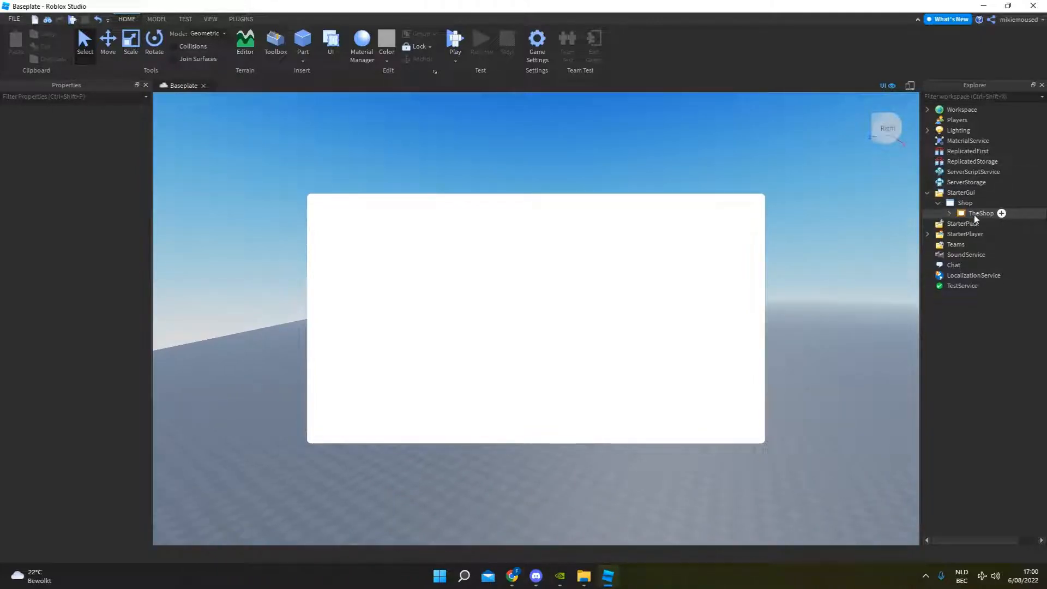
{"action": "left_click", "coordinate": [1001, 213]}
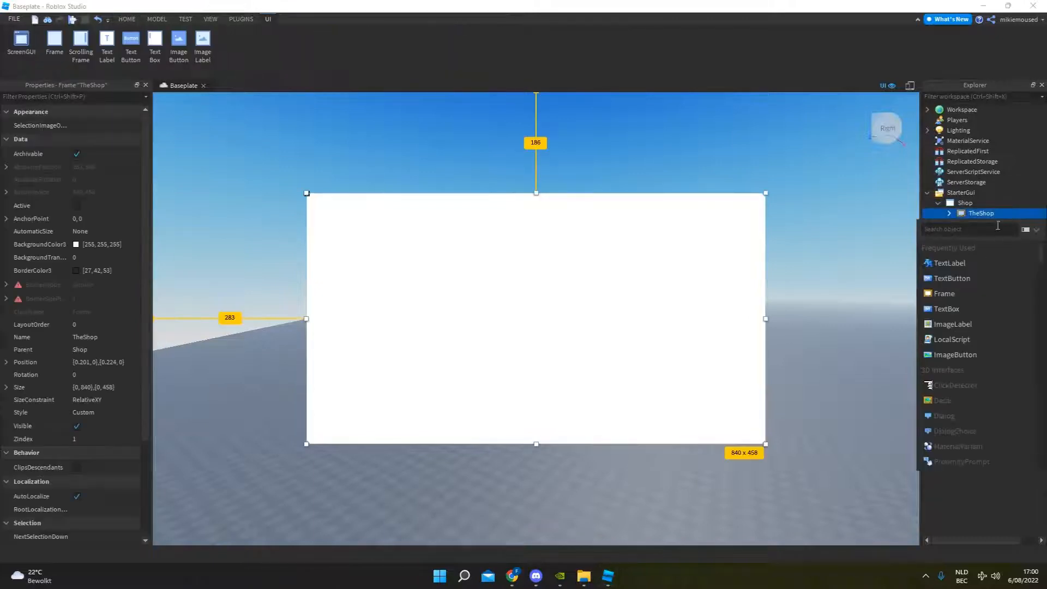
{"action": "left_click", "coordinate": [949, 264]}
{"action": "left_click_drag", "start_coordinate": [369, 211], "coordinate": [625, 176]}
{"action": "left_click_drag", "start_coordinate": [538, 175], "coordinate": [538, 175]}
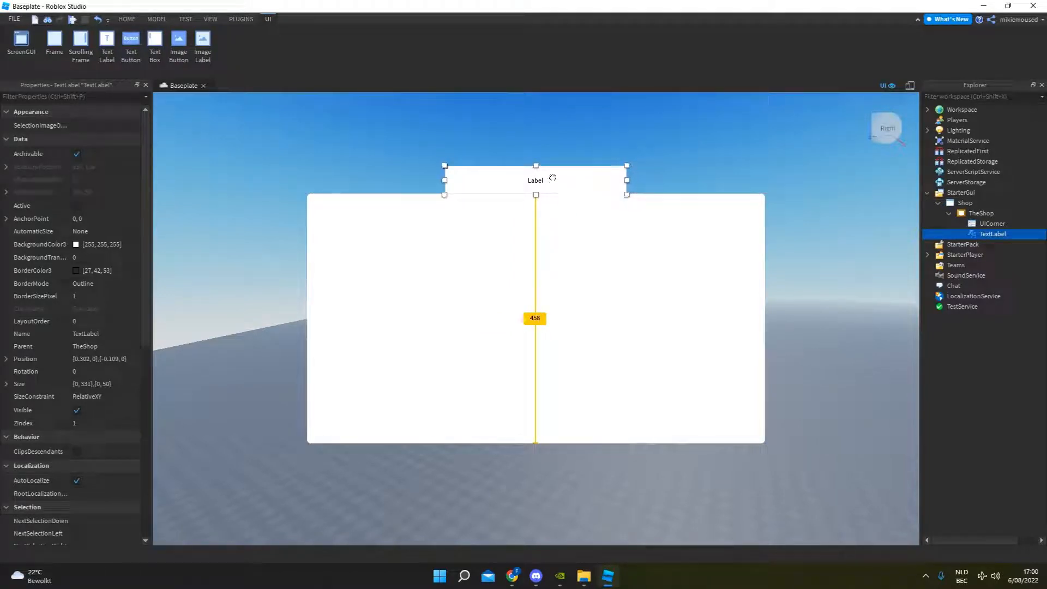
Change the text of the label above the frame to "Car Shop".
{"action": "double_click", "coordinate": [551, 177]}
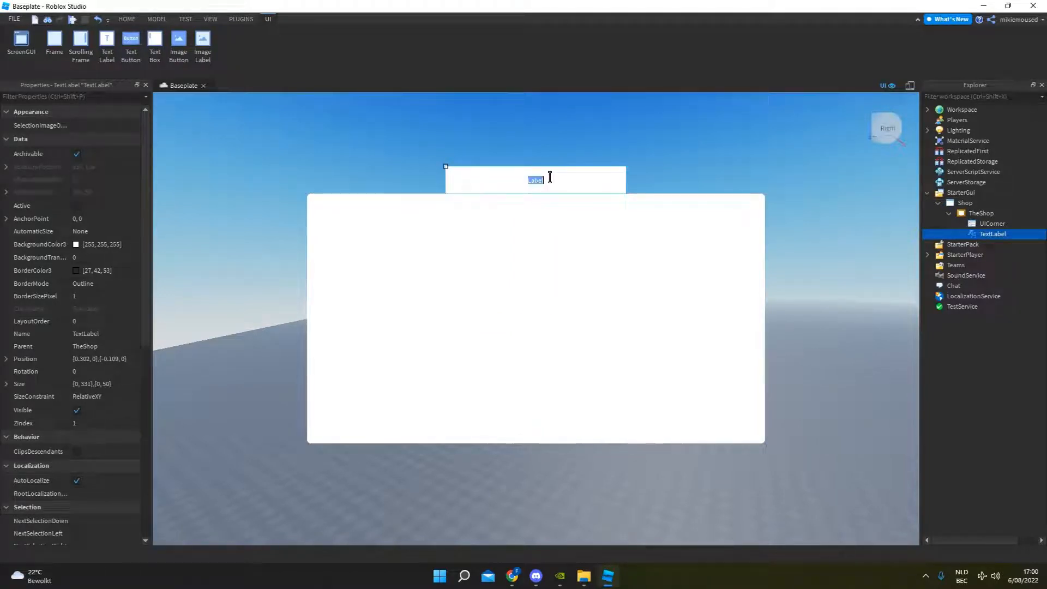
{"action": "type", "text": "Car Shop"}
{"action": "key", "text": "Return"}
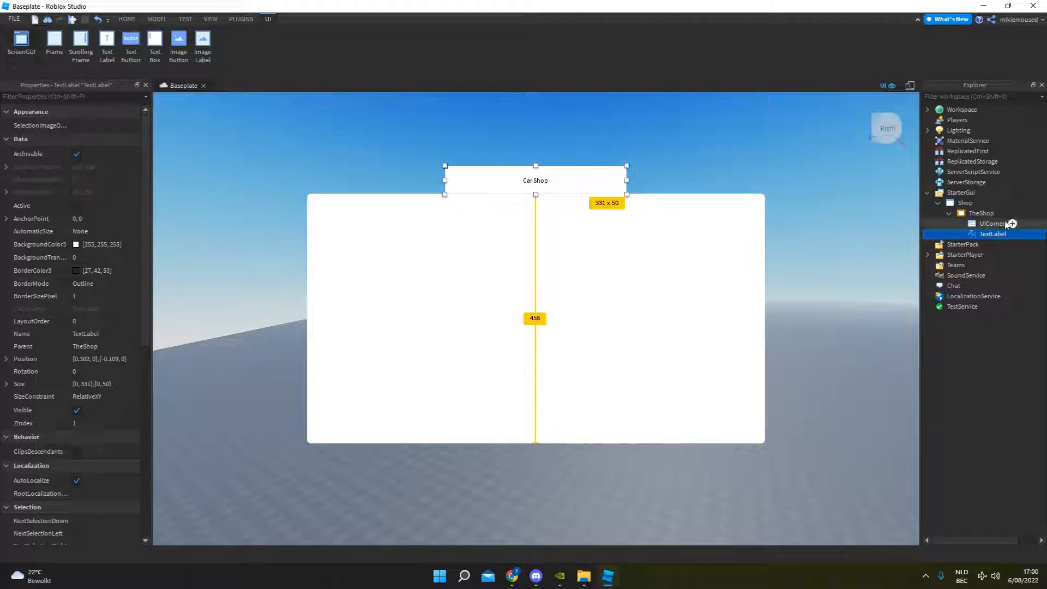
Add a UICorner to the Car Shop TextLabel.
{"action": "left_click", "coordinate": [1014, 236]}
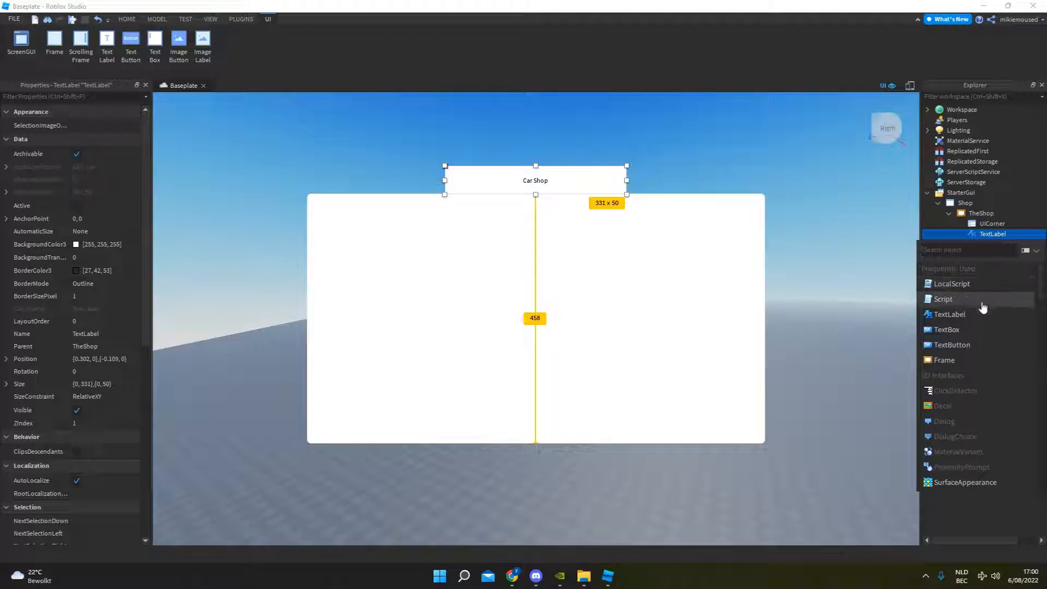
{"action": "type", "text": "ui"}
{"action": "left_click", "coordinate": [949, 273]}
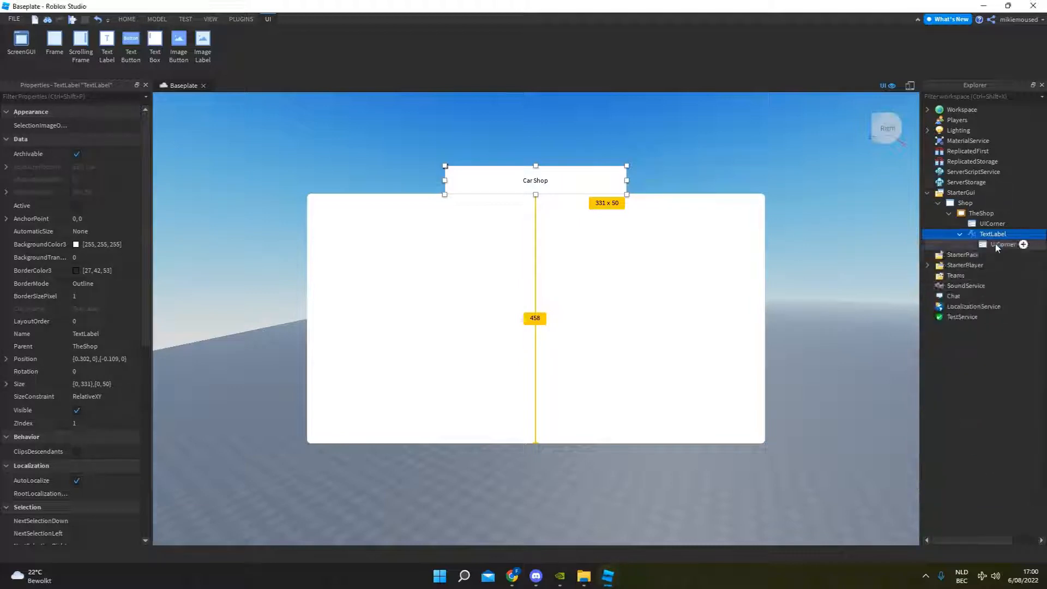
Set the CornerRadius of the Car Shop label's UICorner to 0, 10.
{"action": "left_click", "coordinate": [996, 245]}
{"action": "left_click", "coordinate": [110, 124]}
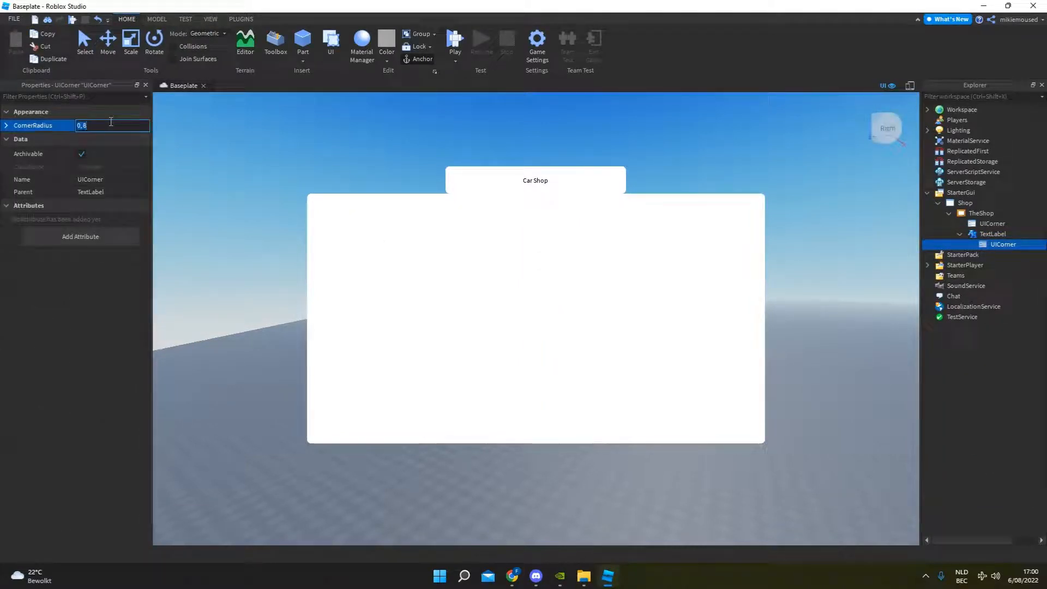
{"action": "key", "text": "Return"}
{"action": "left_click", "coordinate": [110, 122]}
{"action": "key", "text": "Return"}
{"action": "left_click", "coordinate": [110, 121]}
{"action": "type", "text": "0, 10"}
{"action": "key", "text": "Return"}
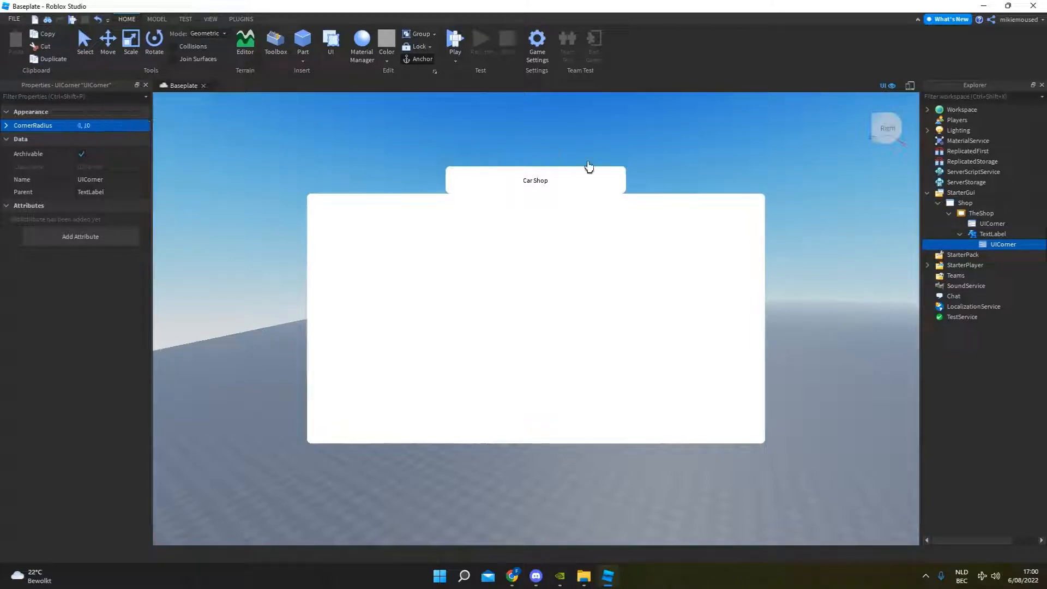
{"action": "left_click", "coordinate": [618, 162]}
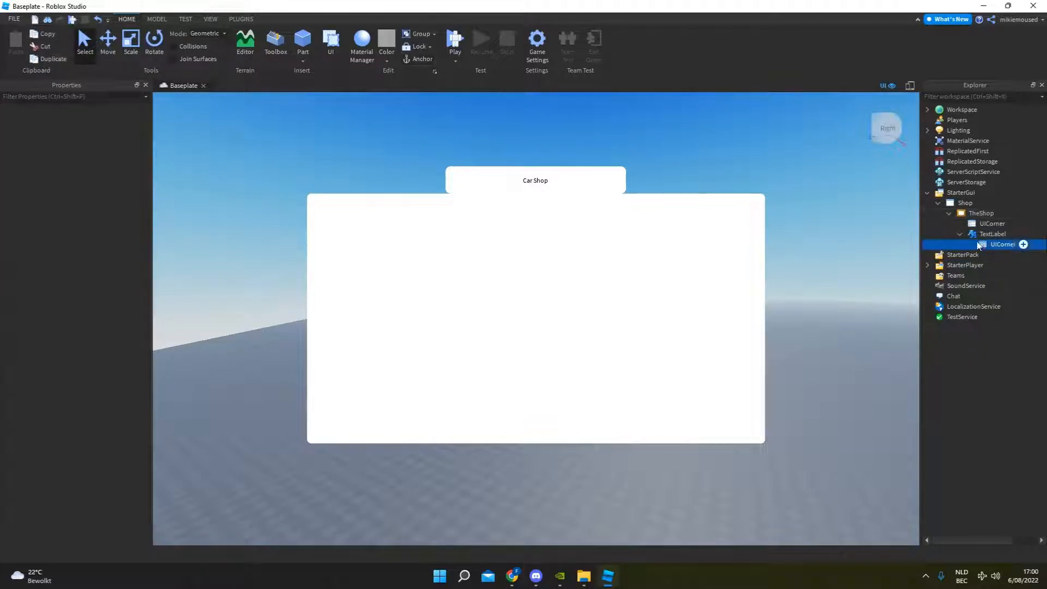
Move the Car Shop label slightly down so it overlaps the frame's upper edge, at about -0.081 vertical scale.
{"action": "left_click", "coordinate": [546, 180]}
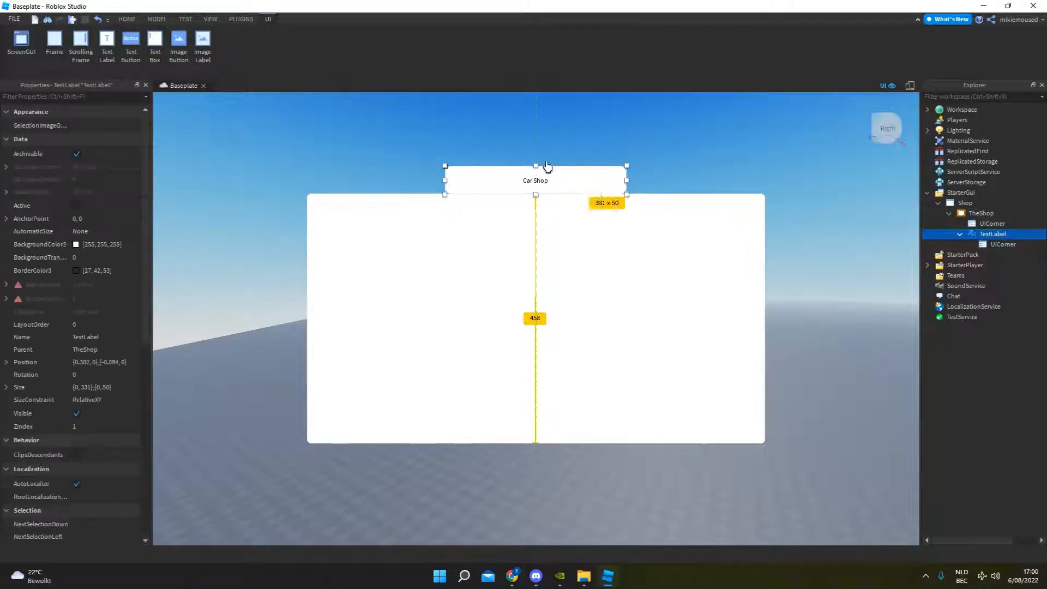
{"action": "left_click", "coordinate": [584, 150]}
{"action": "left_click", "coordinate": [540, 182]}
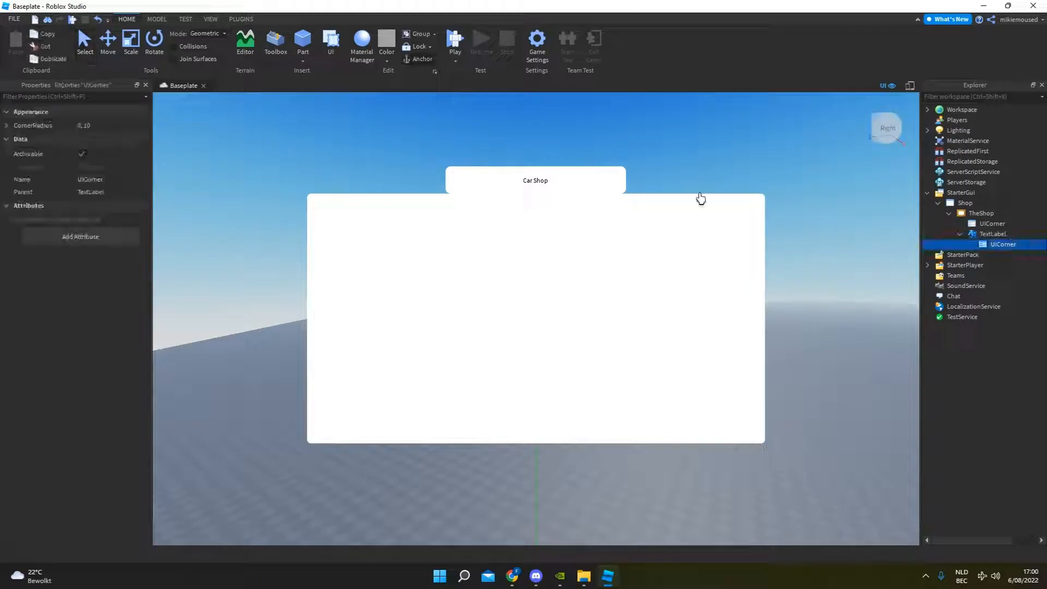
{"action": "left_click_drag", "start_coordinate": [547, 179], "coordinate": [547, 186]}
{"action": "left_click", "coordinate": [580, 140]}
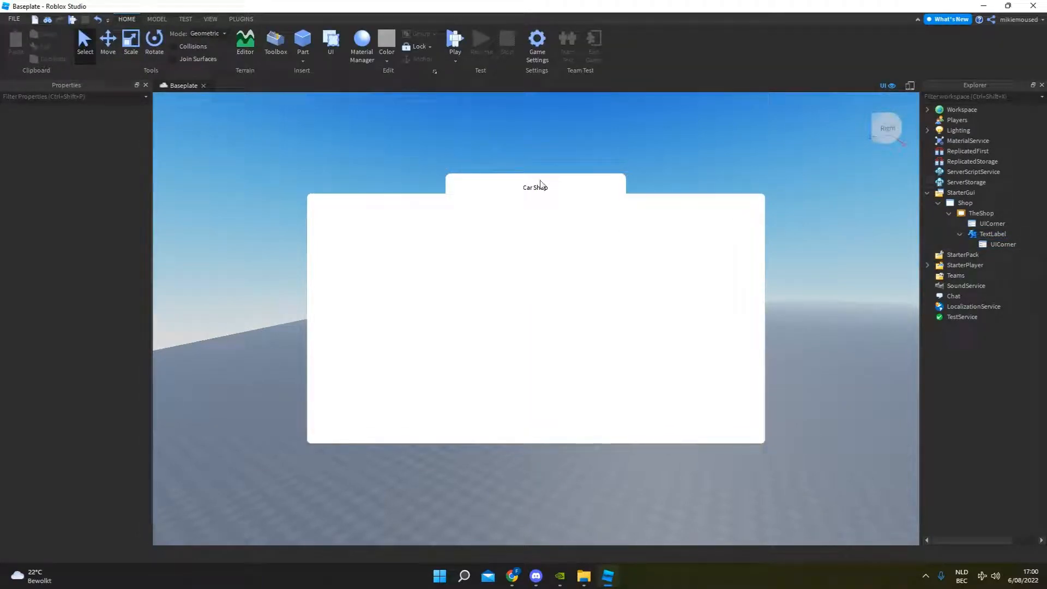
Set the Car Shop label's background color to dark grey, #383838.
{"action": "left_click", "coordinate": [984, 234]}
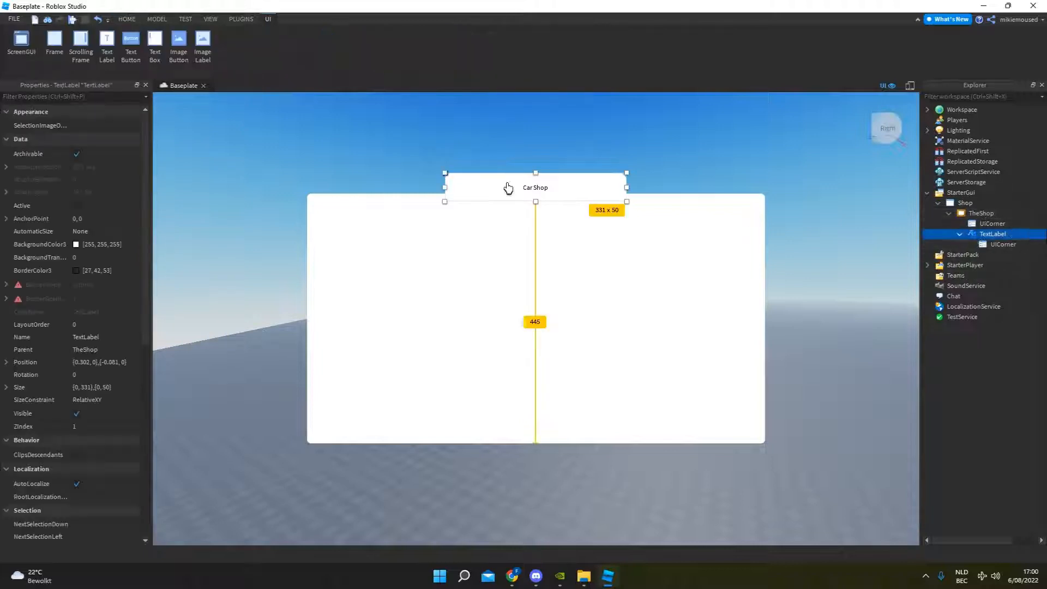
{"action": "left_click", "coordinate": [76, 244]}
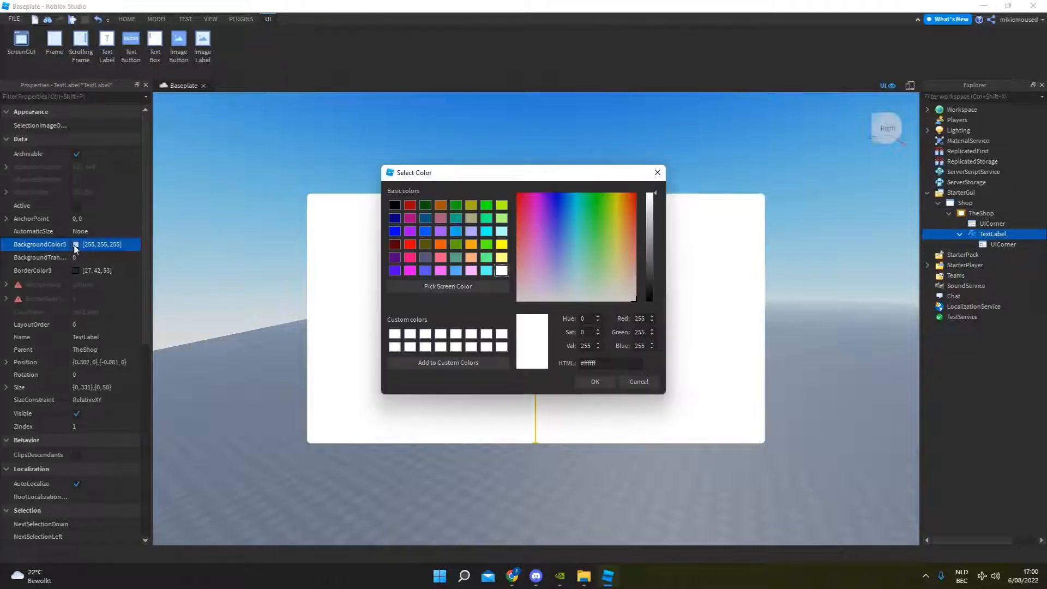
{"action": "left_click_drag", "start_coordinate": [583, 176], "coordinate": [230, 121]}
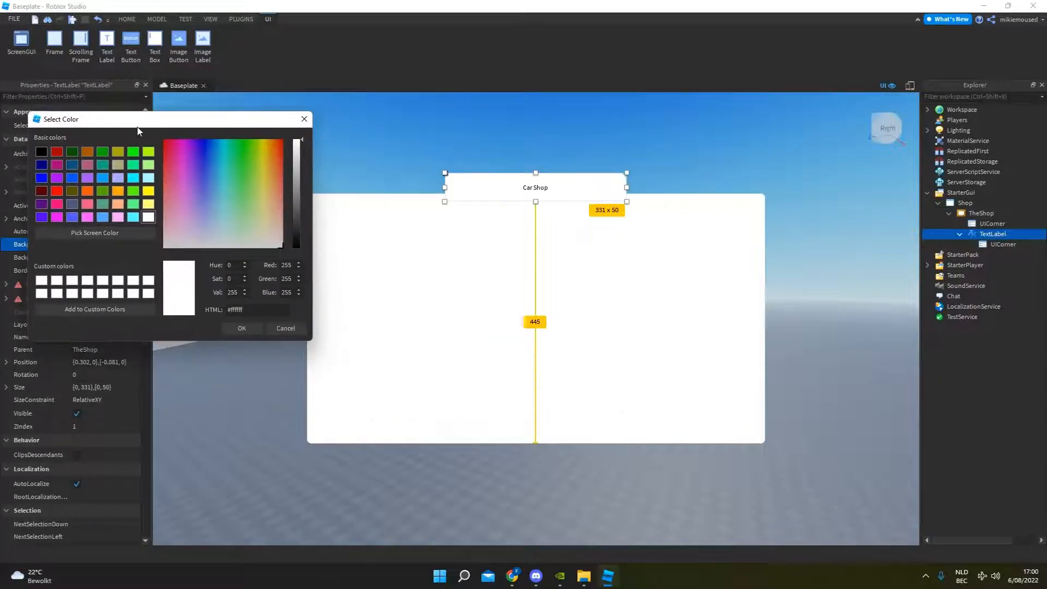
{"action": "left_click_drag", "start_coordinate": [290, 156], "coordinate": [295, 224]}
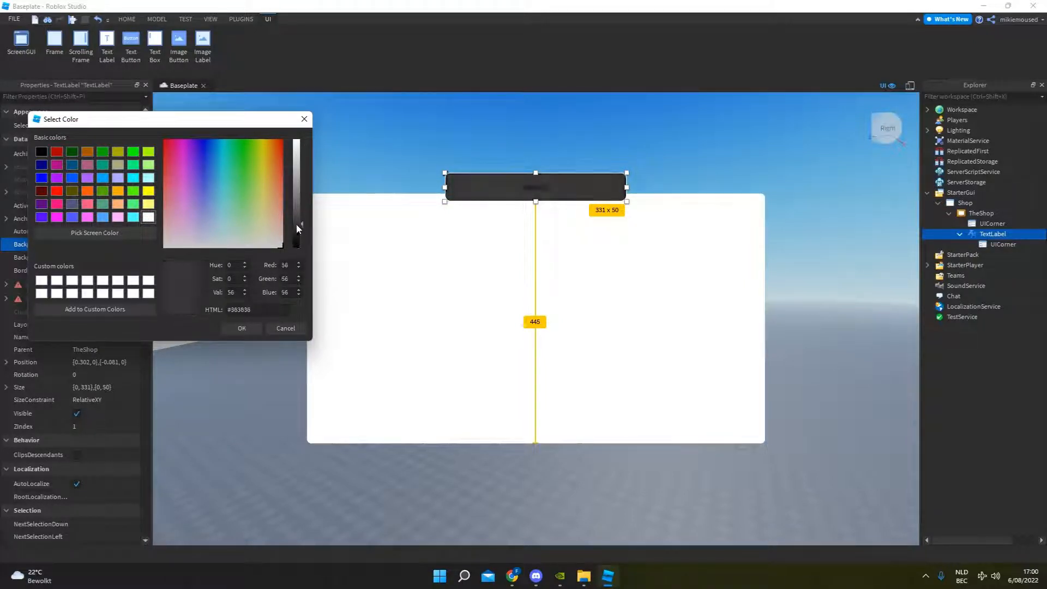
{"action": "left_click", "coordinate": [253, 326]}
Set the Car Shop label's BackgroundTransparency to 0.3.
{"action": "left_click", "coordinate": [59, 97]}
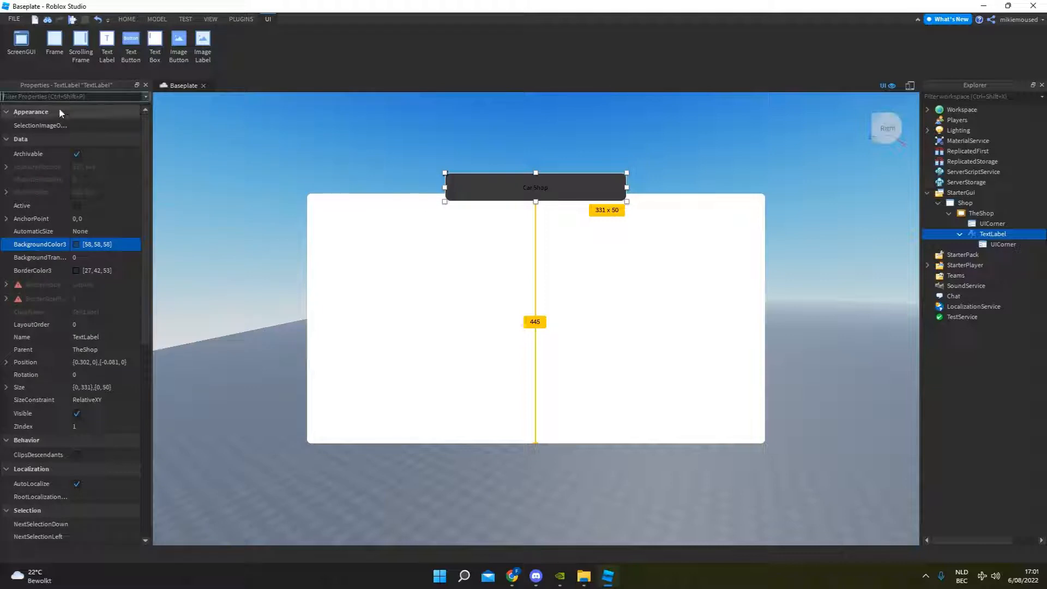
{"action": "type", "text": "bakc"}
{"action": "key", "text": "BackSpace"}
{"action": "key", "text": "BackSpace"}
{"action": "type", "text": "c"}
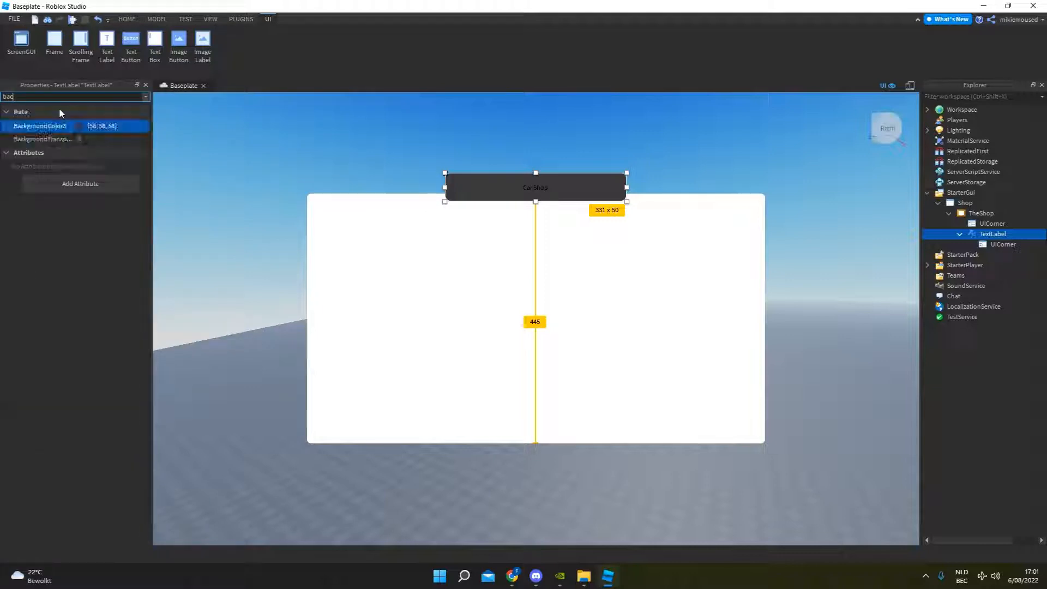
{"action": "left_click", "coordinate": [103, 139]}
{"action": "left_click_drag", "start_coordinate": [115, 140], "coordinate": [125, 139]}
Set the background color of TheShop frame to near-black, 25, 25, 25.
{"action": "left_click", "coordinate": [432, 306]}
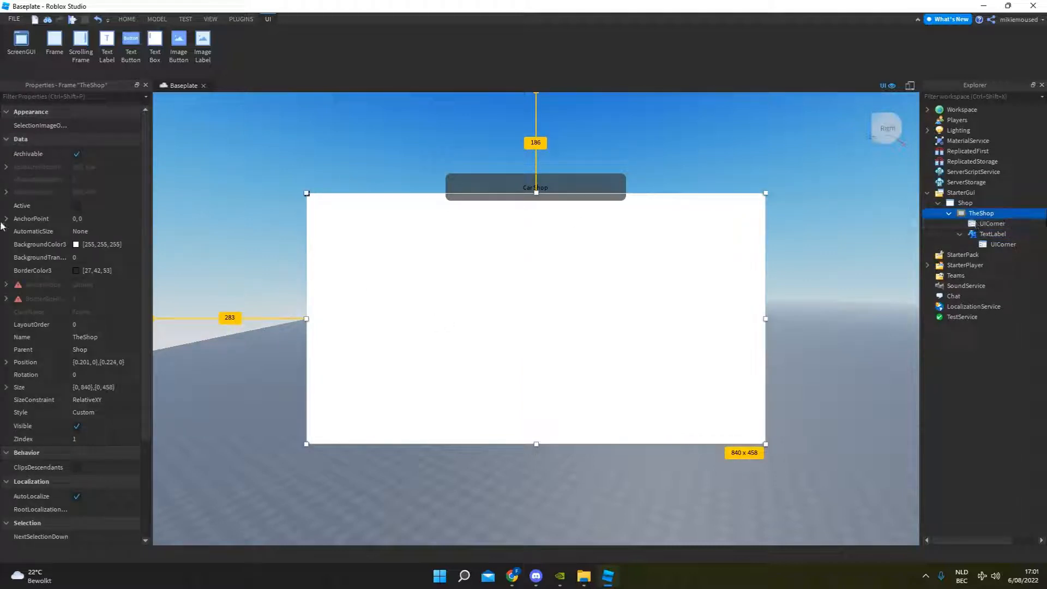
{"action": "left_click", "coordinate": [76, 245]}
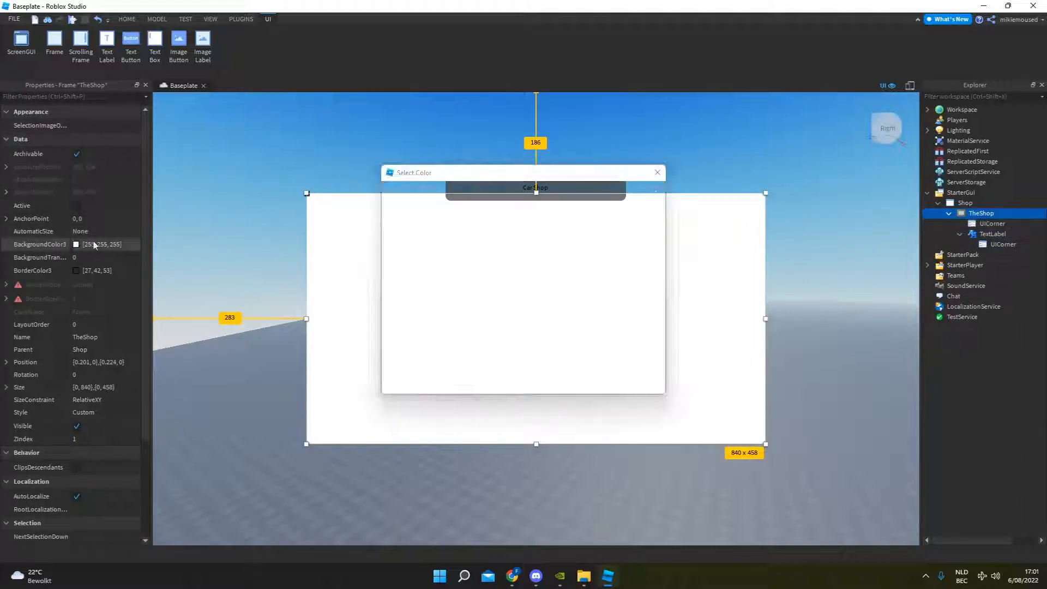
{"action": "left_click", "coordinate": [652, 235]}
{"action": "left_click_drag", "start_coordinate": [651, 234], "coordinate": [648, 290]}
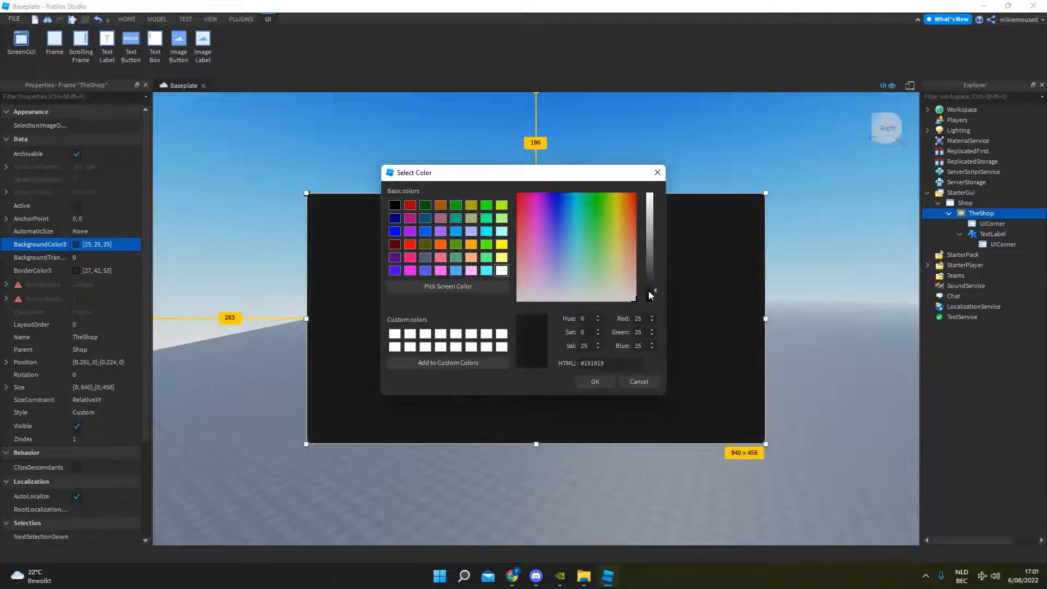
{"action": "left_click", "coordinate": [605, 381]}
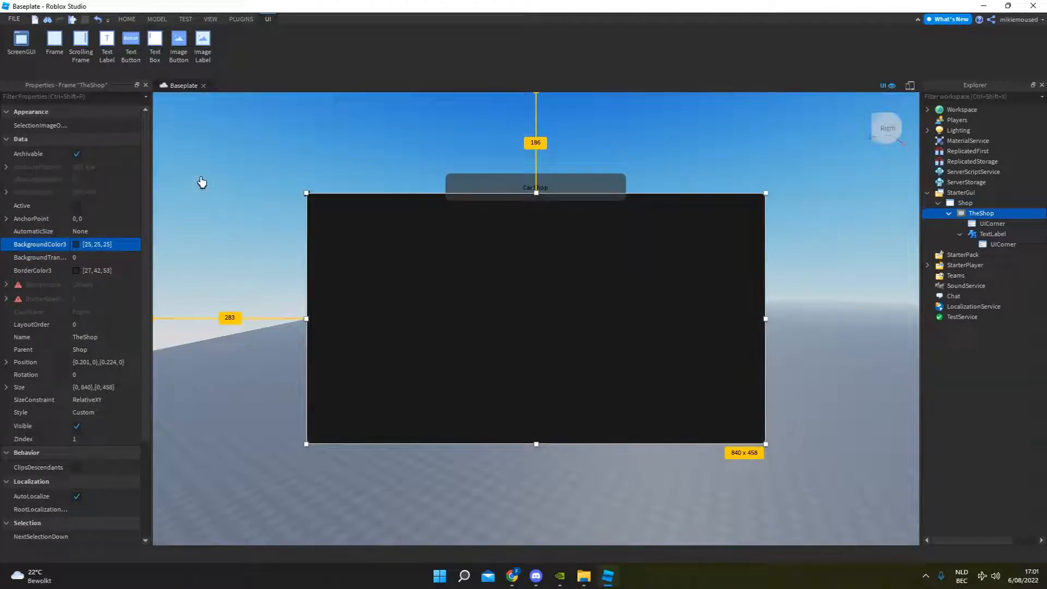
Set the BackgroundTransparency of TheShop frame to 0.15.
{"action": "left_click", "coordinate": [98, 97]}
{"action": "type", "text": "back"}
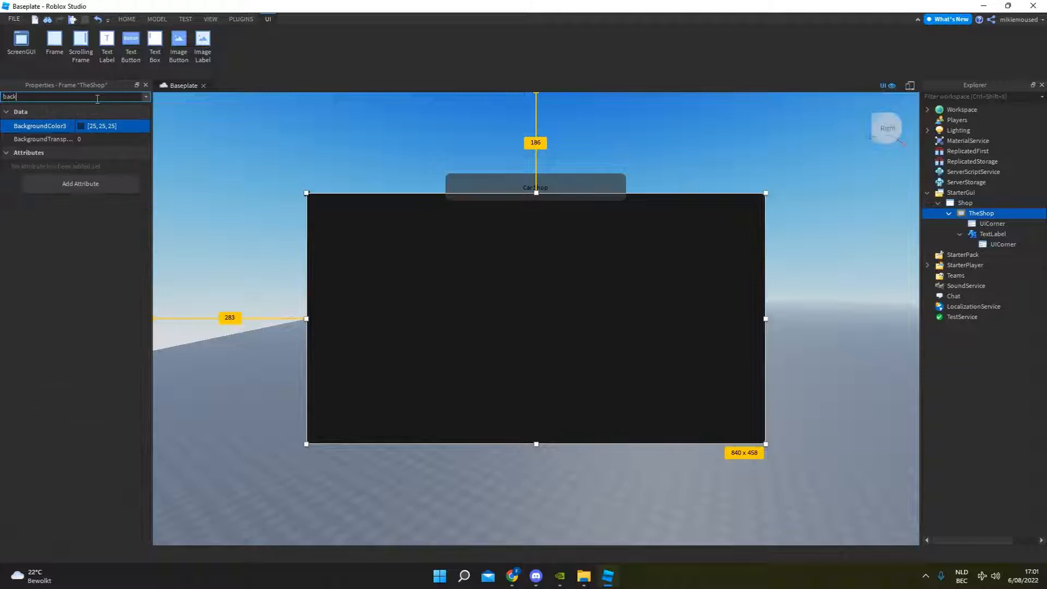
{"action": "left_click", "coordinate": [96, 140]}
{"action": "left_click_drag", "start_coordinate": [115, 139], "coordinate": [120, 140]}
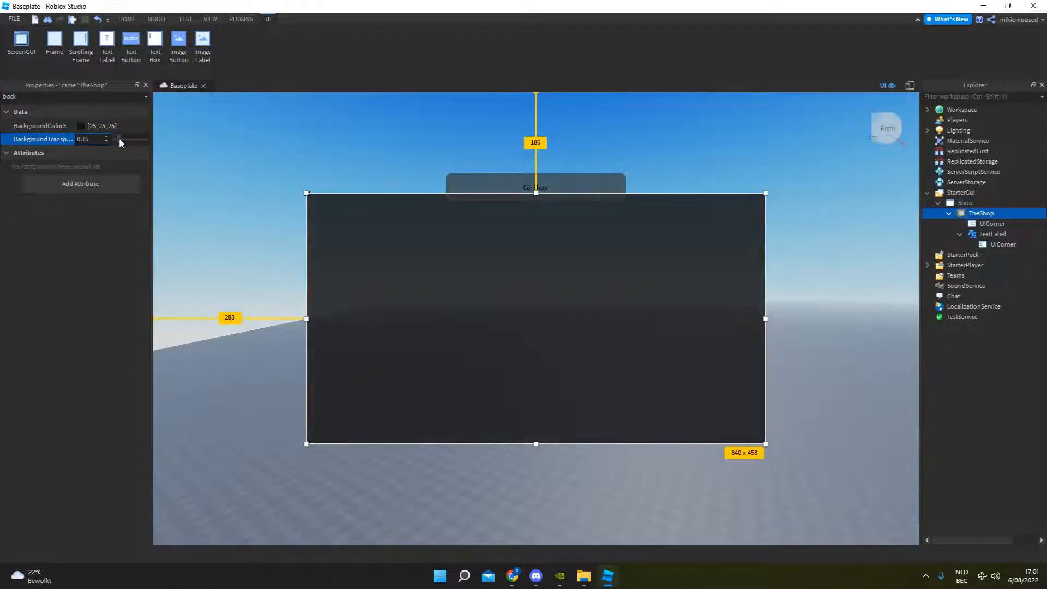
{"action": "left_click", "coordinate": [387, 160]}
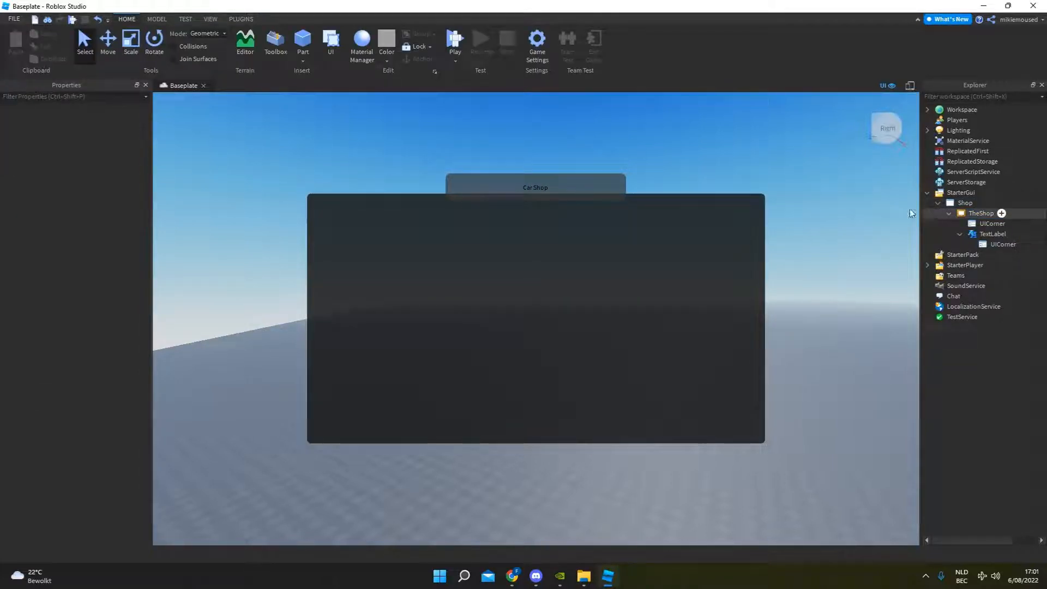
Move the Car Shop label slightly up on the frame's upper edge, to about -0.096 vertical scale.
{"action": "left_click", "coordinate": [990, 233]}
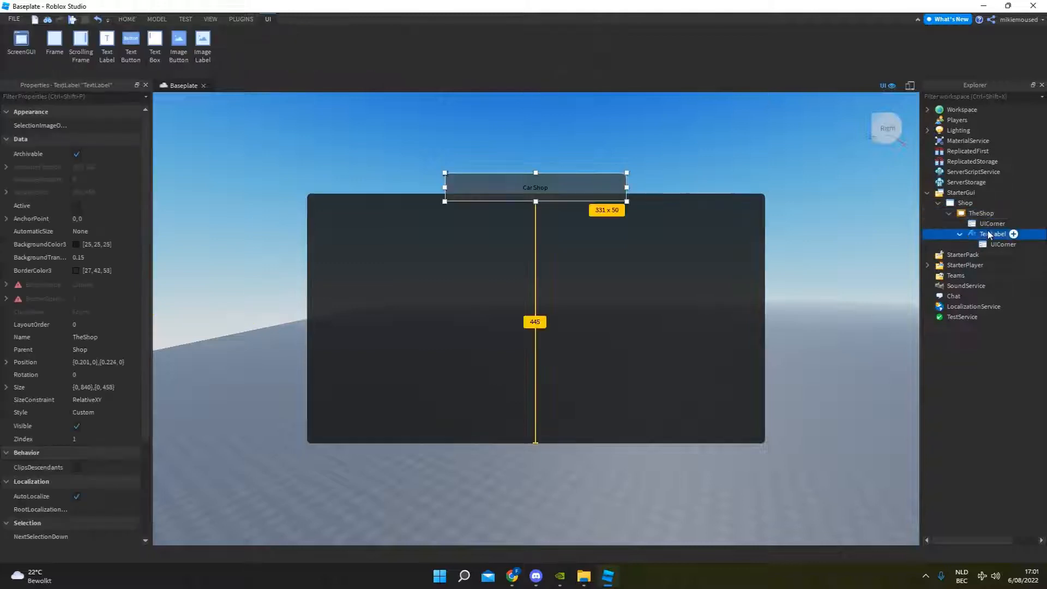
{"action": "left_click_drag", "start_coordinate": [535, 189], "coordinate": [534, 182]}
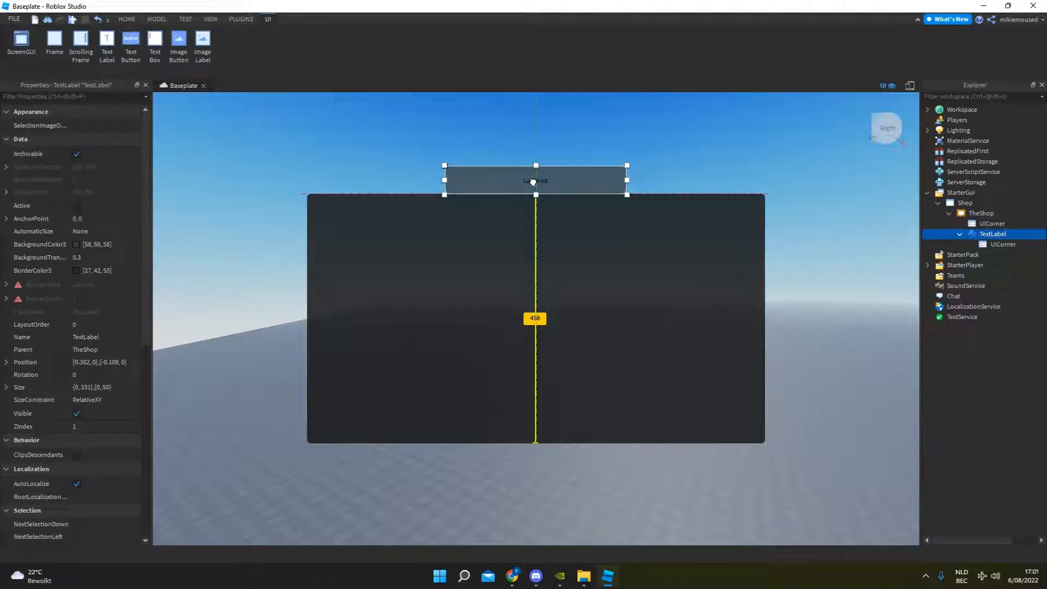
{"action": "left_click", "coordinate": [675, 154]}
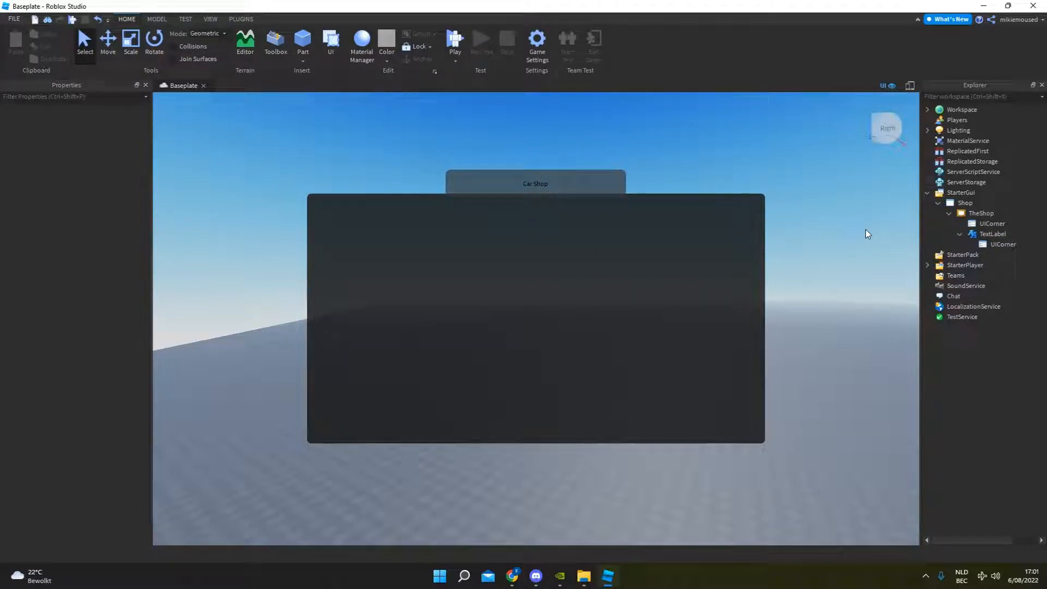
Insert a TextButton into TheShop and place it near the frame's upper-left corner, at about 0.064 horizontal and 0.107 vertical scale.
{"action": "left_click", "coordinate": [948, 234]}
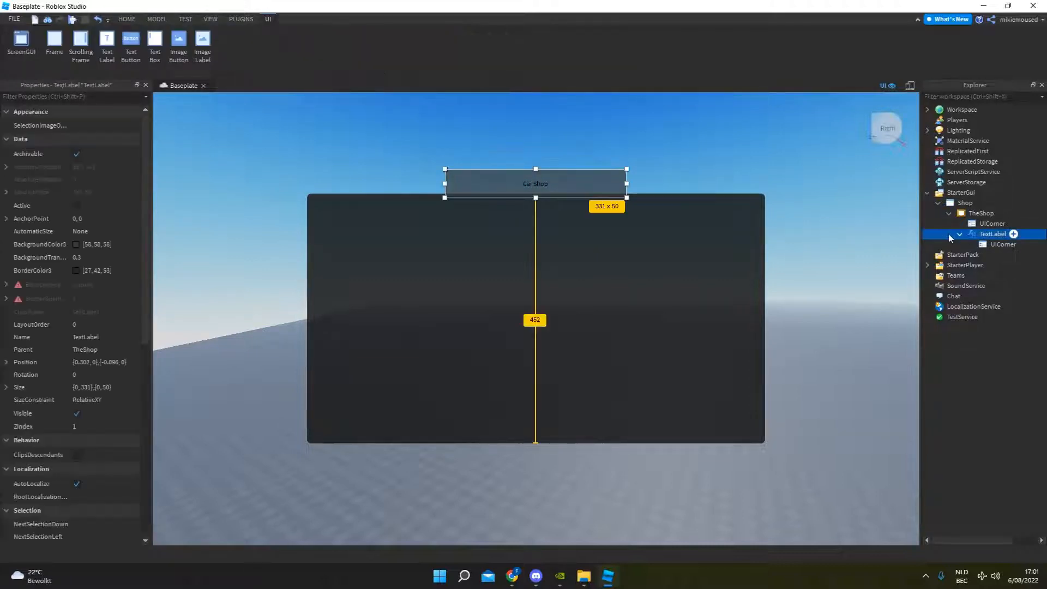
{"action": "left_click", "coordinate": [959, 233]}
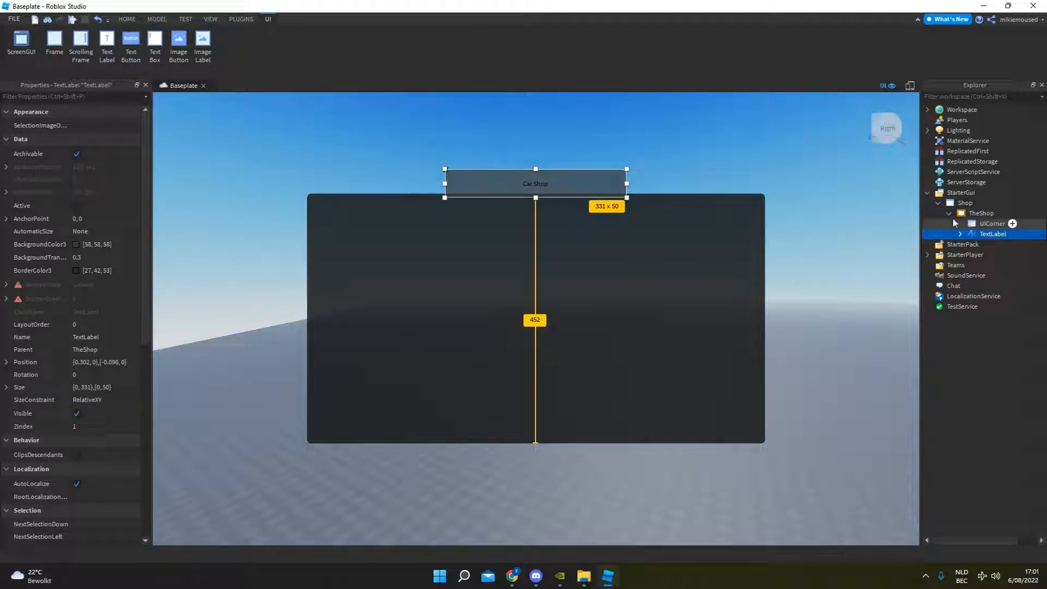
{"action": "left_click", "coordinate": [948, 214]}
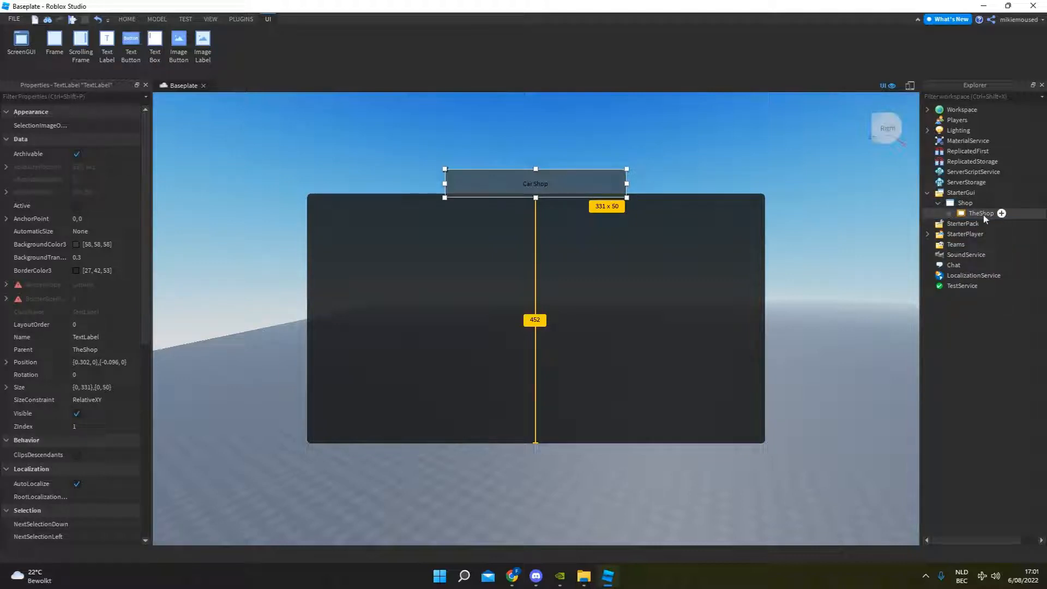
{"action": "left_click", "coordinate": [949, 213]}
{"action": "left_click", "coordinate": [1000, 213]}
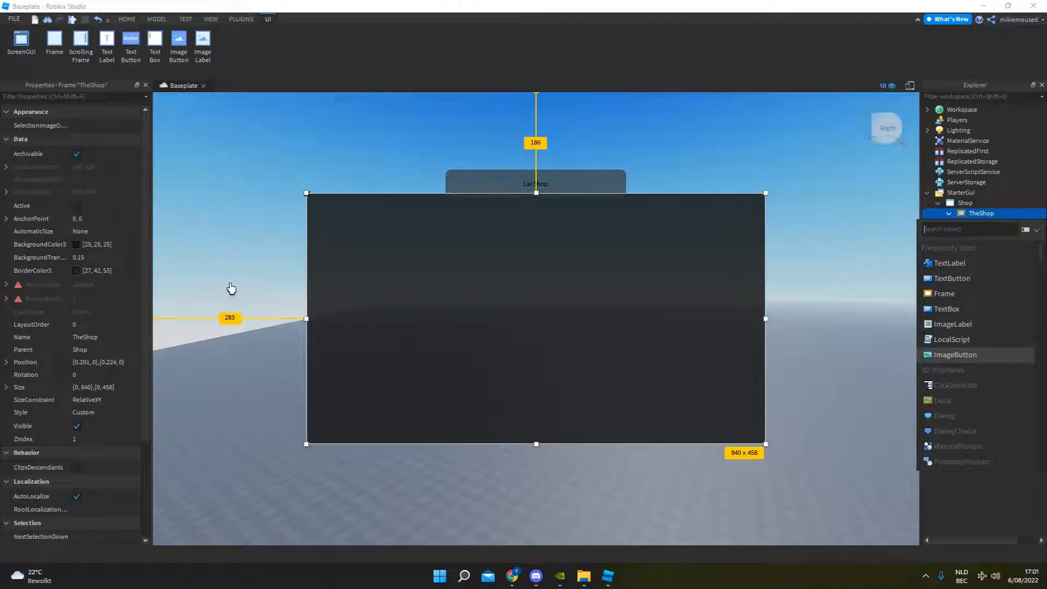
{"action": "scroll", "coordinate": [991, 430], "scroll_direction": "down", "scroll_amount": 1}
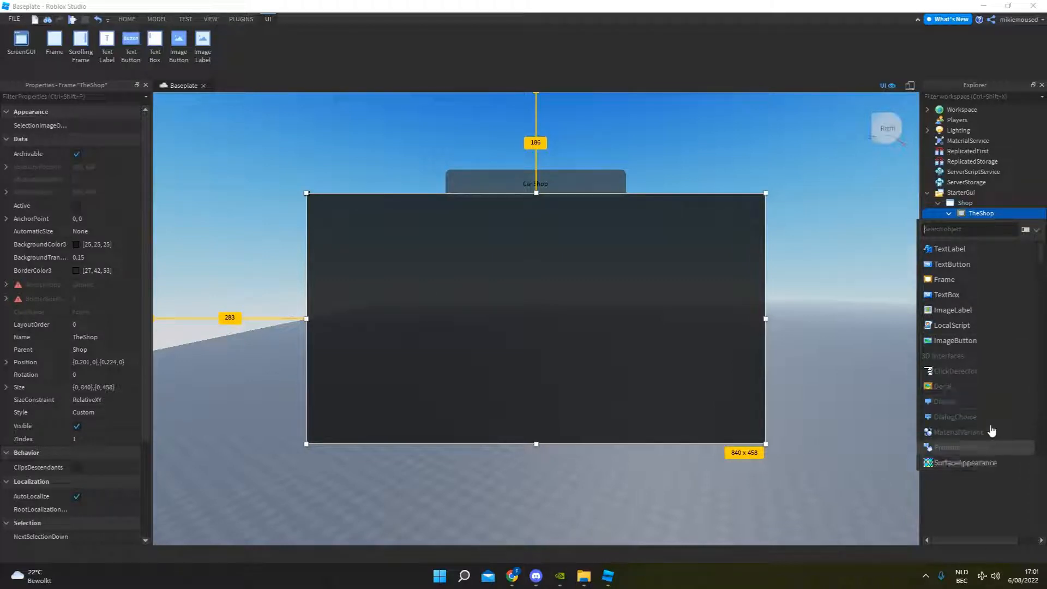
{"action": "left_click", "coordinate": [951, 264]}
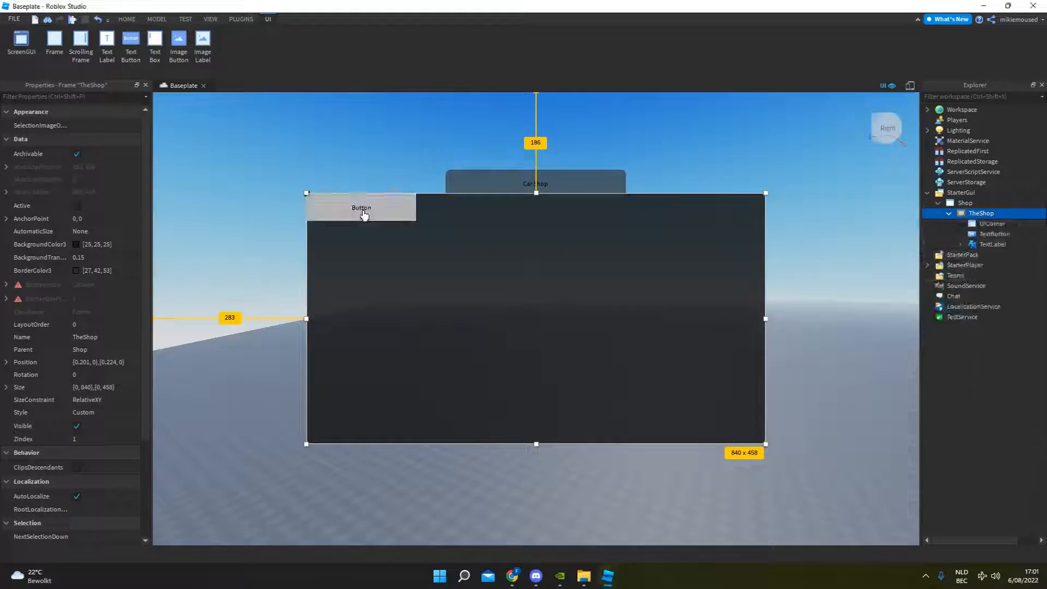
{"action": "left_click_drag", "start_coordinate": [364, 216], "coordinate": [400, 243]}
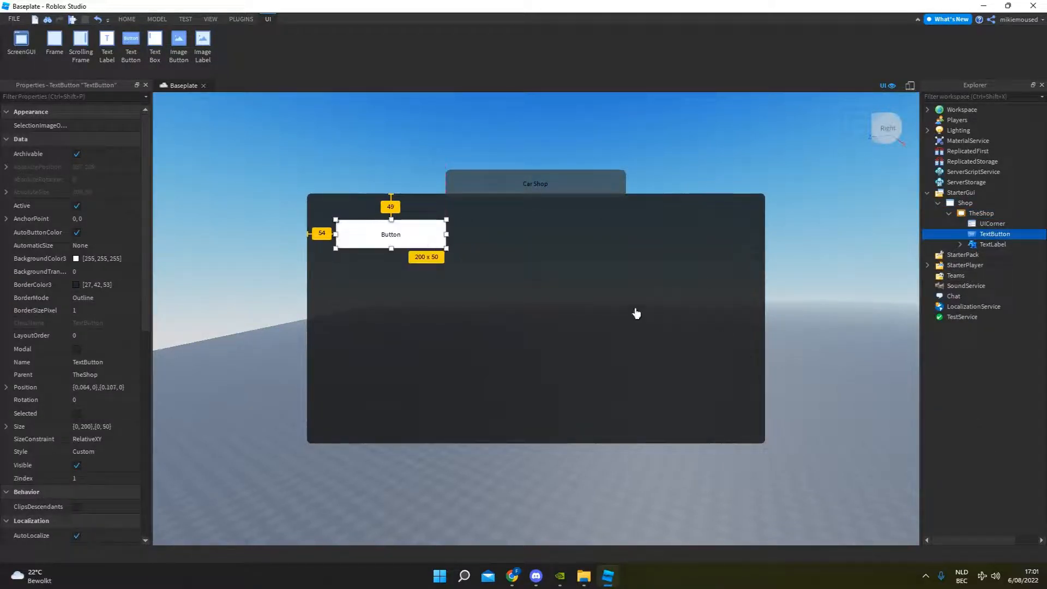
Duplicate the TextButton and spread the copies across the frame to form an upper row of three buttons.
{"action": "key", "text": "ctrl+d"}
{"action": "left_click_drag", "start_coordinate": [418, 234], "coordinate": [697, 235]}
{"action": "key", "text": "ctrl+d"}
{"action": "key", "text": "ctrl+d"}
{"action": "key", "text": "Delete"}
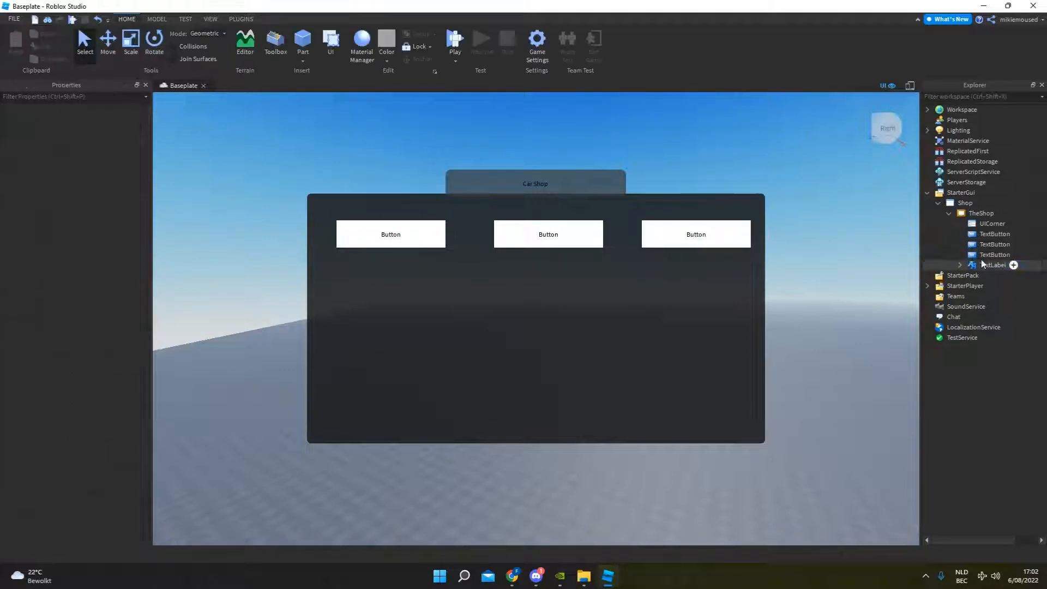
Duplicate the row of three buttons and place the copies directly below as a second row.
{"action": "left_click", "coordinate": [988, 234]}
{"action": "left_click", "coordinate": [985, 254], "text": "shift"}
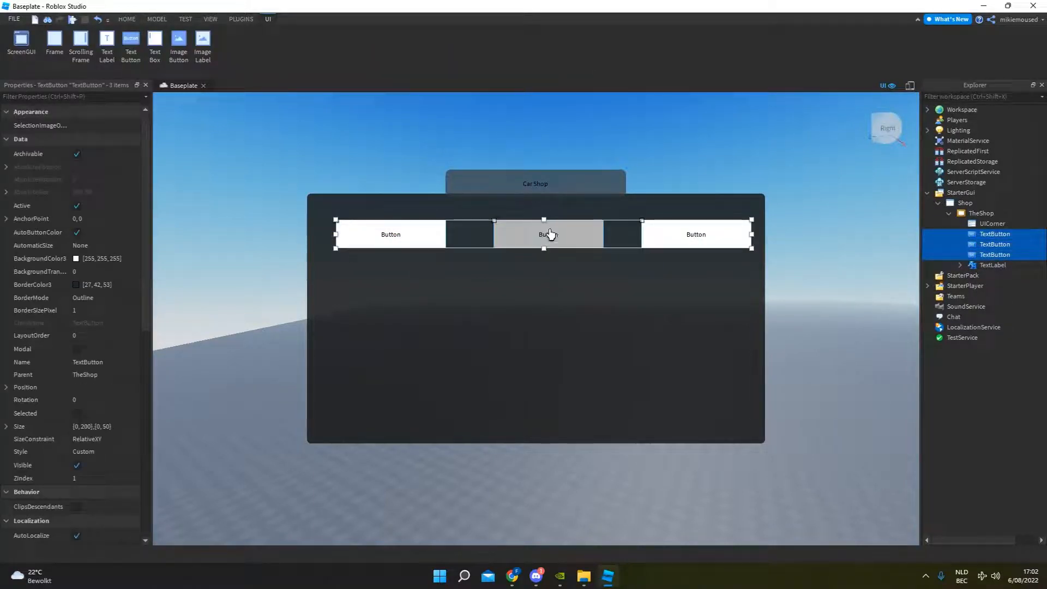
{"action": "key", "text": "ctrl+d"}
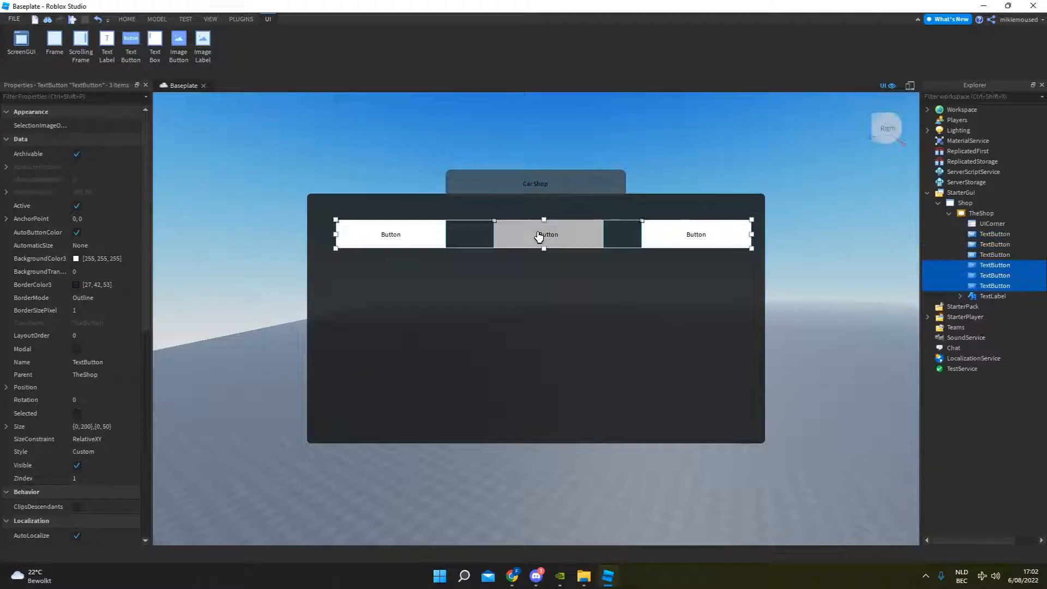
{"action": "left_click_drag", "start_coordinate": [540, 235], "coordinate": [584, 350]}
Duplicate the three buttons once more as a third row and align it with the columns above.
{"action": "key", "text": "ctrl+d"}
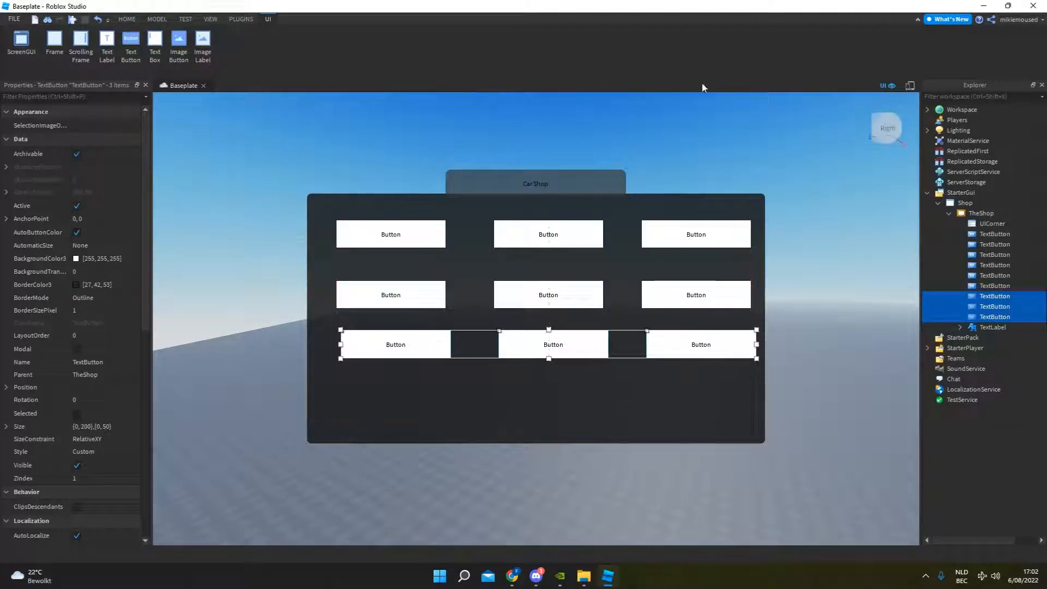
{"action": "left_click", "coordinate": [740, 256]}
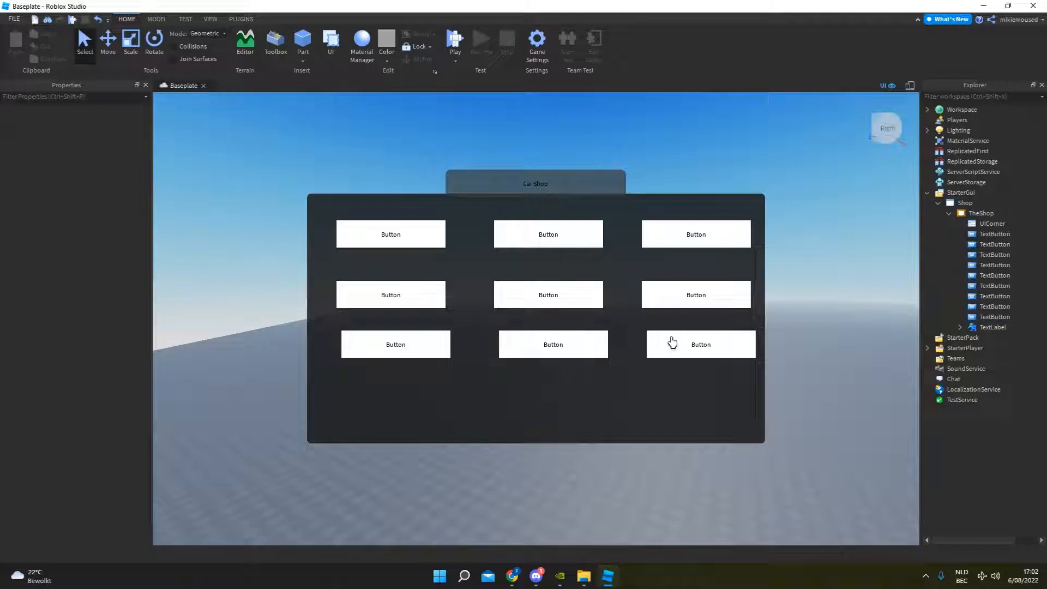
{"action": "left_click", "coordinate": [988, 296]}
{"action": "left_click", "coordinate": [983, 316], "text": "shift"}
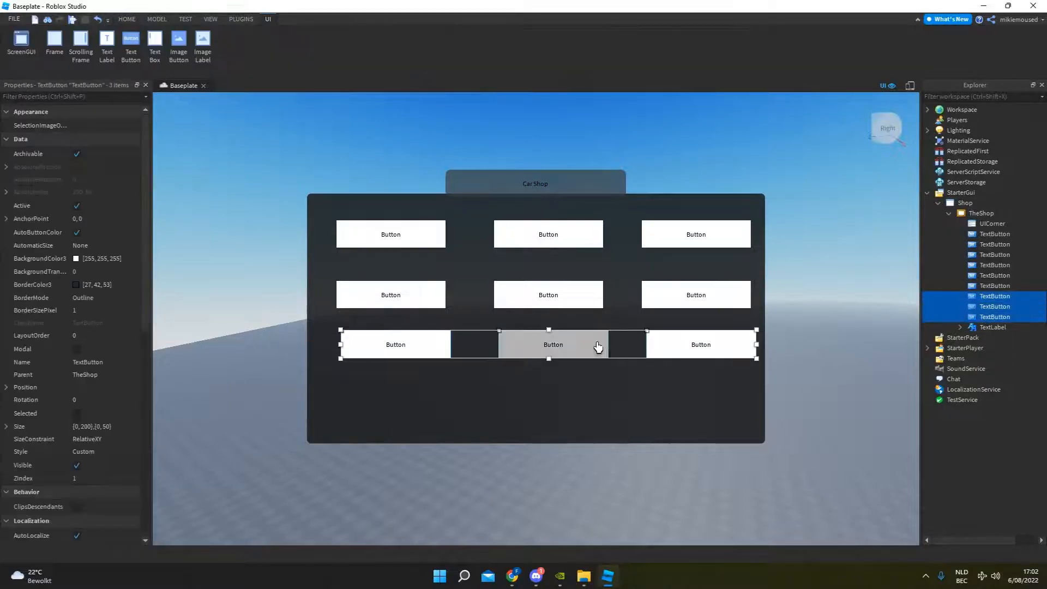
{"action": "left_click_drag", "start_coordinate": [592, 344], "coordinate": [586, 346]}
{"action": "left_click", "coordinate": [659, 136]}
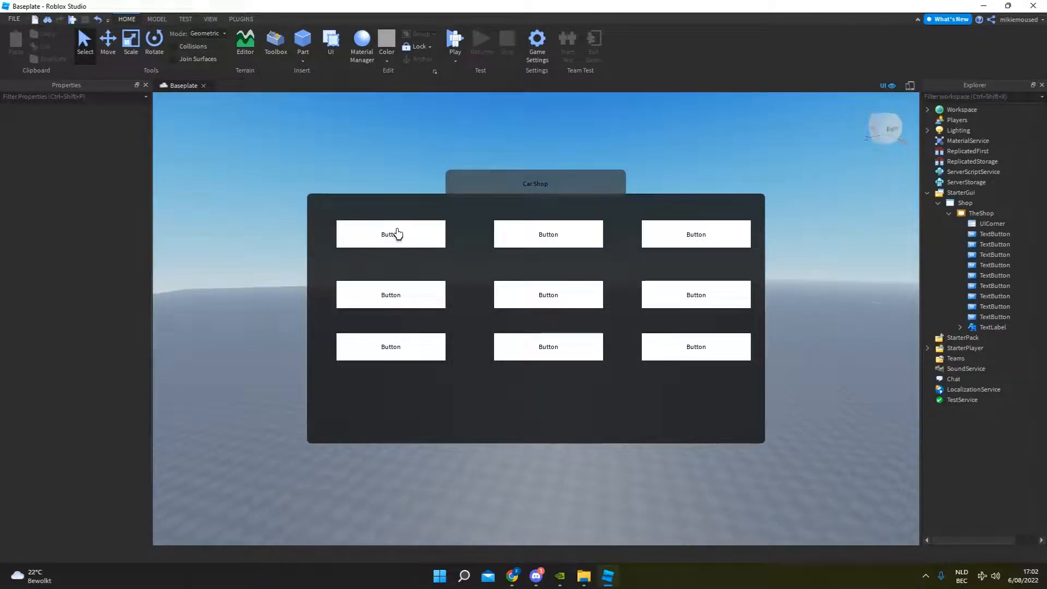
Rename the first TextButton, in the frame's upper-left corner, as "Lambo".
{"action": "left_click", "coordinate": [1000, 234]}
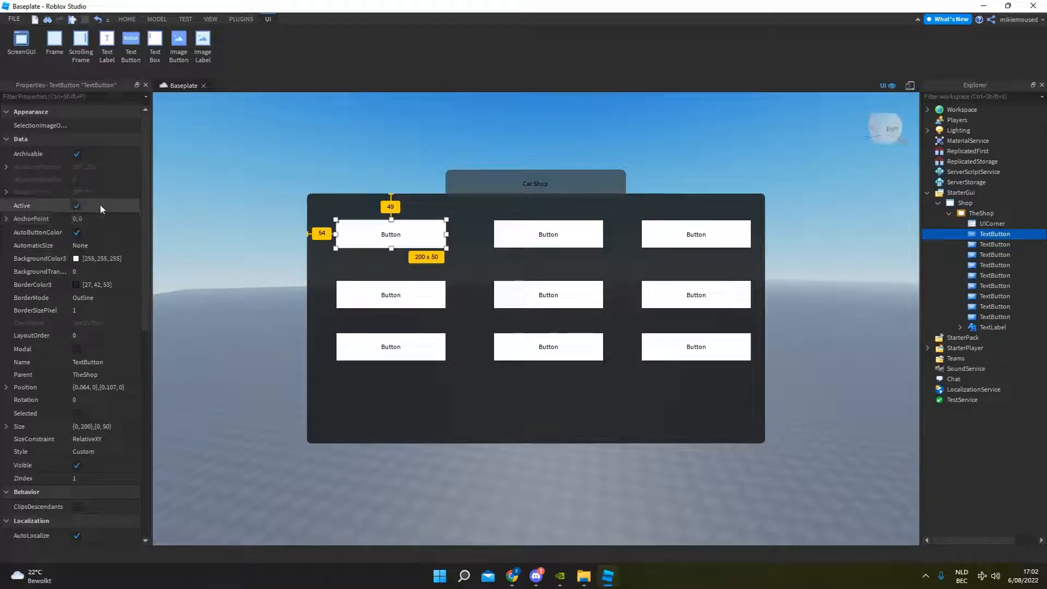
{"action": "left_click", "coordinate": [91, 362]}
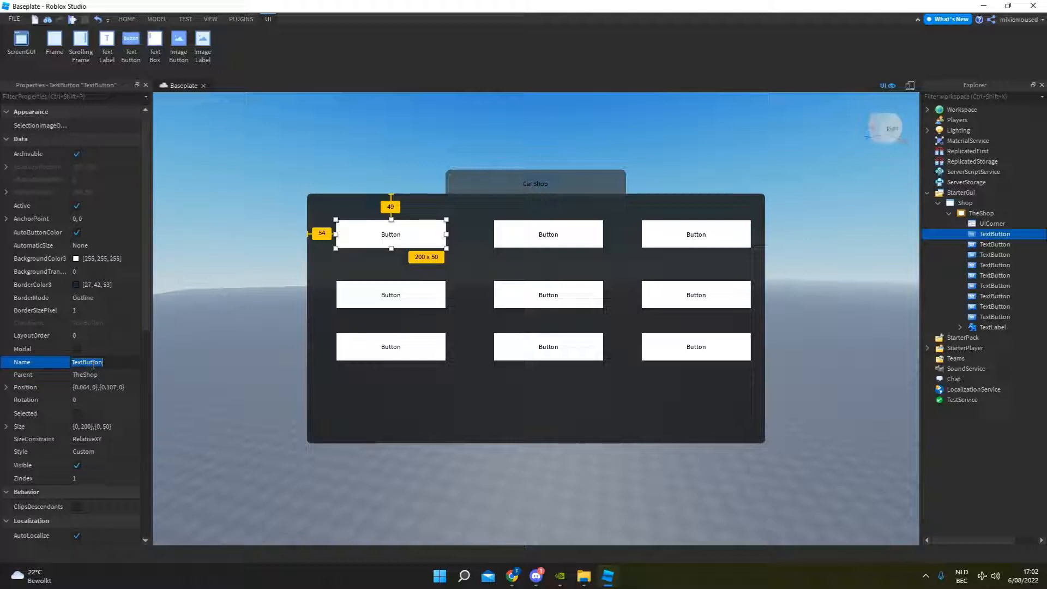
{"action": "type", "text": "Lambo"}
{"action": "key", "text": "Return"}
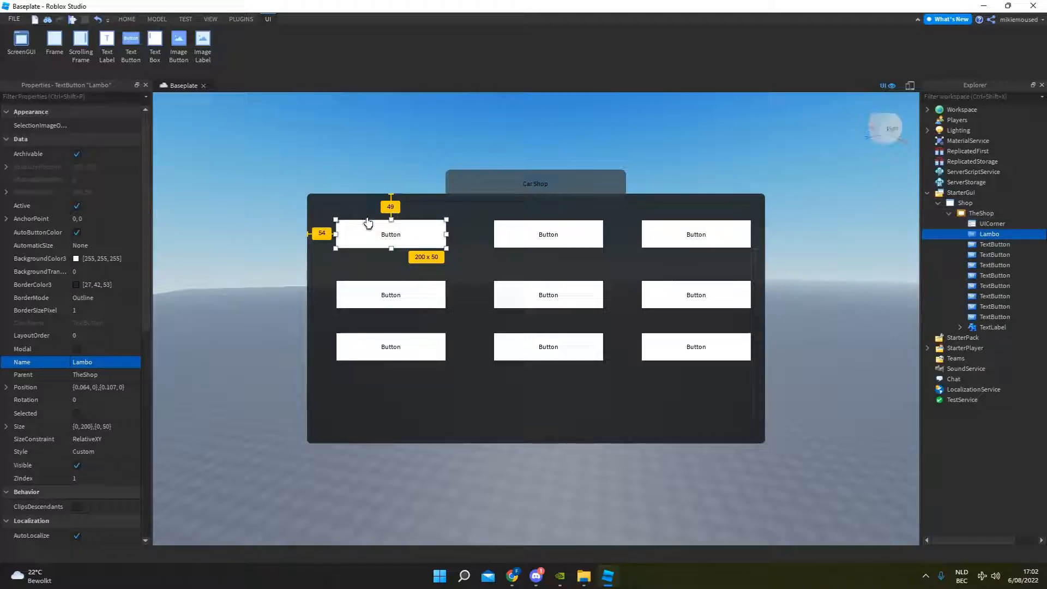
Set the display text of the Lambo button to "Lamborghini".
{"action": "scroll", "coordinate": [121, 371], "scroll_direction": "down", "scroll_amount": 10}
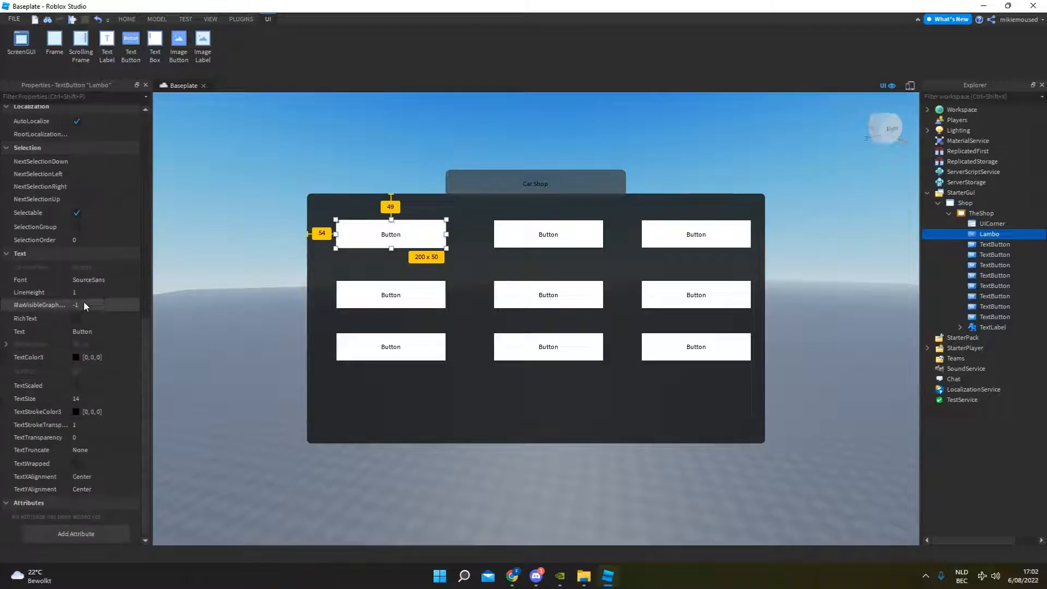
{"action": "left_click", "coordinate": [92, 330]}
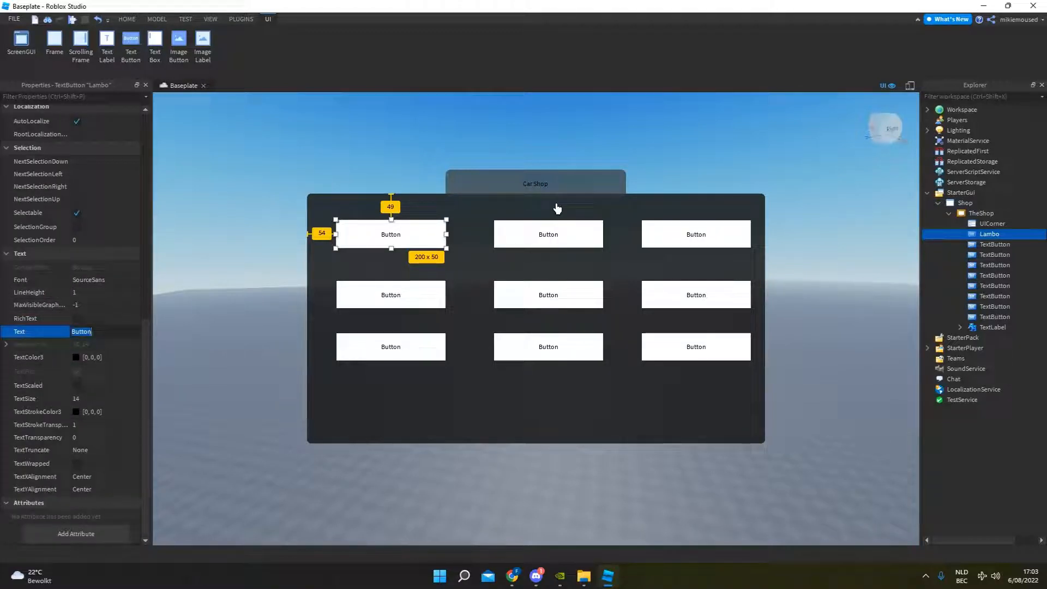
{"action": "type", "text": "Lamborghin"}
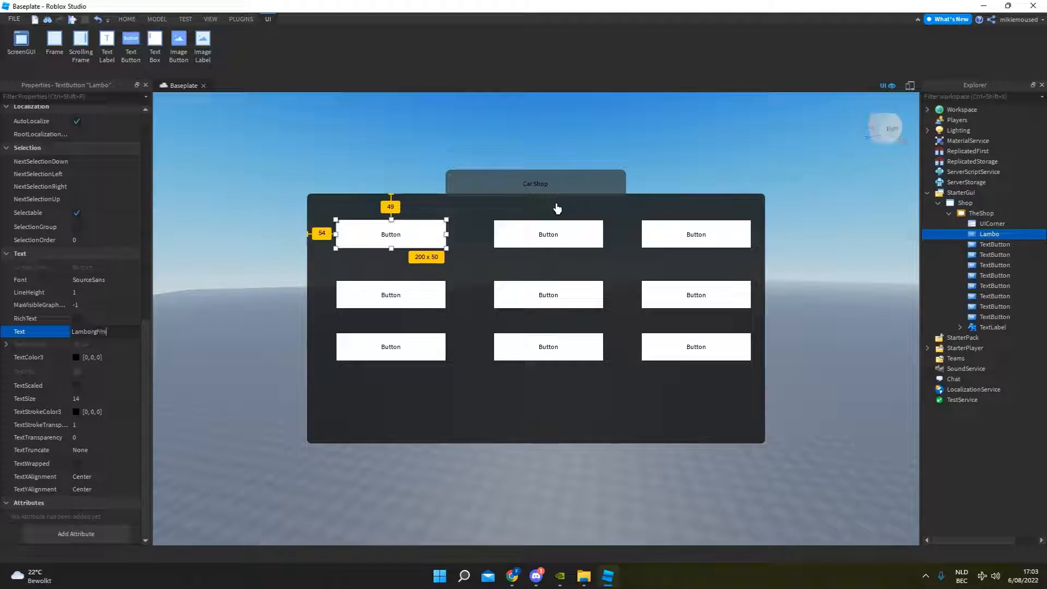
{"action": "type", "text": "i"}
{"action": "key", "text": "Return"}
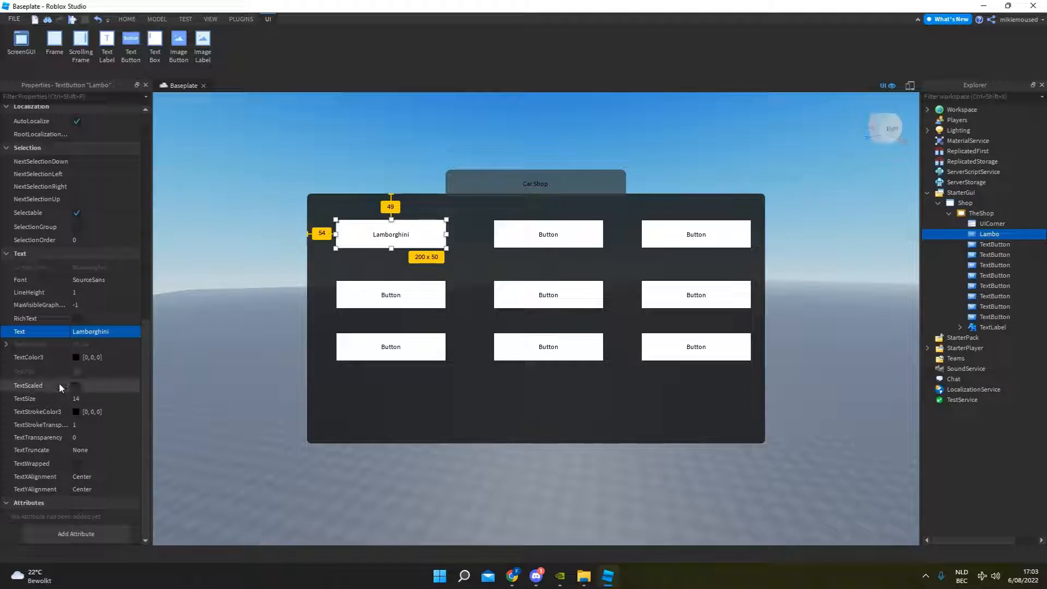
Set the Lambo button's text size to 25 and its font to PatrickHand.
{"action": "left_click", "coordinate": [112, 395]}
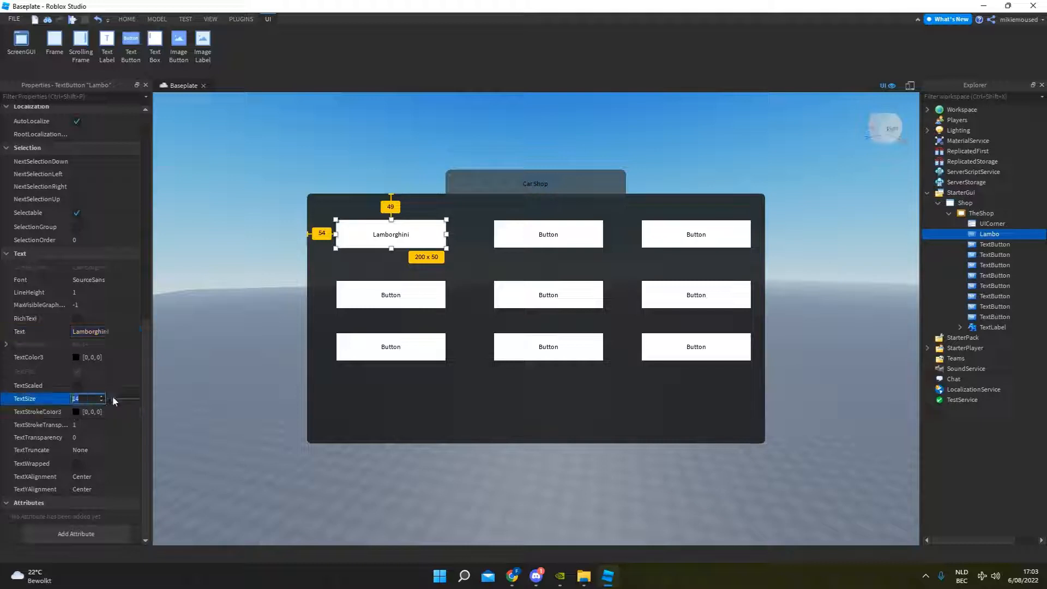
{"action": "left_click_drag", "start_coordinate": [113, 395], "coordinate": [116, 393]}
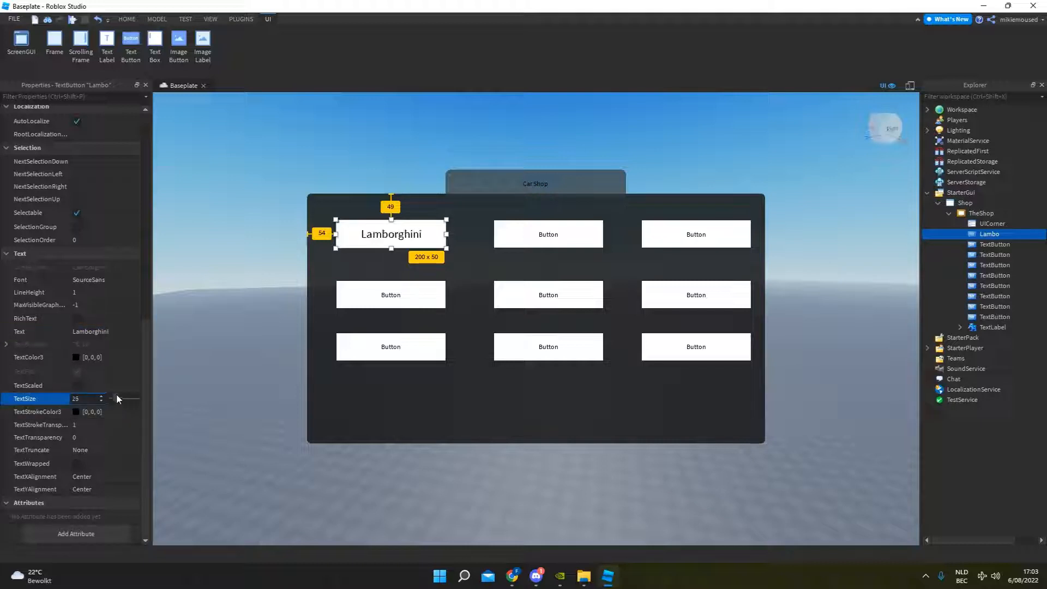
{"action": "left_click", "coordinate": [102, 279]}
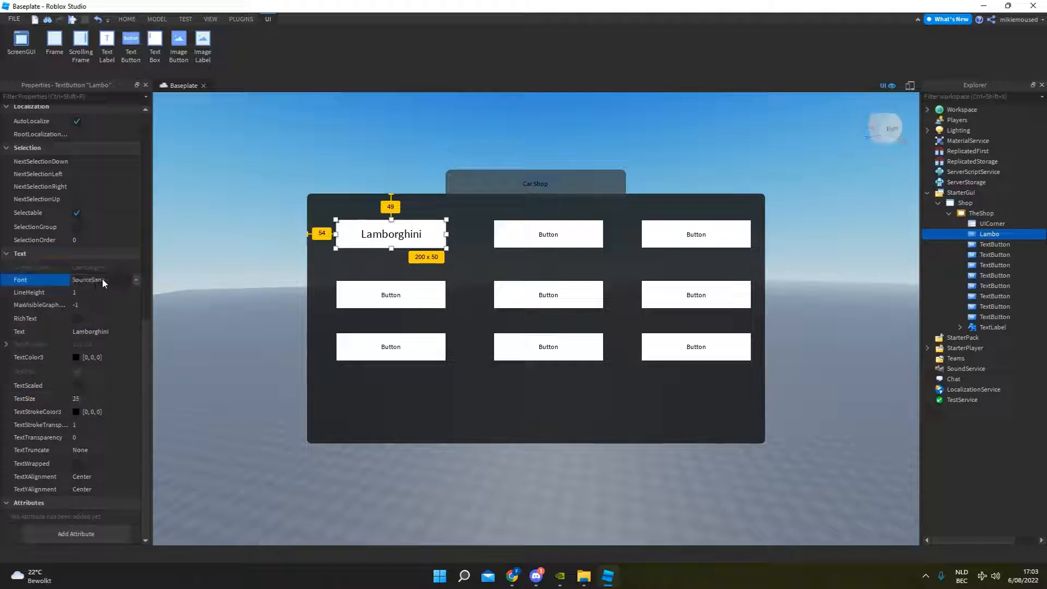
{"action": "left_click", "coordinate": [104, 279]}
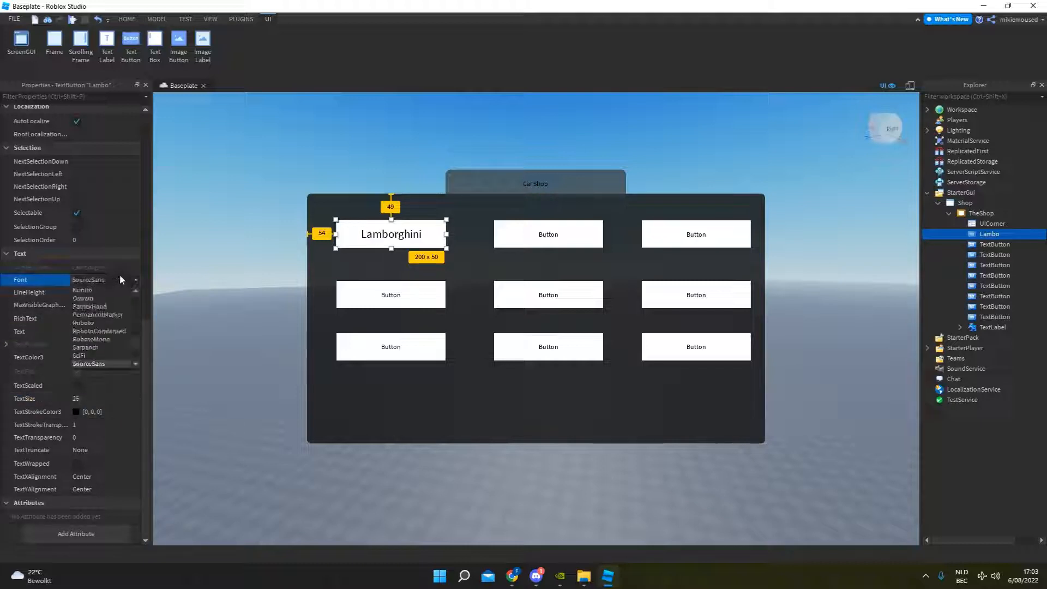
{"action": "left_click", "coordinate": [103, 348]}
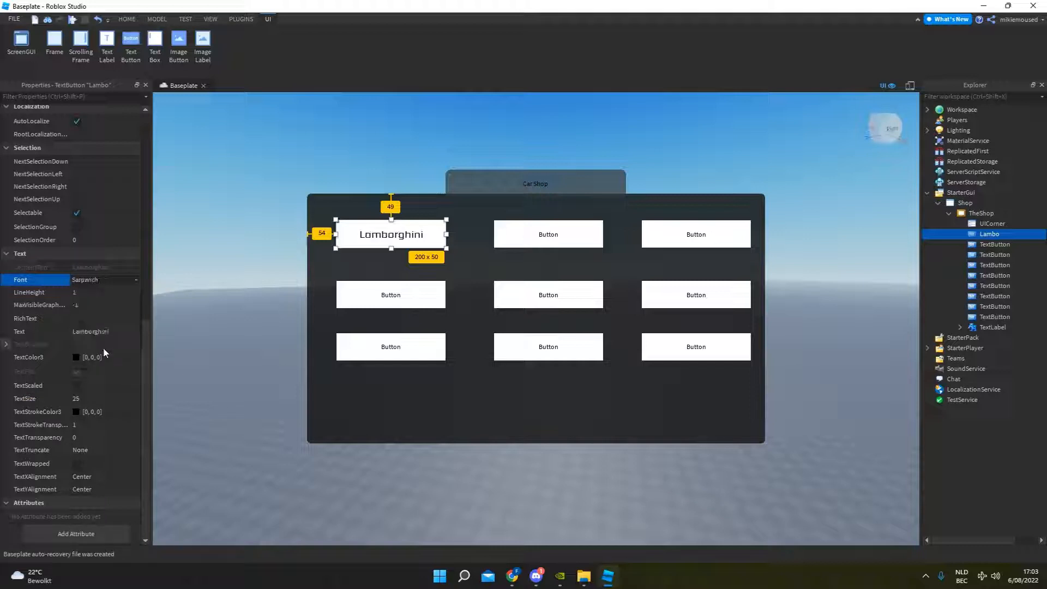
{"action": "left_click", "coordinate": [108, 278]}
{"action": "left_click", "coordinate": [100, 306]}
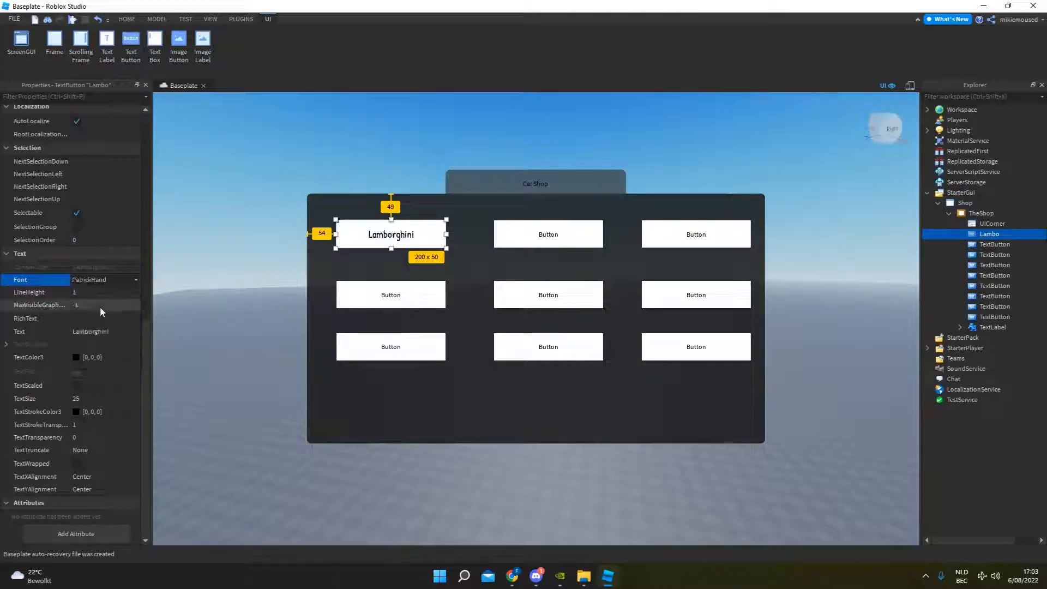
{"action": "left_click", "coordinate": [168, 285]}
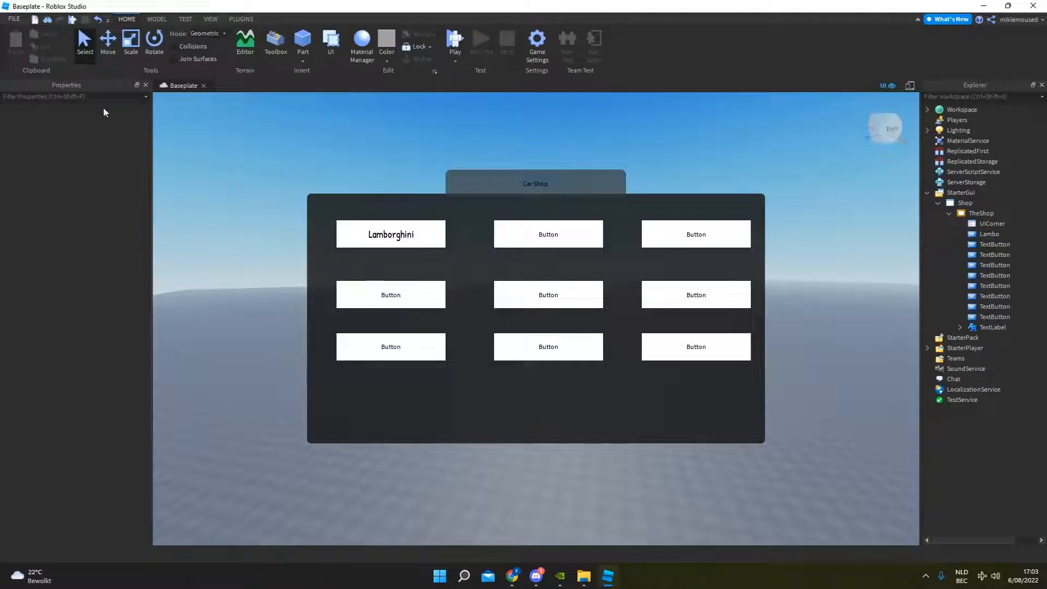
Give the Lambo button a light blue background colour of 62, 172, 255.
{"action": "left_click", "coordinate": [987, 317]}
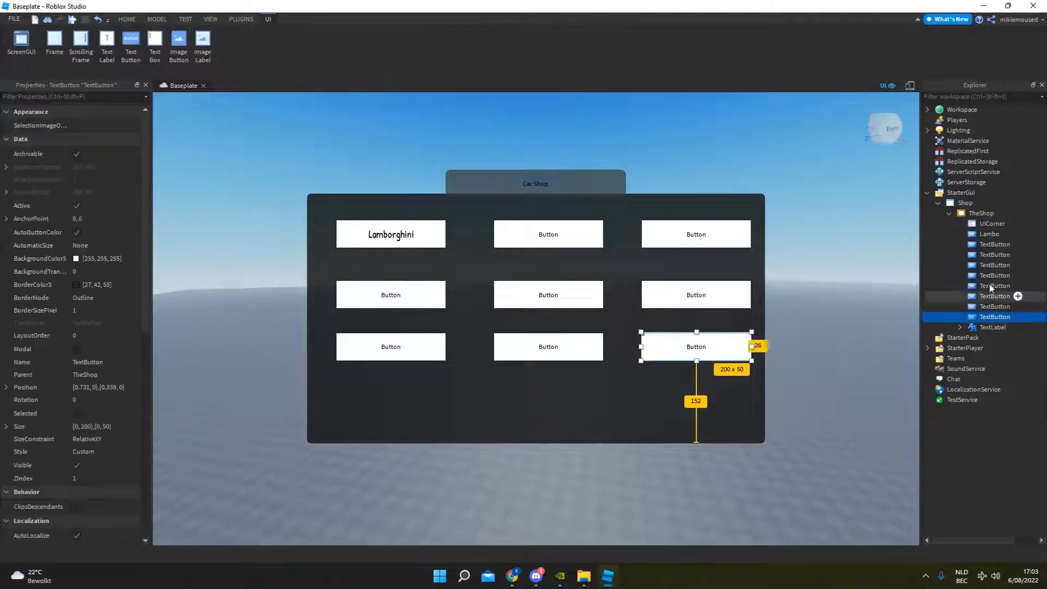
{"action": "left_click", "coordinate": [986, 234]}
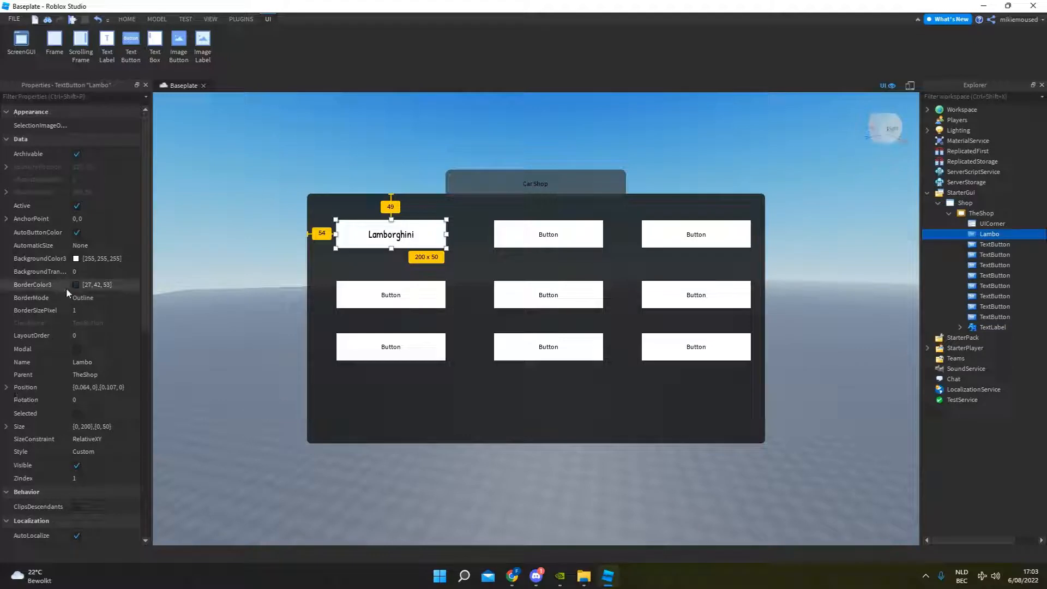
{"action": "scroll", "coordinate": [97, 446], "scroll_direction": "down", "scroll_amount": 3}
{"action": "scroll", "coordinate": [96, 357], "scroll_direction": "up", "scroll_amount": 1}
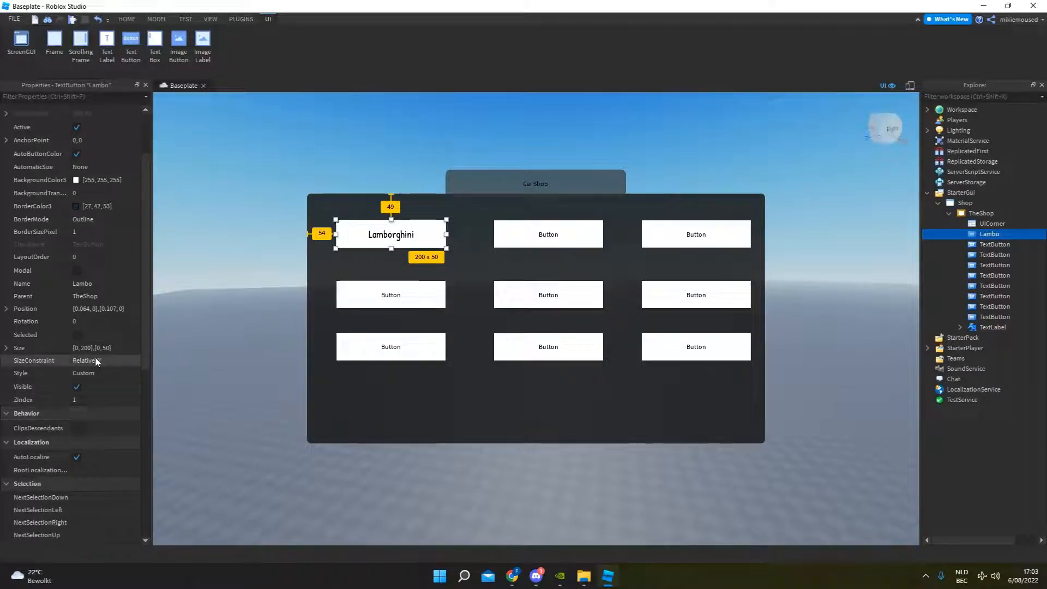
{"action": "scroll", "coordinate": [96, 360], "scroll_direction": "up", "scroll_amount": 3}
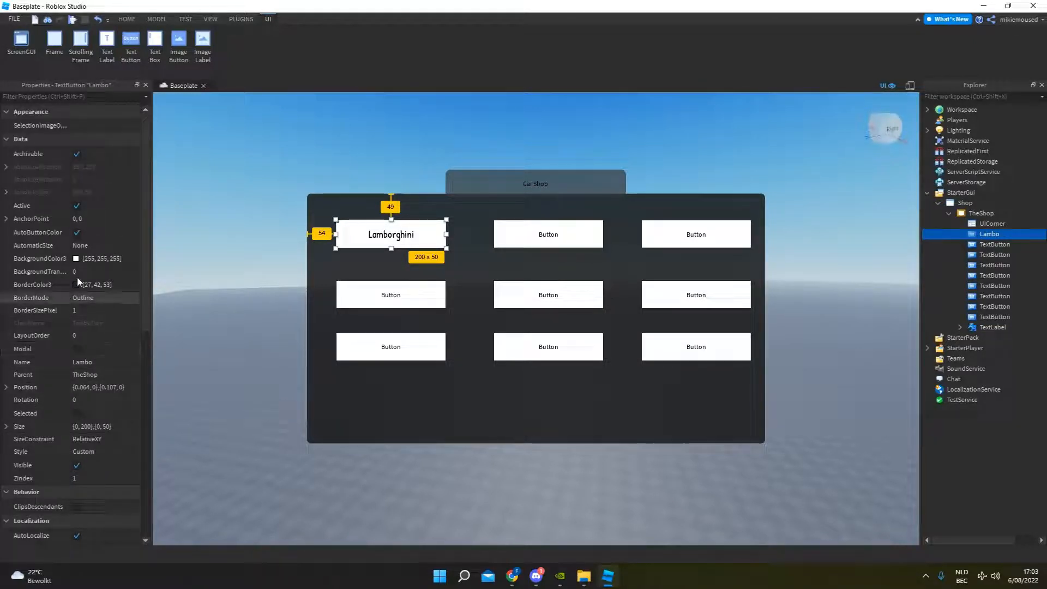
{"action": "left_click", "coordinate": [77, 258]}
{"action": "left_click", "coordinate": [567, 219]}
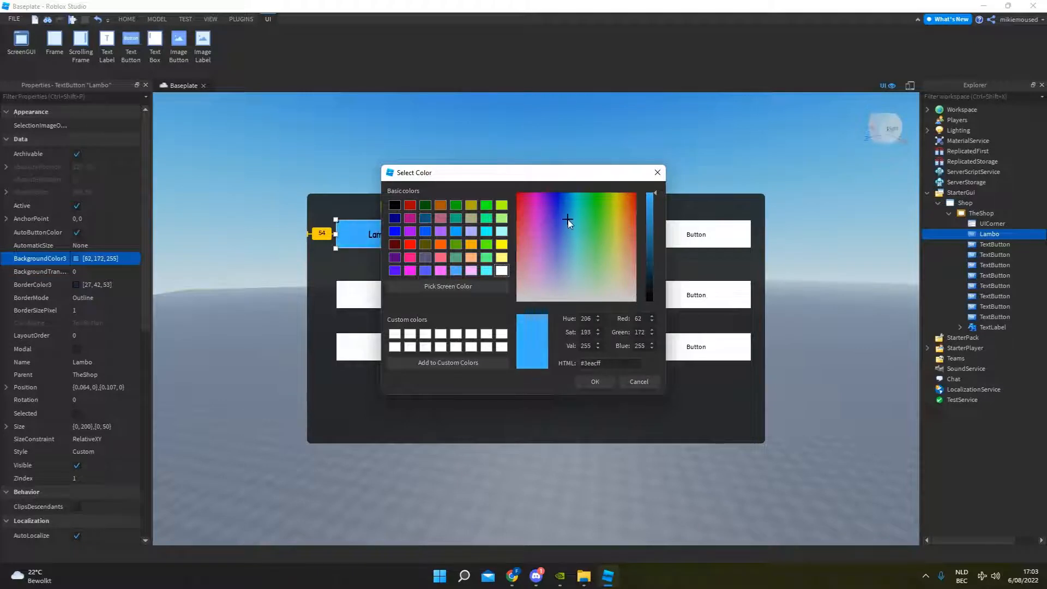
{"action": "left_click", "coordinate": [593, 382]}
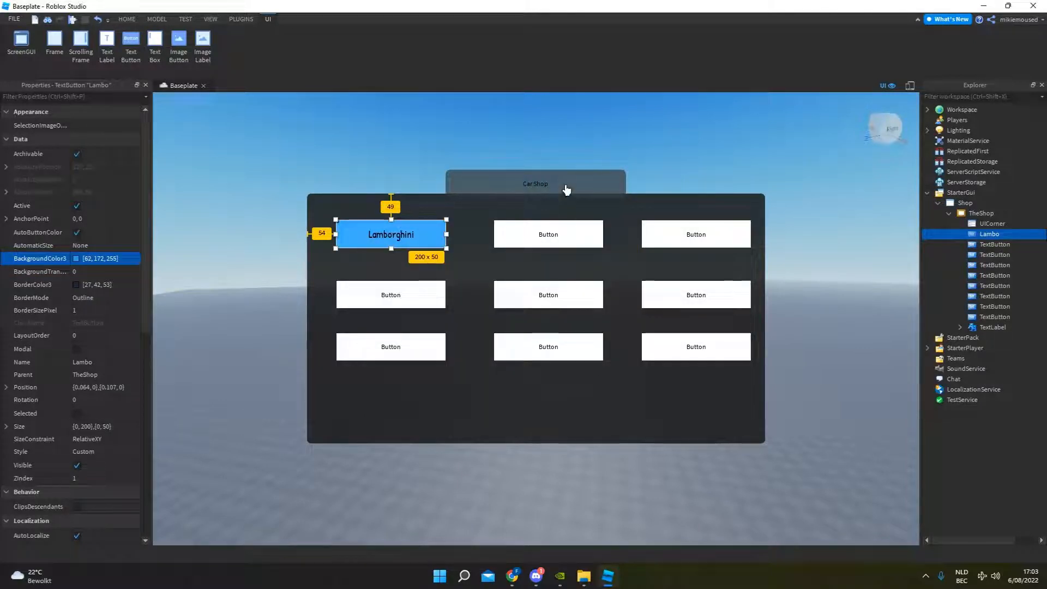
{"action": "left_click", "coordinate": [835, 204]}
{"action": "left_click", "coordinate": [954, 234]}
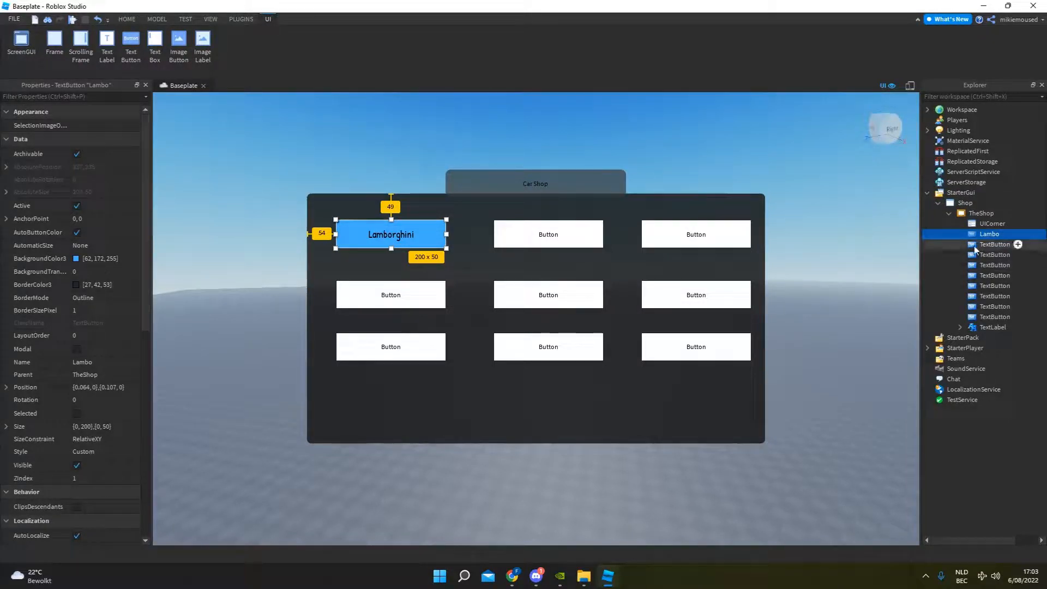
{"action": "mouse_move", "coordinate": [975, 240]}
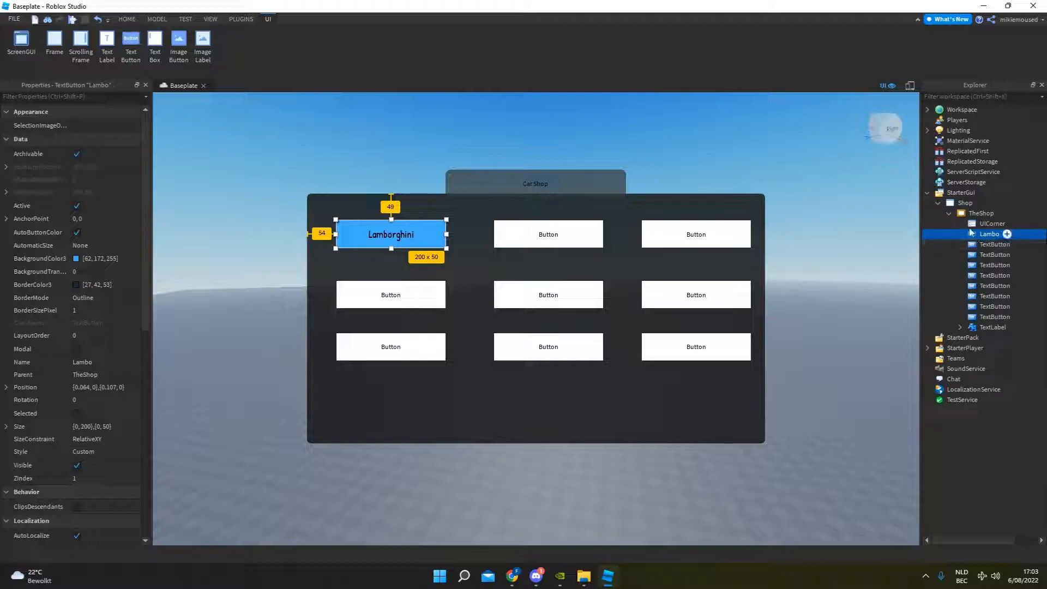
Add a second Frame to the Shop ScreenGui and size it to 840 x 458 so it covers TheShop frame.
{"action": "left_click", "coordinate": [949, 214]}
{"action": "left_click", "coordinate": [980, 203]}
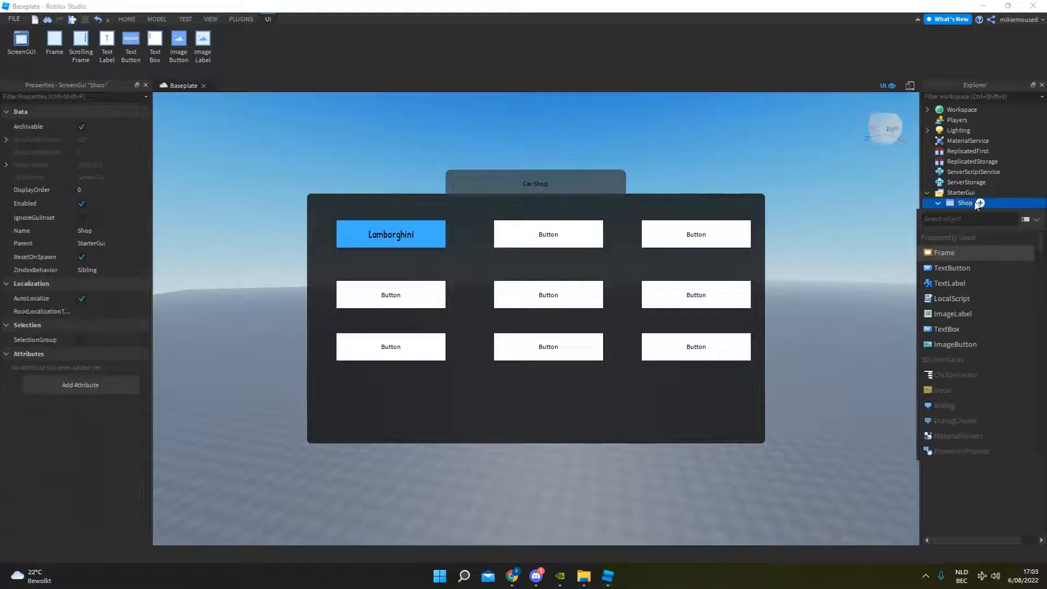
{"action": "left_click", "coordinate": [960, 257]}
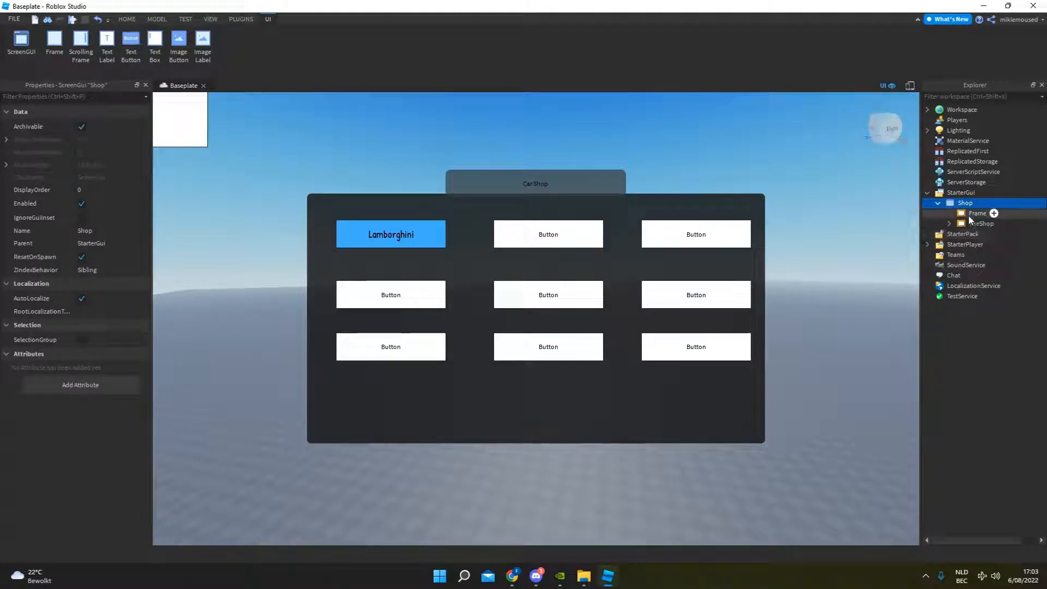
{"action": "left_click_drag", "start_coordinate": [186, 129], "coordinate": [765, 443]}
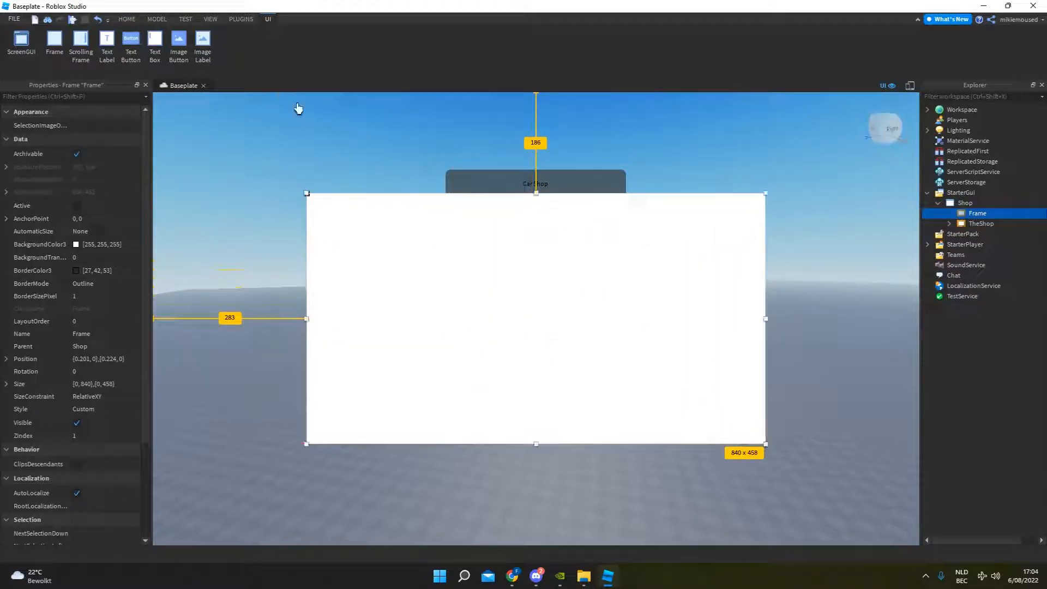
Add a UICorner to the new Frame and set its CornerRadius to 0,10.
{"action": "left_click", "coordinate": [993, 214]}
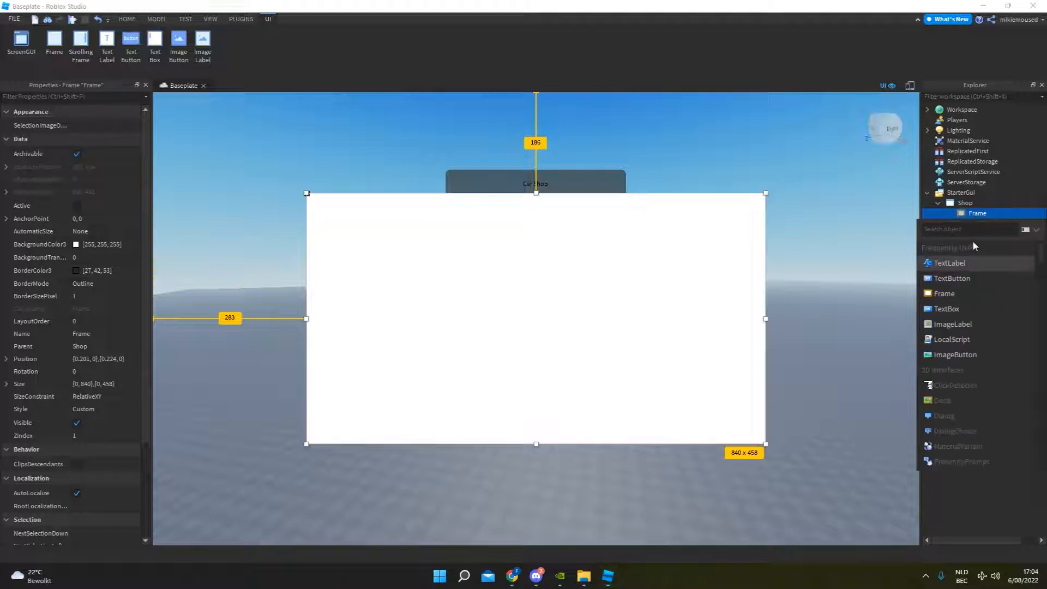
{"action": "type", "text": "ui"}
{"action": "left_click", "coordinate": [954, 248]}
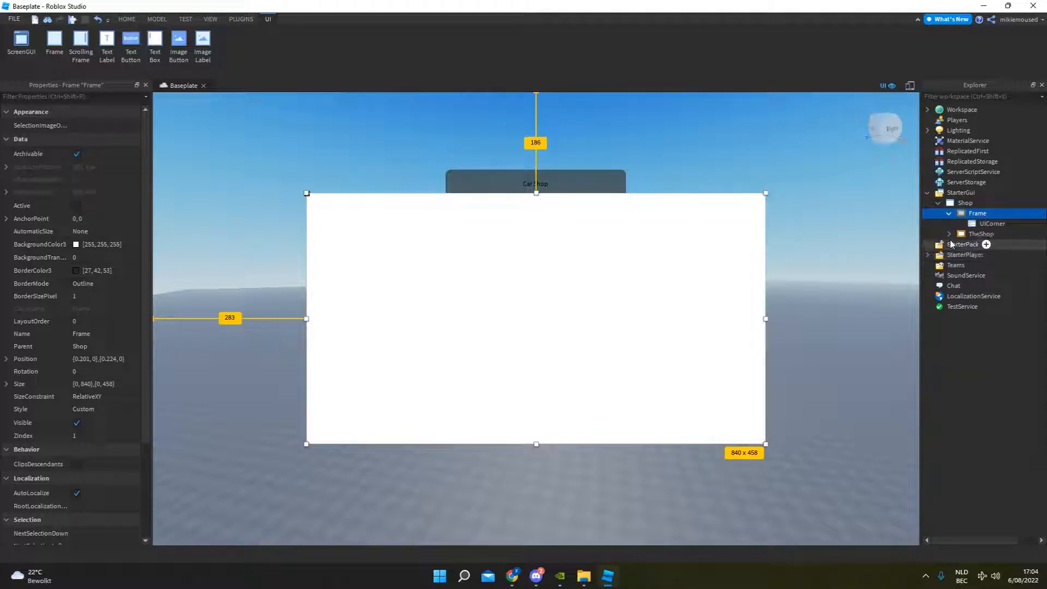
{"action": "left_click", "coordinate": [418, 179]}
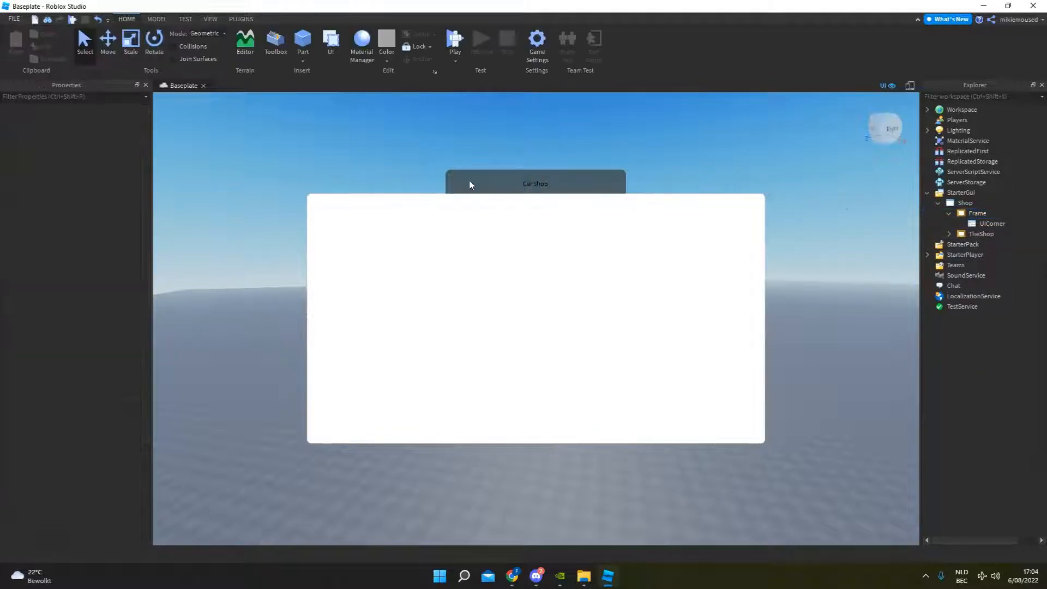
{"action": "left_click", "coordinate": [990, 224]}
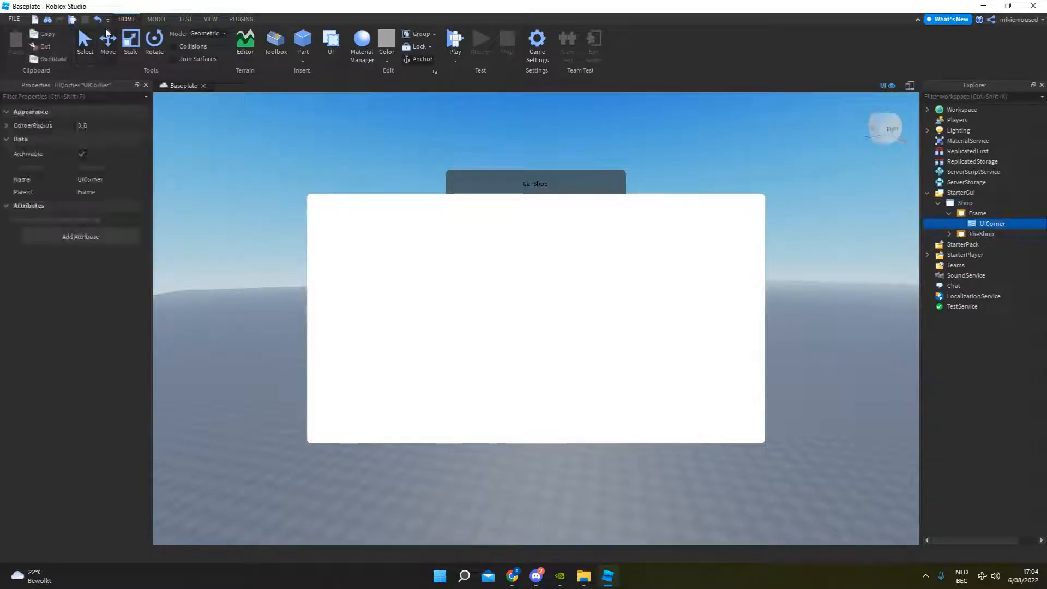
{"action": "left_click", "coordinate": [118, 125]}
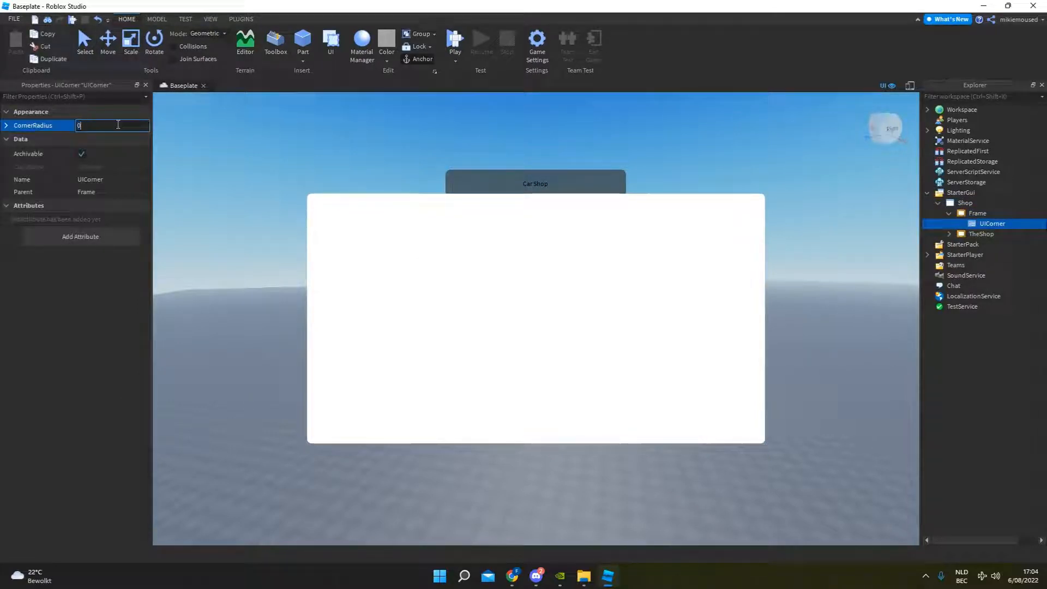
{"action": "type", "text": "0,10"}
{"action": "key", "text": "Return"}
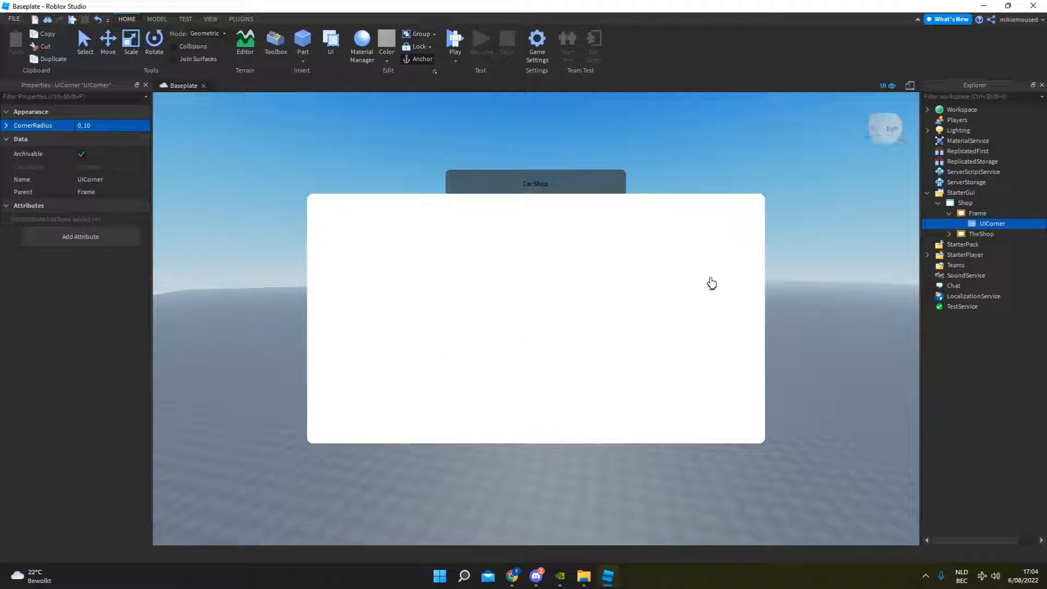
Copy the "Car Shop" TextLabel from TheShop and paste it into the new Frame.
{"action": "left_click", "coordinate": [943, 215]}
{"action": "left_click", "coordinate": [453, 261]}
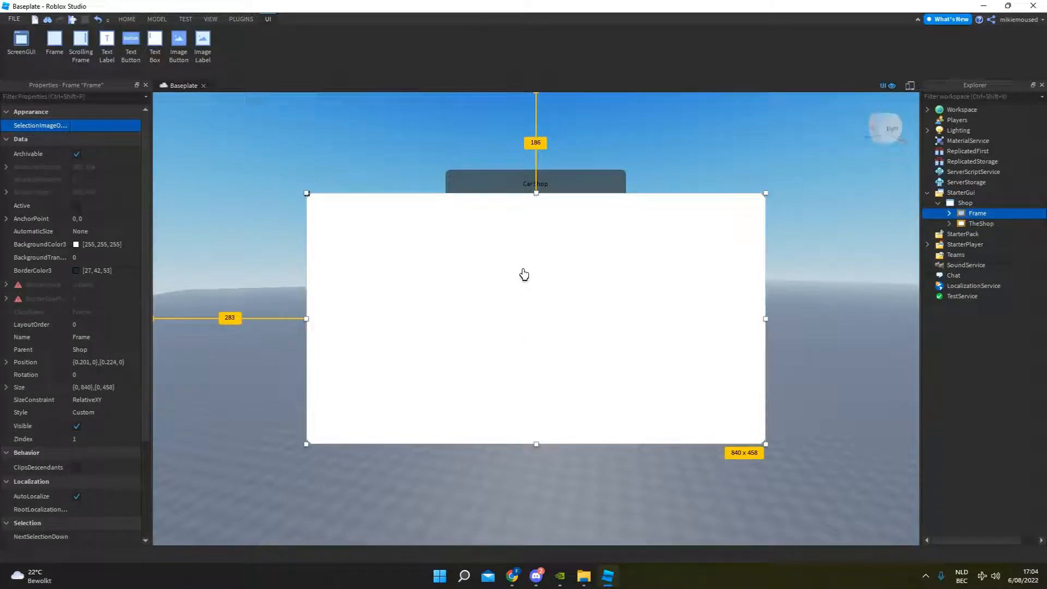
{"action": "left_click", "coordinate": [505, 187]}
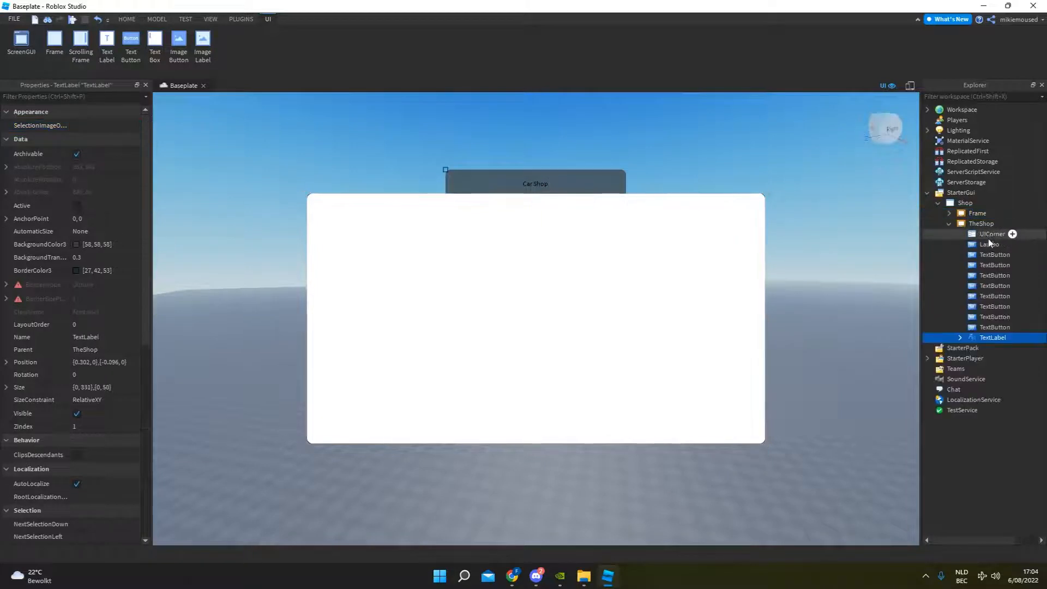
{"action": "left_click", "coordinate": [984, 245]}
{"action": "left_click", "coordinate": [994, 328]}
{"action": "left_click", "coordinate": [994, 339]}
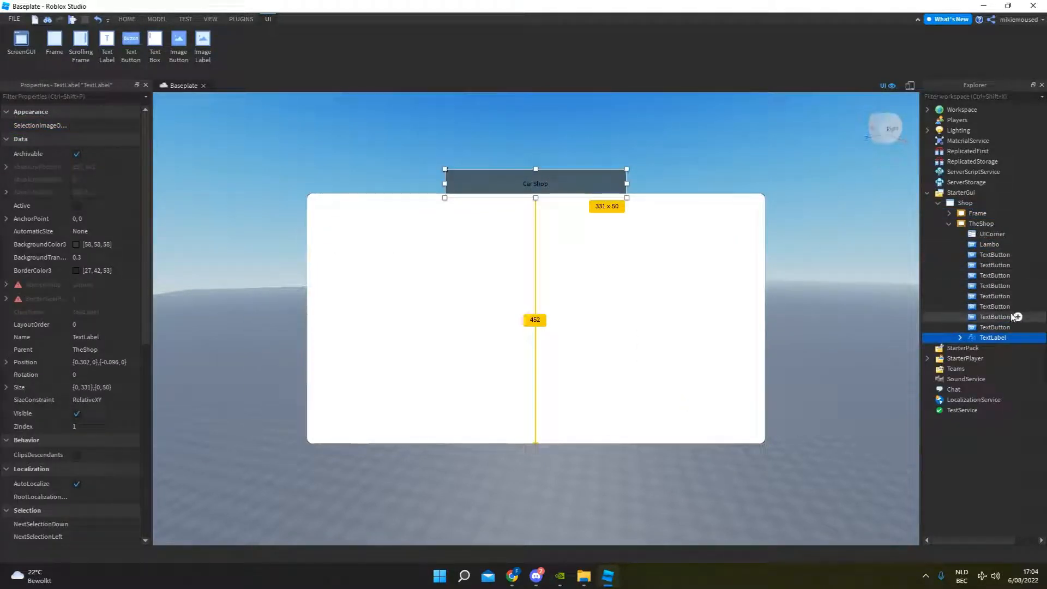
{"action": "left_click", "coordinate": [949, 223]}
{"action": "left_click", "coordinate": [975, 213]}
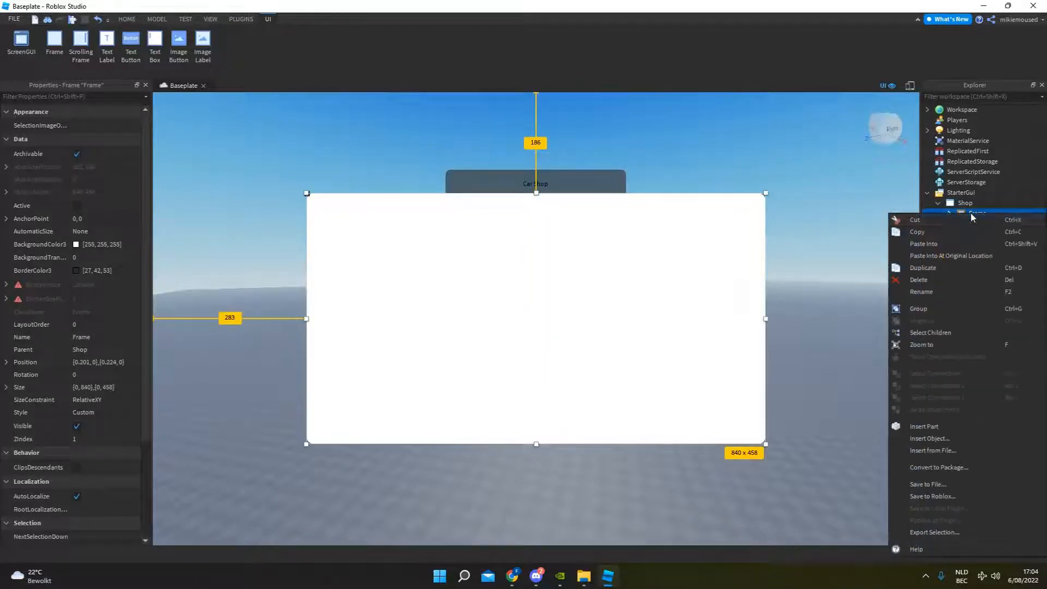
{"action": "right_click", "coordinate": [971, 213]}
{"action": "left_click", "coordinate": [950, 243]}
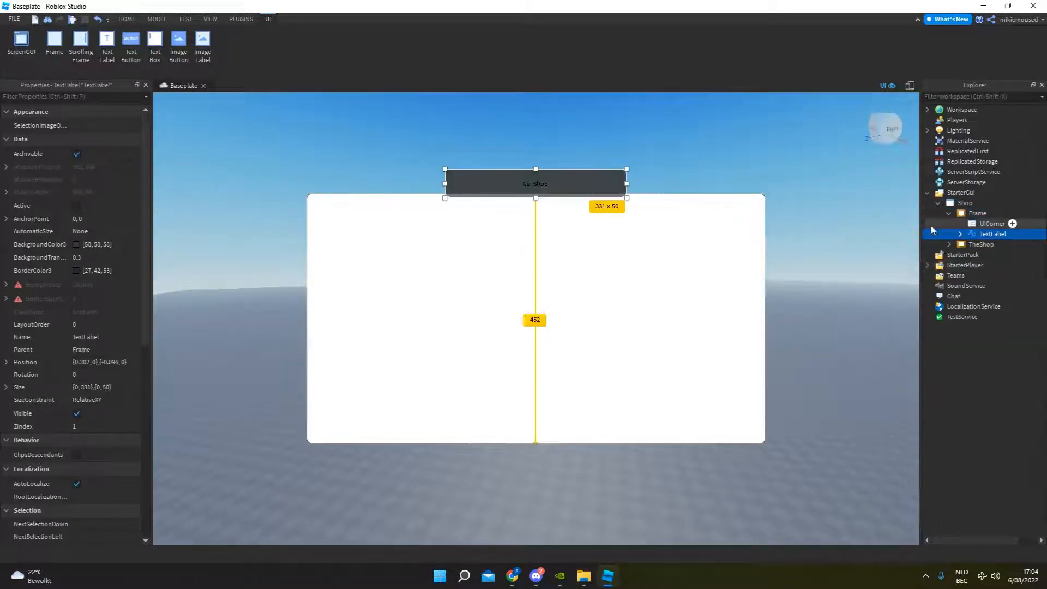
{"action": "mouse_move", "coordinate": [569, 187]}
{"action": "left_mouse_down"}
{"action": "mouse_move", "coordinate": [615, 199]}
{"action": "mouse_move", "coordinate": [565, 187]}
{"action": "left_mouse_up"}
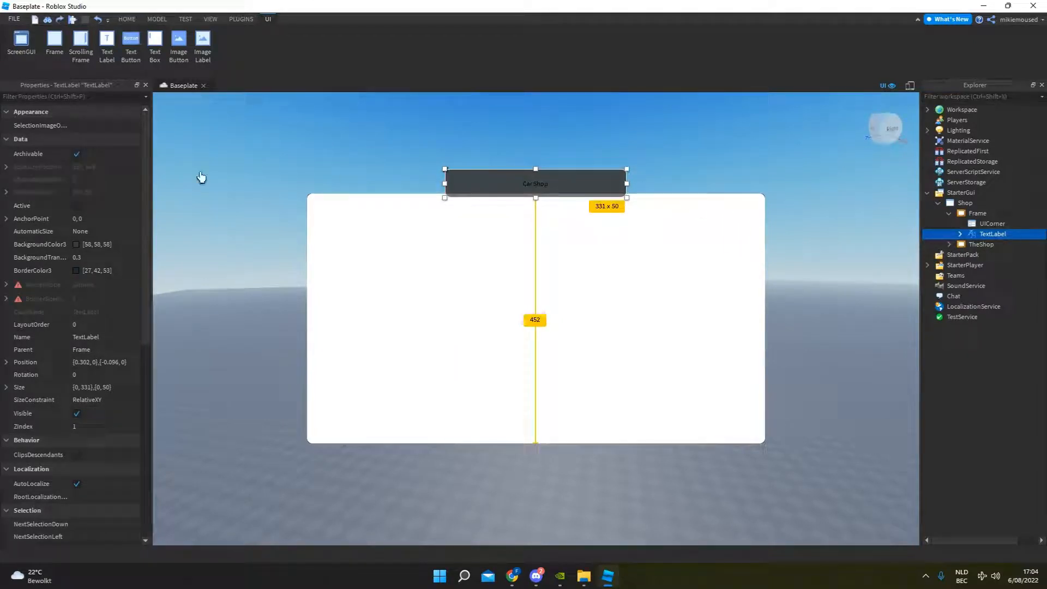
Change the text of the title label above the new white Frame to "Lamborghini".
{"action": "double_click", "coordinate": [543, 185]}
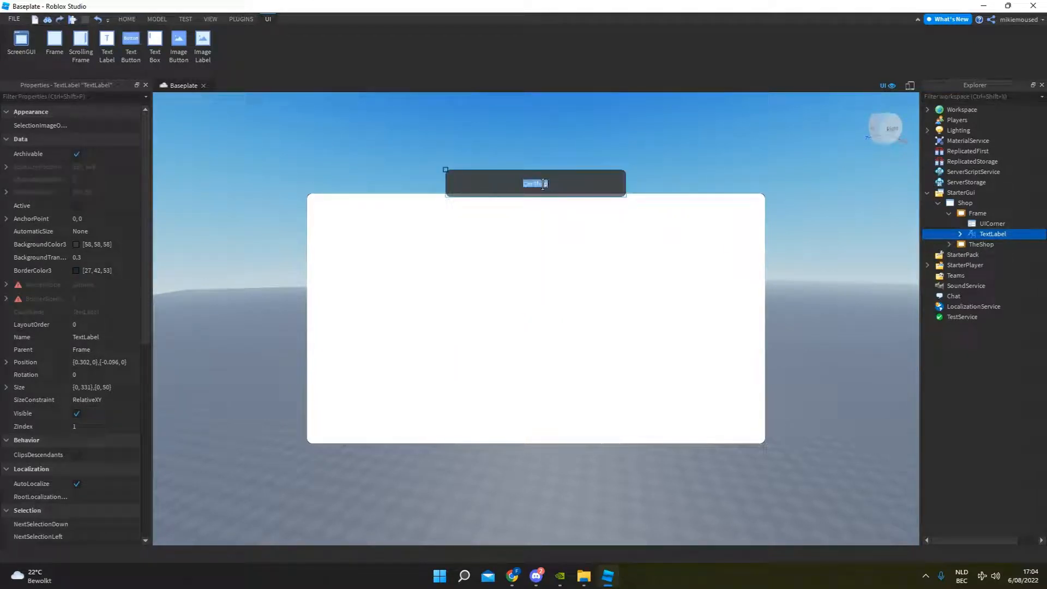
{"action": "type", "text": "Lsm"}
{"action": "key", "text": "Return"}
{"action": "left_click", "coordinate": [700, 190]}
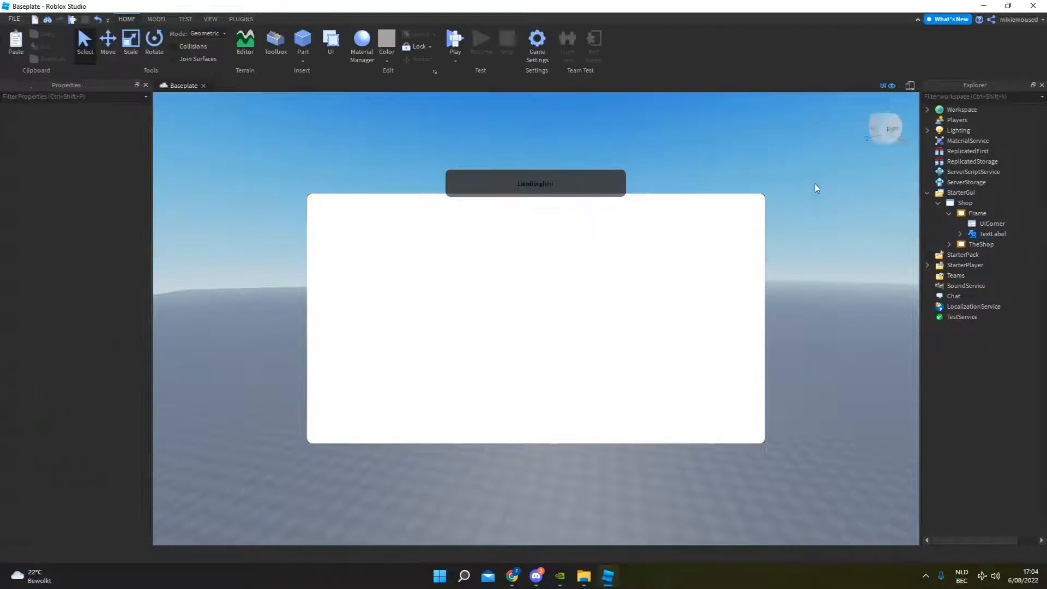
Give the new Frame a near-black background colour of 26, 26, 26, similar to TheShop frame's colour.
{"action": "left_click", "coordinate": [981, 244]}
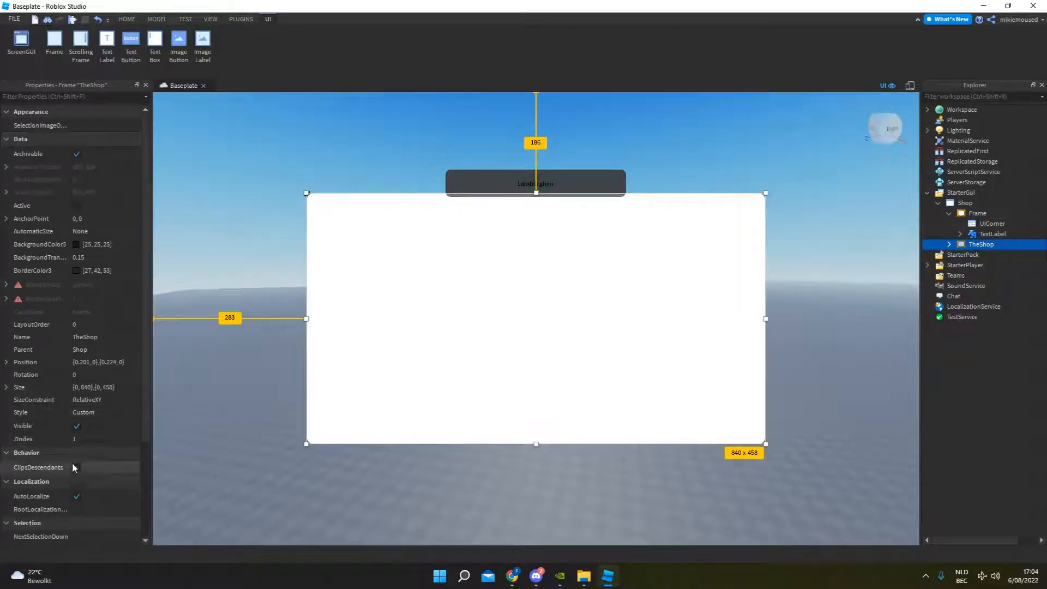
{"action": "left_click", "coordinate": [770, 166]}
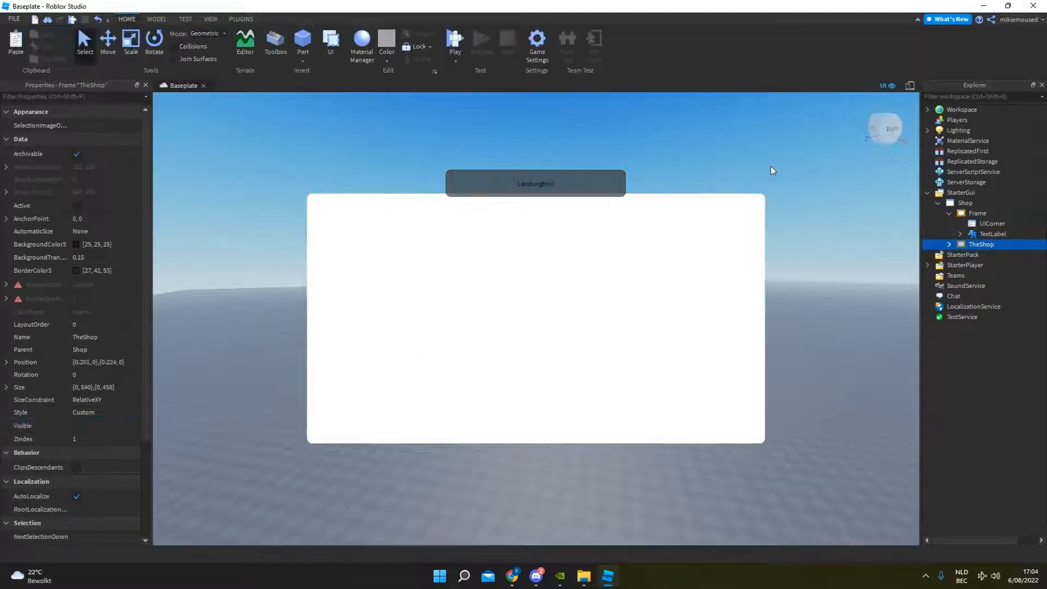
{"action": "left_click", "coordinate": [992, 213]}
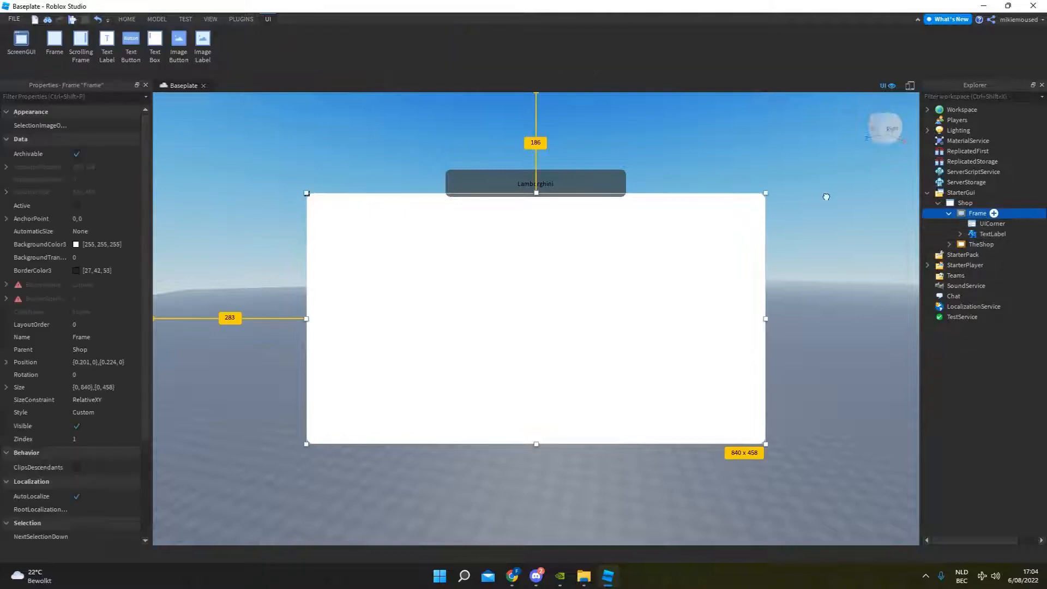
{"action": "left_click", "coordinate": [76, 245]}
{"action": "left_click_drag", "start_coordinate": [647, 224], "coordinate": [649, 290]}
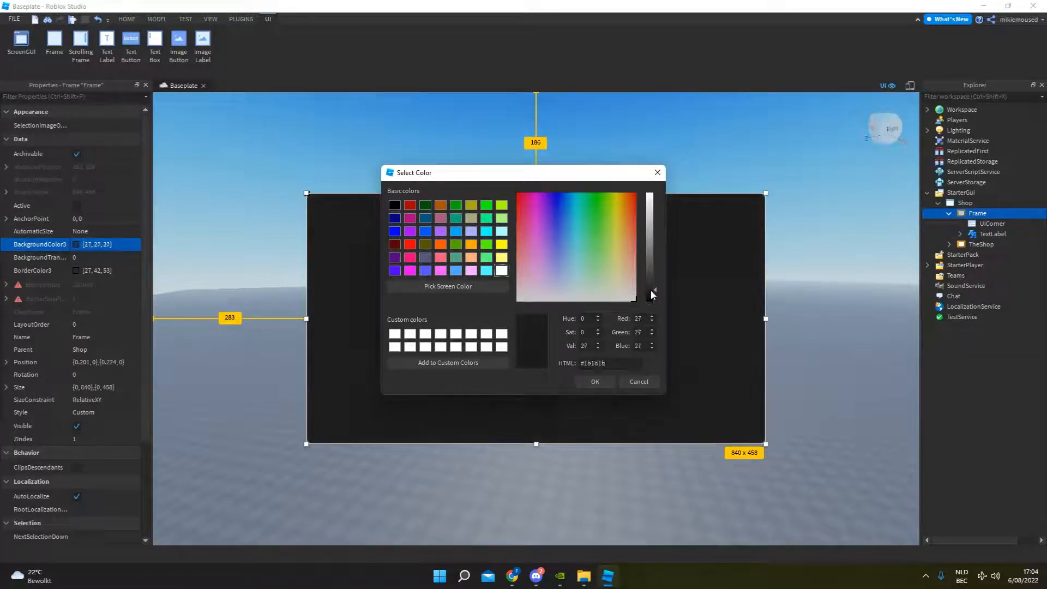
{"action": "left_click", "coordinate": [583, 378]}
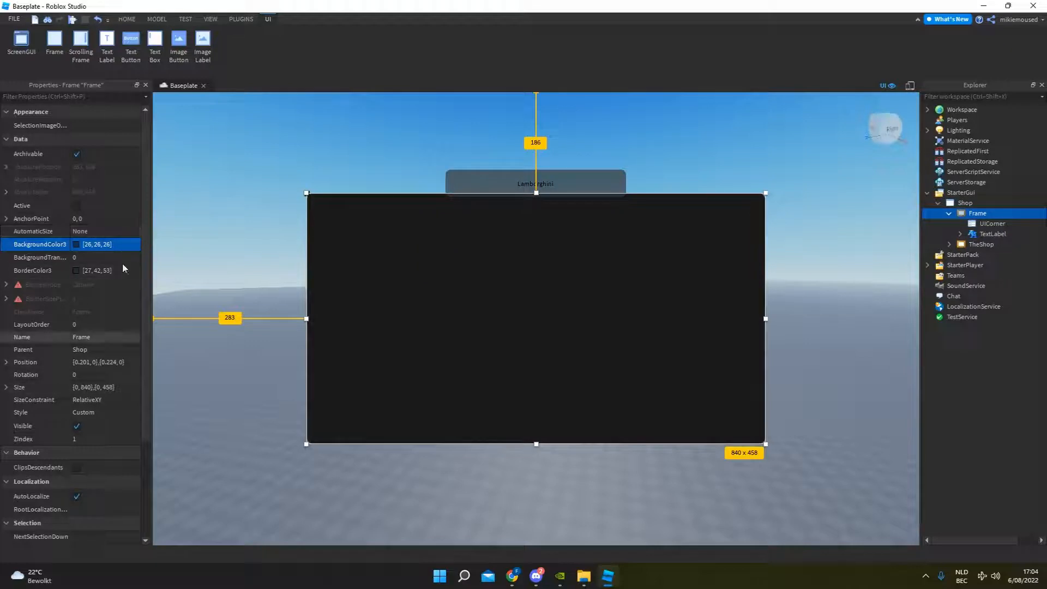
Set the new Frame's BackgroundTransparency to 0.25.
{"action": "left_click", "coordinate": [112, 96]}
{"action": "type", "text": "back"}
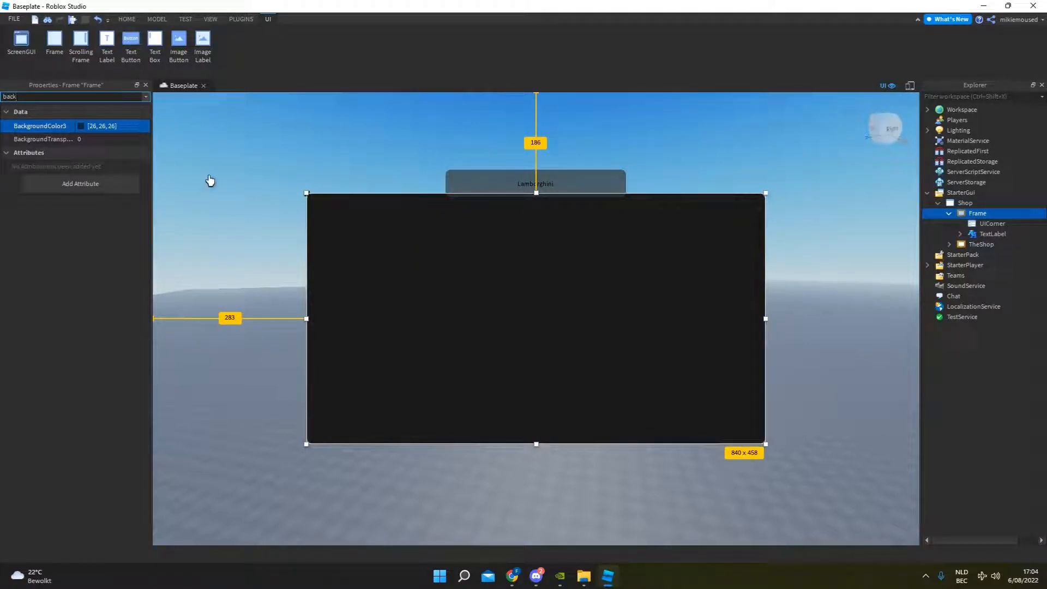
{"action": "left_click", "coordinate": [119, 136]}
{"action": "left_click_drag", "start_coordinate": [120, 138], "coordinate": [120, 139]}
{"action": "left_click", "coordinate": [224, 164]}
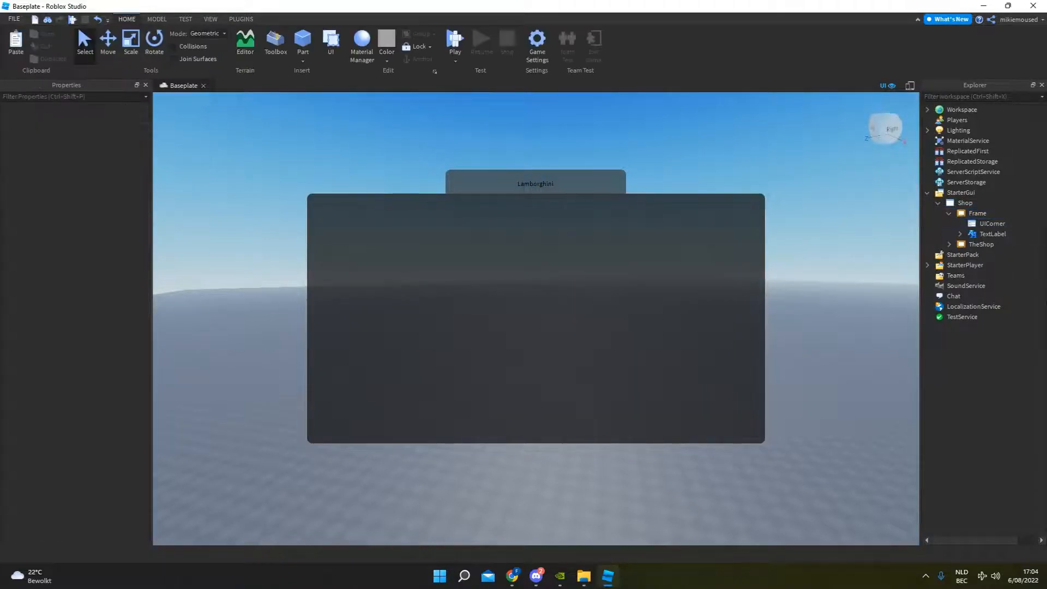
Rename the new Frame in the Shop ScreenGui to LamboShop.
{"action": "left_click", "coordinate": [982, 234]}
{"action": "left_click", "coordinate": [949, 213]}
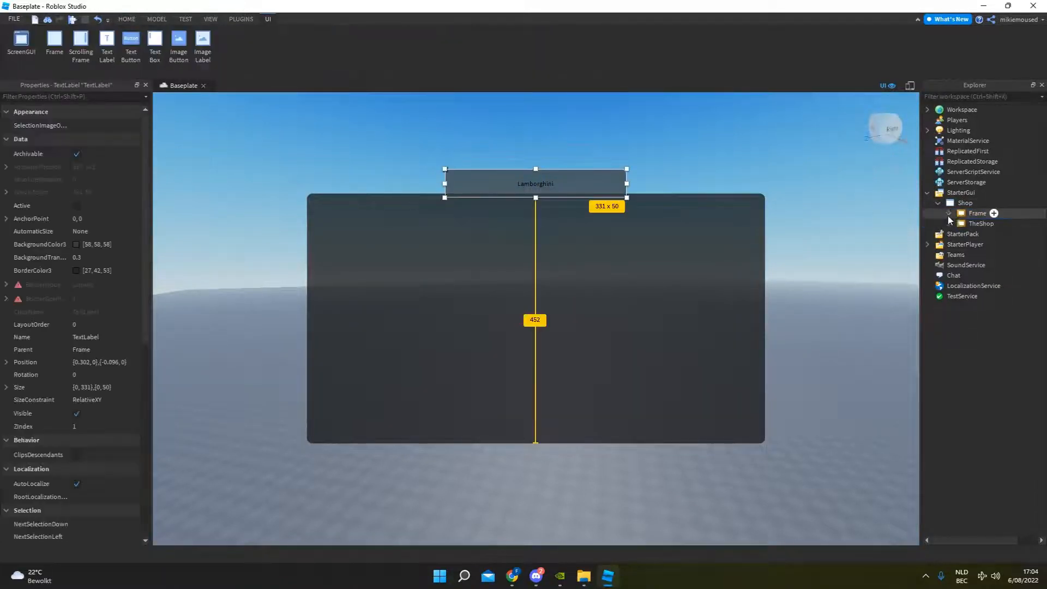
{"action": "left_click", "coordinate": [955, 215]}
{"action": "left_click", "coordinate": [949, 213]}
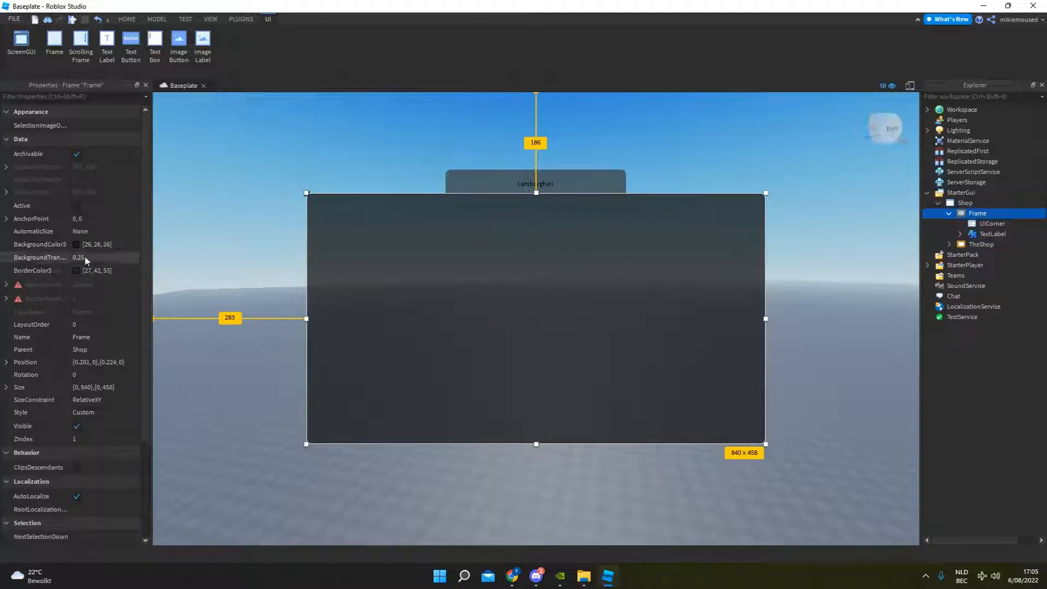
{"action": "scroll", "coordinate": [86, 347], "scroll_direction": "down", "scroll_amount": 3}
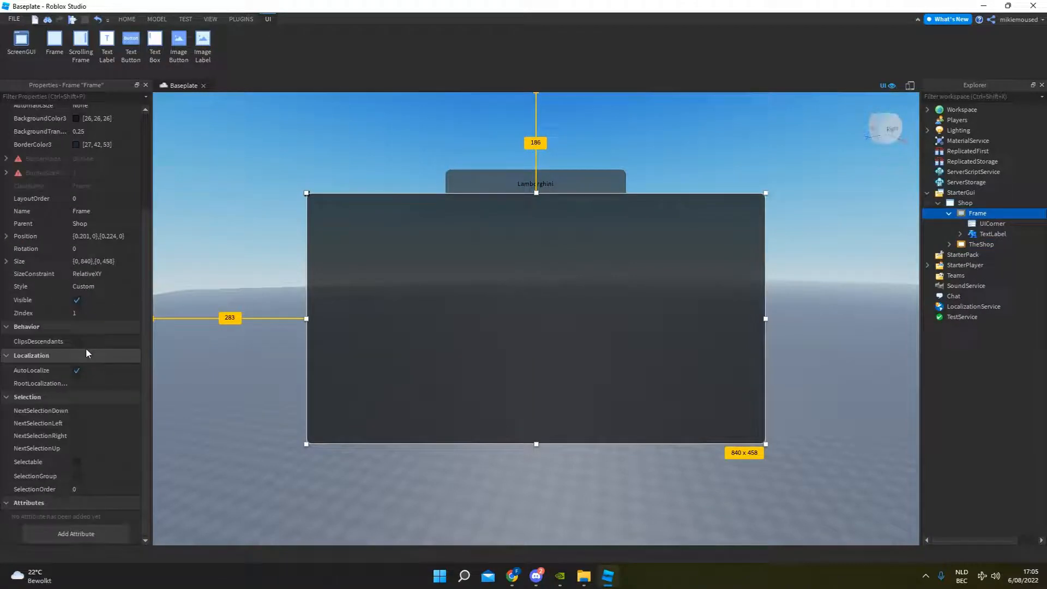
{"action": "left_click", "coordinate": [90, 212]}
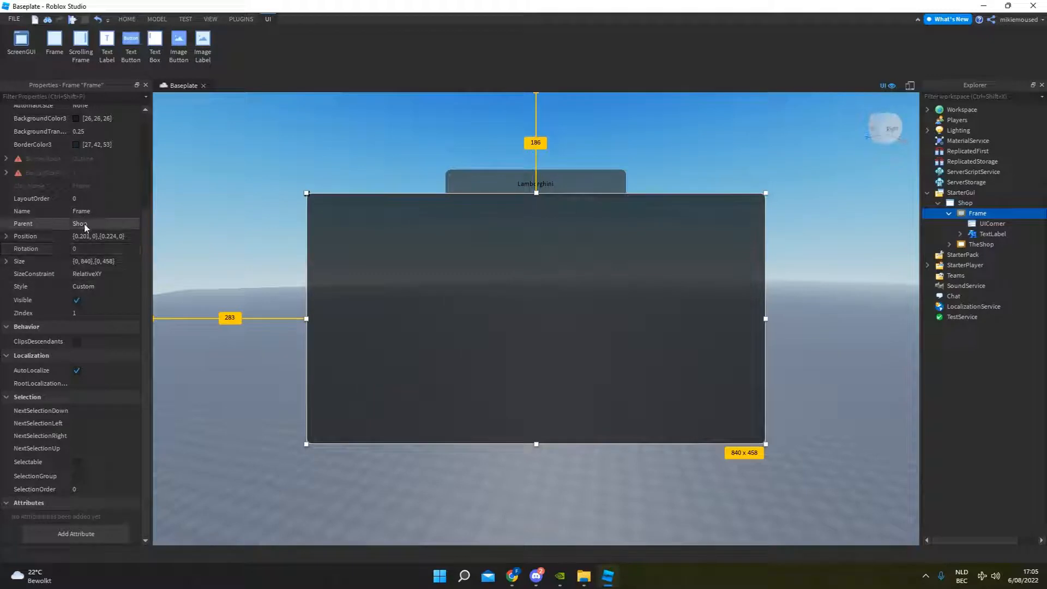
{"action": "type", "text": "Lambo"}
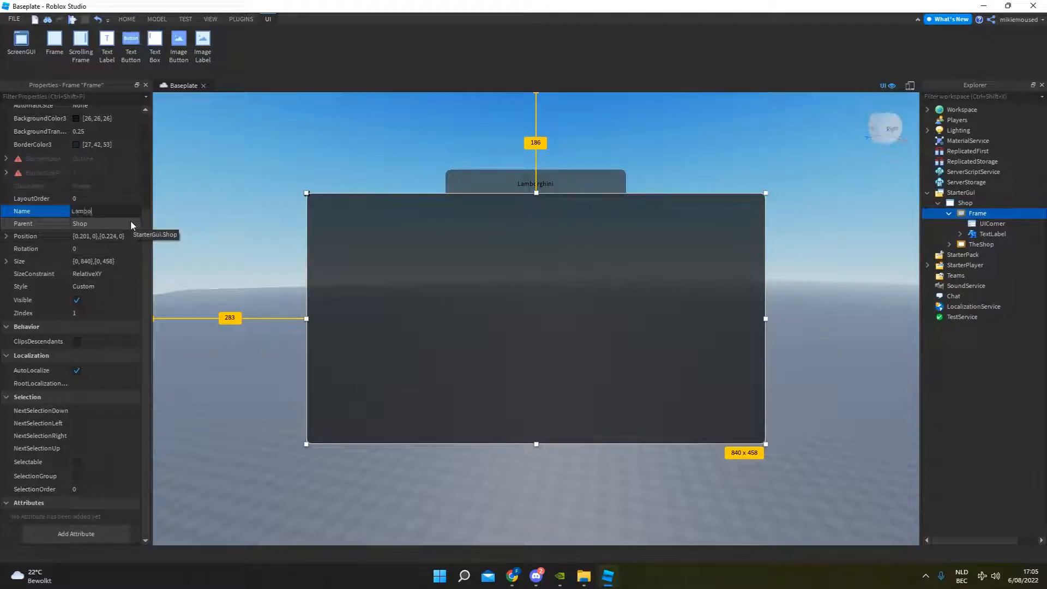
{"action": "key", "text": "Return"}
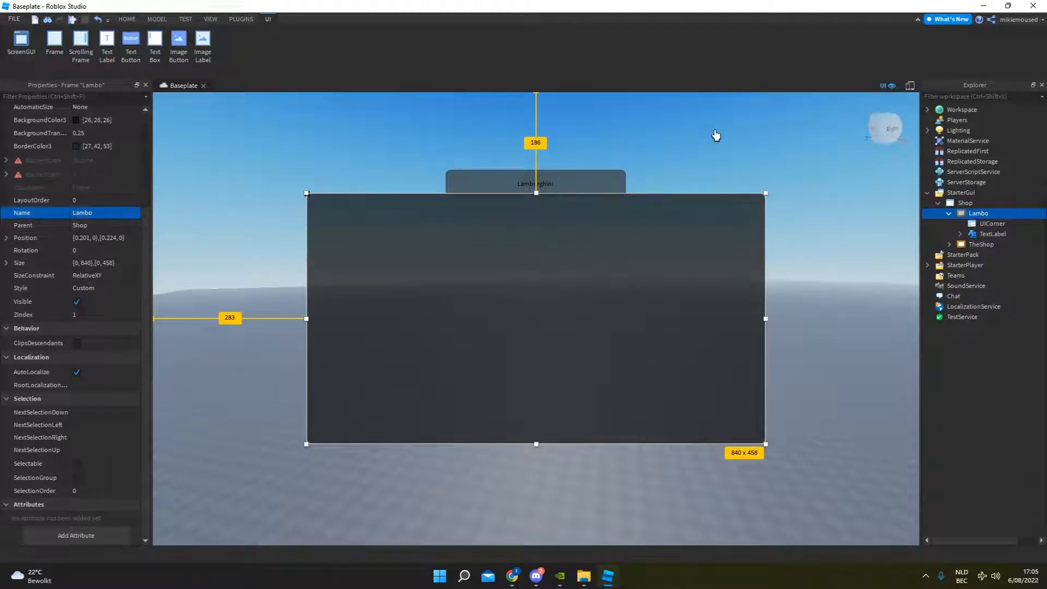
{"action": "left_click", "coordinate": [100, 212]}
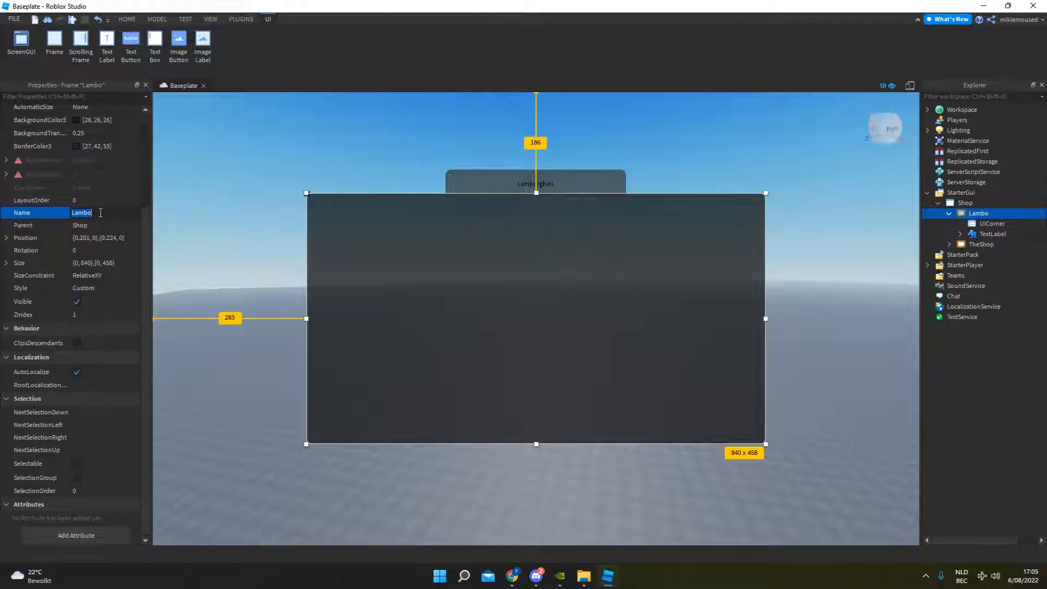
{"action": "key", "text": "Return"}
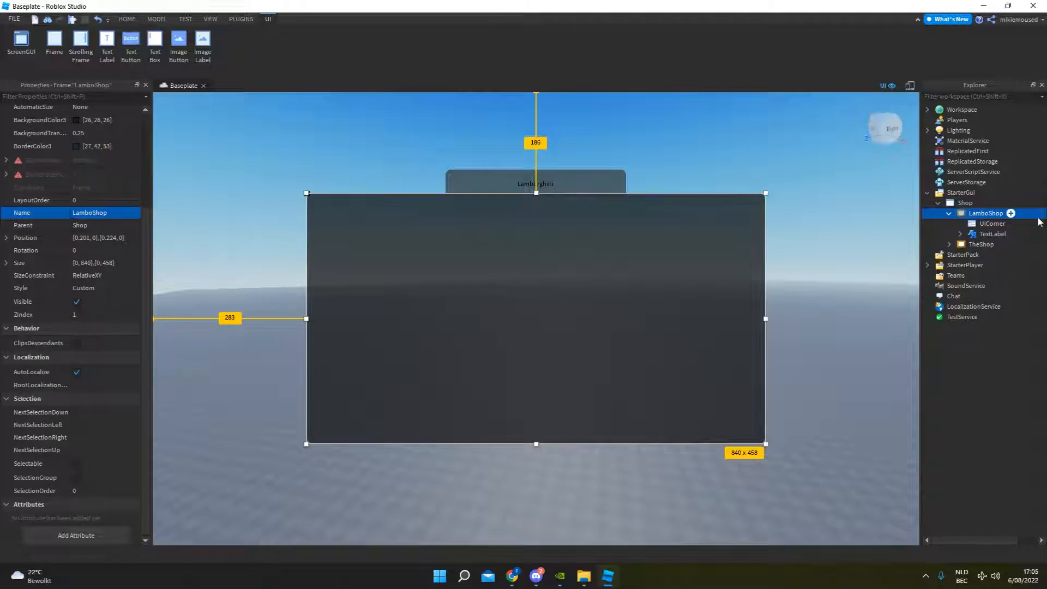
Add an ImageLabel to the Shop ScreenGui and size it to about 574 x 410 over the left part of the LamboShop frame.
{"action": "left_click", "coordinate": [1009, 213]}
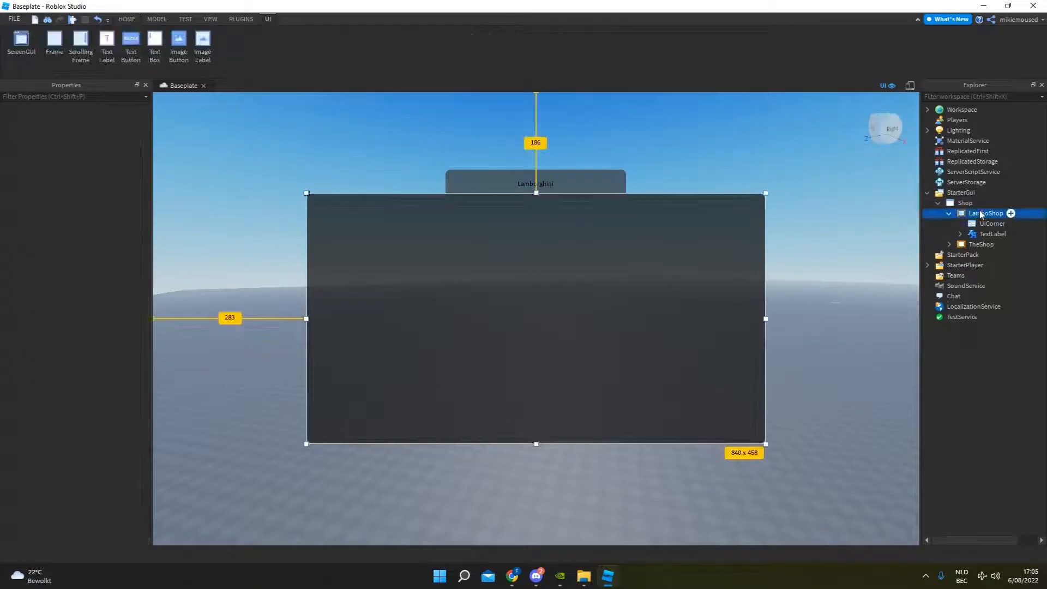
{"action": "left_click", "coordinate": [203, 44]}
{"action": "left_click_drag", "start_coordinate": [175, 128], "coordinate": [626, 426]}
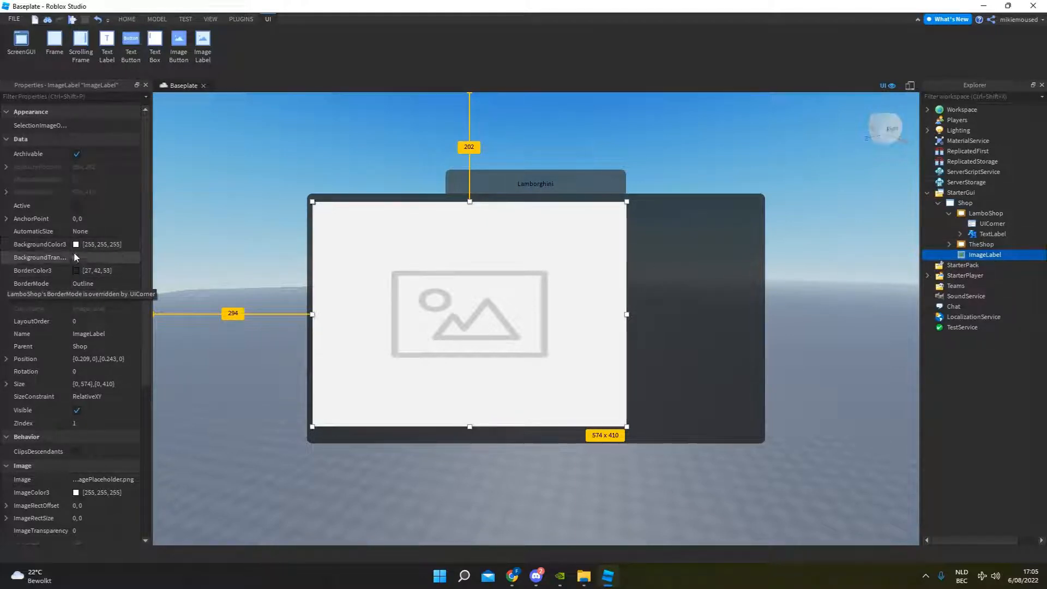
{"action": "scroll", "coordinate": [66, 426], "scroll_direction": "down", "scroll_amount": 2}
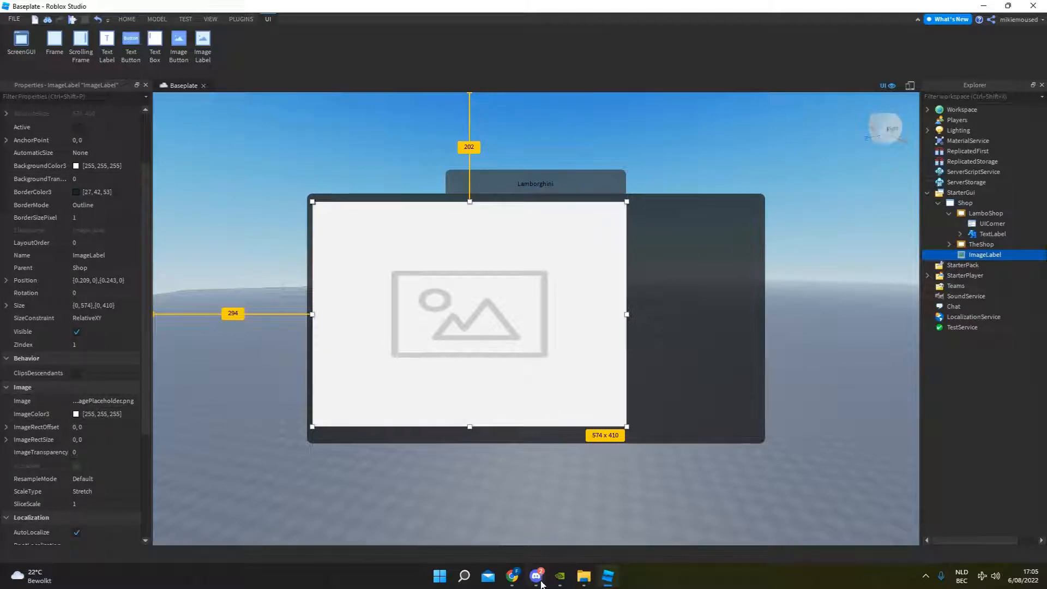
Switch to Chrome and search the Roblox Creator Marketplace for "Lamborghini", limiting the results to images.
{"action": "left_click", "coordinate": [512, 575]}
{"action": "left_click", "coordinate": [28, 6]}
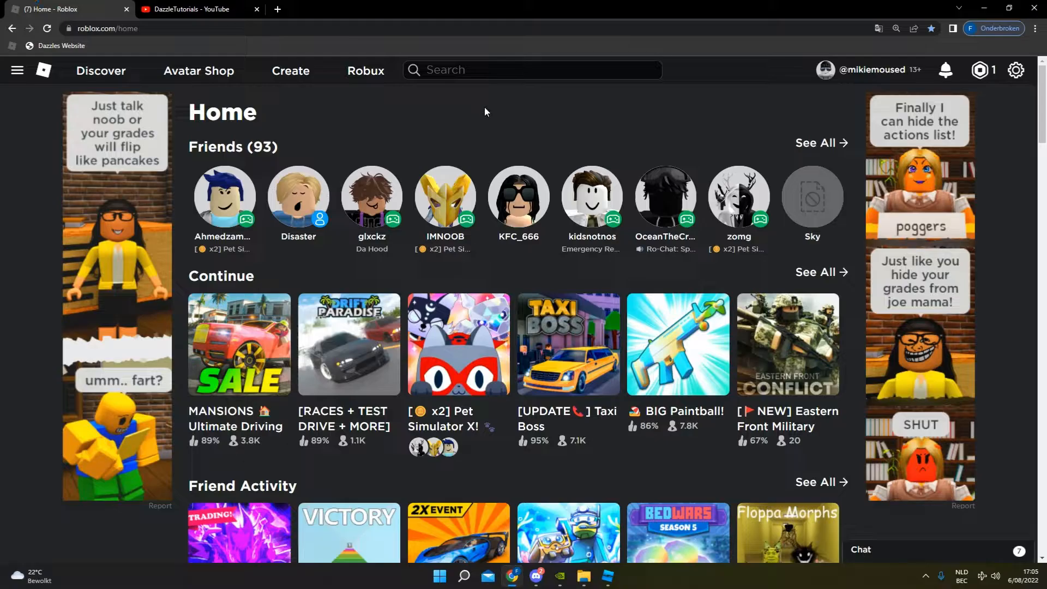
{"action": "left_click", "coordinate": [498, 70]}
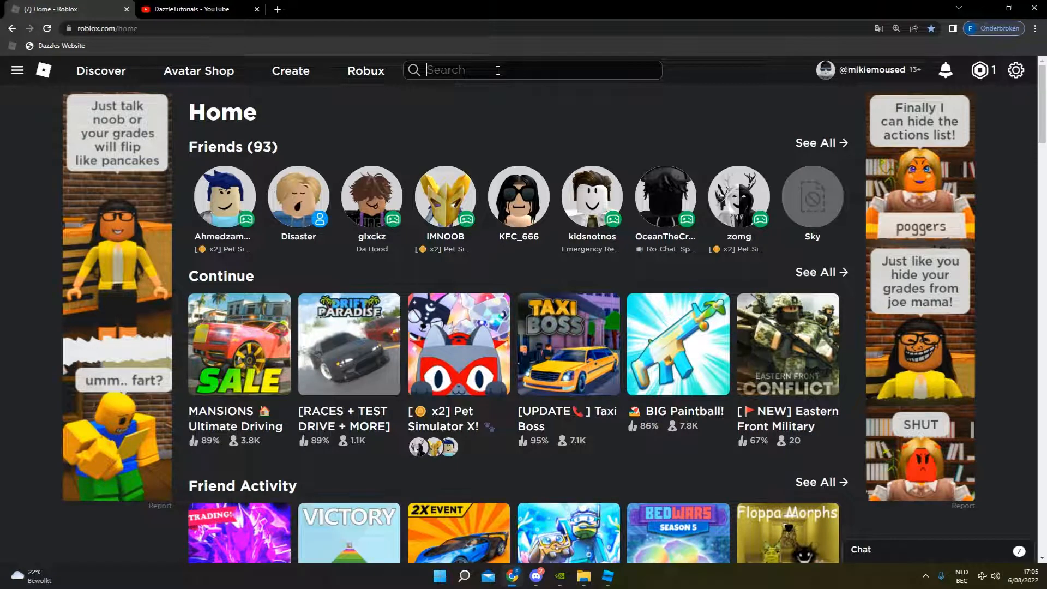
{"action": "type", "text": "Lamborghi"}
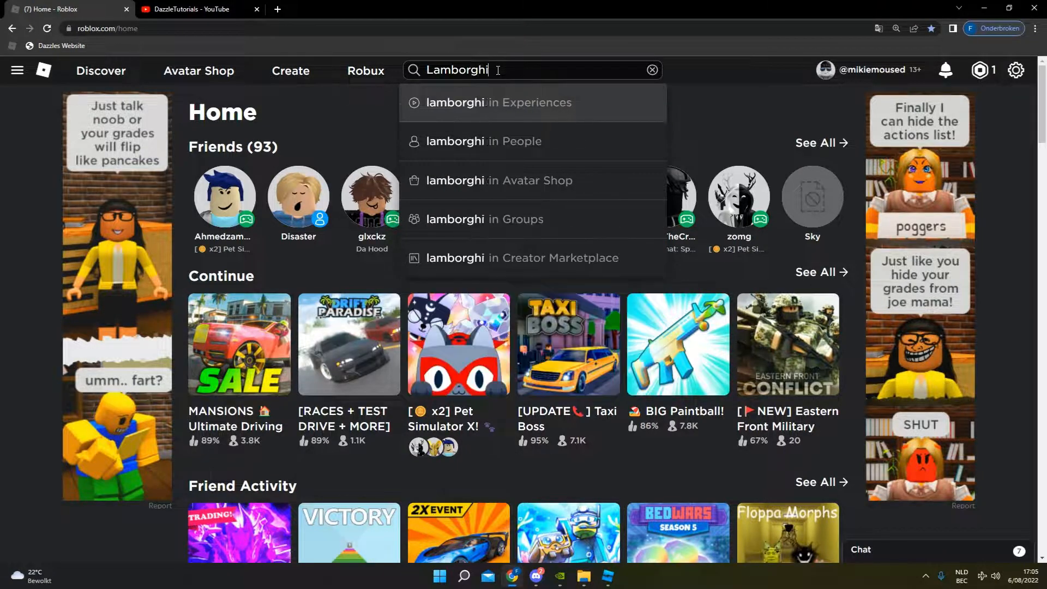
{"action": "type", "text": "ni"}
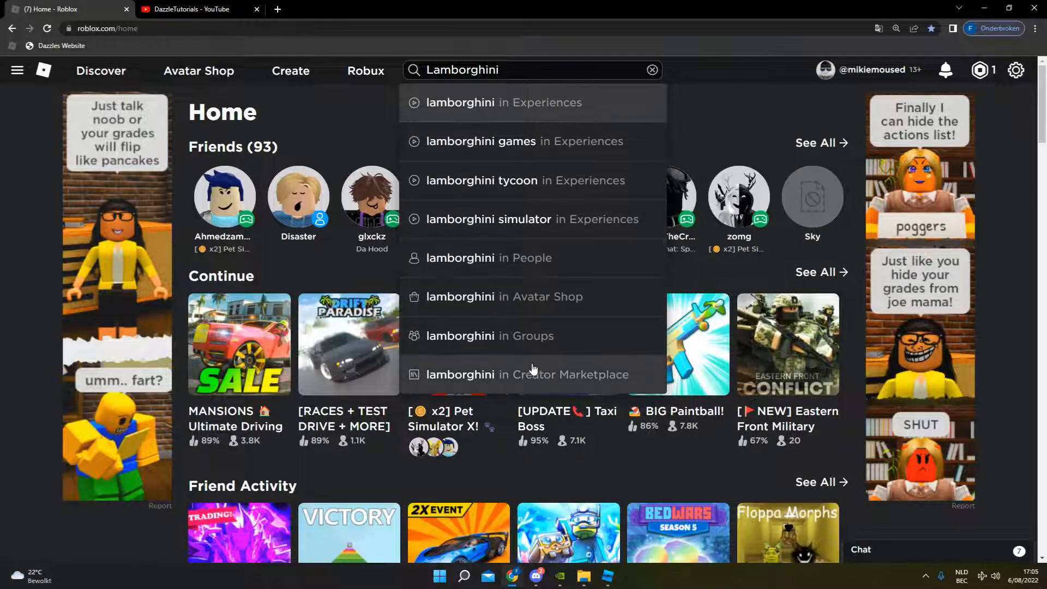
{"action": "left_click", "coordinate": [533, 371]}
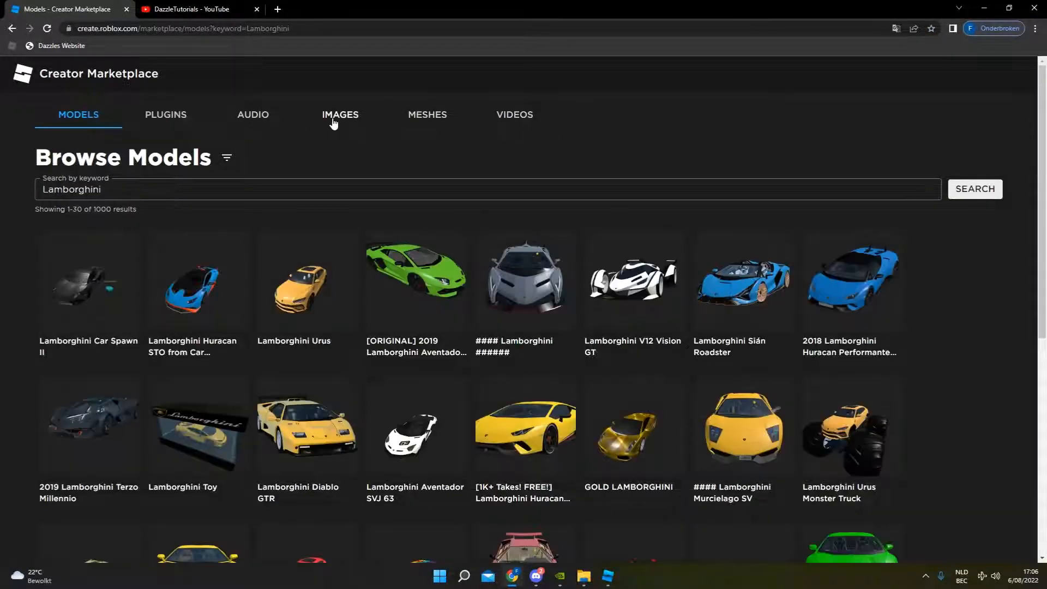
{"action": "left_click", "coordinate": [334, 124]}
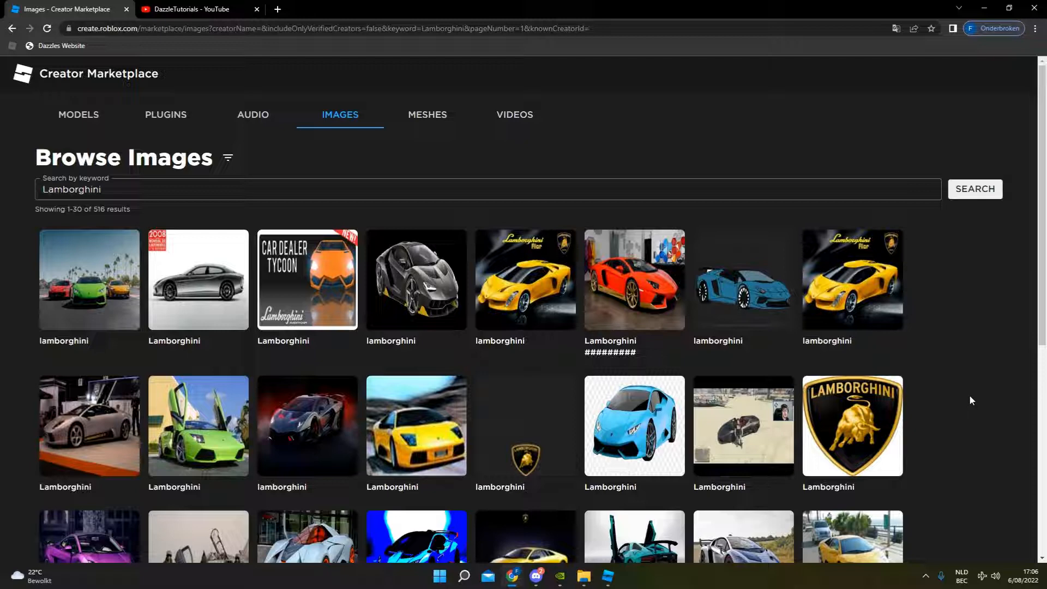
{"action": "scroll", "coordinate": [548, 458], "scroll_direction": "down", "scroll_amount": 3}
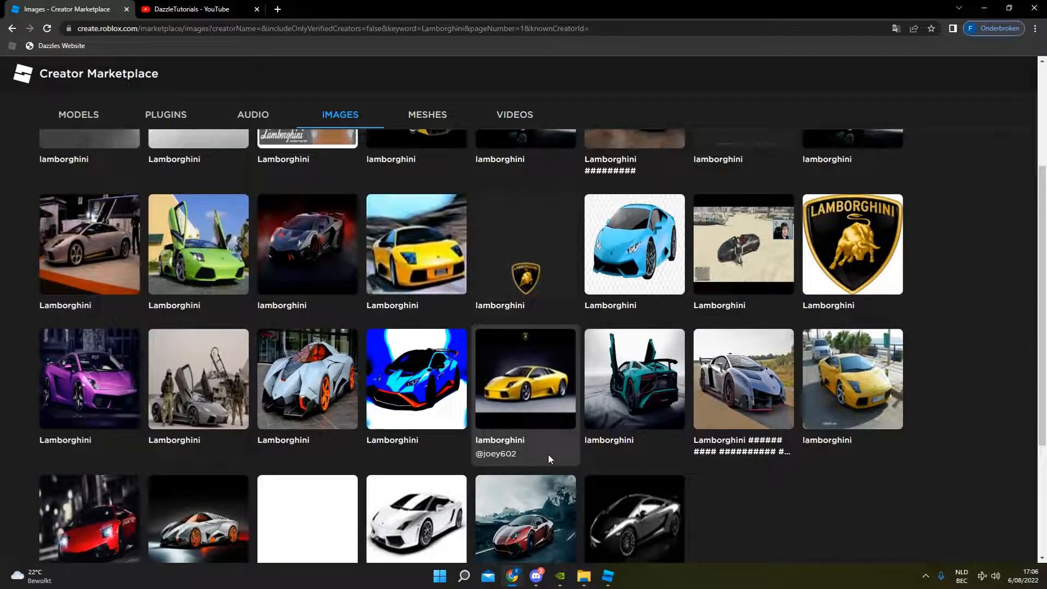
{"action": "scroll", "coordinate": [523, 457], "scroll_direction": "down", "scroll_amount": 2}
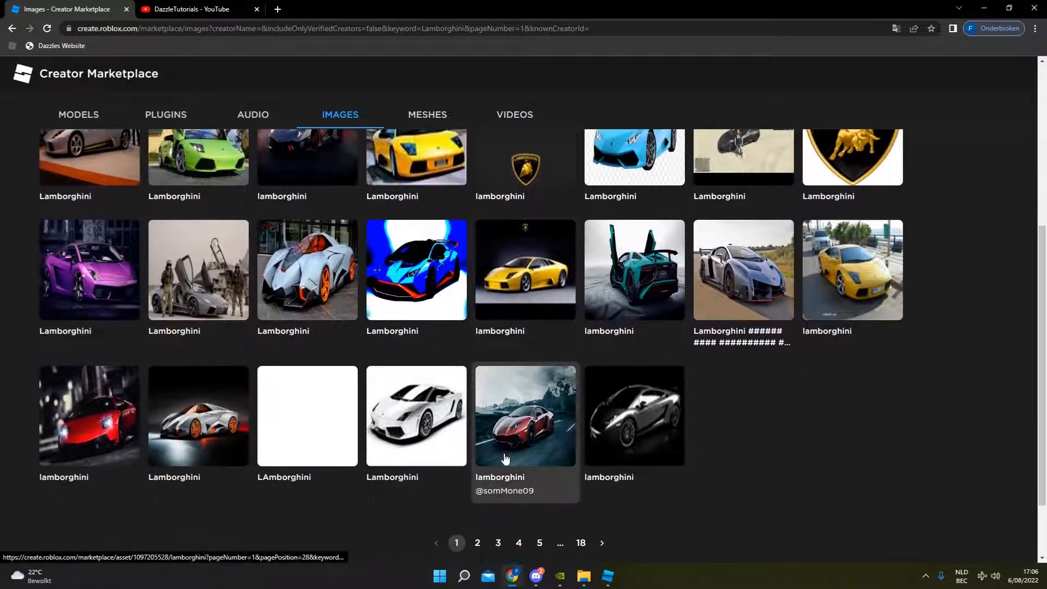
{"action": "scroll", "coordinate": [506, 459], "scroll_direction": "up", "scroll_amount": 5}
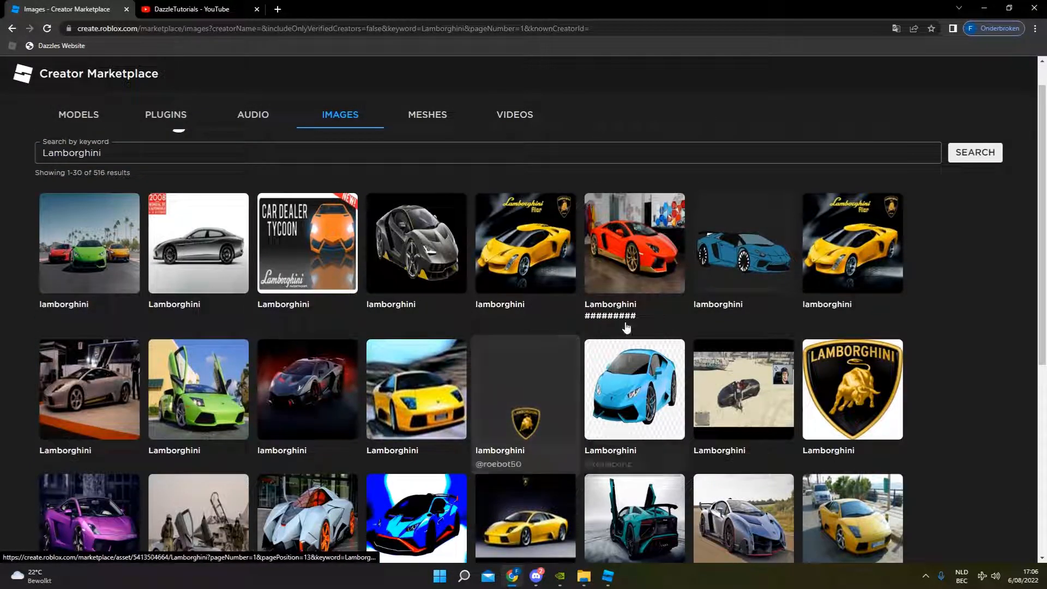
{"action": "left_click", "coordinate": [704, 283]}
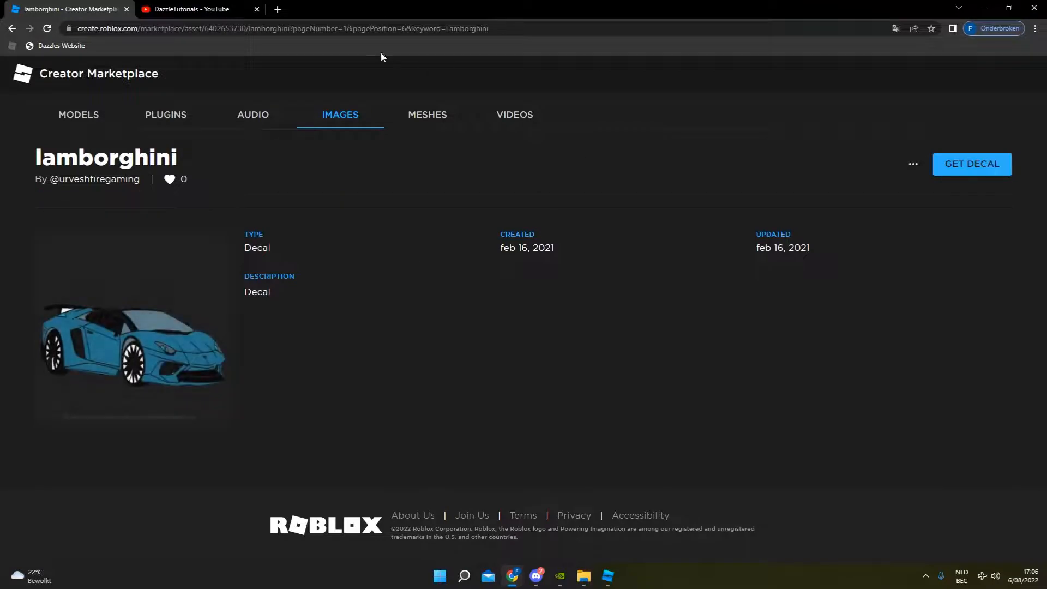
{"action": "double_click", "coordinate": [238, 29]}
{"action": "key", "text": "ctrl+c"}
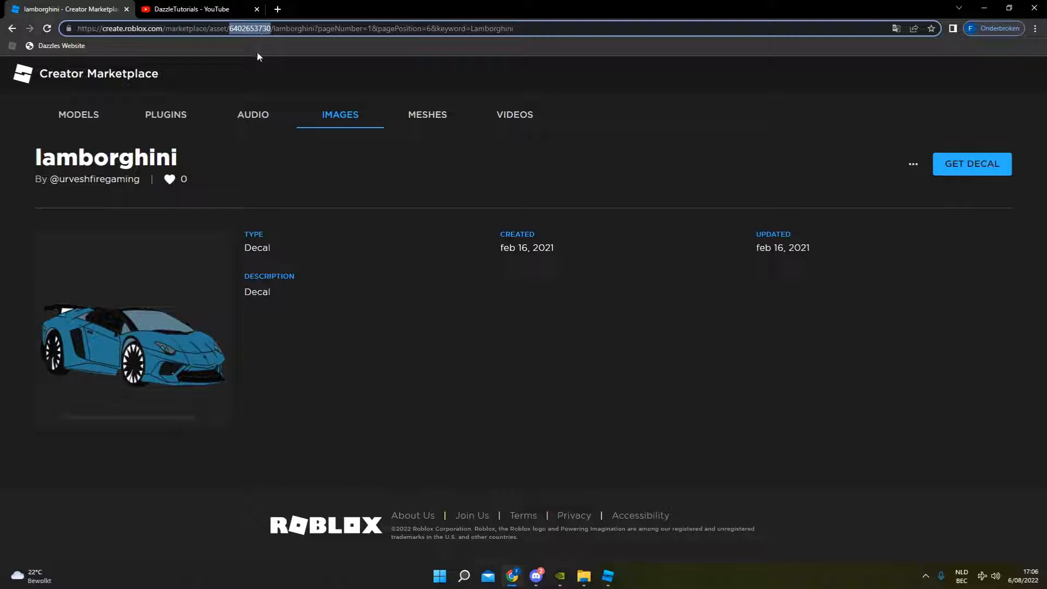
{"action": "left_click", "coordinate": [247, 31]}
{"action": "left_click", "coordinate": [610, 577]}
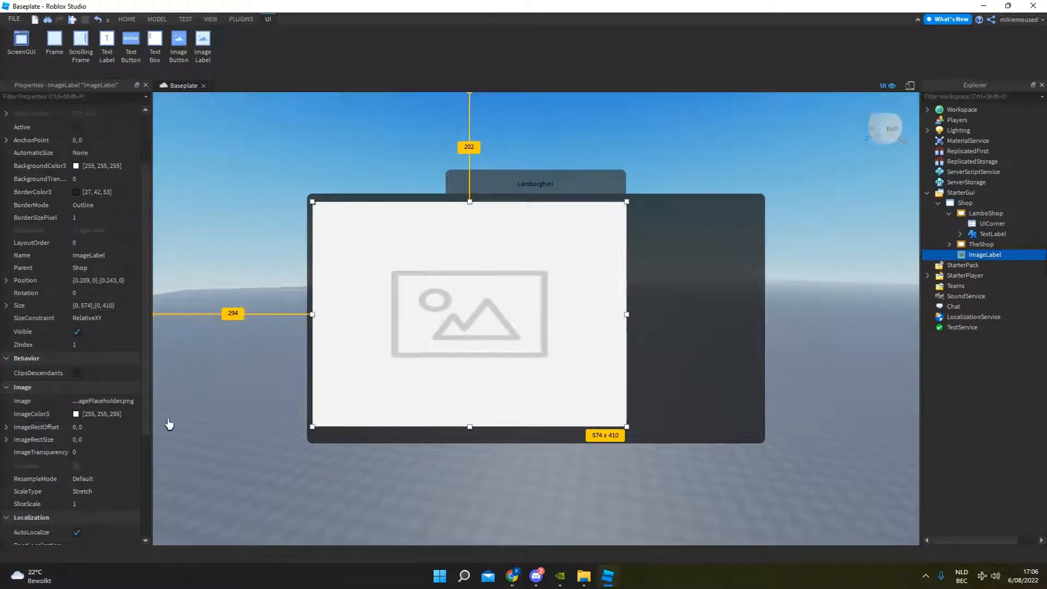
{"action": "left_click", "coordinate": [88, 402]}
{"action": "key", "text": "ctrl+v"}
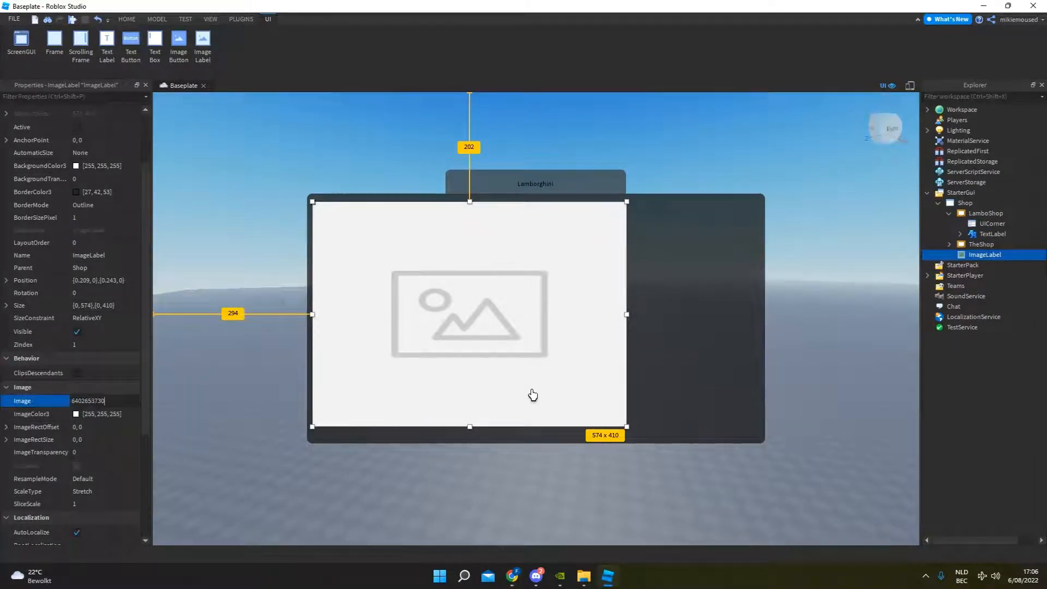
{"action": "key", "text": "Return"}
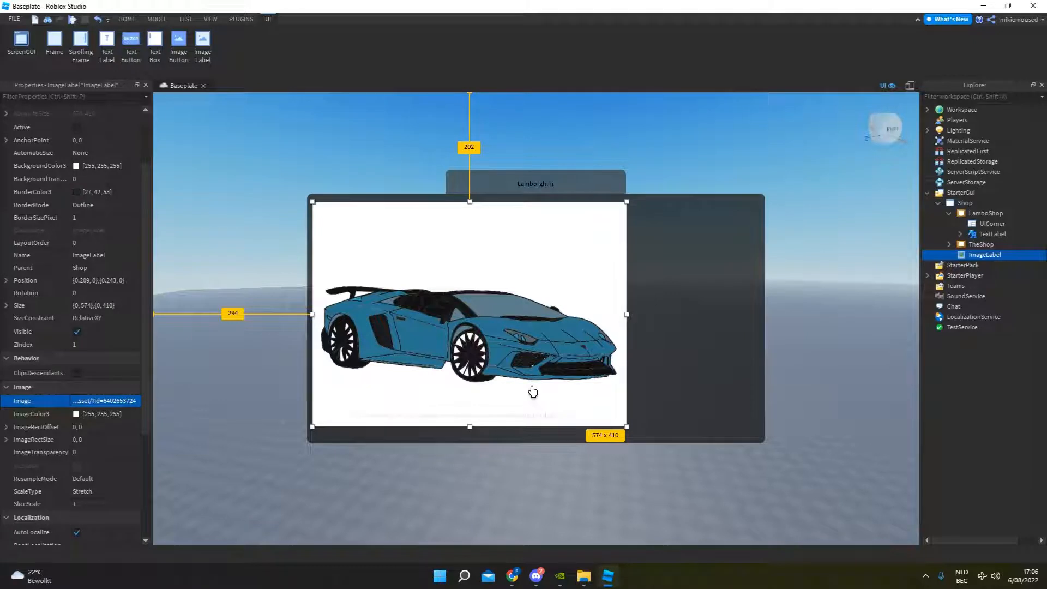
Set the car ImageLabel's BackgroundColor3 to dark grey 44, 44, 44.
{"action": "left_click", "coordinate": [762, 186]}
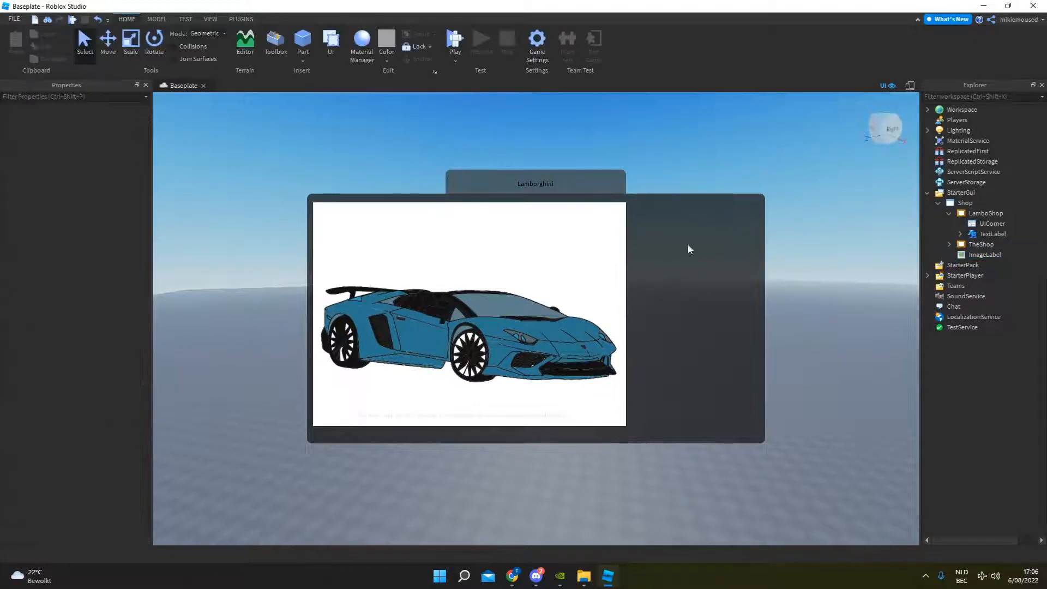
{"action": "left_click", "coordinate": [984, 255]}
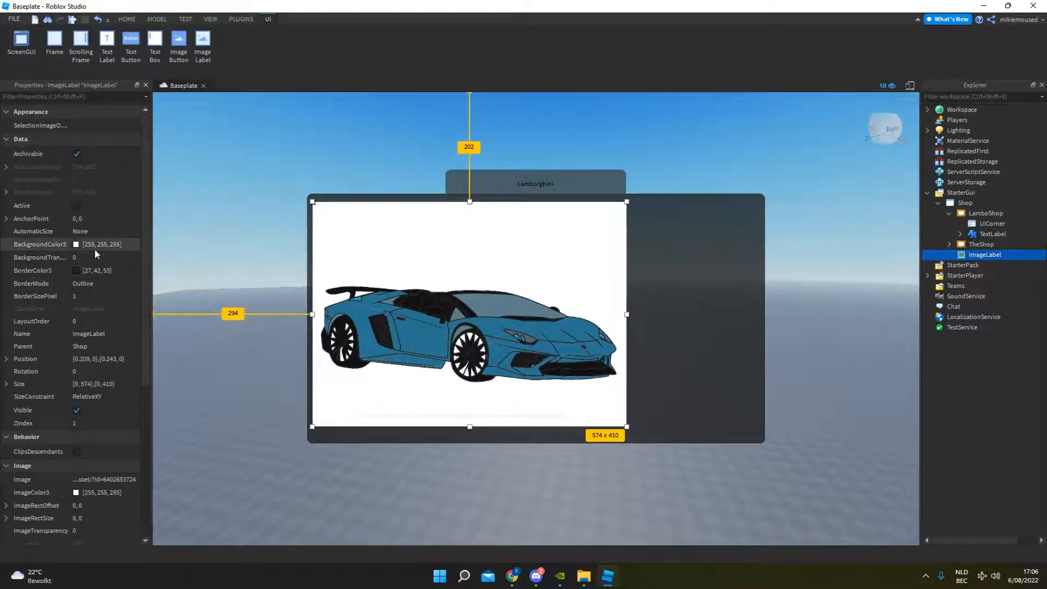
{"action": "left_click", "coordinate": [76, 244]}
{"action": "left_click_drag", "start_coordinate": [591, 180], "coordinate": [896, 254]}
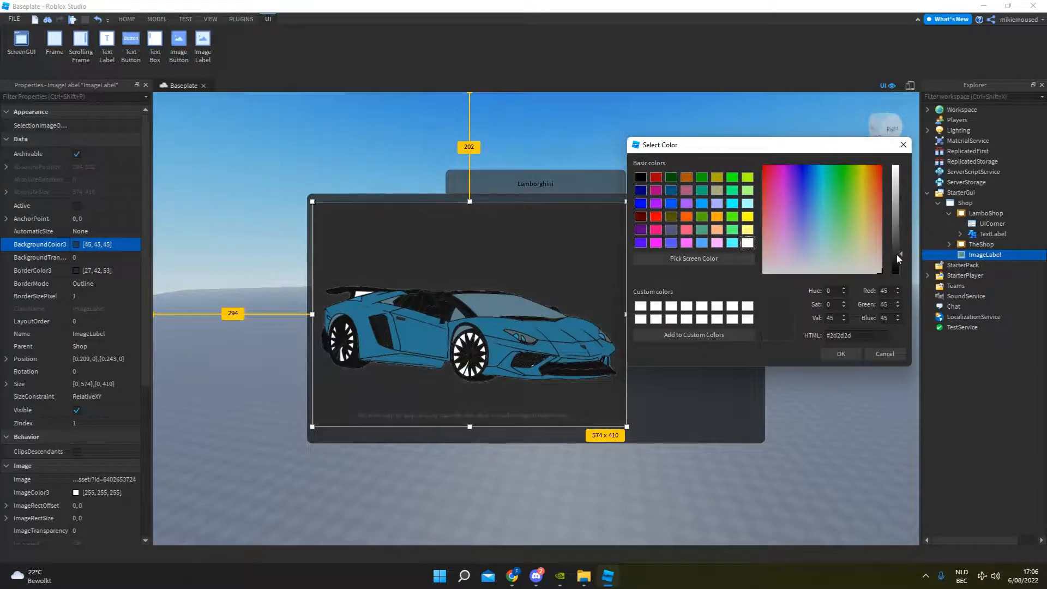
{"action": "left_click", "coordinate": [840, 353]}
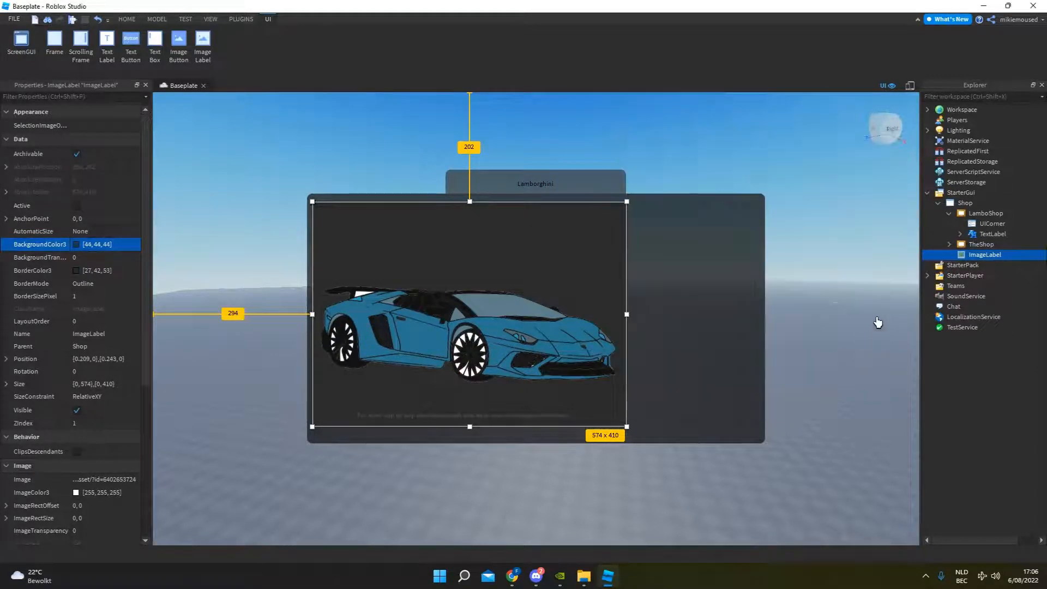
{"action": "left_click", "coordinate": [824, 325]}
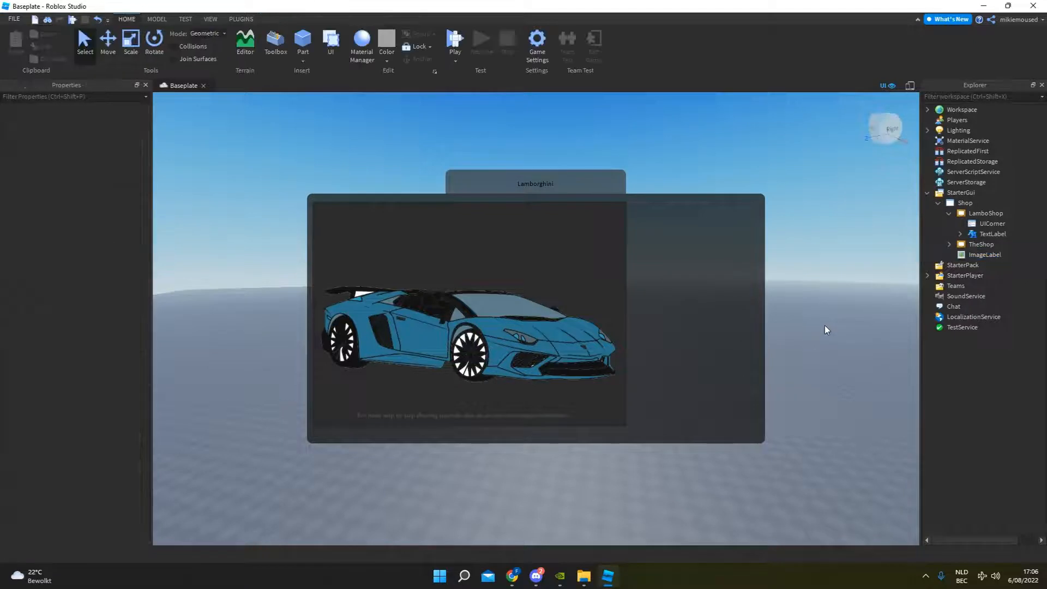
Add a UICorner to the car ImageLabel to round its corners.
{"action": "left_click", "coordinate": [984, 254]}
{"action": "left_click", "coordinate": [1008, 254]}
{"action": "type", "text": "ui"}
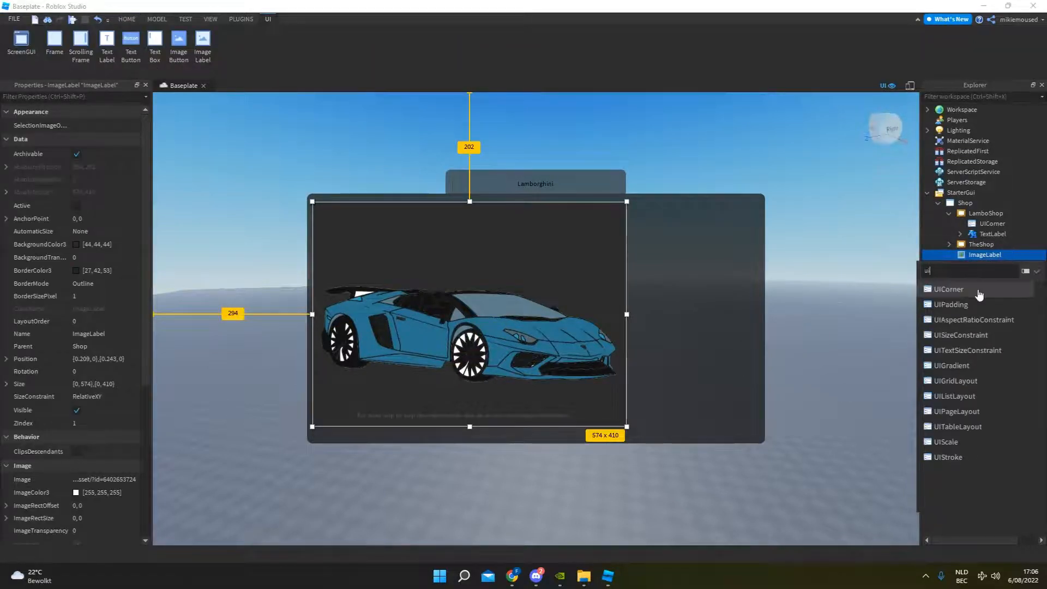
{"action": "left_click", "coordinate": [949, 289]}
{"action": "left_click", "coordinate": [796, 266]}
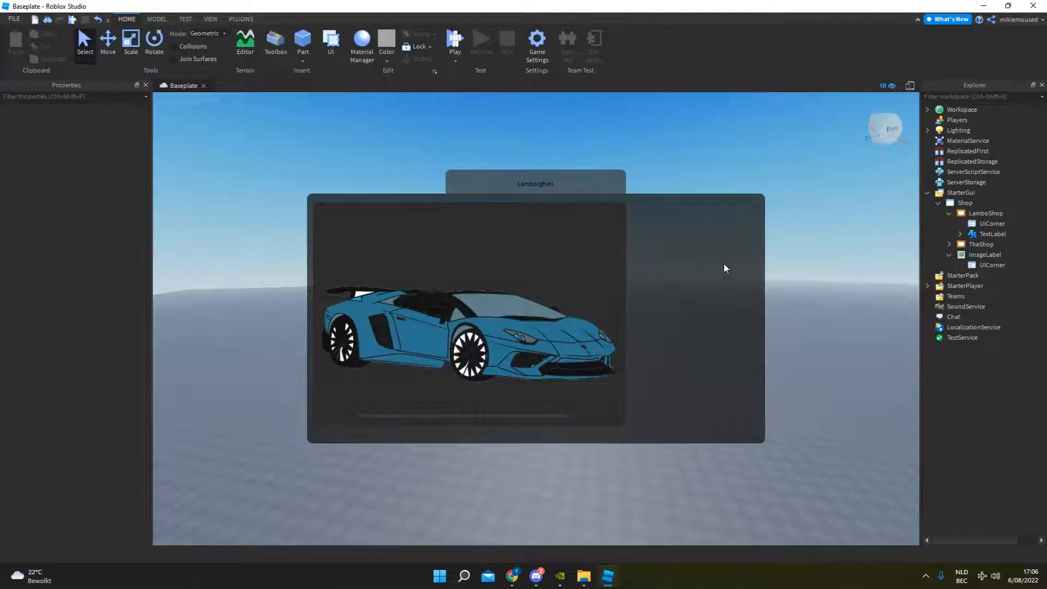
{"action": "left_click", "coordinate": [949, 254]}
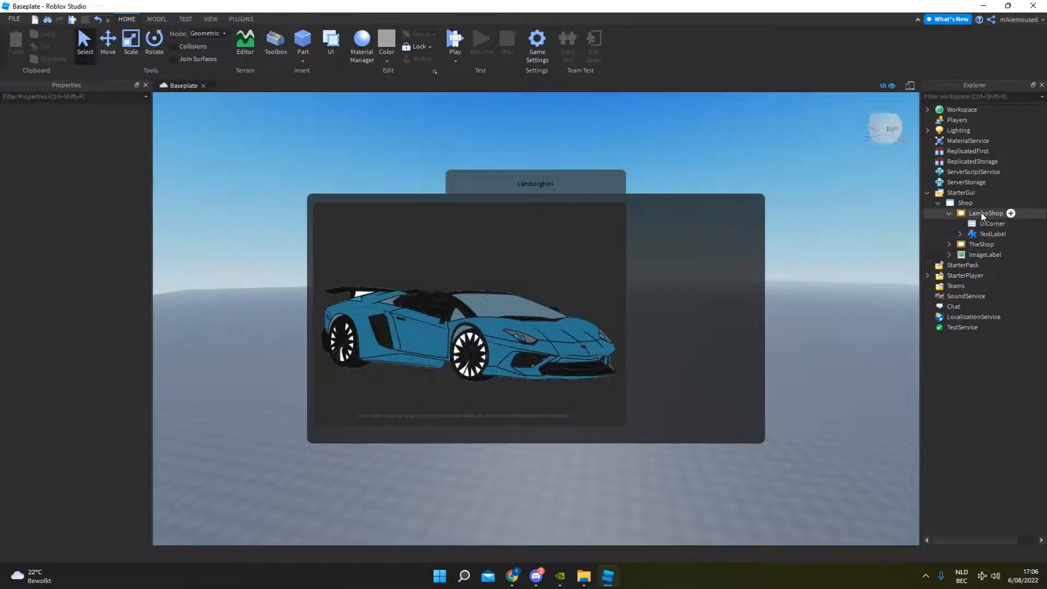
Add a TextButton to the LamboShop frame and place it in the frame's upper-right area, beside the car image.
{"action": "left_click", "coordinate": [1010, 213]}
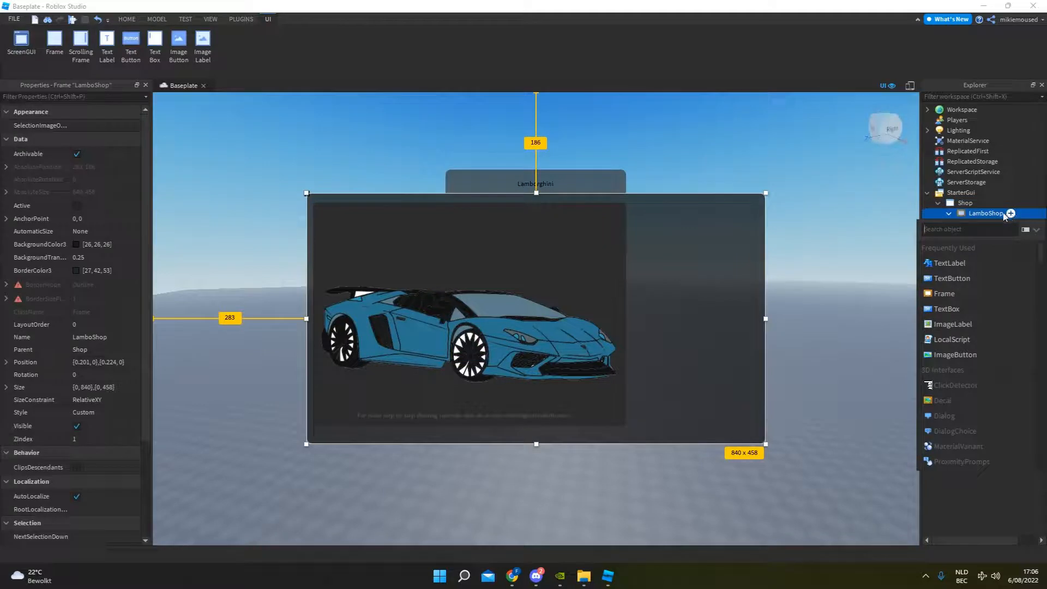
{"action": "left_click", "coordinate": [976, 279]}
{"action": "left_click_drag", "start_coordinate": [331, 202], "coordinate": [666, 212]}
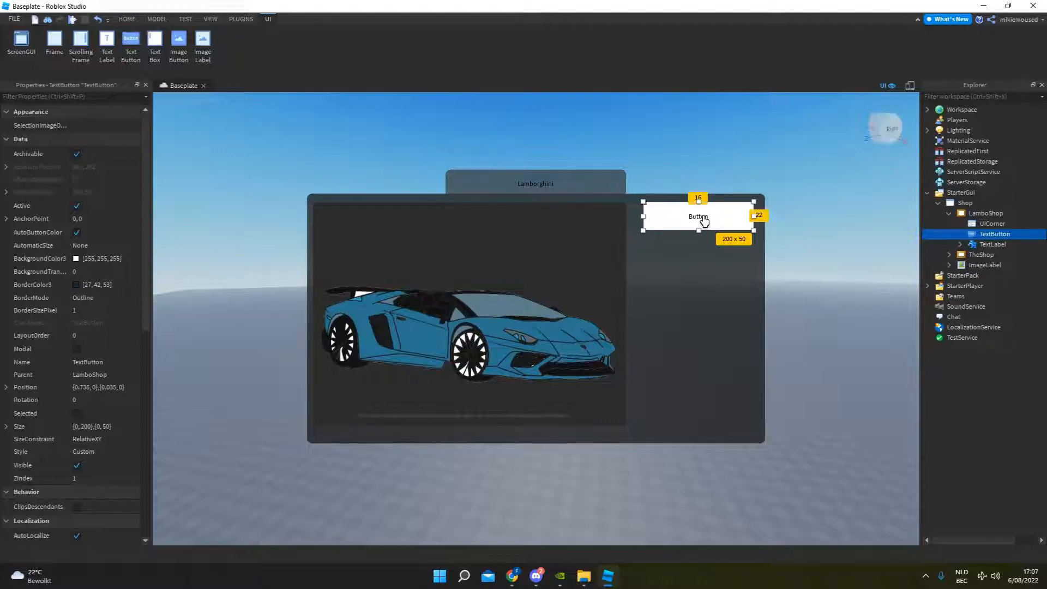
Change the new TextButton's text to "Purchase".
{"action": "double_click", "coordinate": [703, 218]}
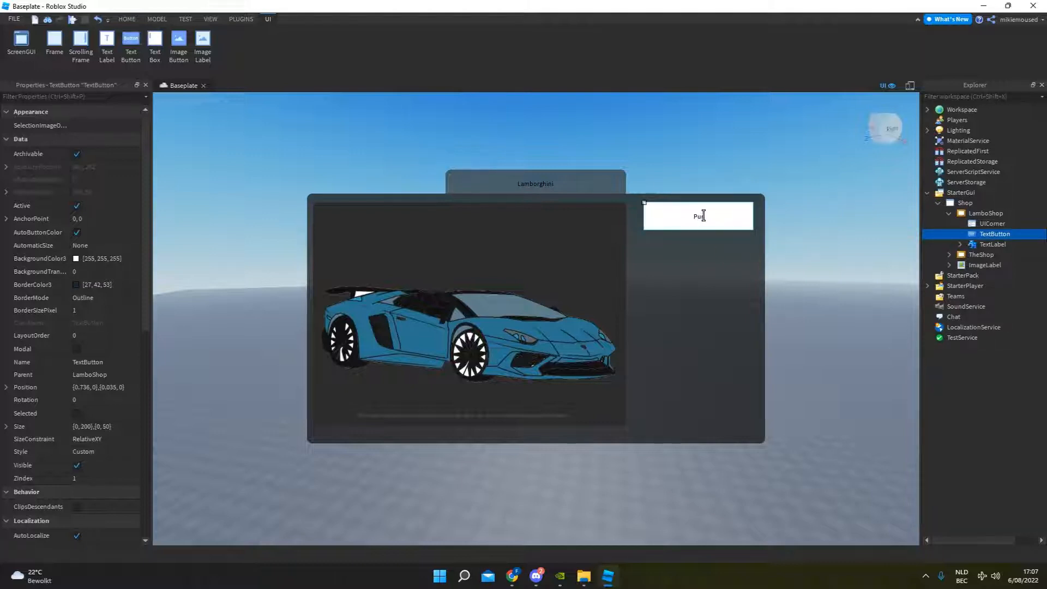
{"action": "type", "text": "Purchase"}
{"action": "key", "text": "Return"}
{"action": "double_click", "coordinate": [703, 219]}
{"action": "left_click", "coordinate": [762, 171]}
Add a UICorner with CornerRadius 0, 10 to the Purchase button and shift the button slightly lower in the frame.
{"action": "left_click", "coordinate": [987, 234]}
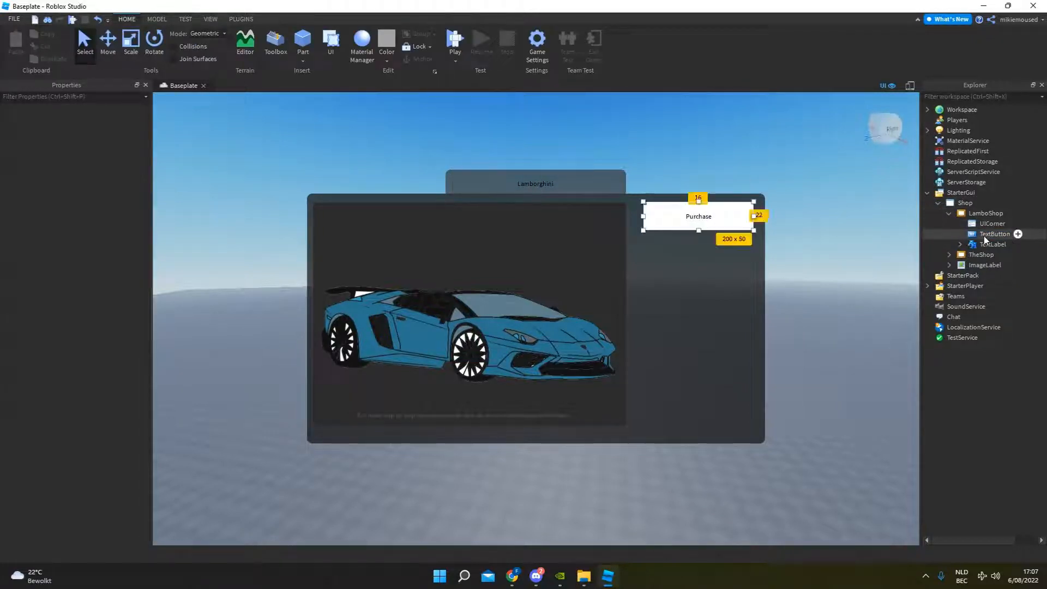
{"action": "left_click", "coordinate": [1018, 234]}
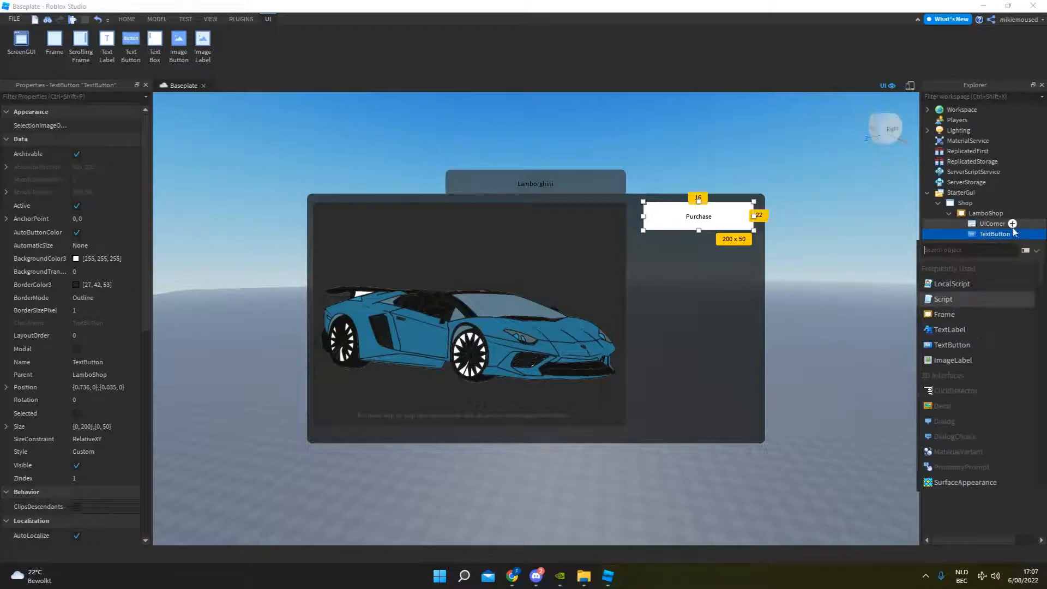
{"action": "left_click", "coordinate": [960, 267]}
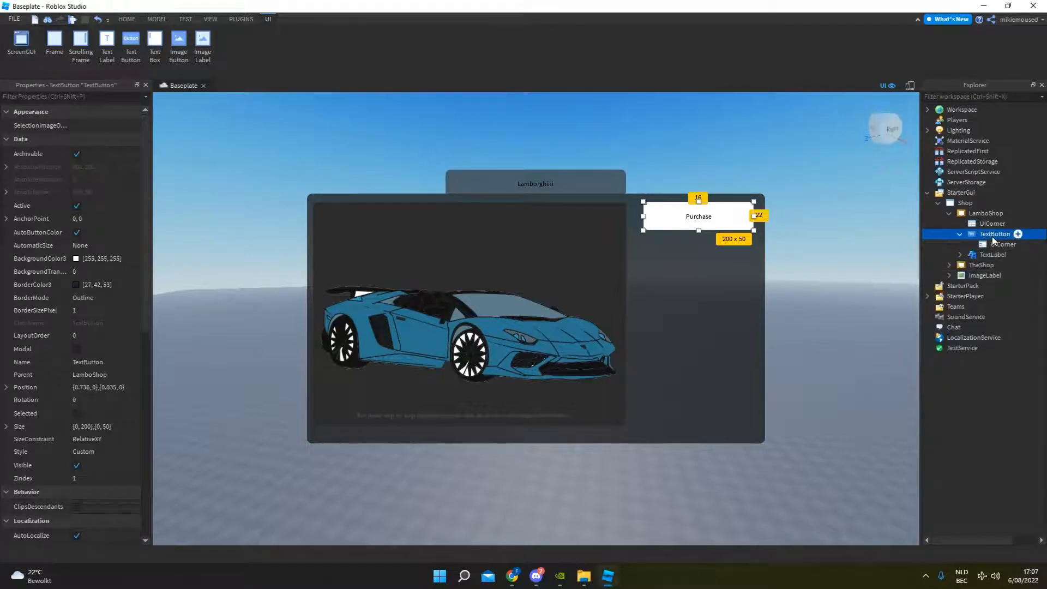
{"action": "left_click", "coordinate": [1002, 245]}
{"action": "left_click", "coordinate": [140, 123]}
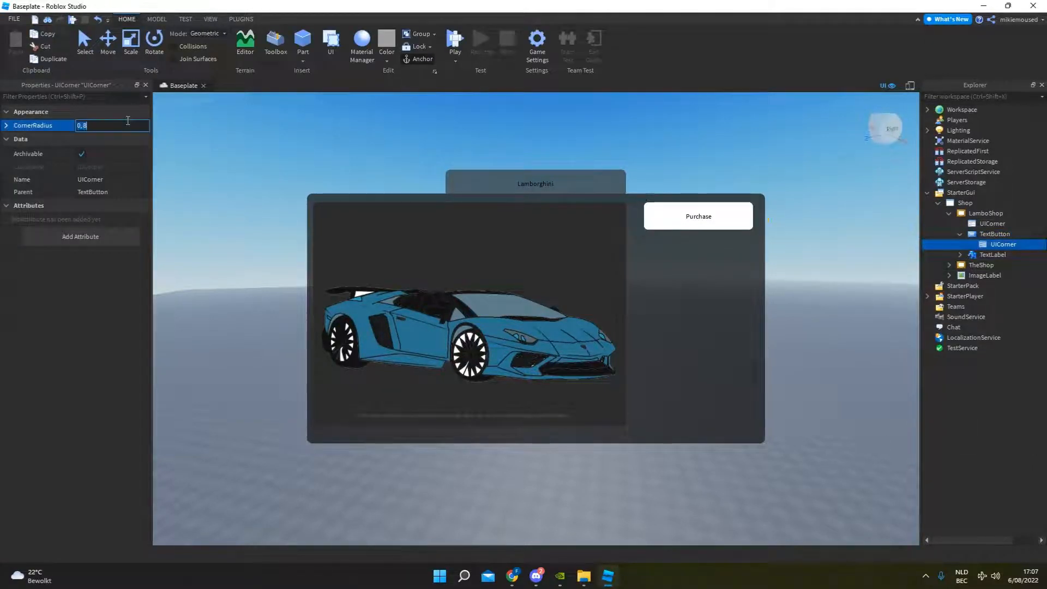
{"action": "key", "text": "Return"}
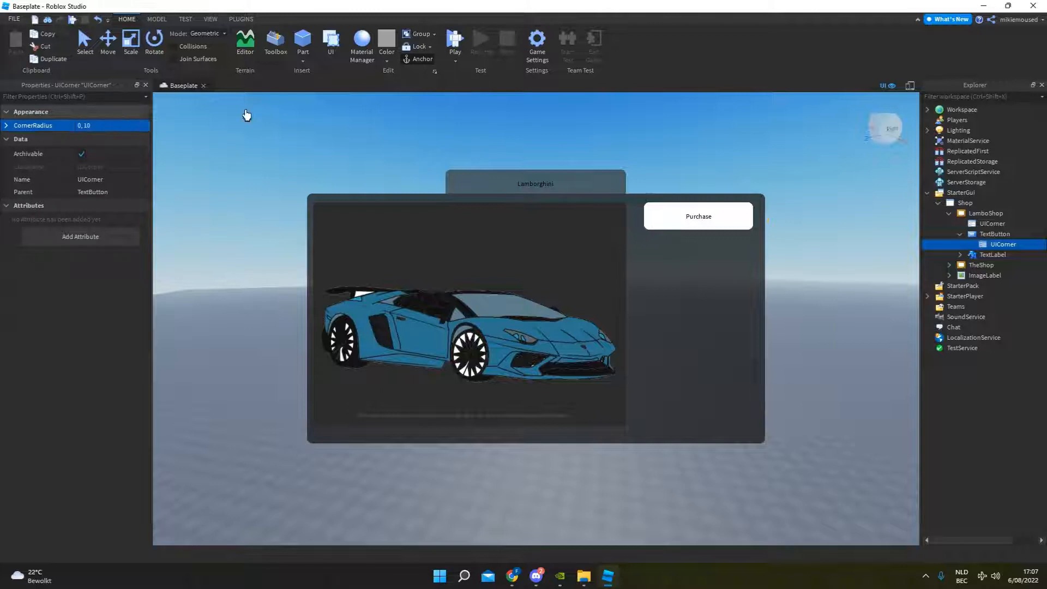
{"action": "left_click", "coordinate": [956, 233]}
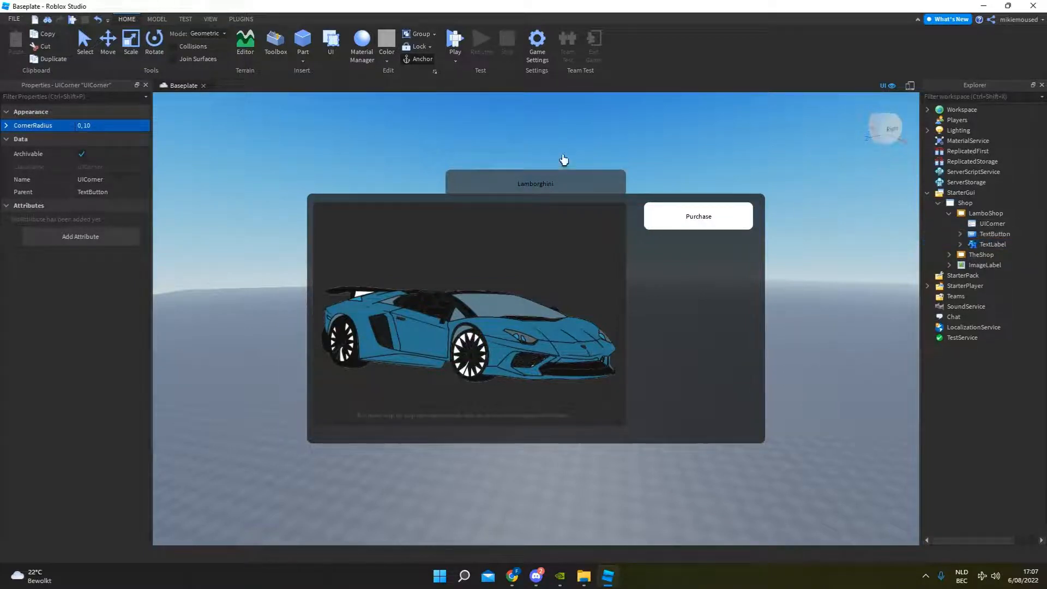
{"action": "left_click", "coordinate": [691, 221]}
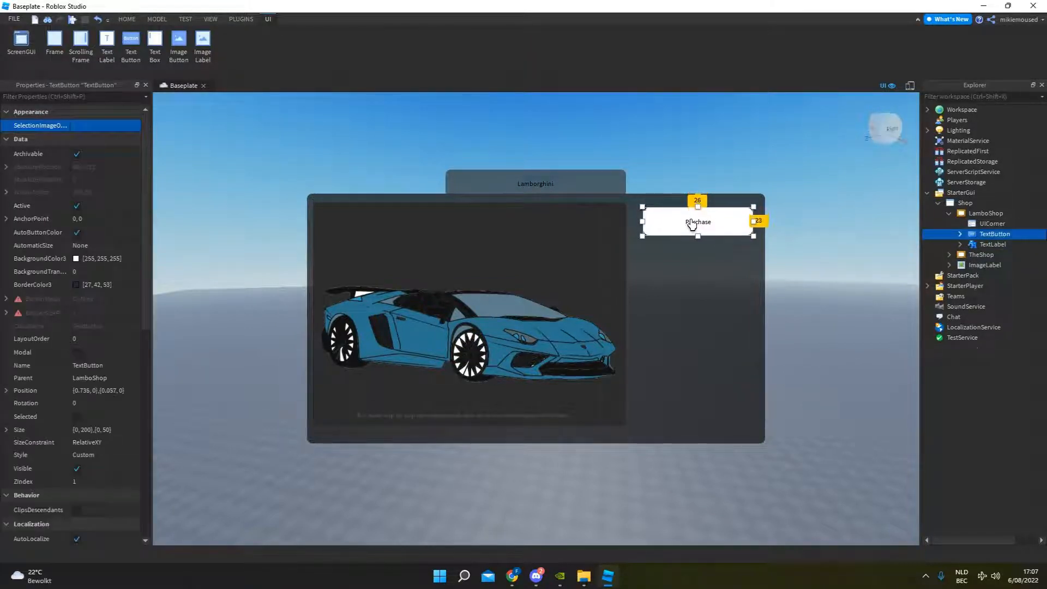
{"action": "left_click", "coordinate": [786, 194]}
Set the Purchase button's BackgroundColor3 to grey 102, 102, 102.
{"action": "left_click", "coordinate": [1017, 235]}
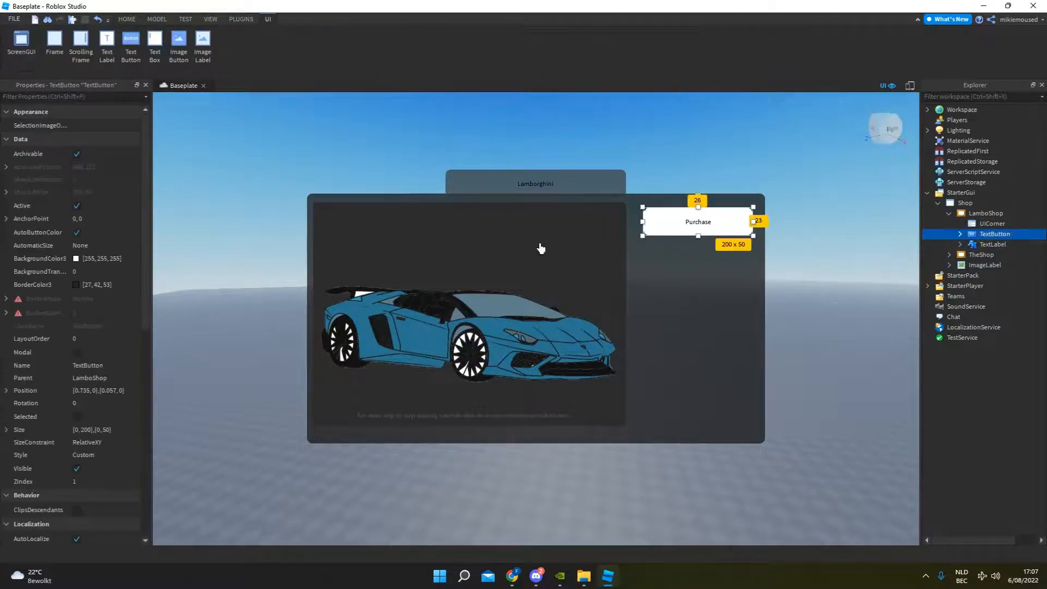
{"action": "left_click", "coordinate": [116, 258]}
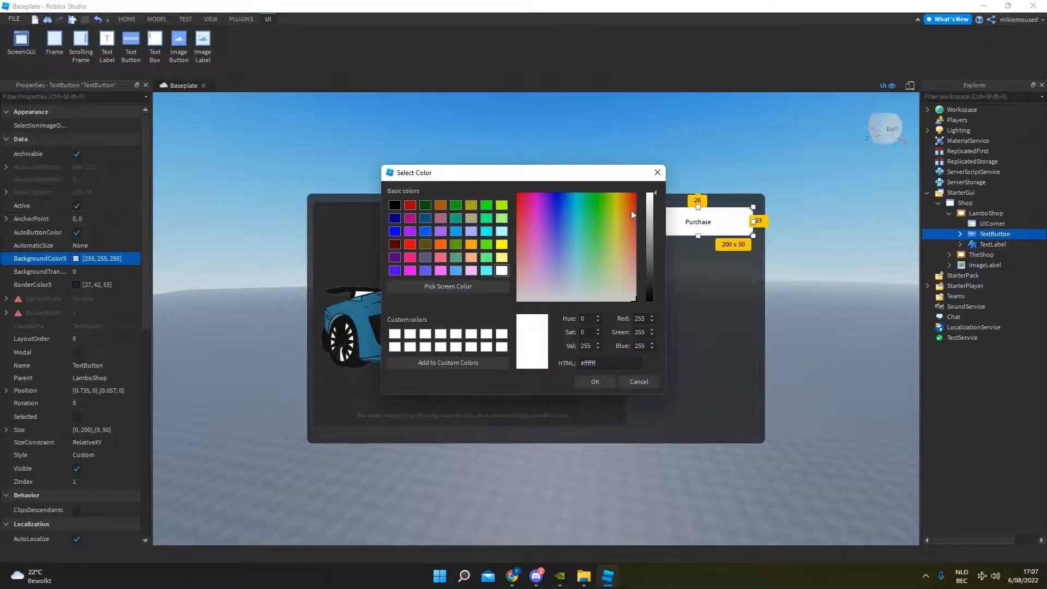
{"action": "left_click_drag", "start_coordinate": [651, 206], "coordinate": [652, 257]}
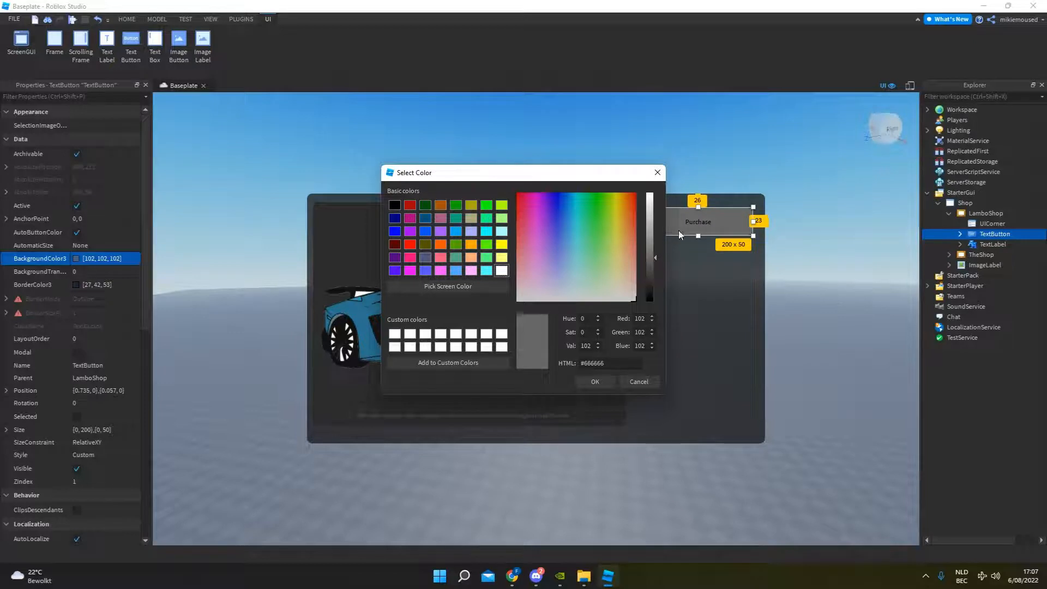
{"action": "left_click", "coordinate": [595, 381]}
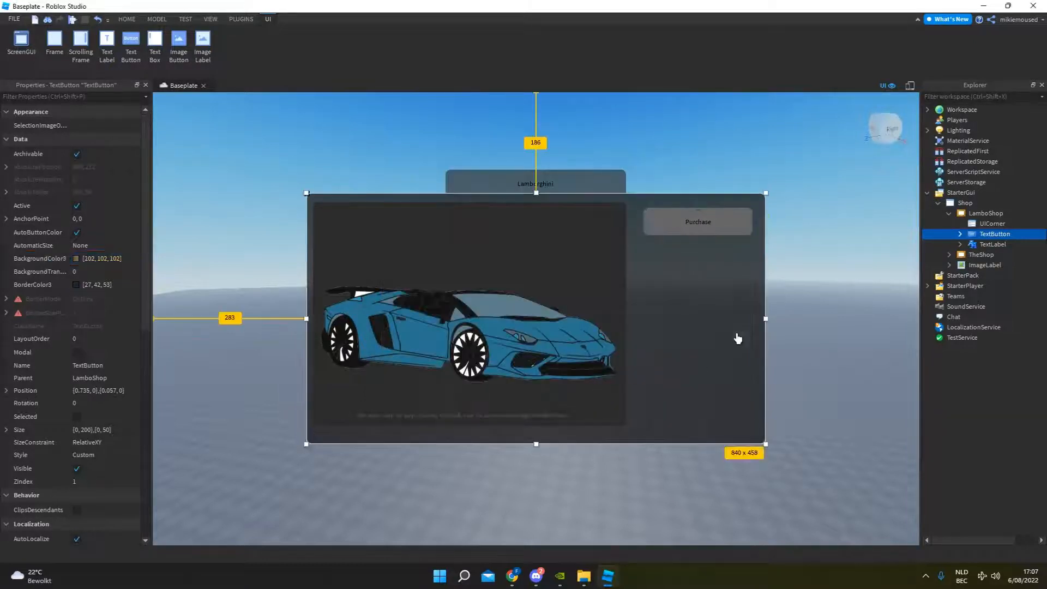
Darken the Purchase button's BackgroundColor3 to 58, 58, 58.
{"action": "left_click", "coordinate": [696, 224]}
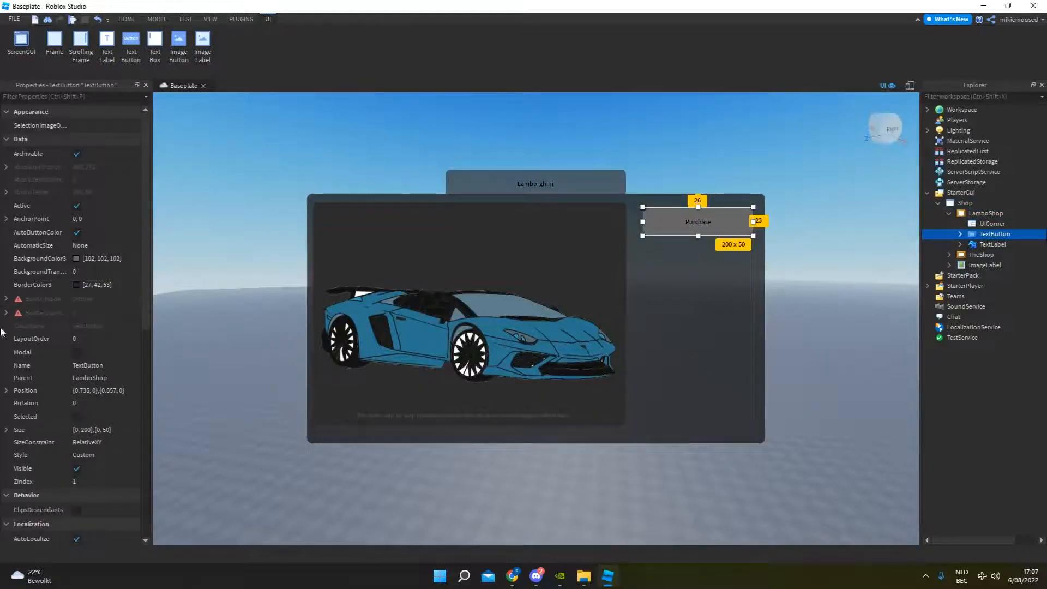
{"action": "left_click", "coordinate": [96, 258]}
{"action": "left_click", "coordinate": [76, 259]}
{"action": "left_click", "coordinate": [648, 262]}
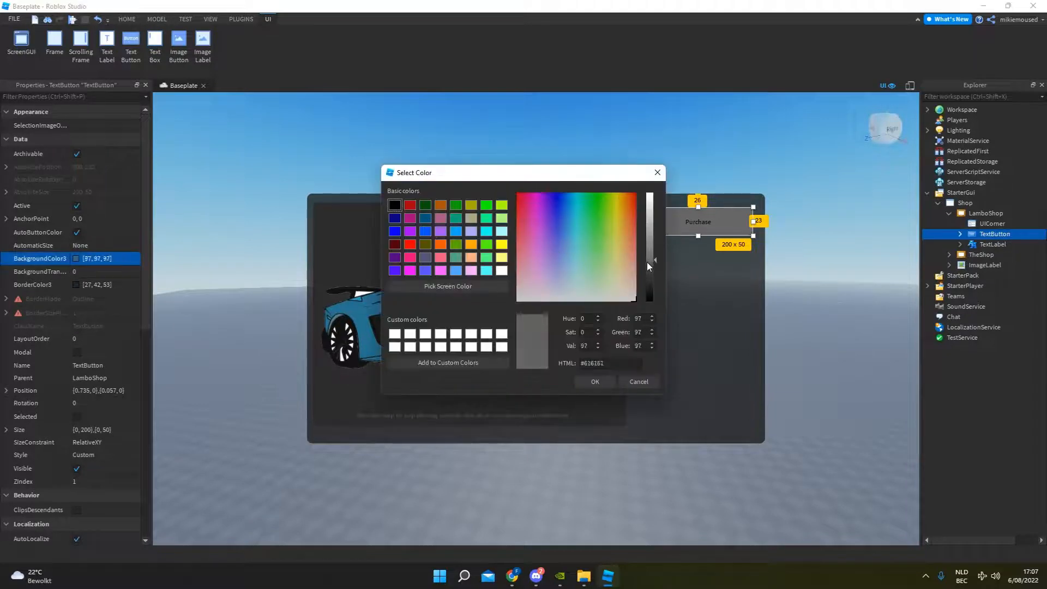
{"action": "left_click_drag", "start_coordinate": [648, 262], "coordinate": [645, 275]}
{"action": "left_click", "coordinate": [595, 381]}
Increase the Purchase button's TextSize to 29.
{"action": "scroll", "coordinate": [67, 423], "scroll_direction": "down", "scroll_amount": 3}
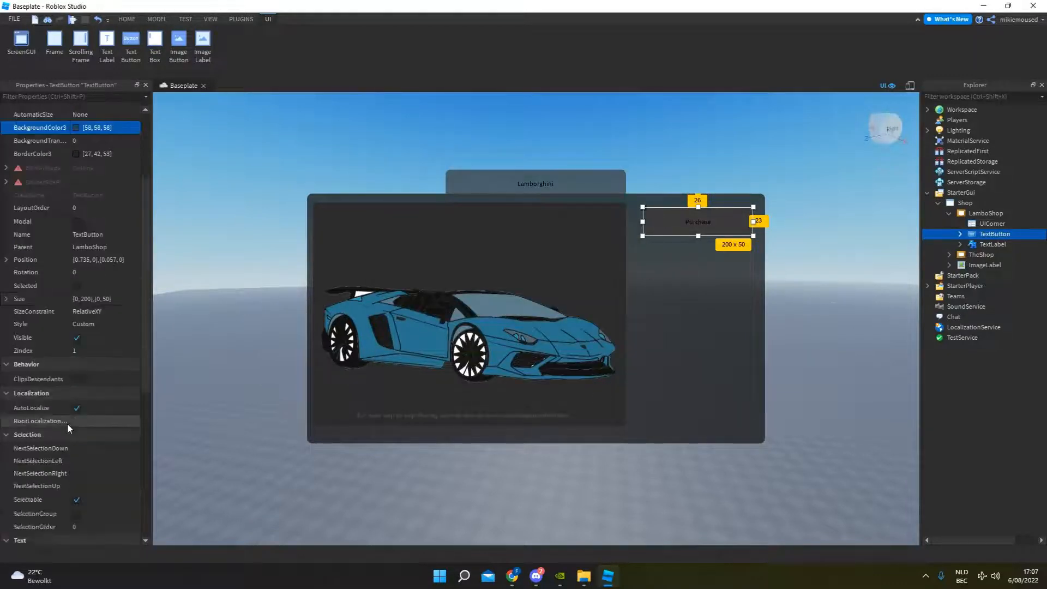
{"action": "scroll", "coordinate": [67, 424], "scroll_direction": "down", "scroll_amount": 5}
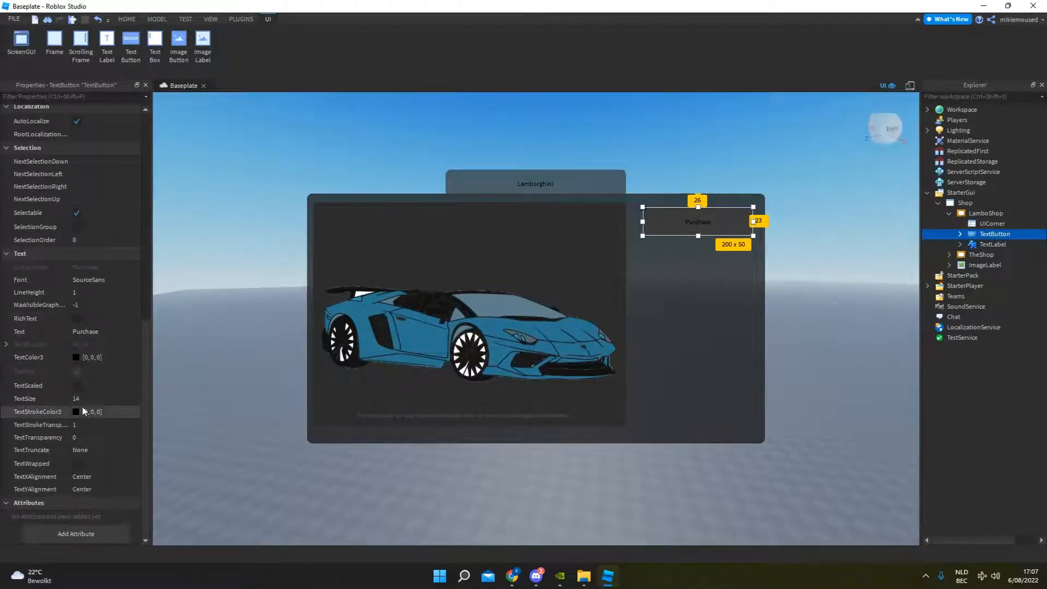
{"action": "left_click", "coordinate": [113, 397]}
{"action": "left_click_drag", "start_coordinate": [113, 397], "coordinate": [119, 395]}
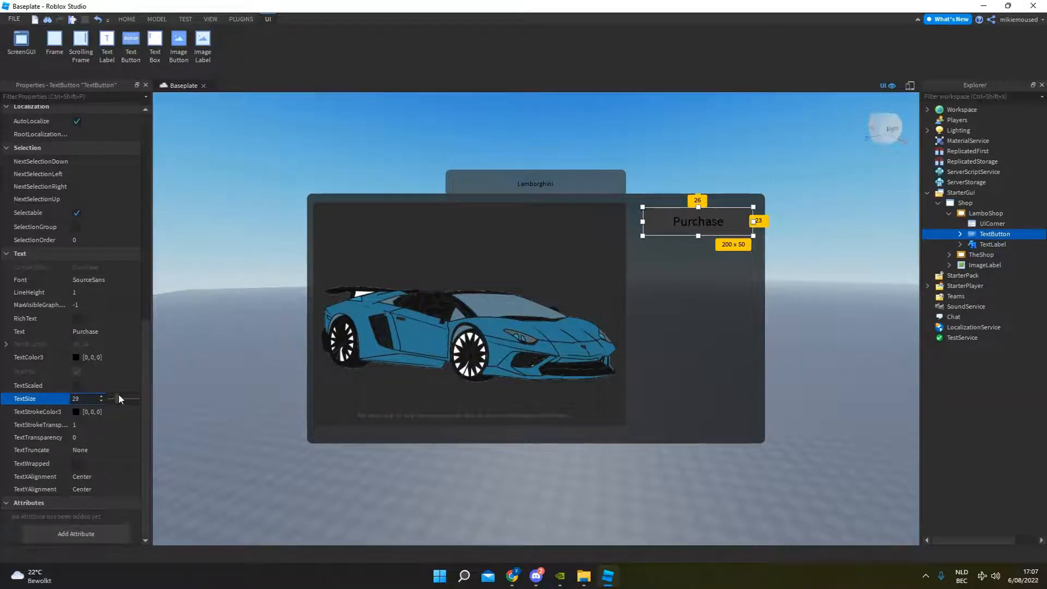
{"action": "left_click", "coordinate": [205, 373]}
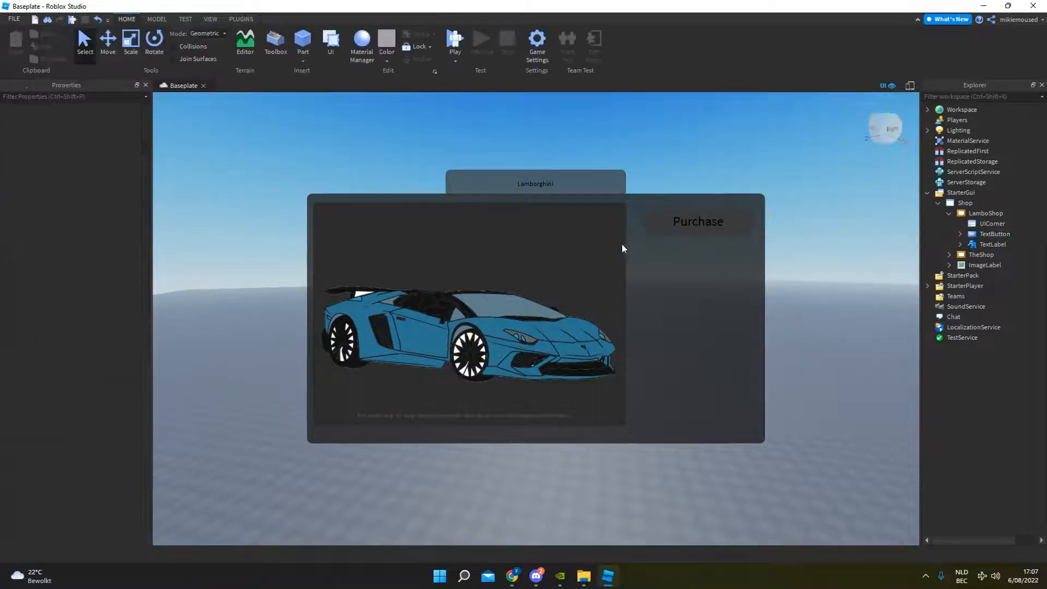
{"action": "left_click", "coordinate": [971, 256]}
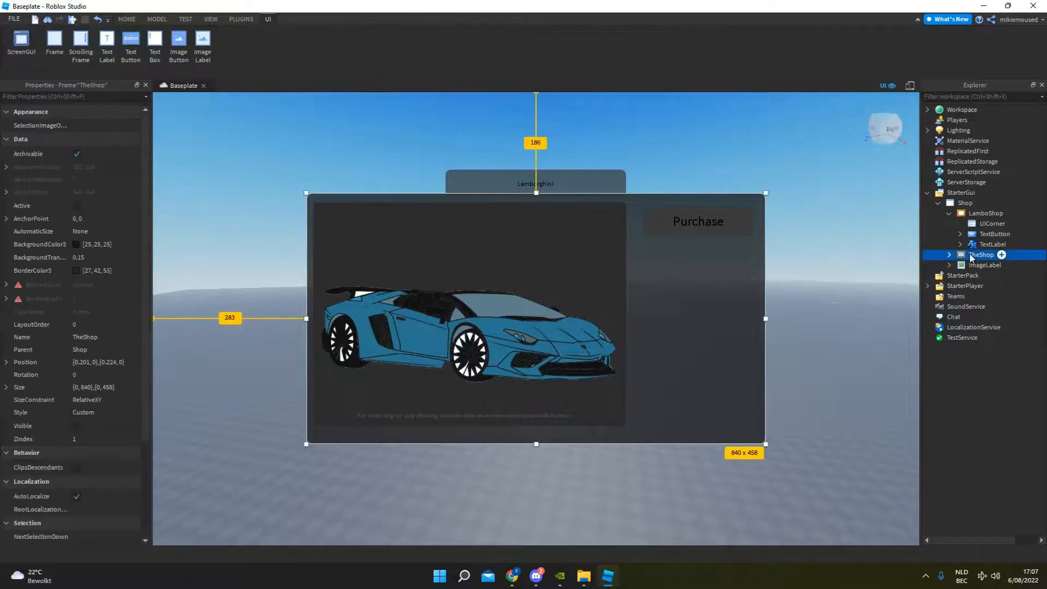
{"action": "left_click", "coordinate": [979, 215]}
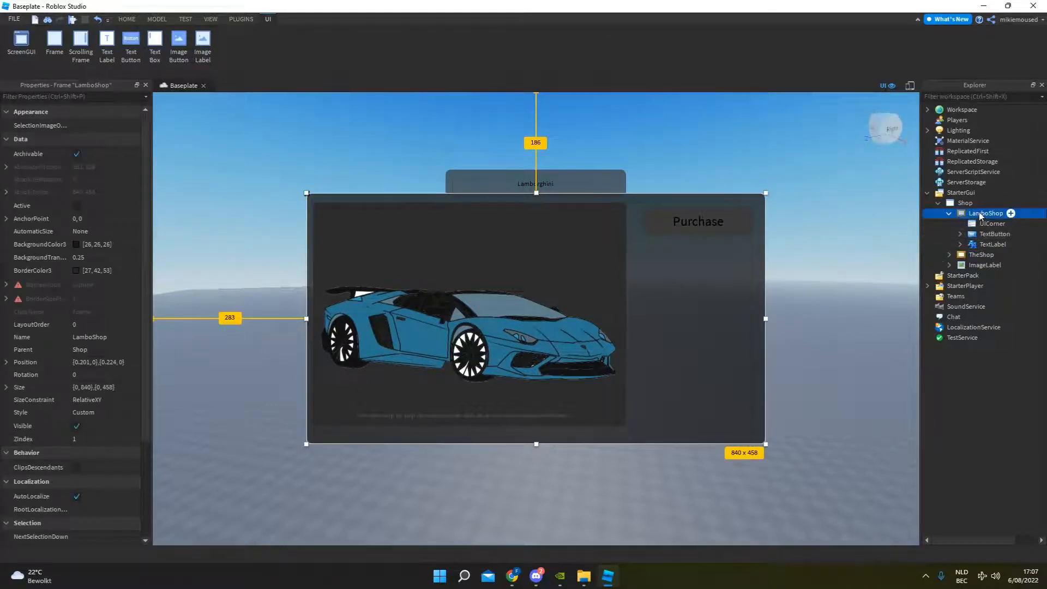
{"action": "left_click", "coordinate": [990, 233]}
{"action": "left_click", "coordinate": [866, 240]}
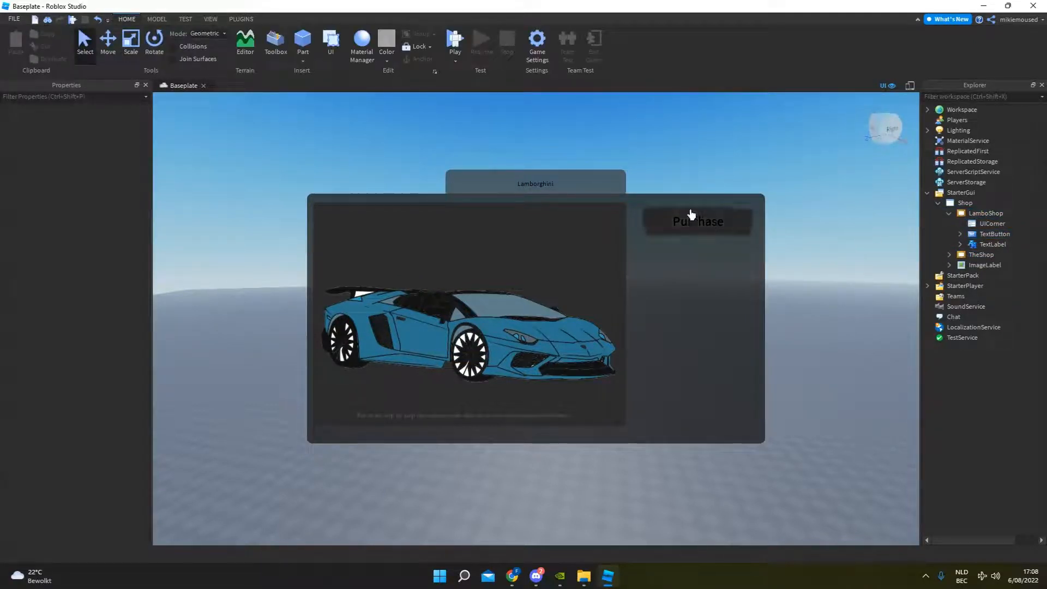
{"action": "left_click", "coordinate": [989, 234]}
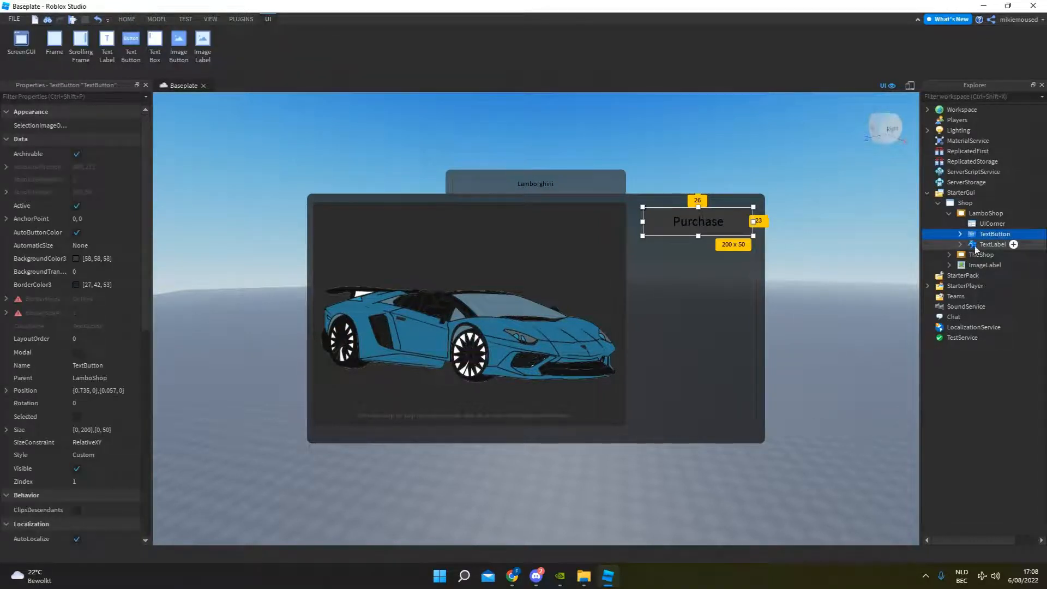
{"action": "left_click", "coordinate": [992, 224]}
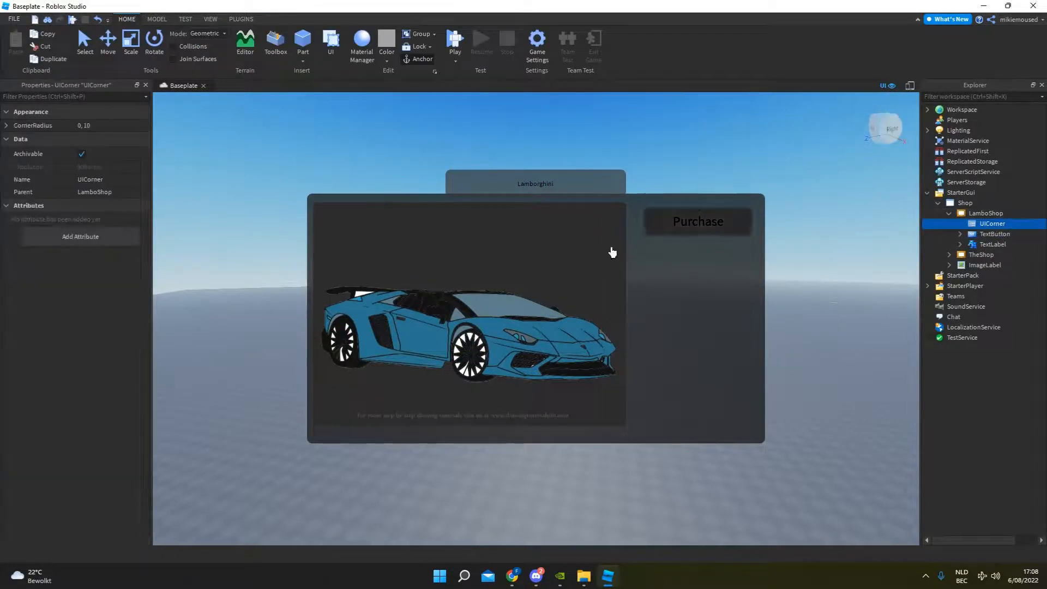
Add a TextBox to the LamboShop frame.
{"action": "left_click", "coordinate": [997, 213]}
{"action": "left_click", "coordinate": [1010, 213]}
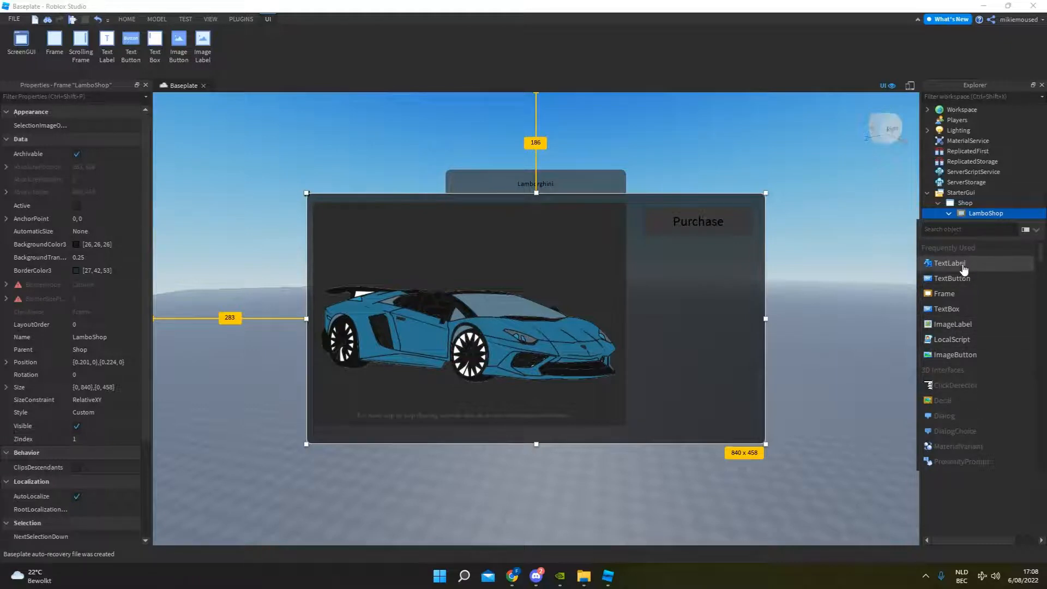
{"action": "left_click", "coordinate": [957, 315]}
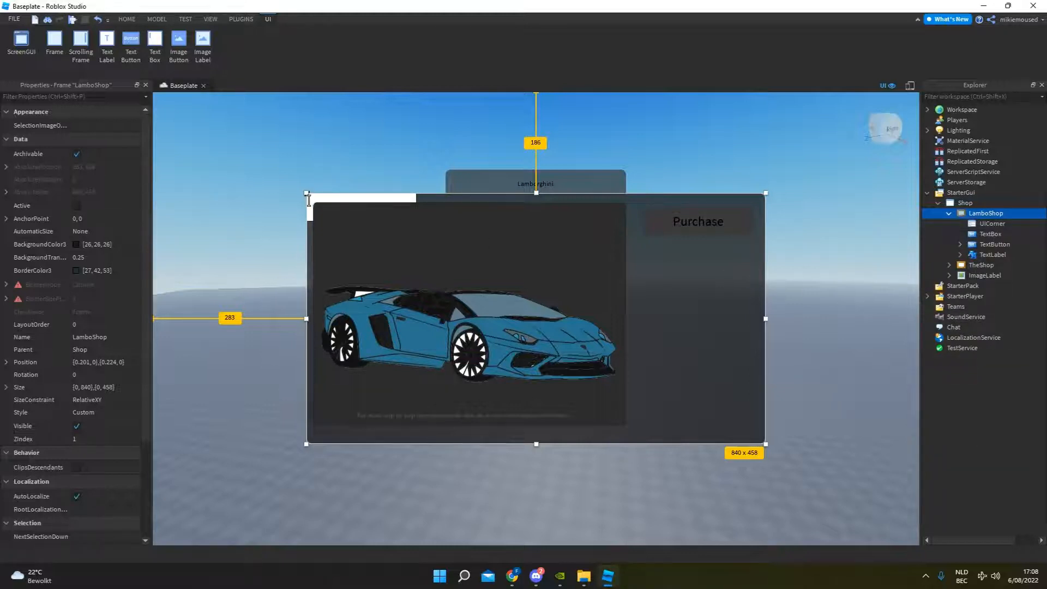
Move the TextBox below the Purchase button and enlarge it to about 228 x 283.
{"action": "left_click_drag", "start_coordinate": [308, 200], "coordinate": [633, 285]}
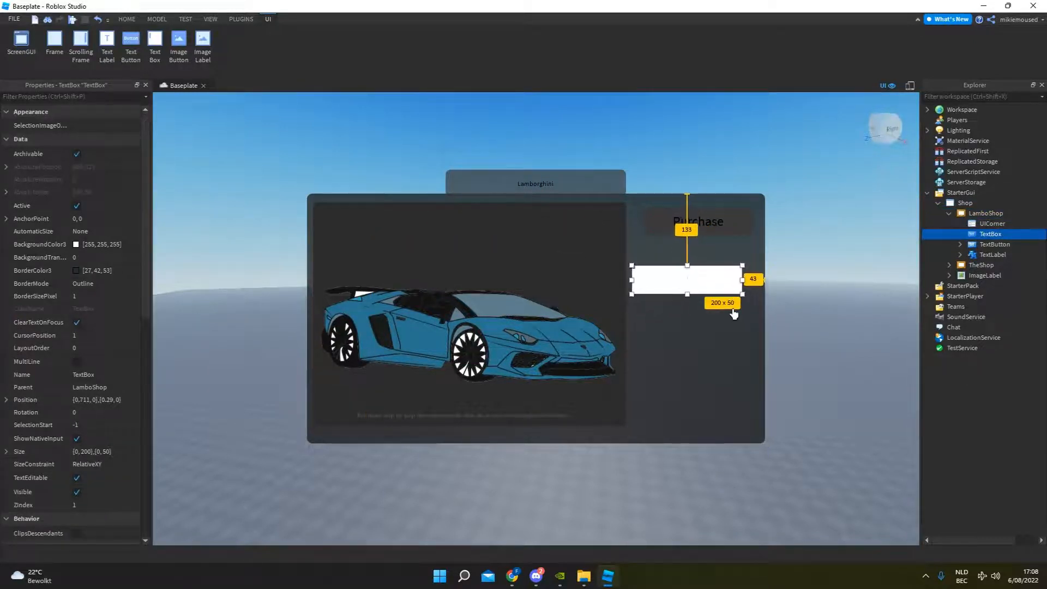
{"action": "left_click_drag", "start_coordinate": [742, 294], "coordinate": [759, 417]}
{"action": "left_click_drag", "start_coordinate": [689, 362], "coordinate": [693, 352]}
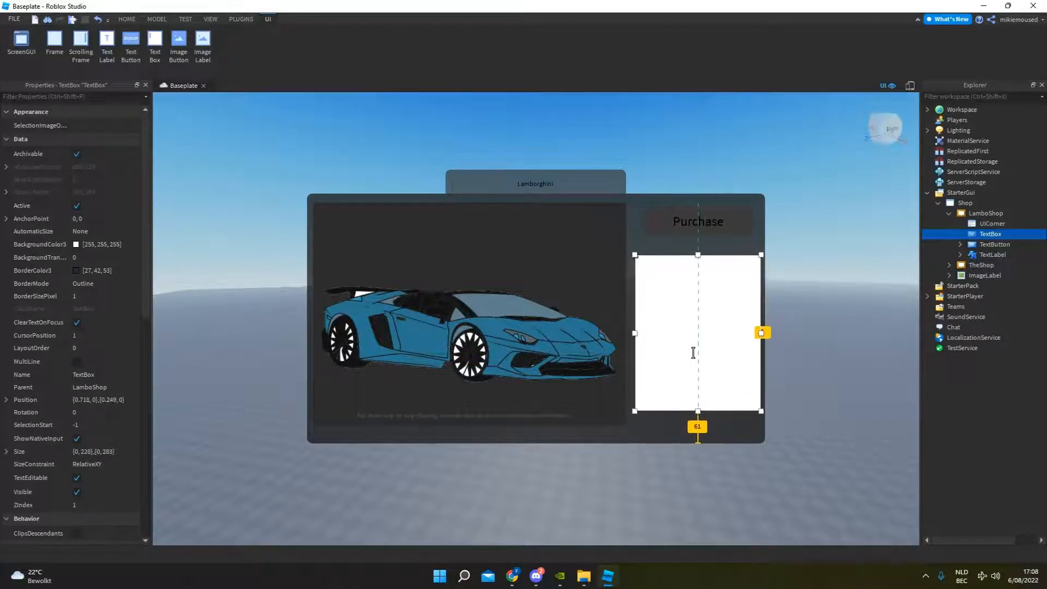
Nudge the Purchase button slightly down within the LamboShop frame, keeping it horizontally centred above the TextBox.
{"action": "left_click", "coordinate": [995, 244]}
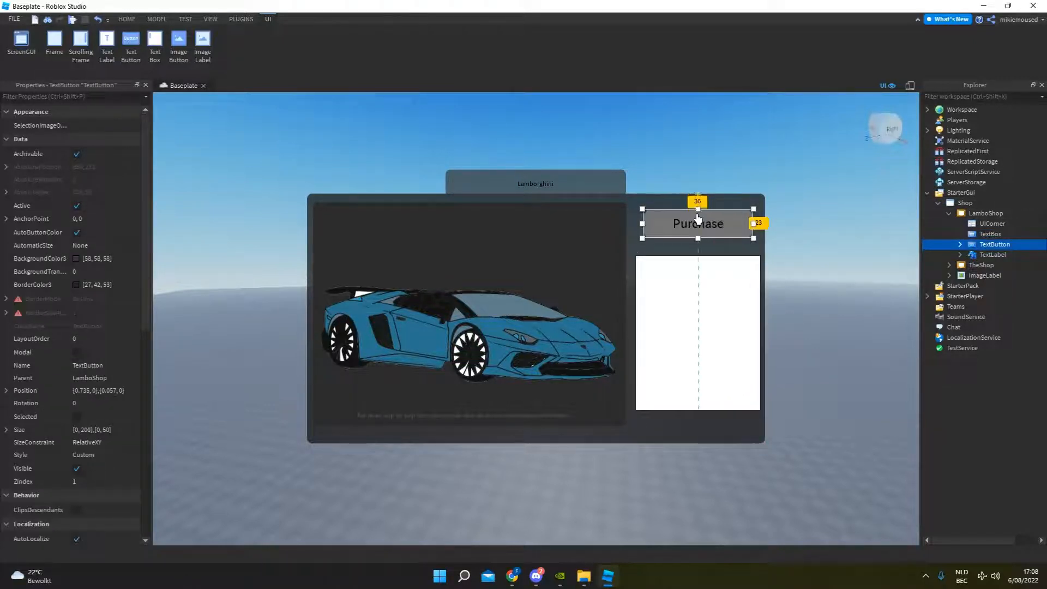
{"action": "left_click", "coordinate": [787, 163]}
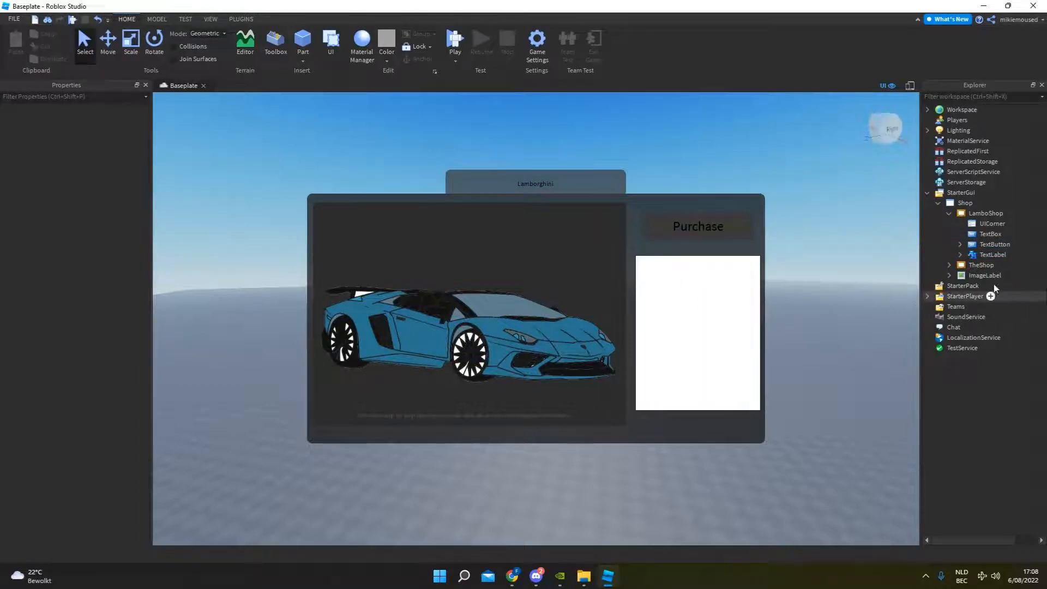
Add a UICorner to the TextBox to round its corners.
{"action": "left_click", "coordinate": [736, 267]}
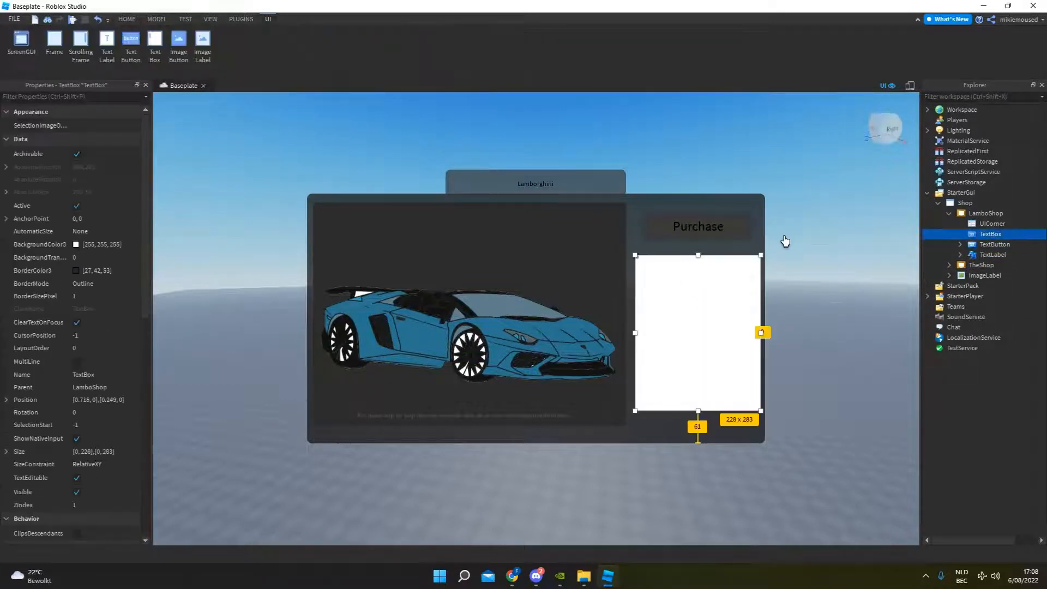
{"action": "left_click", "coordinate": [1008, 234]}
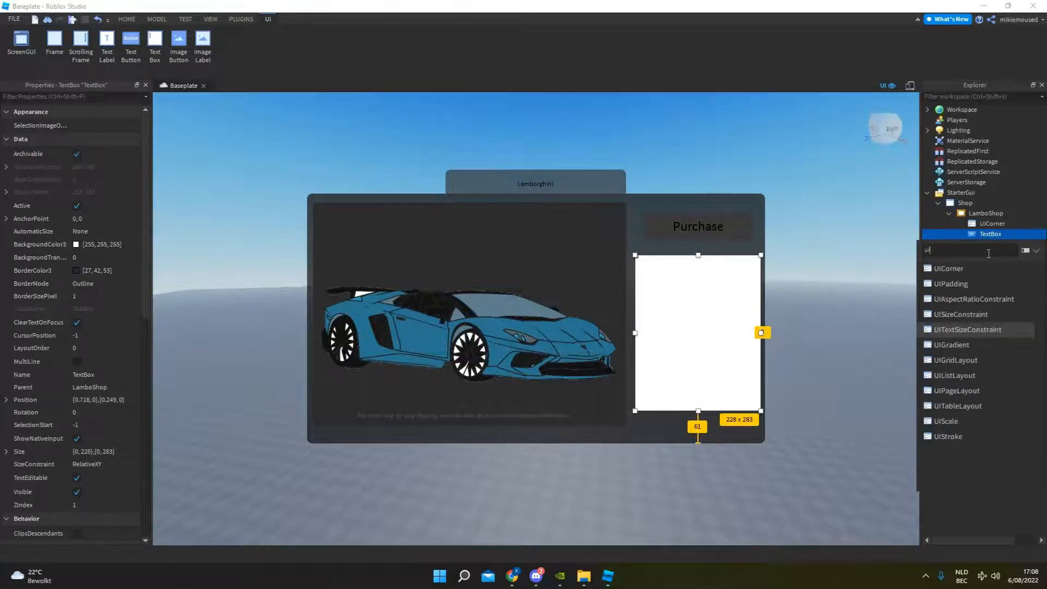
{"action": "left_click", "coordinate": [970, 330]}
{"action": "left_click", "coordinate": [807, 286]}
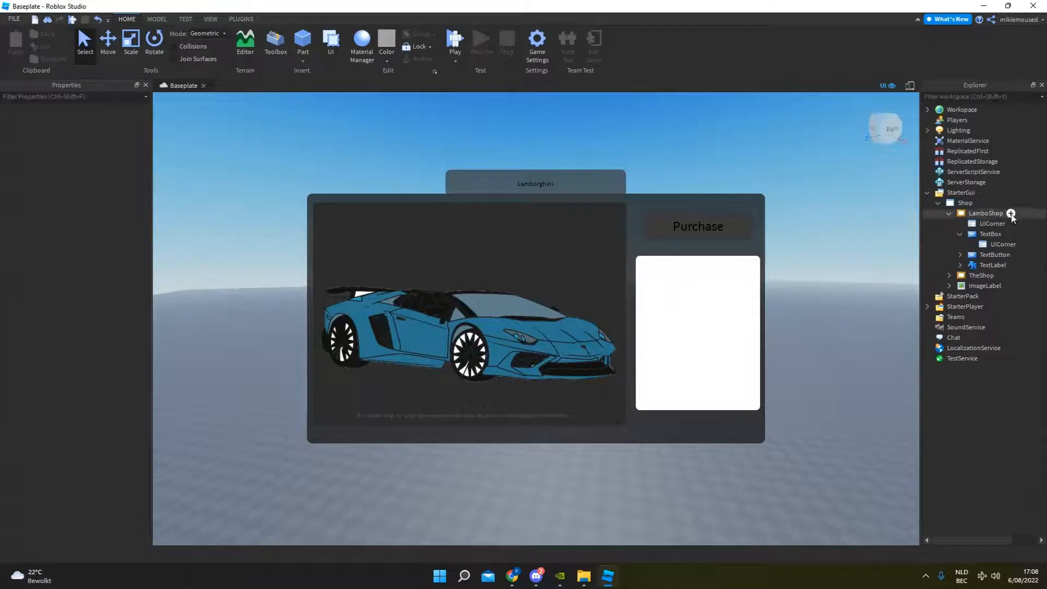
Set the TextBox's BackgroundColor3 to dark grey 58, 58, 58.
{"action": "left_click", "coordinate": [990, 234]}
{"action": "left_click", "coordinate": [76, 244]}
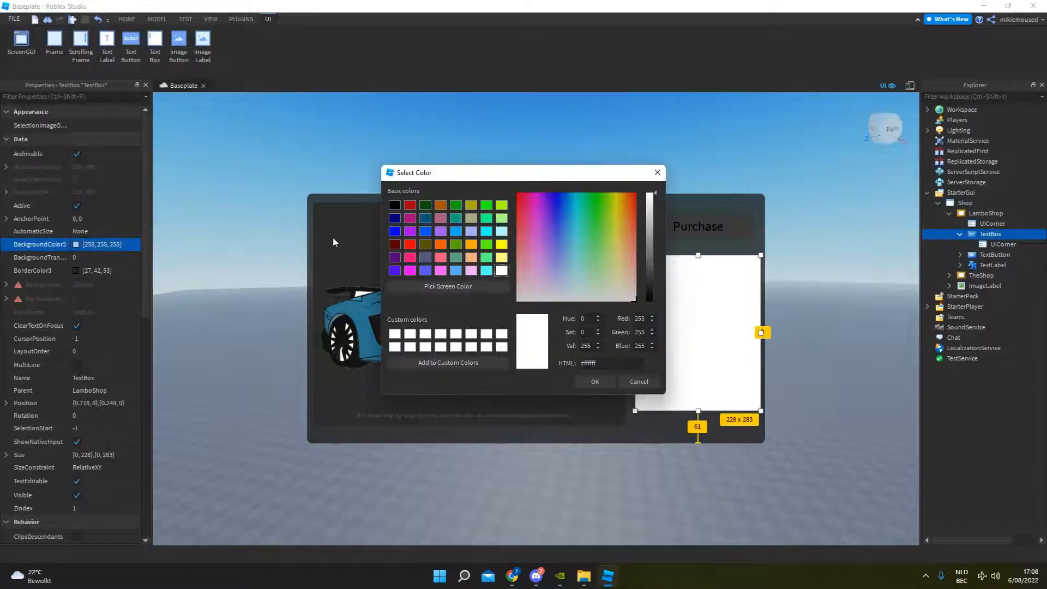
{"action": "left_click_drag", "start_coordinate": [648, 217], "coordinate": [647, 278]}
{"action": "left_click", "coordinate": [595, 381]}
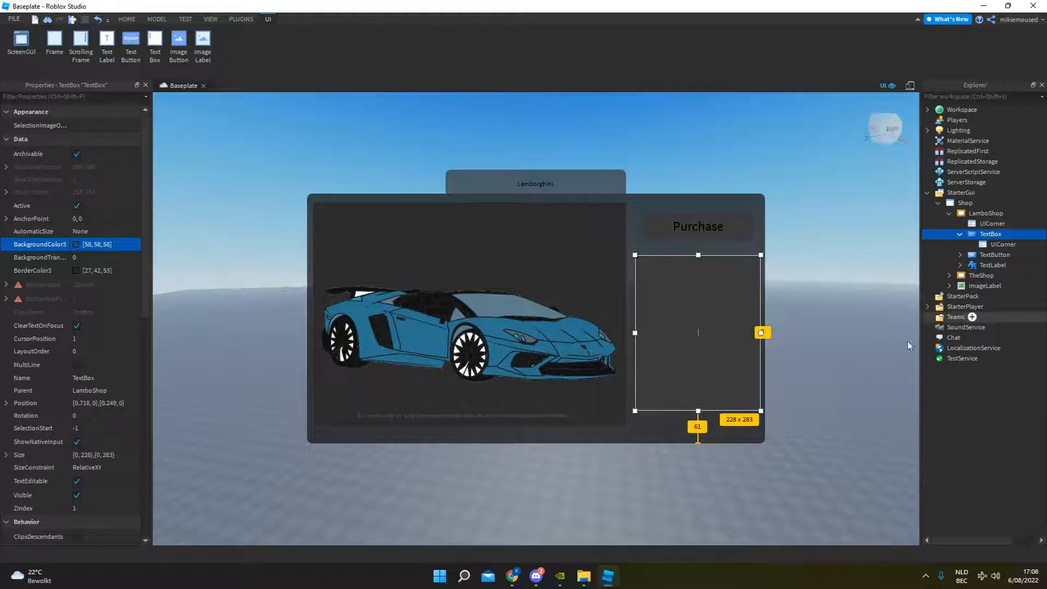
Delete the TextBox and add a TextLabel to the LamboShop frame, placed centred below the Purchase button.
{"action": "key", "text": "Delete"}
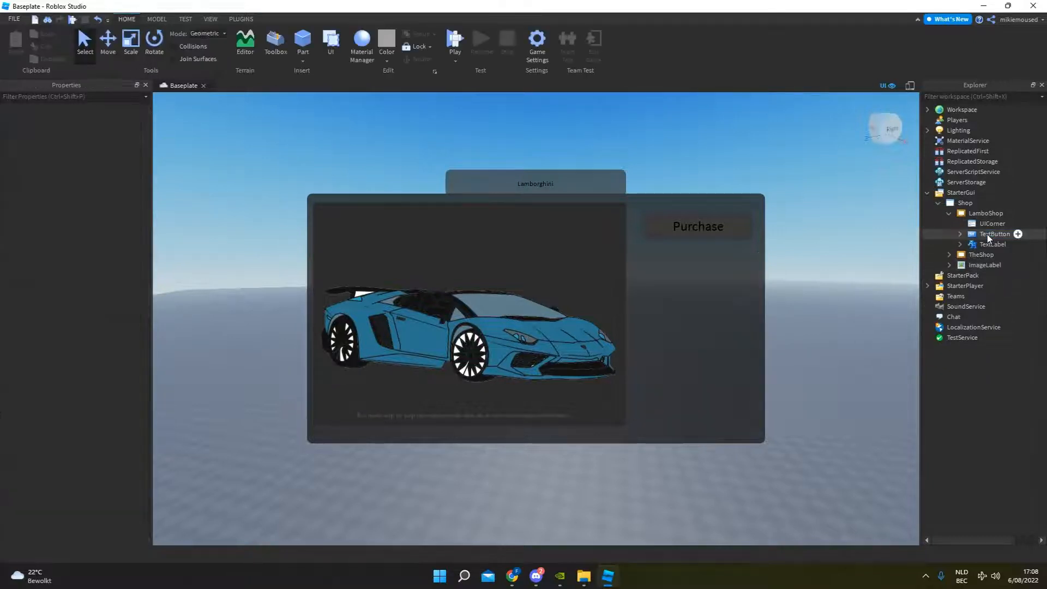
{"action": "left_click", "coordinate": [986, 213]}
{"action": "left_click", "coordinate": [1010, 213]}
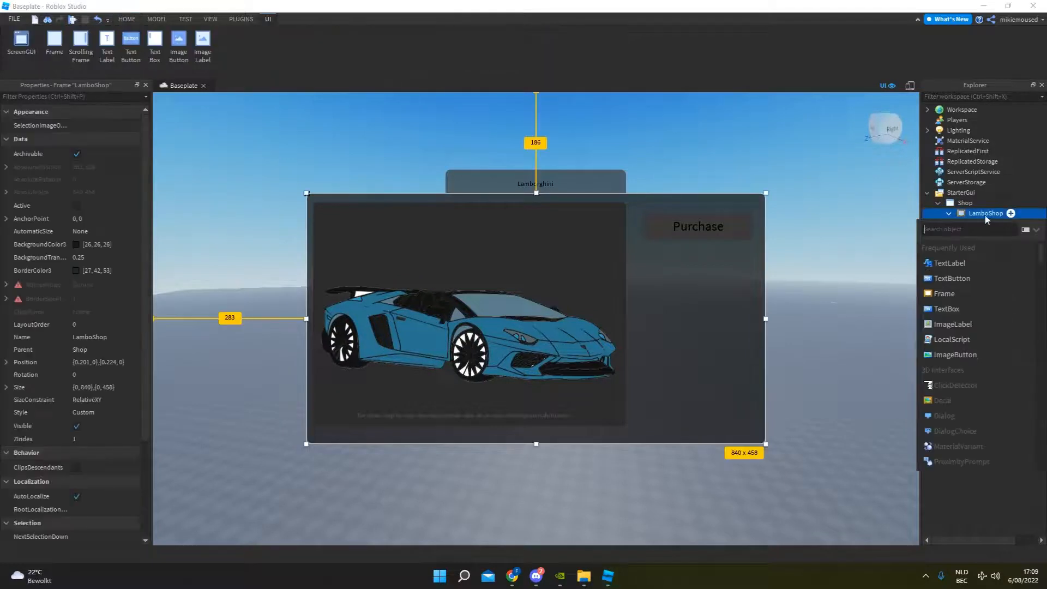
{"action": "left_click", "coordinate": [965, 265]}
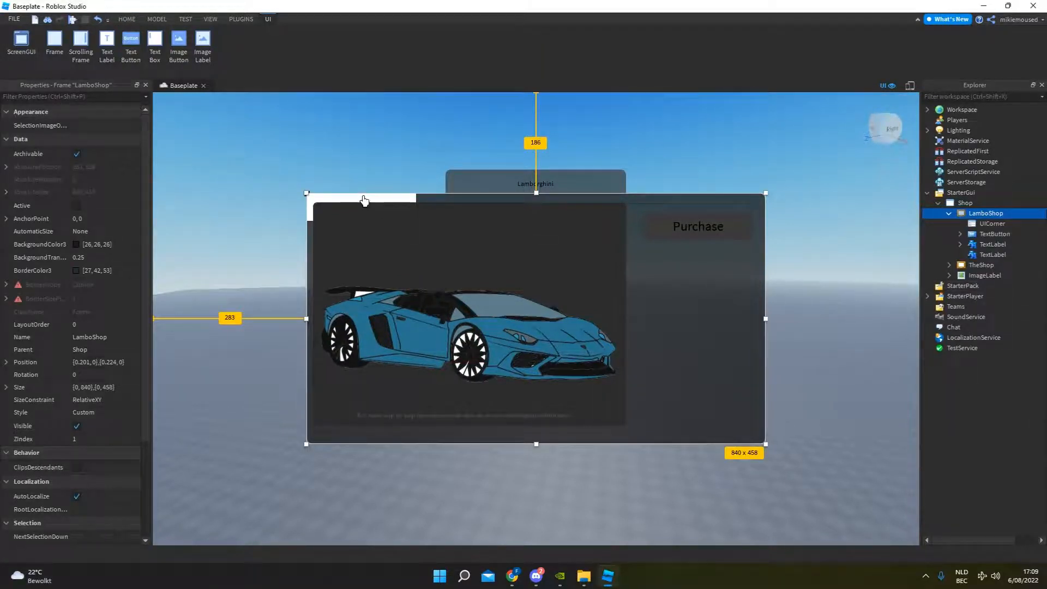
{"action": "left_click_drag", "start_coordinate": [363, 197], "coordinate": [698, 274]}
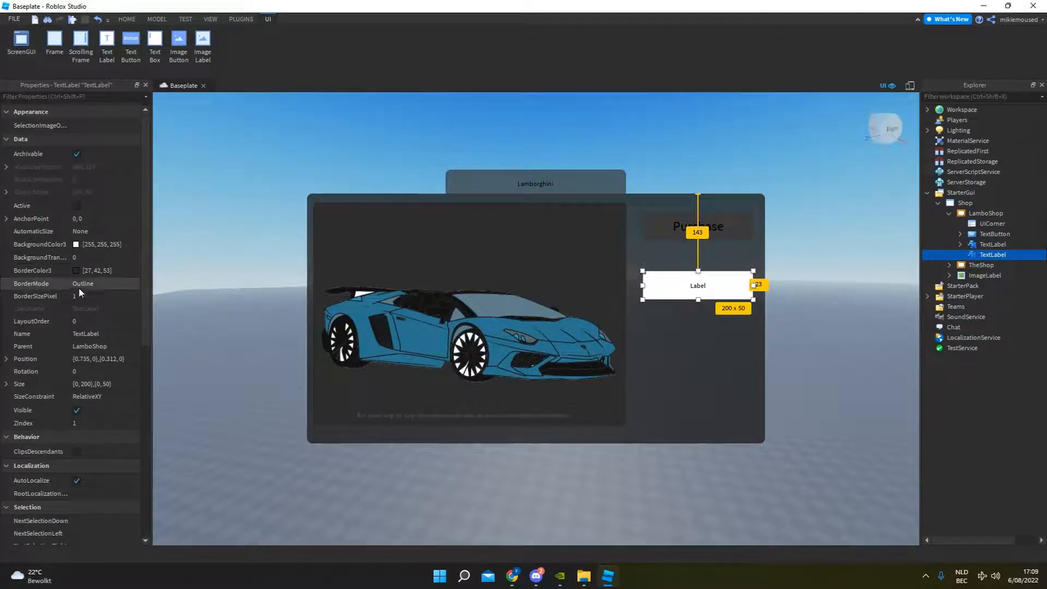
Set the new TextLabel's BackgroundColor3 to dark grey 65, 65, 65.
{"action": "left_click", "coordinate": [75, 244]}
{"action": "left_click_drag", "start_coordinate": [648, 201], "coordinate": [634, 274]}
{"action": "left_click", "coordinate": [595, 386]}
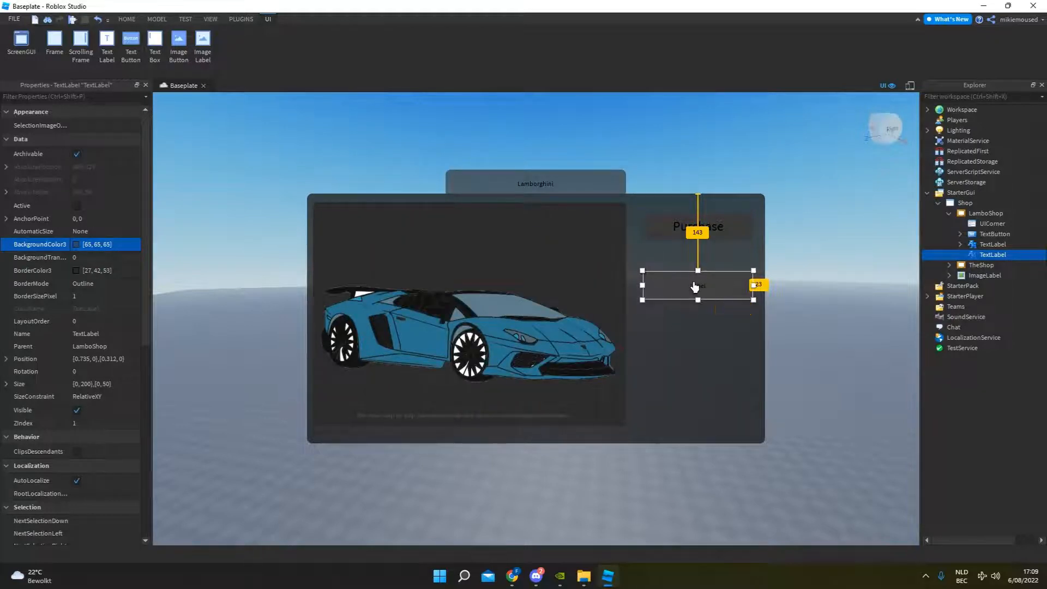
Change the TextLabel's text to "Car Information" and increase its TextSize so it nearly fills the label's width.
{"action": "double_click", "coordinate": [717, 287]}
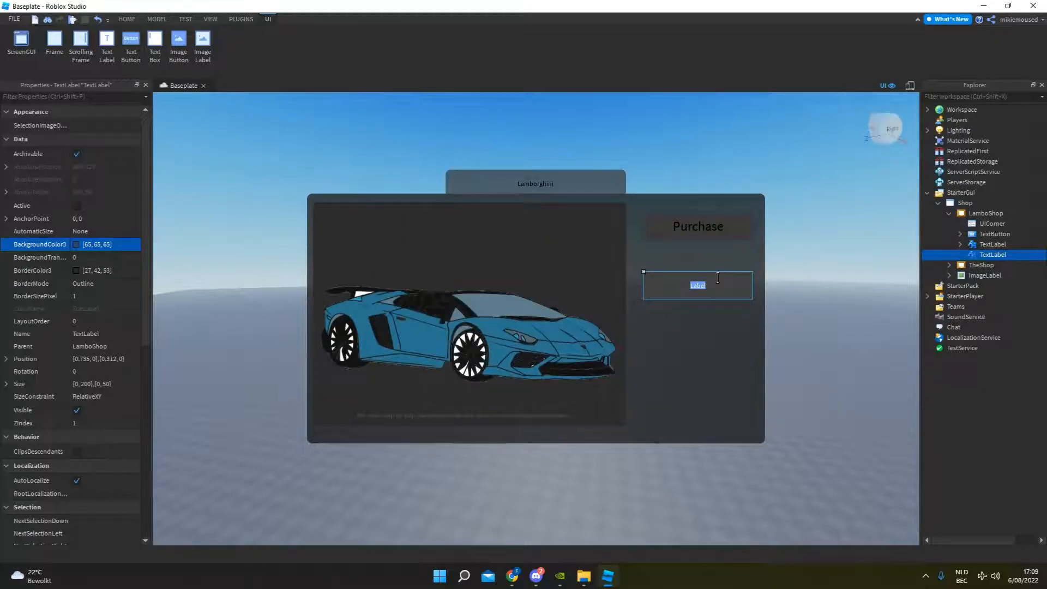
{"action": "type", "text": "Car Information"}
{"action": "scroll", "coordinate": [111, 368], "scroll_direction": "down", "scroll_amount": 10}
{"action": "left_click", "coordinate": [114, 397]}
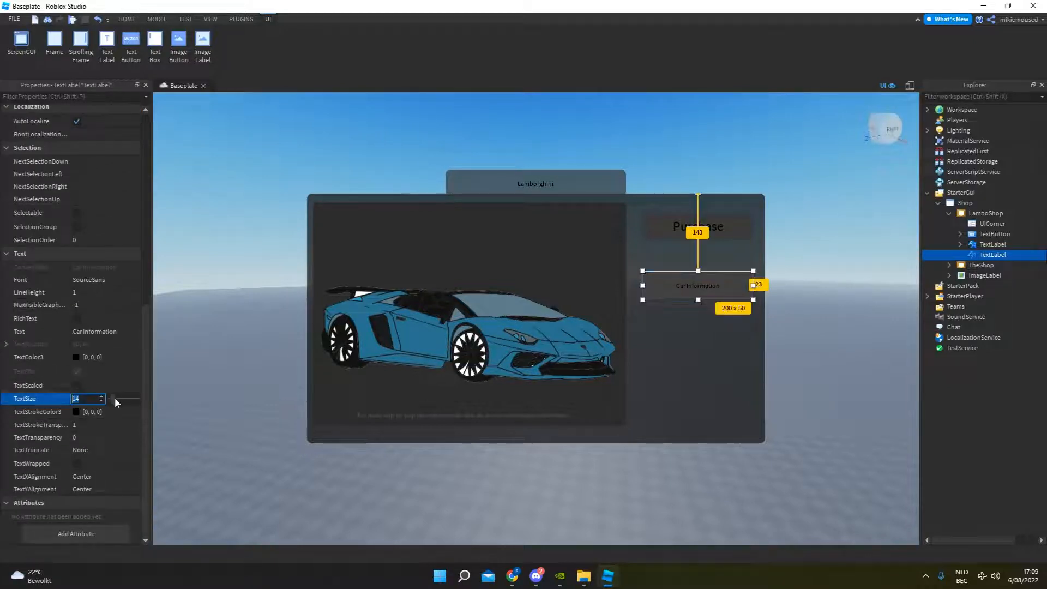
{"action": "left_click_drag", "start_coordinate": [114, 398], "coordinate": [118, 397]}
{"action": "left_click", "coordinate": [669, 328]}
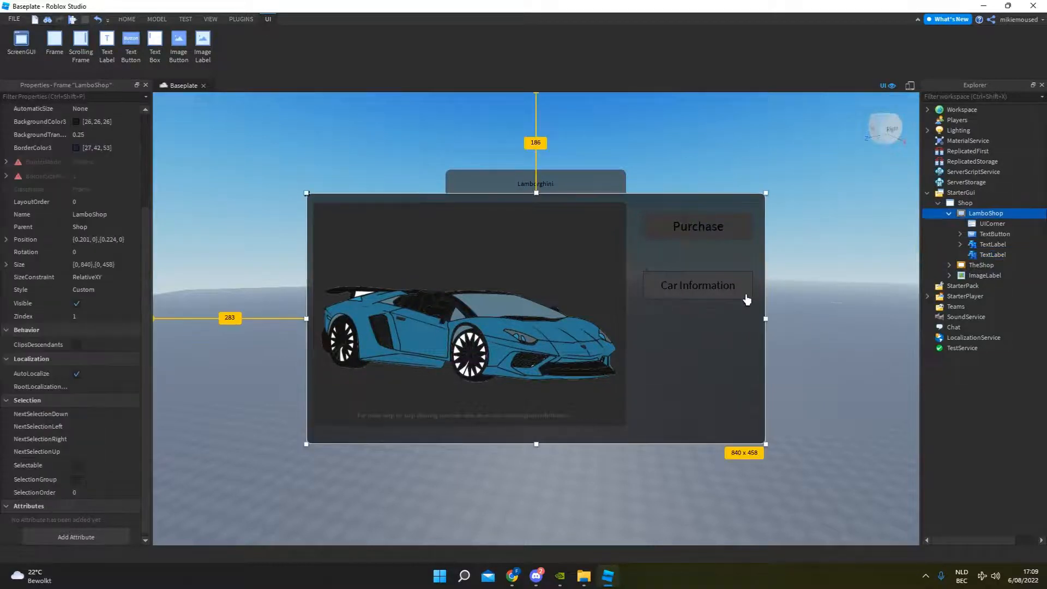
Add a UICorner to the Car Information label.
{"action": "left_click", "coordinate": [744, 296]}
{"action": "left_click", "coordinate": [1010, 254]}
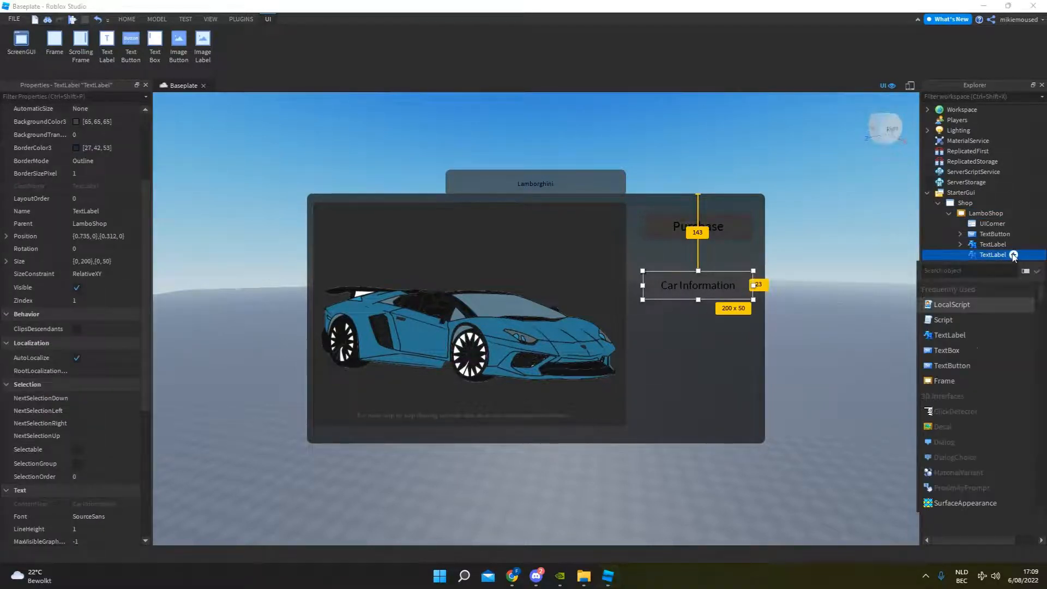
{"action": "type", "text": "ui"}
{"action": "left_click", "coordinate": [981, 290]}
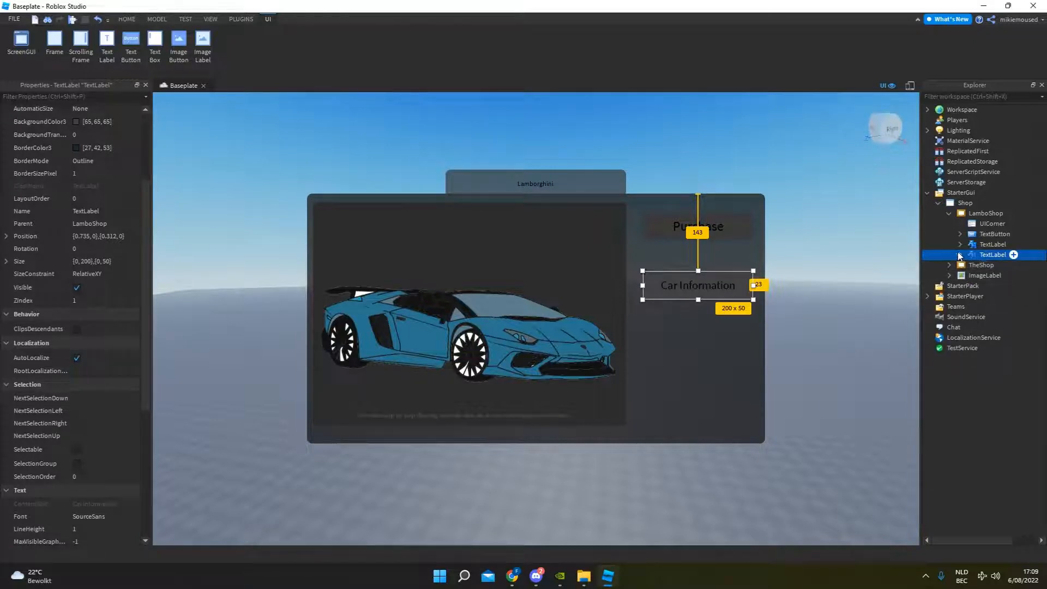
{"action": "left_click", "coordinate": [870, 286]}
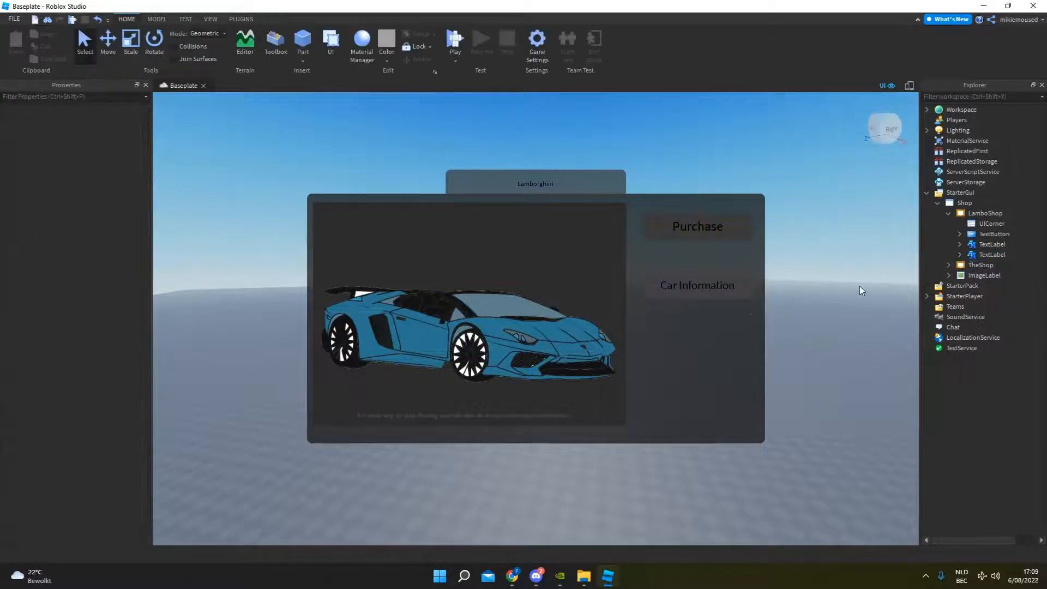
Move the Car Information label slightly up, to about 135 pixels below the LamboShop frame's upper edge.
{"action": "left_click", "coordinate": [988, 255]}
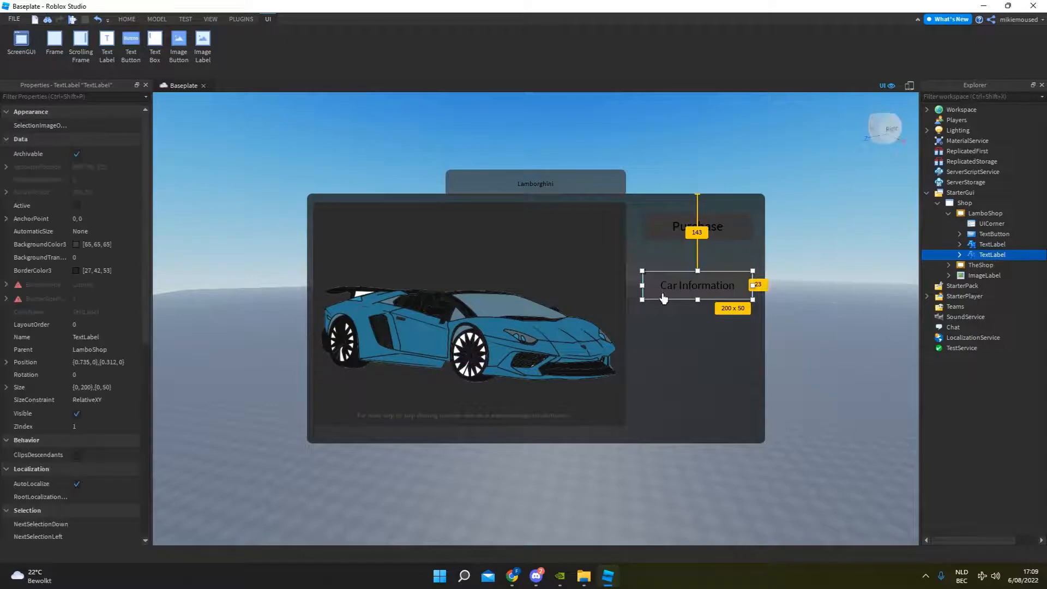
{"action": "left_click_drag", "start_coordinate": [692, 295], "coordinate": [702, 283]}
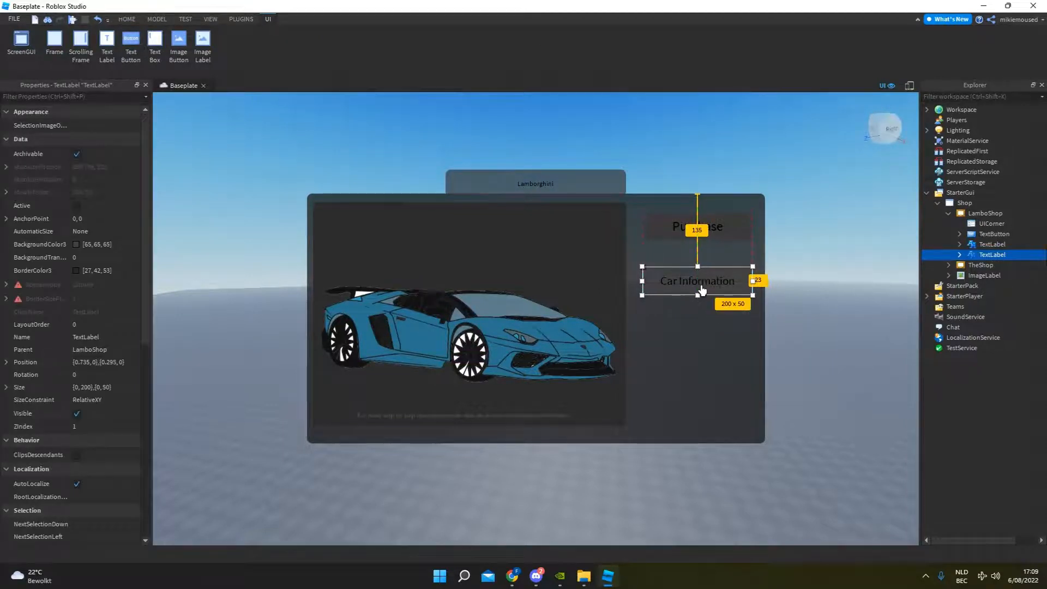
{"action": "left_click", "coordinate": [734, 335]}
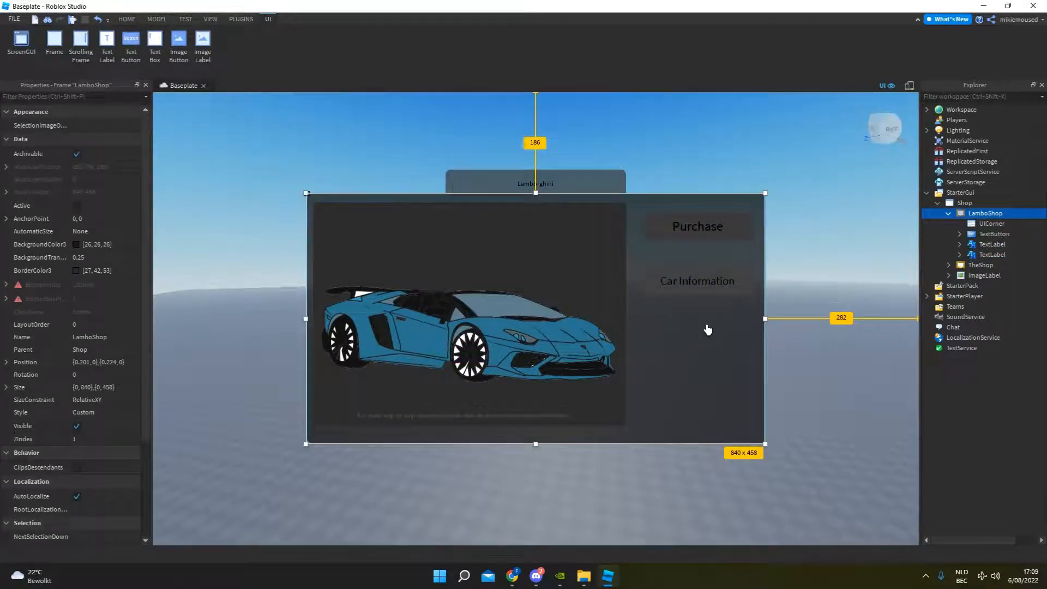
Add a TextBox to the LamboShop frame, placed below the Car Information label and enlarged to about 231 x 238.
{"action": "left_click", "coordinate": [1010, 213]}
{"action": "type", "text": "te"}
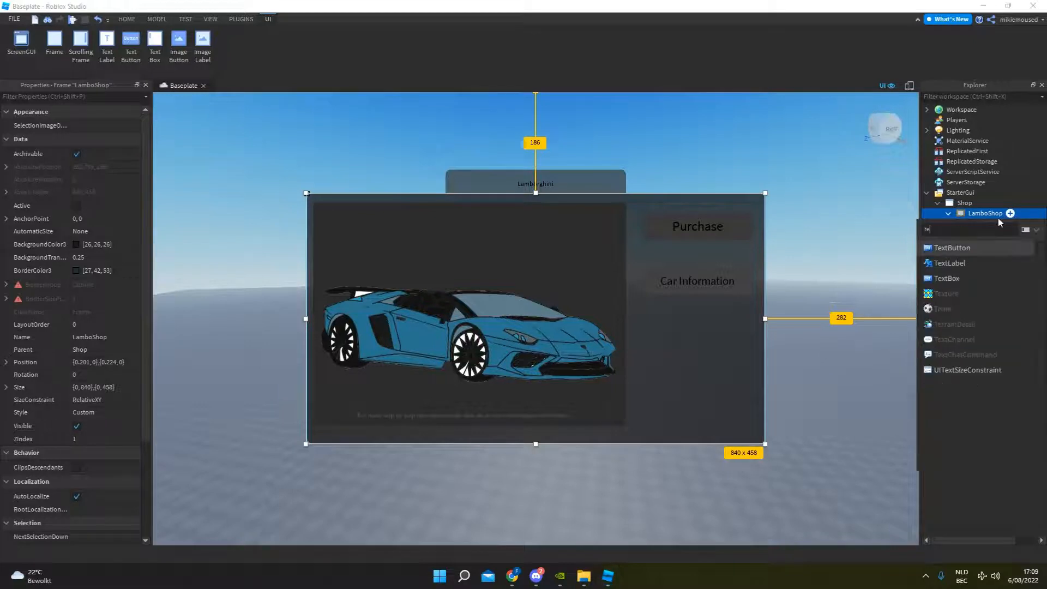
{"action": "left_click", "coordinate": [968, 277]}
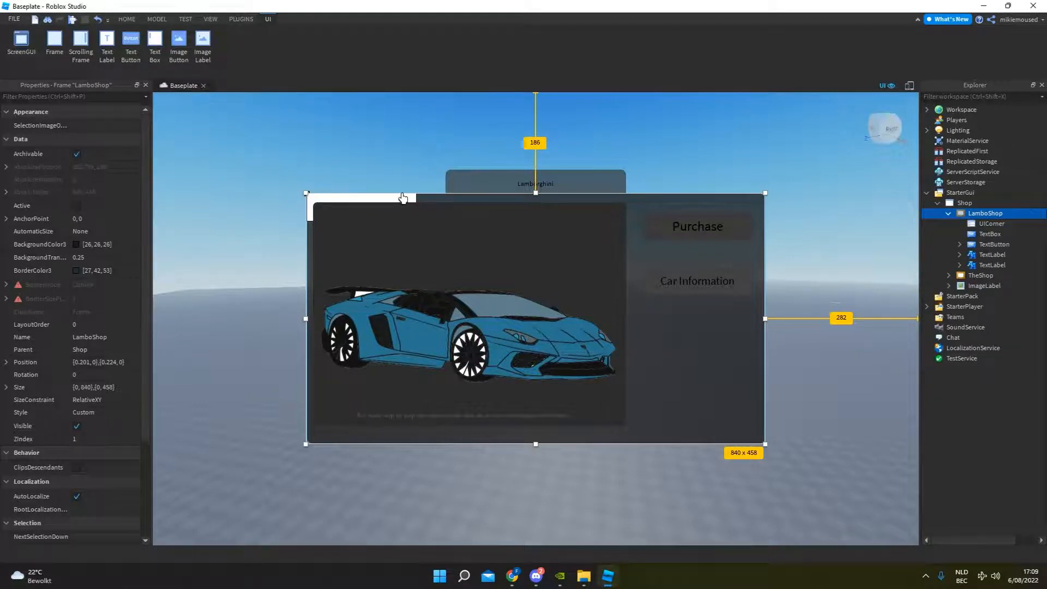
{"action": "left_click_drag", "start_coordinate": [403, 200], "coordinate": [761, 435]}
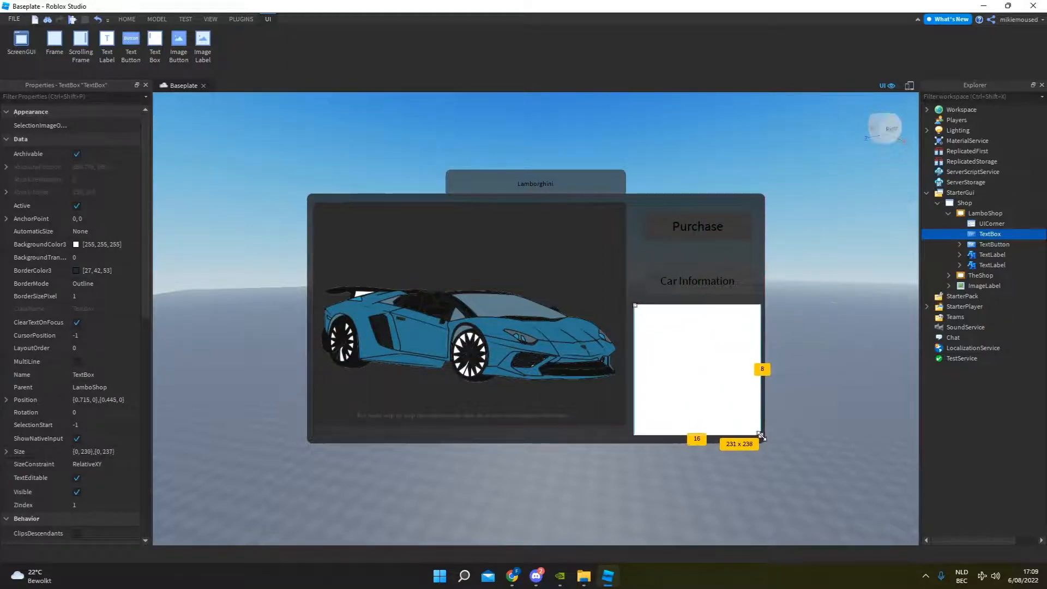
{"action": "double_click", "coordinate": [691, 350]}
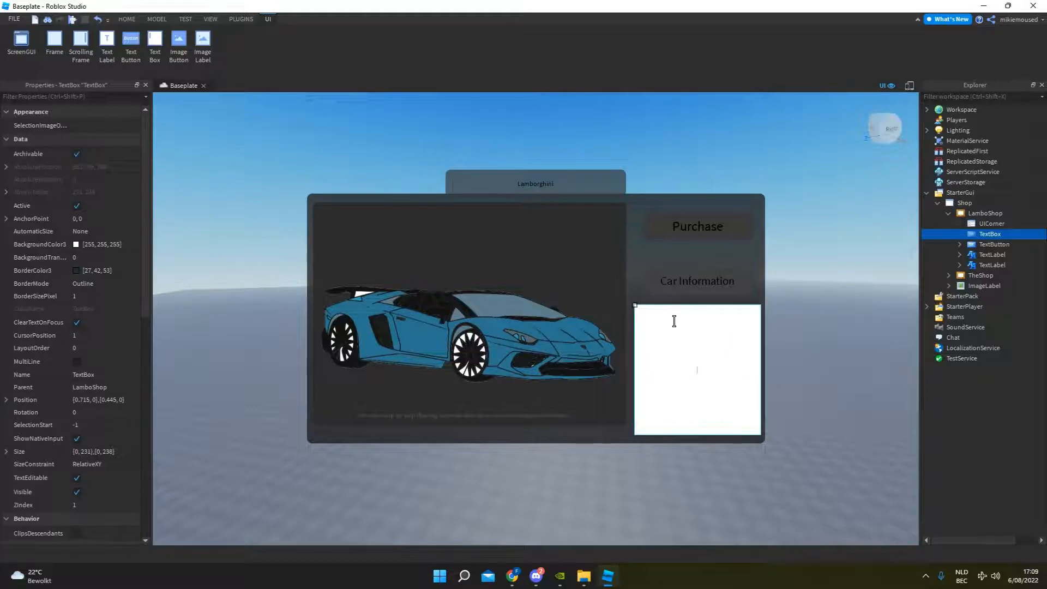
{"action": "left_click", "coordinate": [639, 309]}
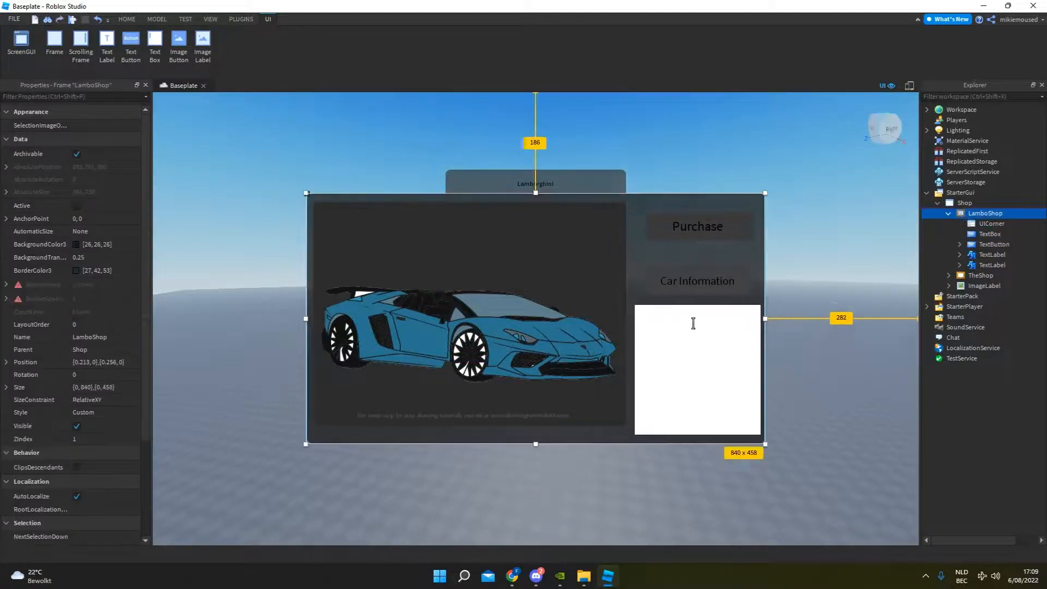
Delete the empty TextBox below the Car Information label.
{"action": "left_click", "coordinate": [981, 254]}
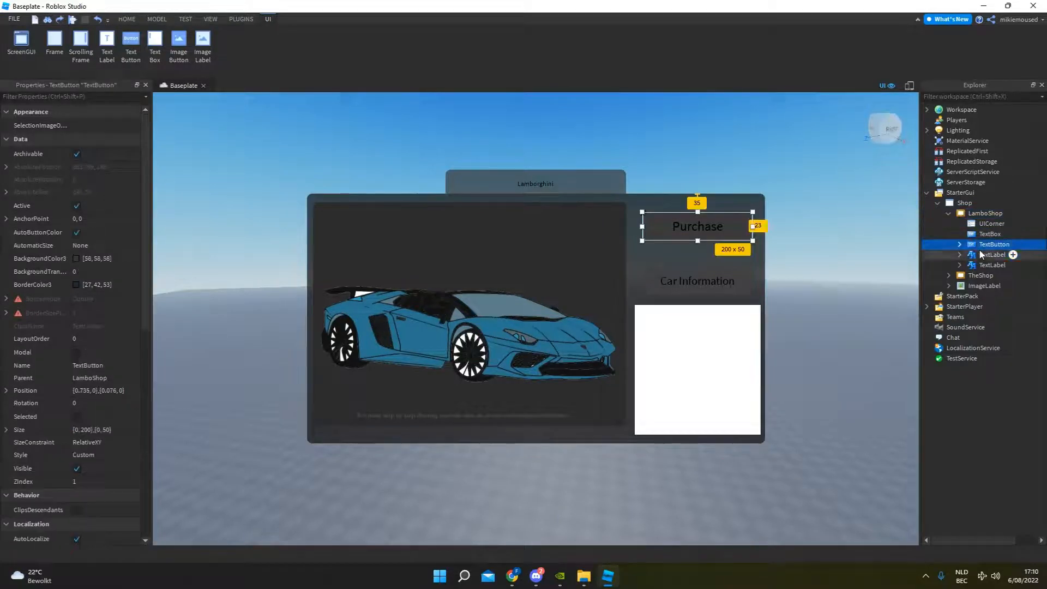
{"action": "left_click", "coordinate": [984, 265]}
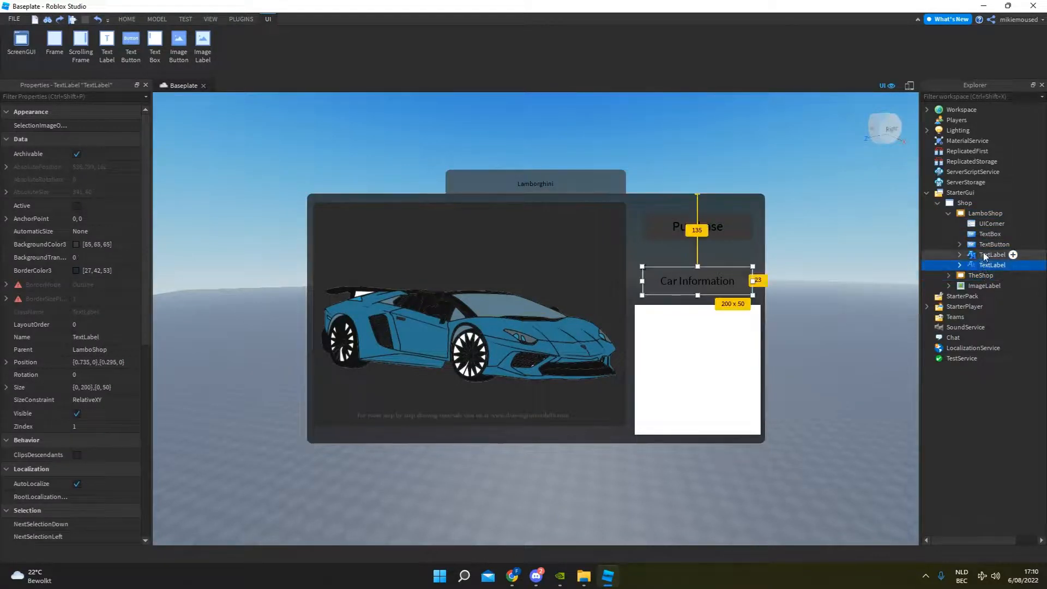
{"action": "left_click", "coordinate": [986, 234]}
{"action": "key", "text": "Delete"}
Add another TextLabel to the LamboShop frame and place it centred directly below the Car Information label.
{"action": "left_click", "coordinate": [1010, 214]}
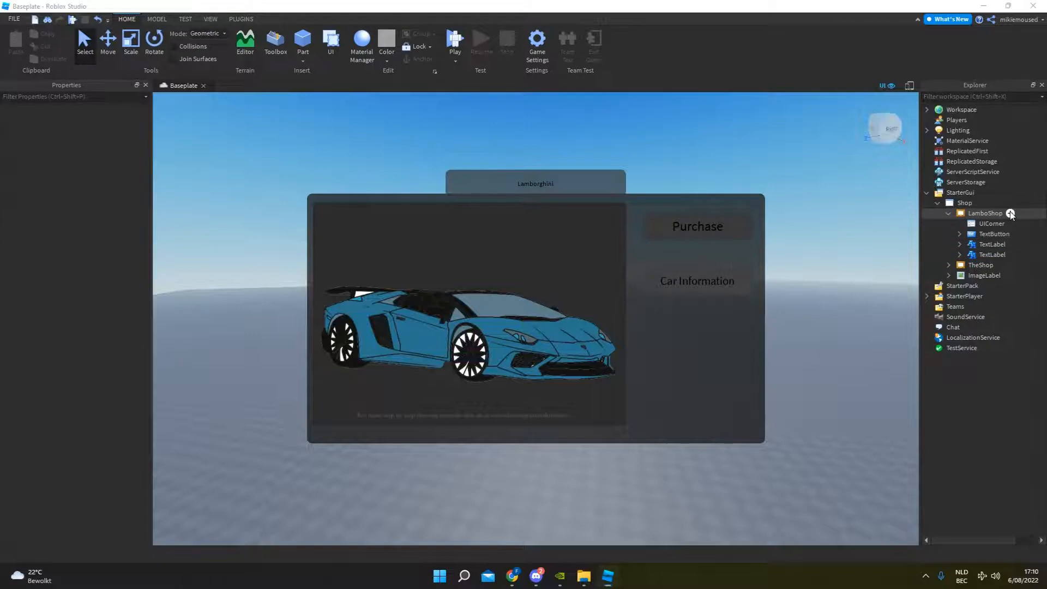
{"action": "left_click", "coordinate": [941, 267]}
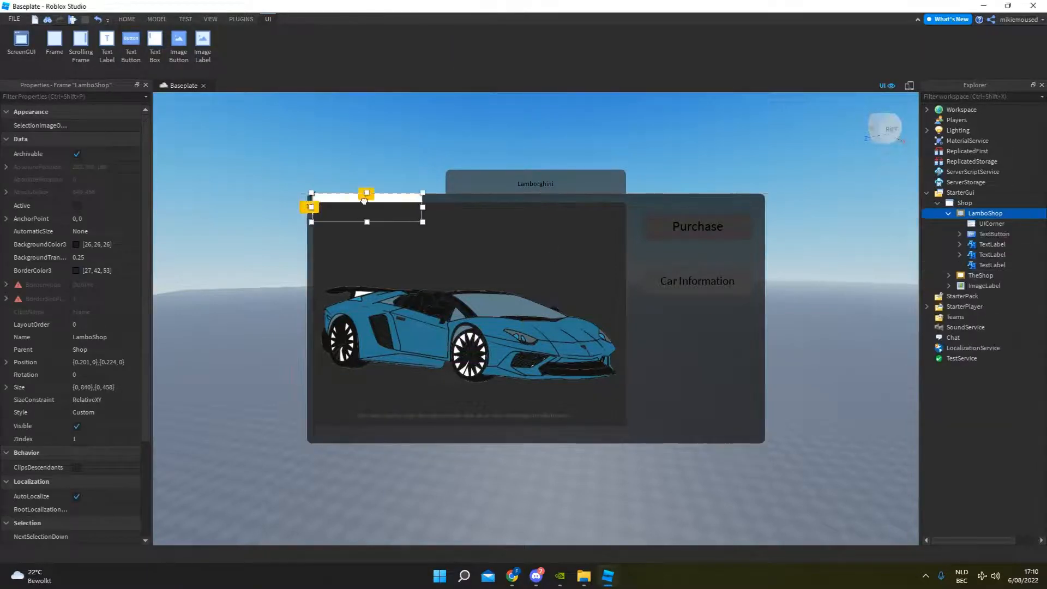
{"action": "left_click_drag", "start_coordinate": [324, 197], "coordinate": [666, 306]}
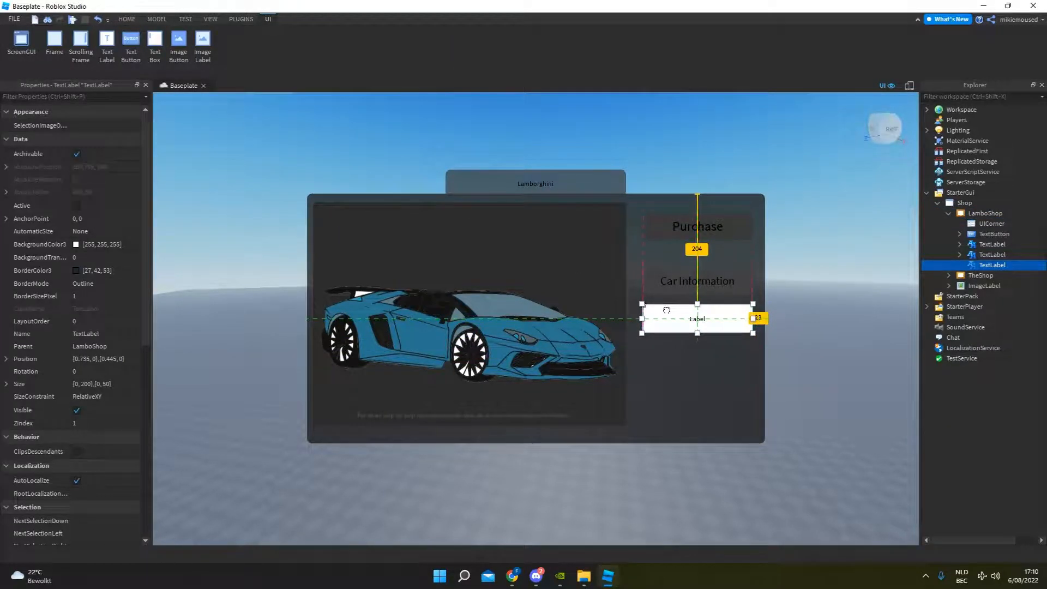
Set the horizontal text alignment of the new label below Car Information to Left.
{"action": "double_click", "coordinate": [693, 321]}
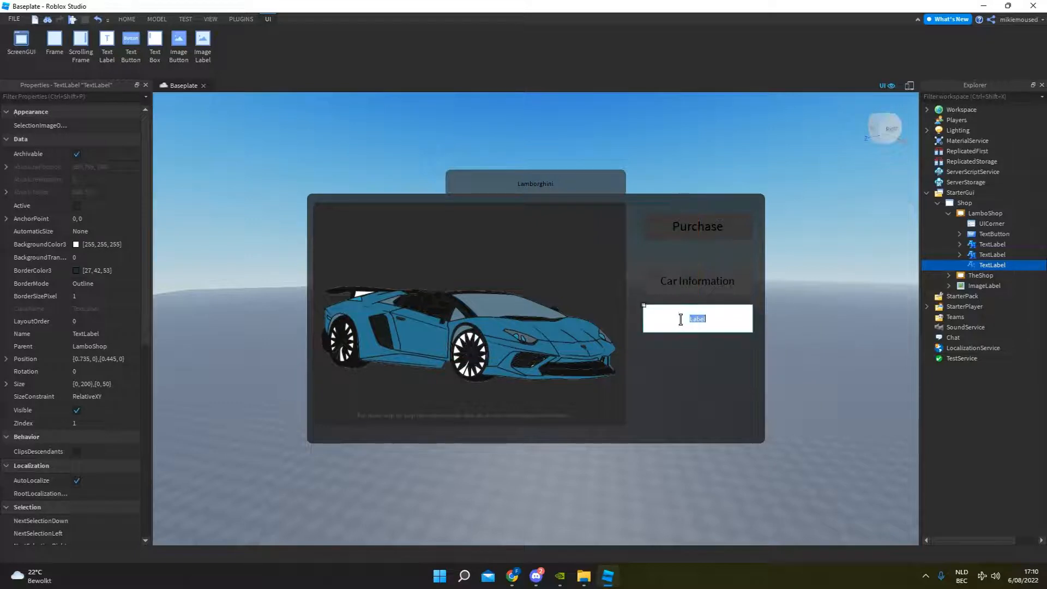
{"action": "left_click", "coordinate": [85, 281]}
{"action": "left_click", "coordinate": [89, 283]}
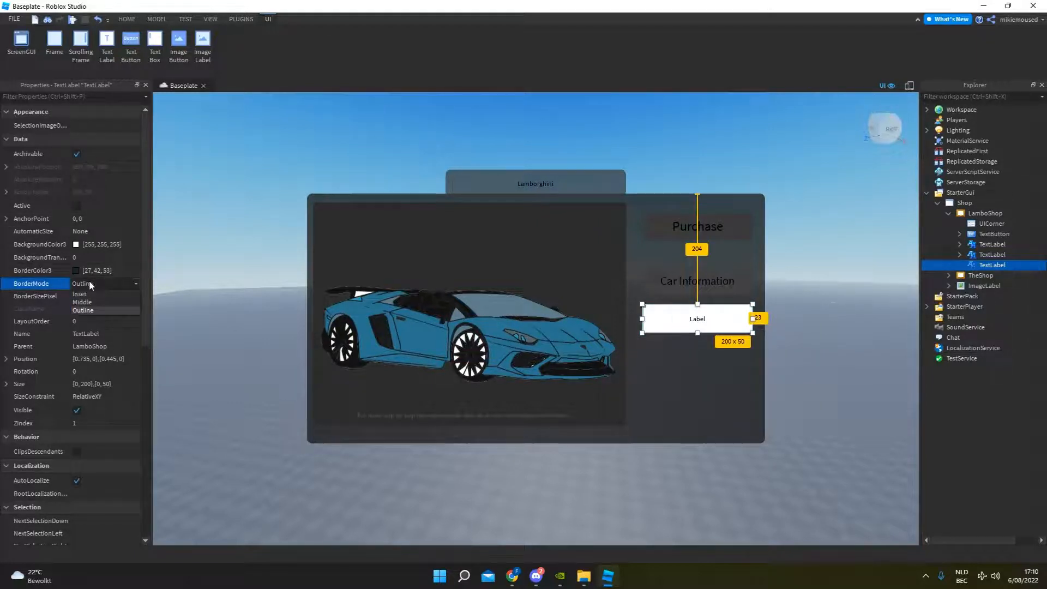
{"action": "left_click", "coordinate": [90, 283]}
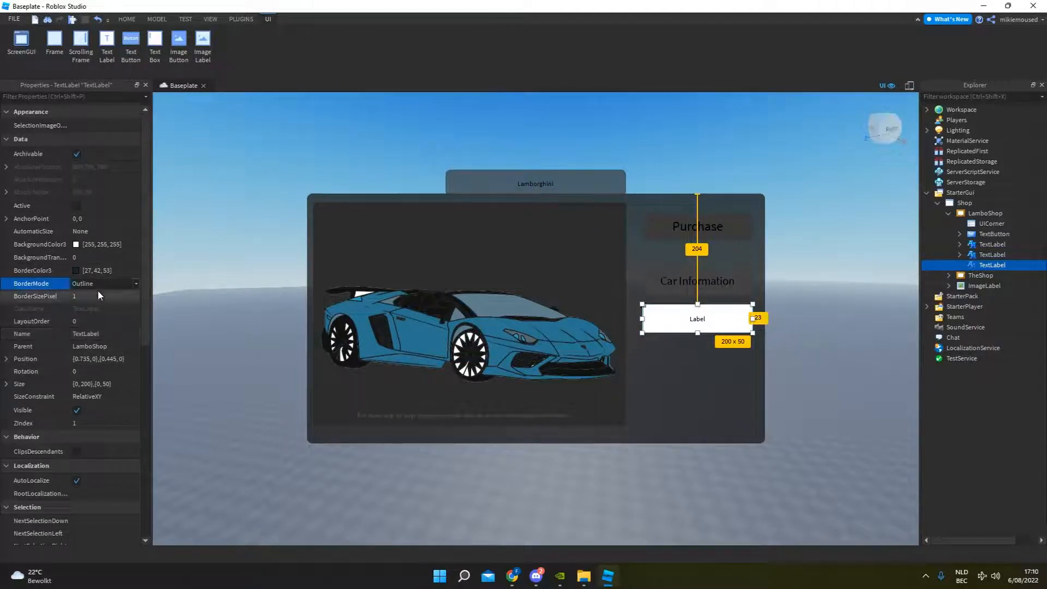
{"action": "scroll", "coordinate": [111, 262], "scroll_direction": "down", "scroll_amount": 1}
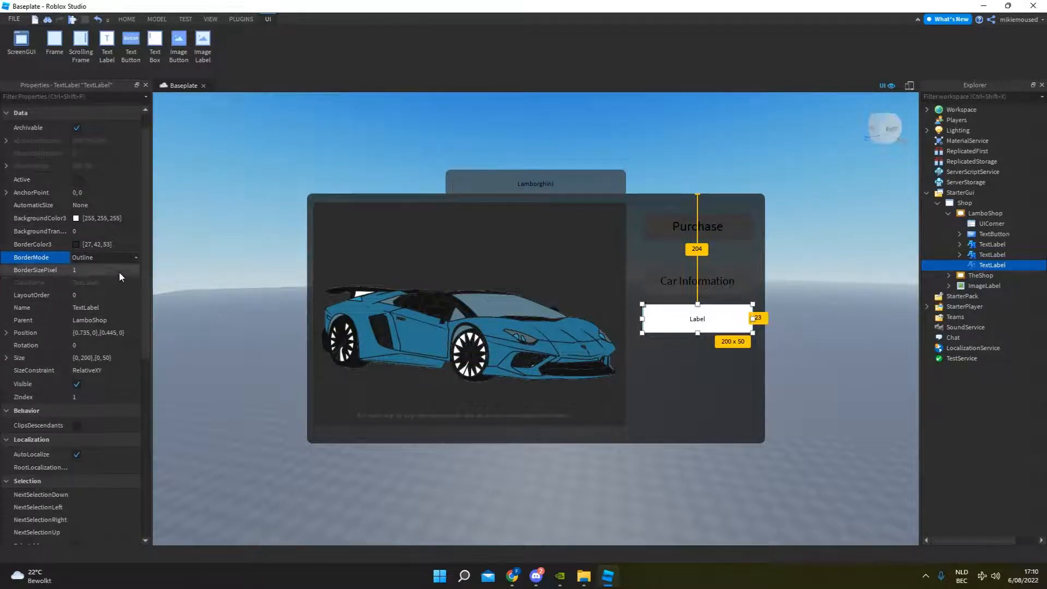
{"action": "scroll", "coordinate": [106, 289], "scroll_direction": "down", "scroll_amount": 10}
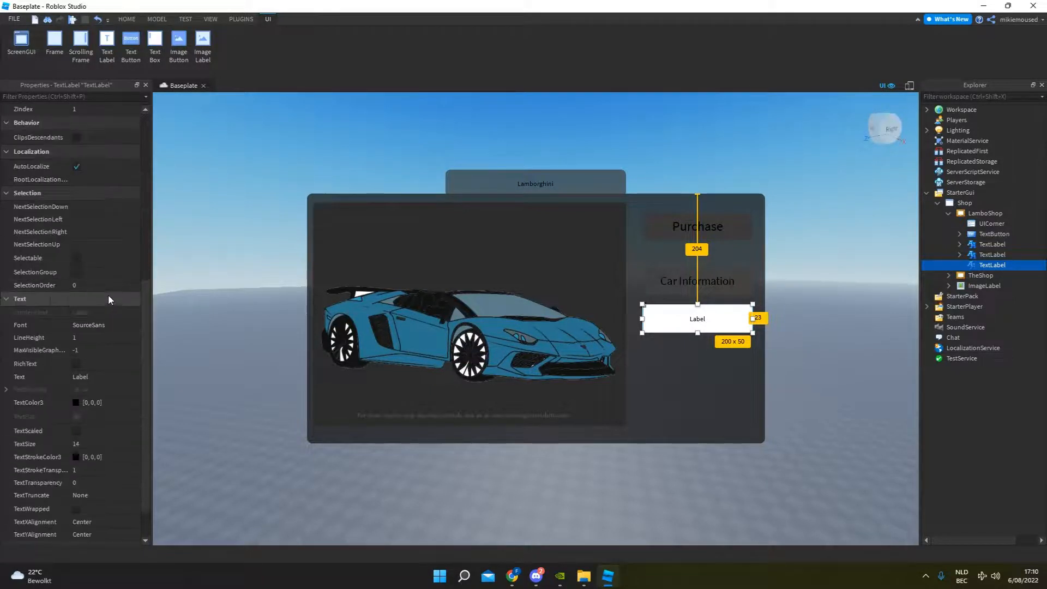
{"action": "scroll", "coordinate": [109, 297], "scroll_direction": "down", "scroll_amount": 2}
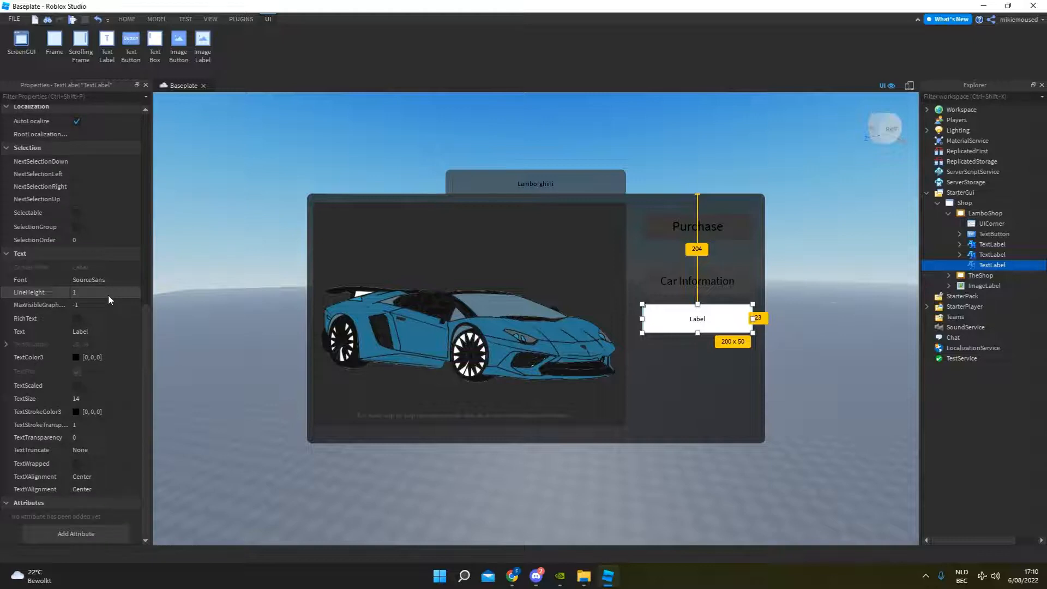
{"action": "left_click", "coordinate": [107, 477]}
{"action": "left_click", "coordinate": [109, 476]}
{"action": "left_click", "coordinate": [98, 495]}
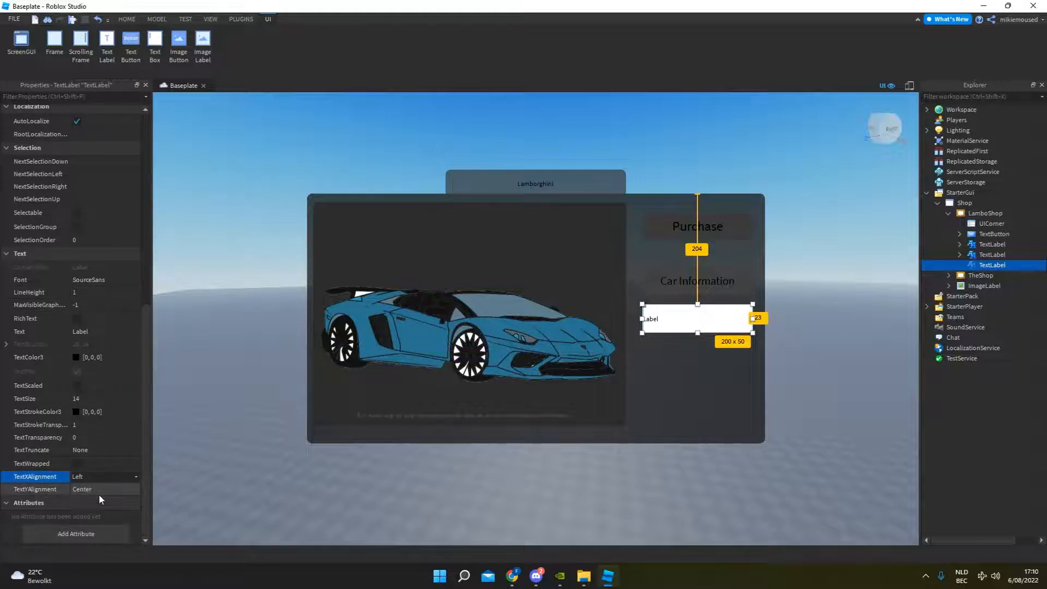
Change the text of the label below Car Information to "Max Speed : 500 km".
{"action": "double_click", "coordinate": [672, 319]}
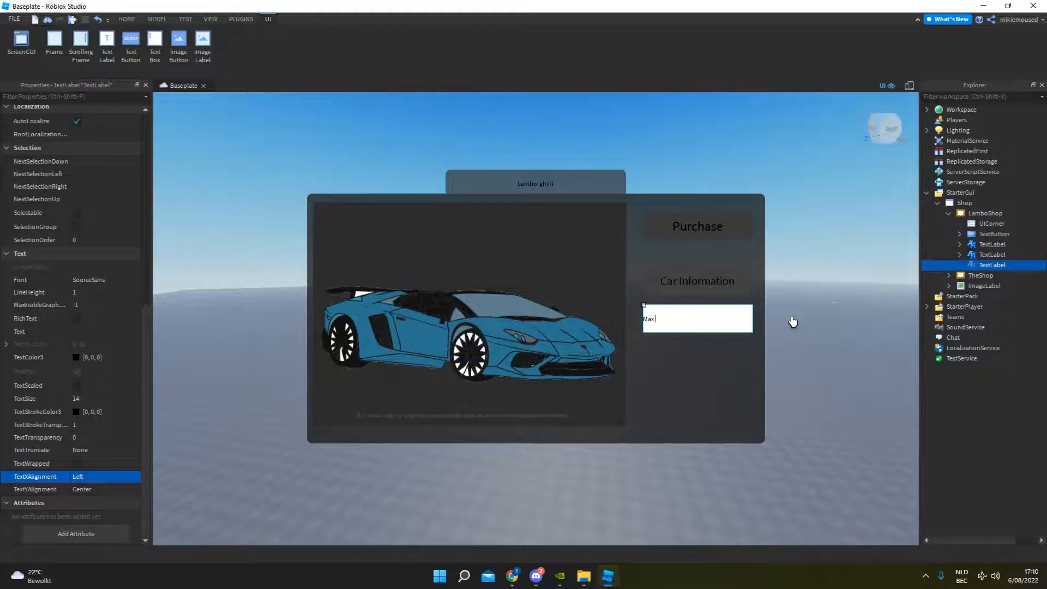
{"action": "key", "text": "Return"}
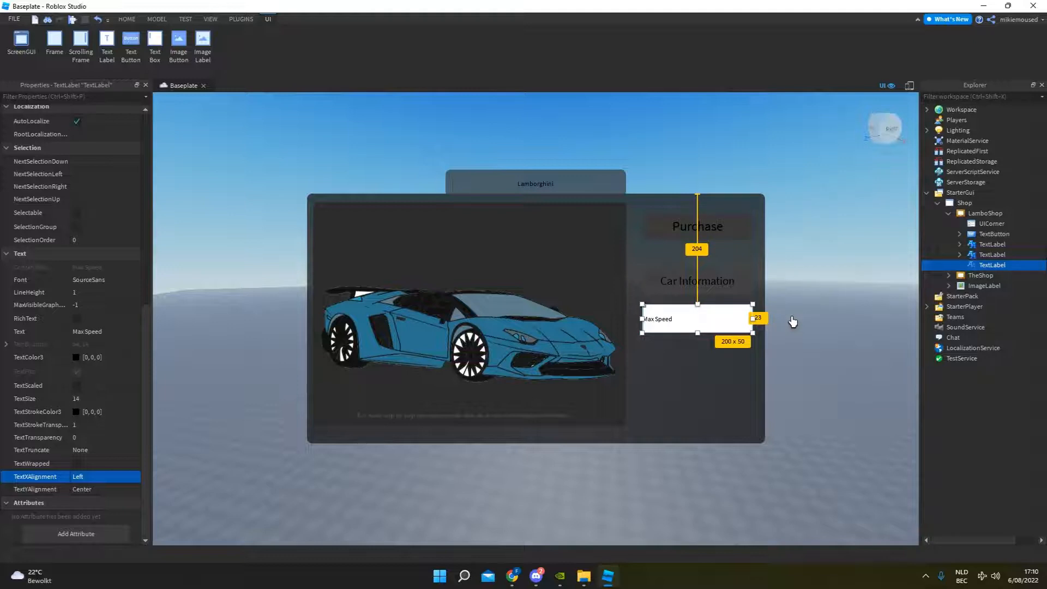
{"action": "double_click", "coordinate": [683, 318]}
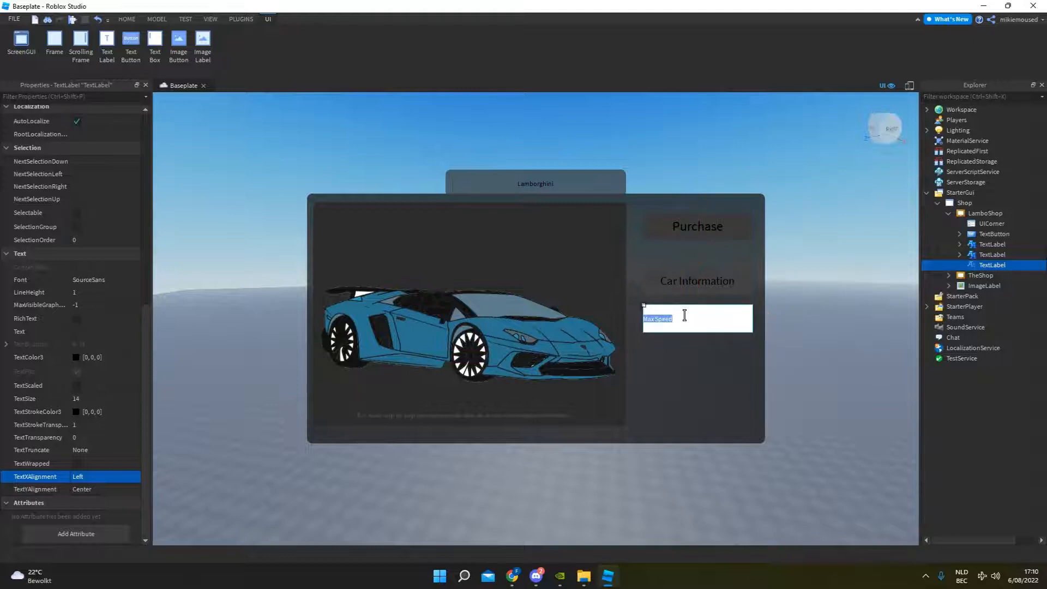
{"action": "left_click", "coordinate": [684, 316]}
{"action": "type", "text": "500KH"}
{"action": "left_click", "coordinate": [811, 314]}
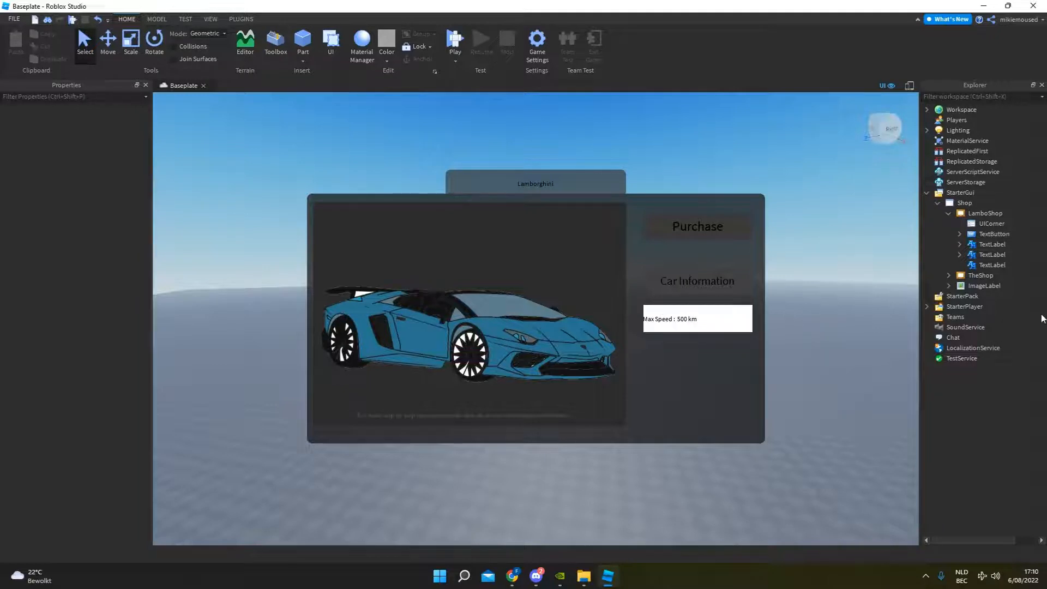
Set the Max Speed label's text size to 23 and its font to RobotoCondensed.
{"action": "left_click", "coordinate": [991, 264]}
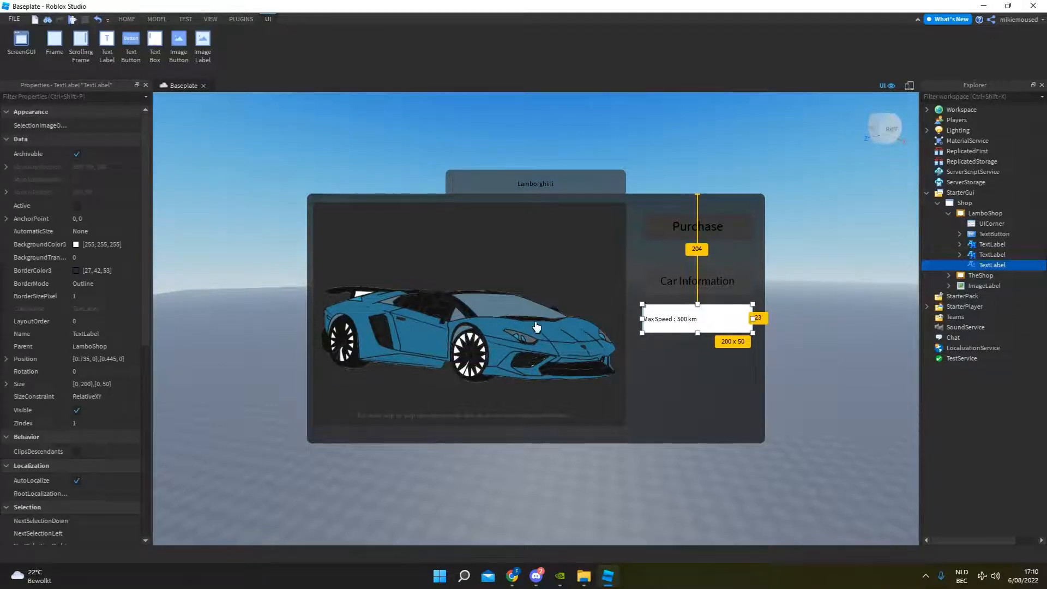
{"action": "scroll", "coordinate": [103, 503], "scroll_direction": "down", "scroll_amount": 8}
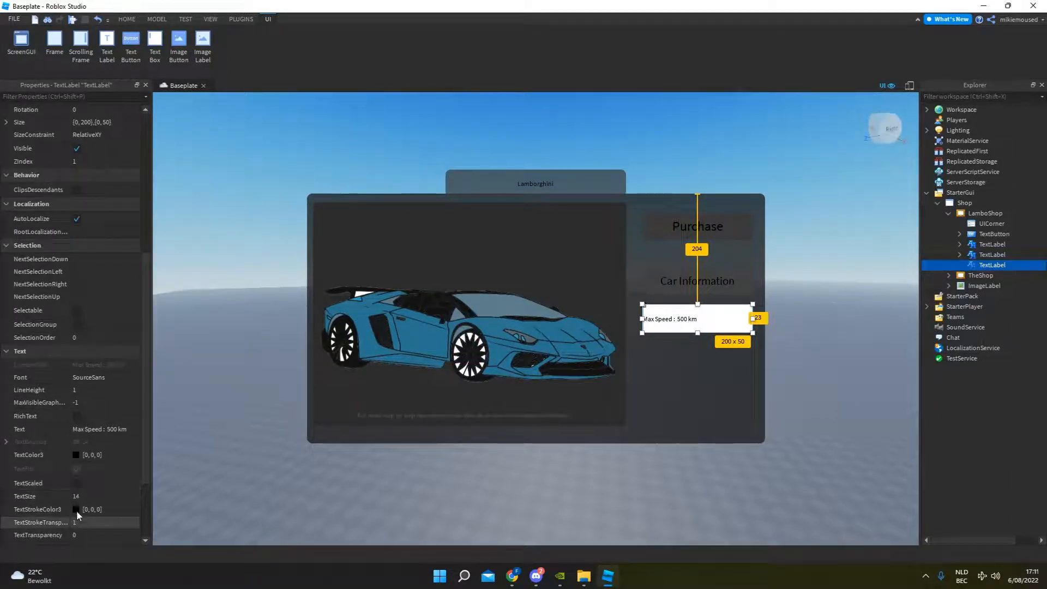
{"action": "left_click", "coordinate": [80, 496]}
{"action": "left_click_drag", "start_coordinate": [112, 496], "coordinate": [115, 496]}
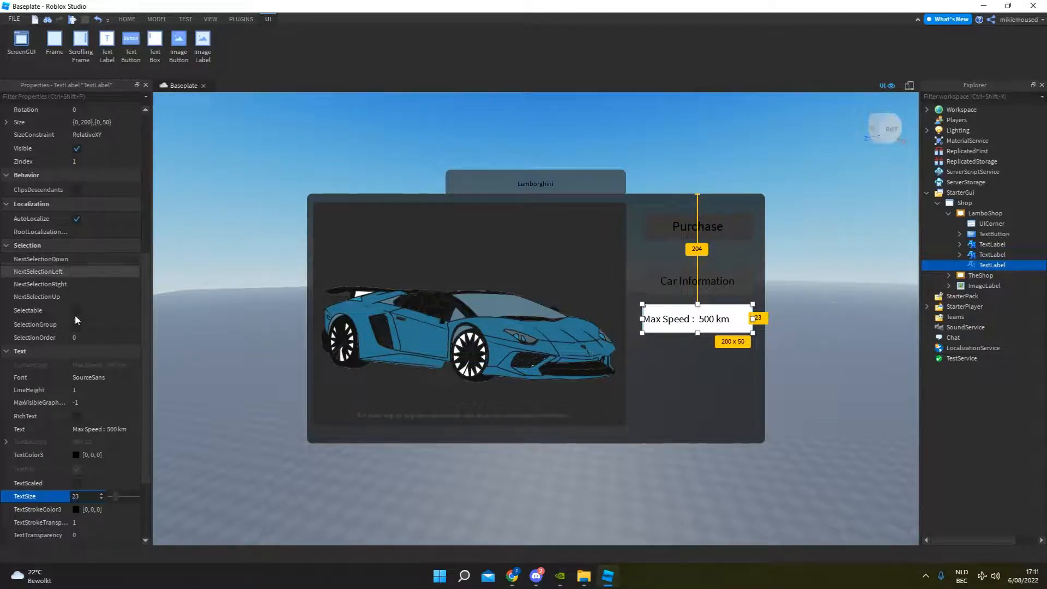
{"action": "left_click", "coordinate": [90, 378]}
{"action": "left_click", "coordinate": [102, 377]}
{"action": "left_click", "coordinate": [94, 430]}
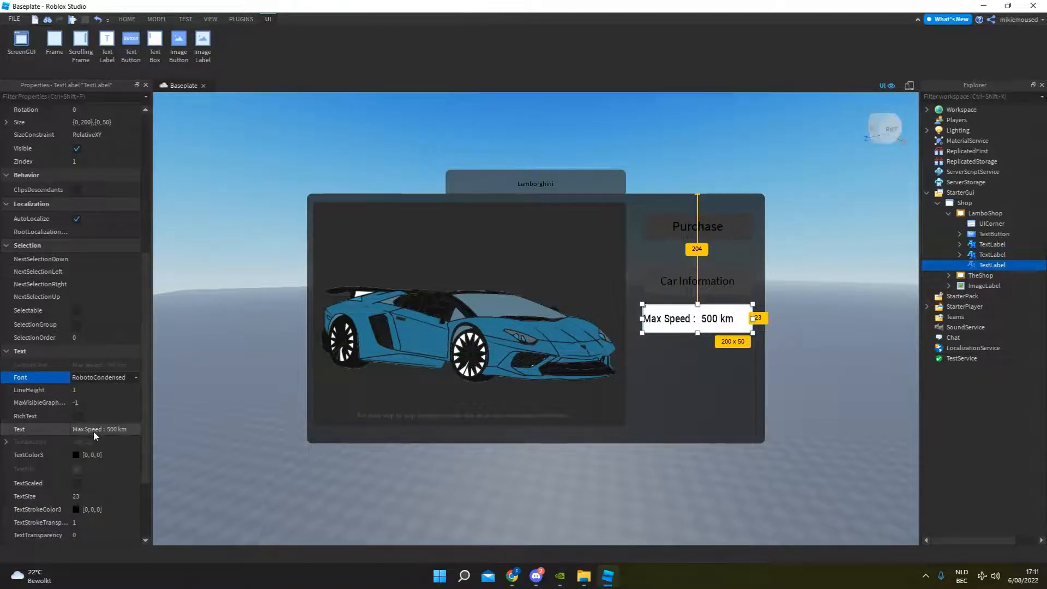
Set the Max Speed label's background colour to dark grey (76, 76, 76).
{"action": "scroll", "coordinate": [101, 218], "scroll_direction": "up", "scroll_amount": 5}
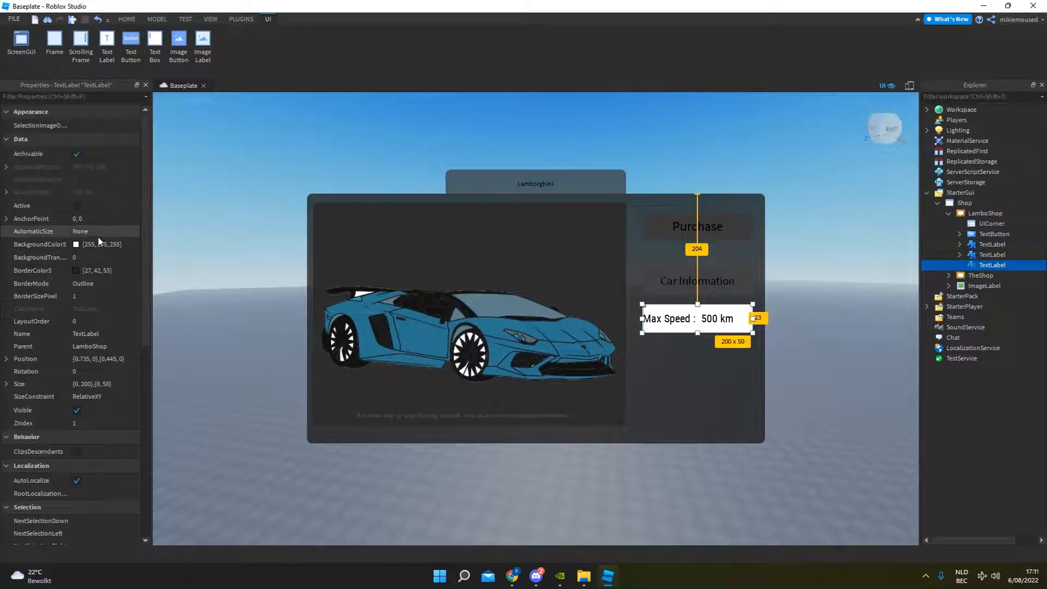
{"action": "left_click", "coordinate": [76, 245]}
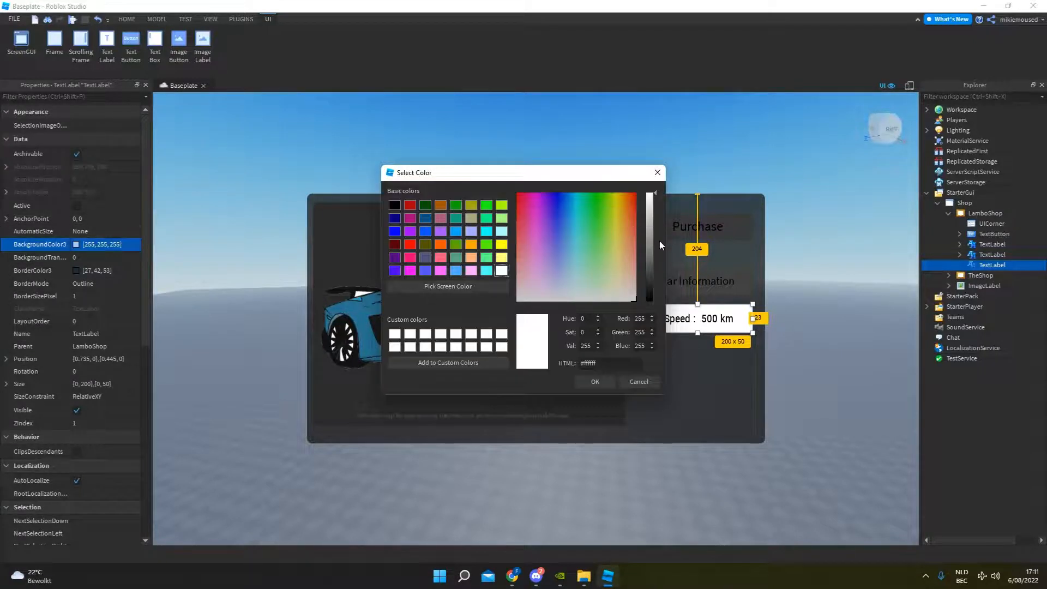
{"action": "left_click_drag", "start_coordinate": [659, 245], "coordinate": [652, 269]}
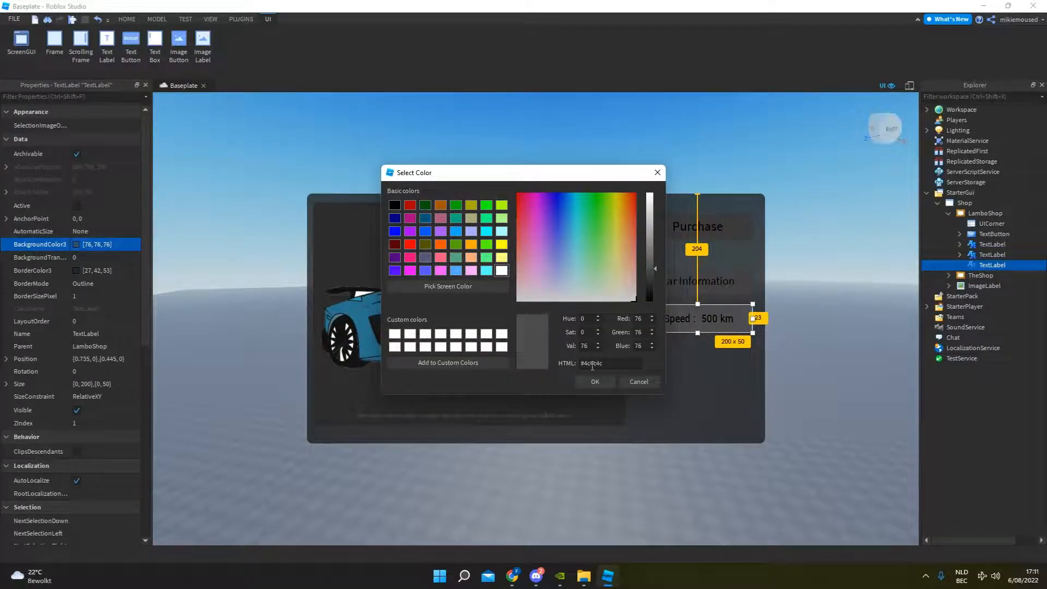
{"action": "left_click", "coordinate": [595, 381]}
Round the corners of the Max Speed label by adding a UICorner to it.
{"action": "left_click", "coordinate": [672, 346]}
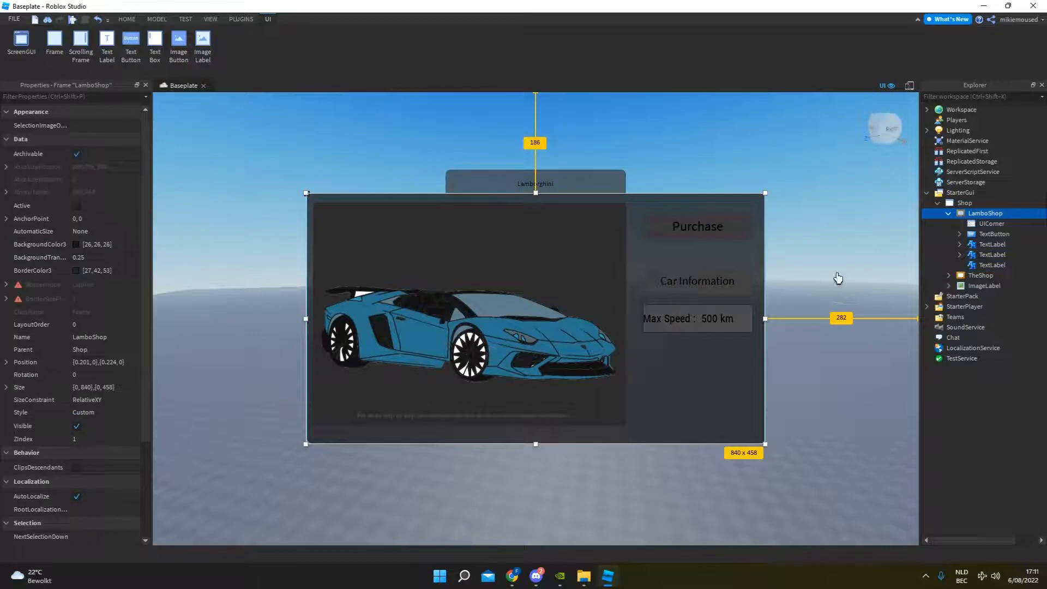
{"action": "left_click", "coordinate": [676, 322]}
{"action": "left_click", "coordinate": [1012, 265]}
{"action": "type", "text": "u"}
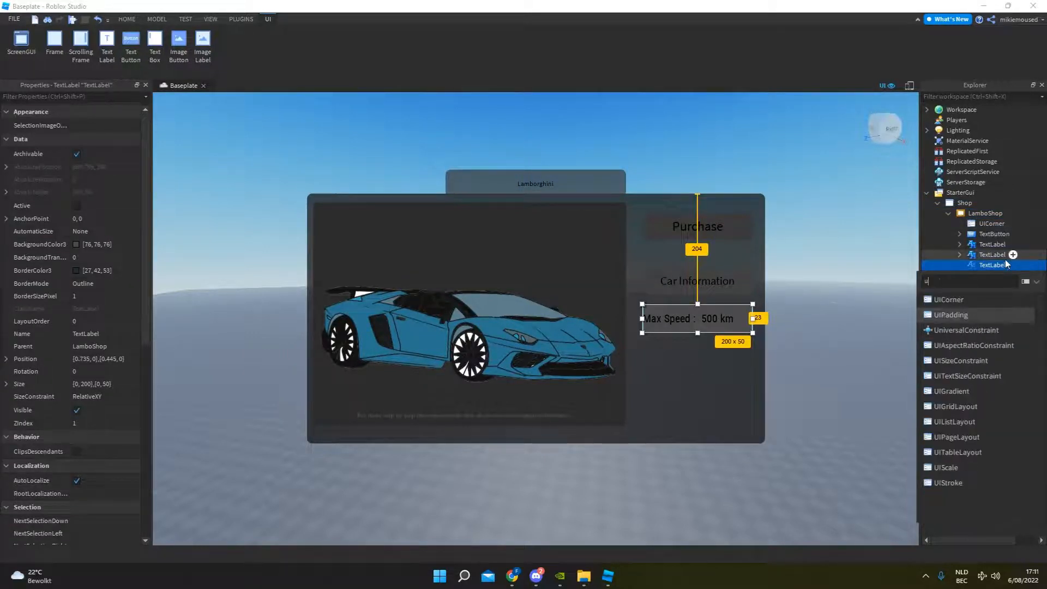
{"action": "left_click", "coordinate": [948, 299]}
{"action": "left_click", "coordinate": [857, 299]}
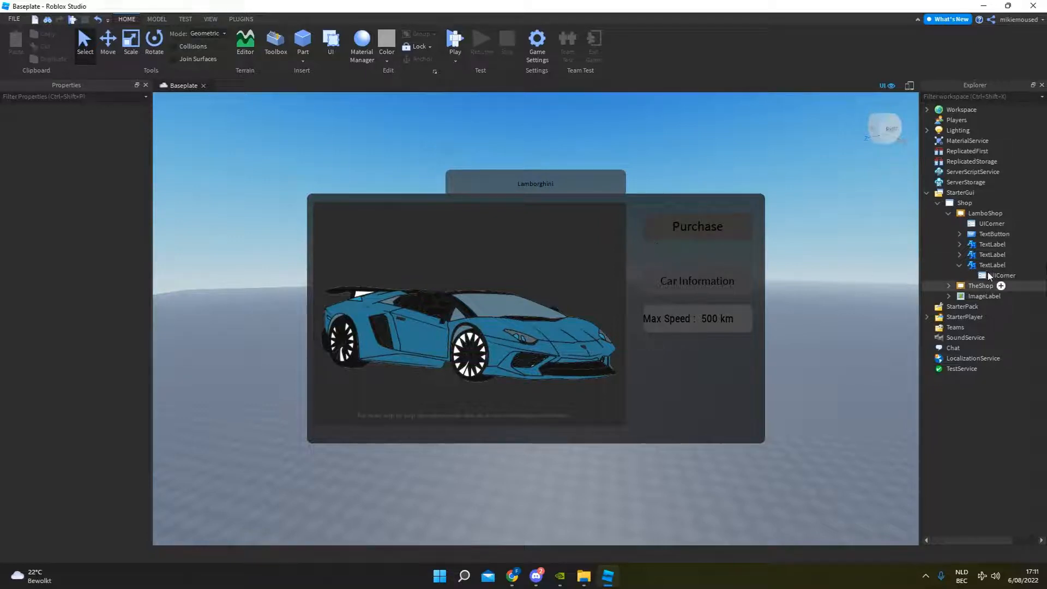
Switch the LamboShop frame's visibility off and back on to check which elements it hides.
{"action": "left_click", "coordinate": [948, 213]}
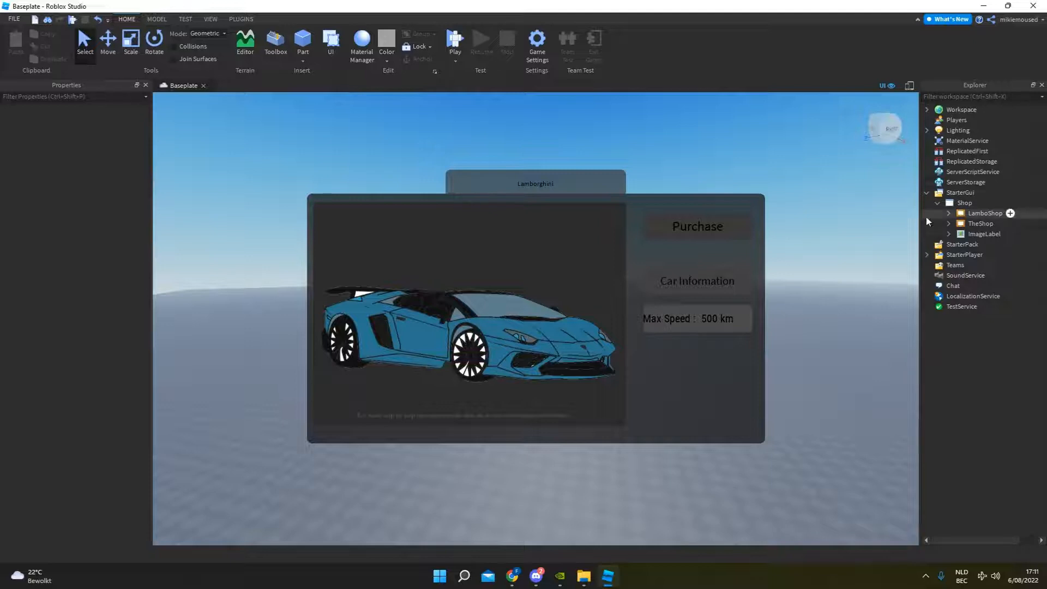
{"action": "left_click", "coordinate": [981, 213]}
{"action": "scroll", "coordinate": [77, 421], "scroll_direction": "down", "scroll_amount": 4}
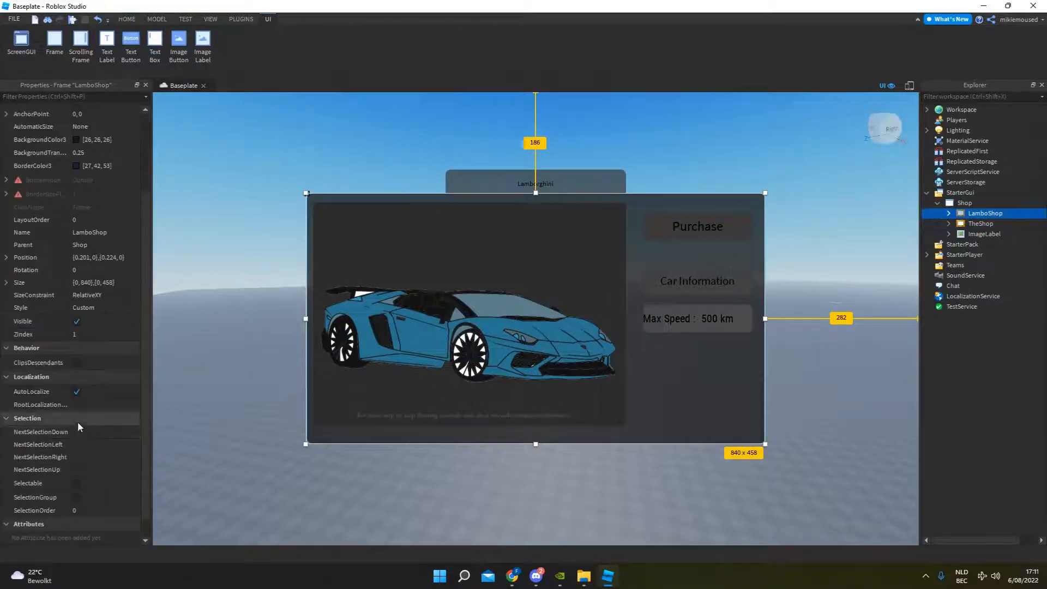
{"action": "left_click", "coordinate": [76, 321]}
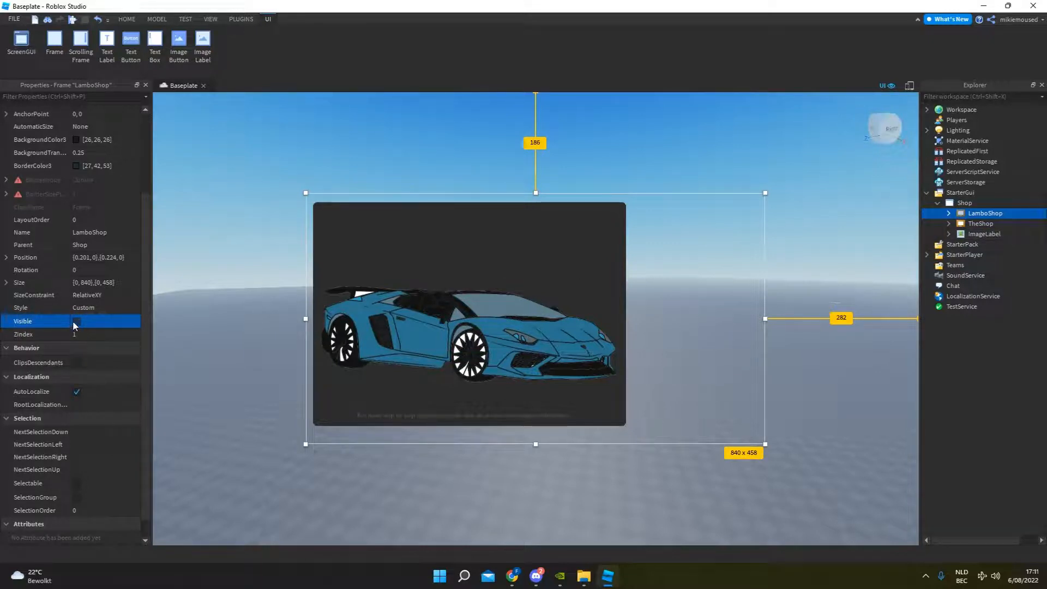
{"action": "left_click", "coordinate": [77, 321]}
Make the Lamborghini ImageLabel a child of the LamboShop frame and reposition it in the frame's left part.
{"action": "left_click", "coordinate": [975, 243]}
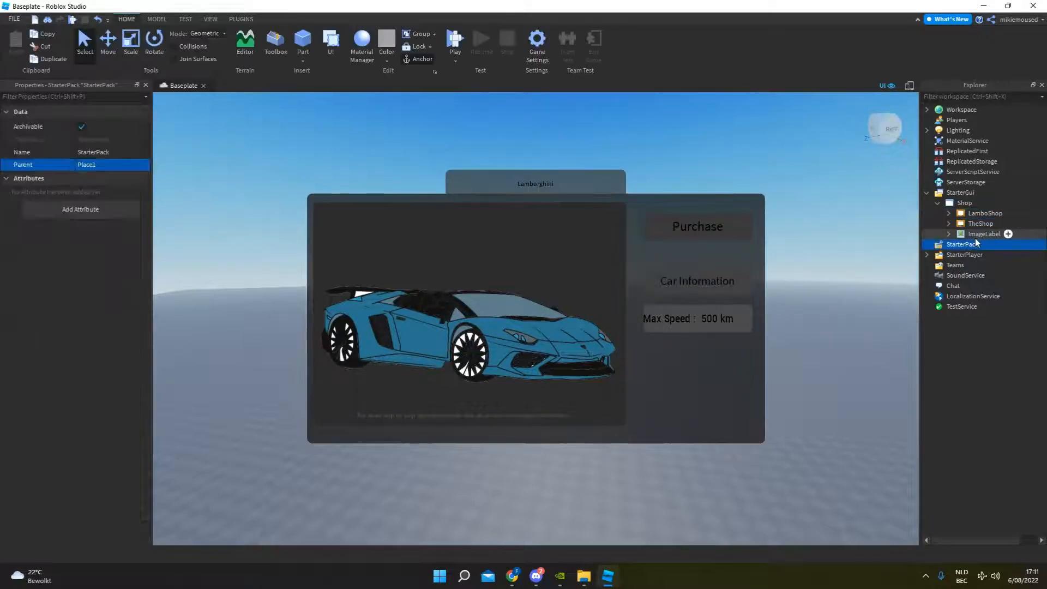
{"action": "left_click", "coordinate": [981, 234]}
{"action": "left_click_drag", "start_coordinate": [980, 230], "coordinate": [976, 214]}
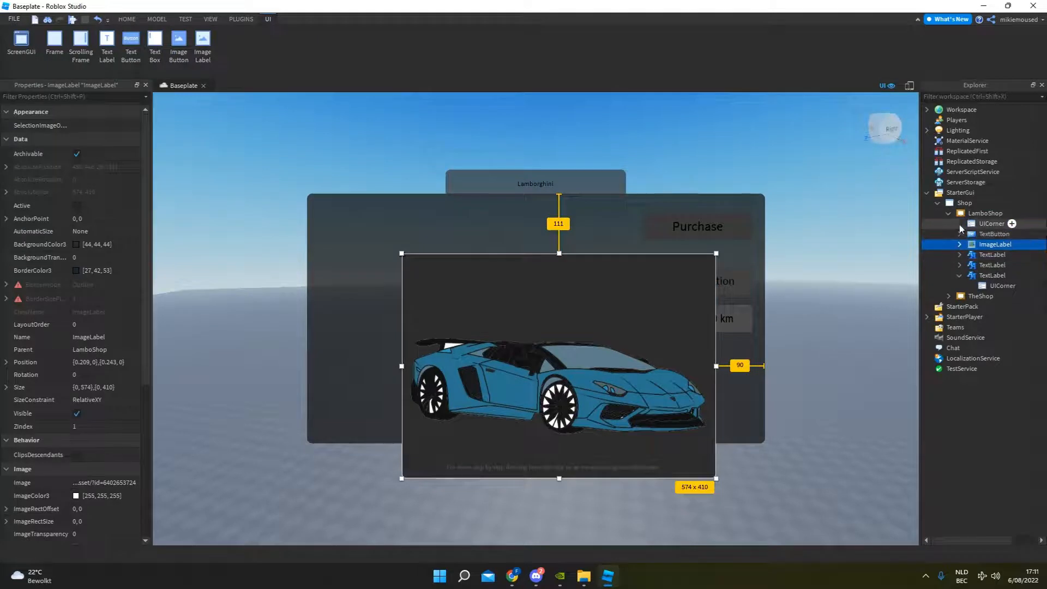
{"action": "left_click_drag", "start_coordinate": [593, 376], "coordinate": [507, 325]}
{"action": "left_click", "coordinate": [517, 124]}
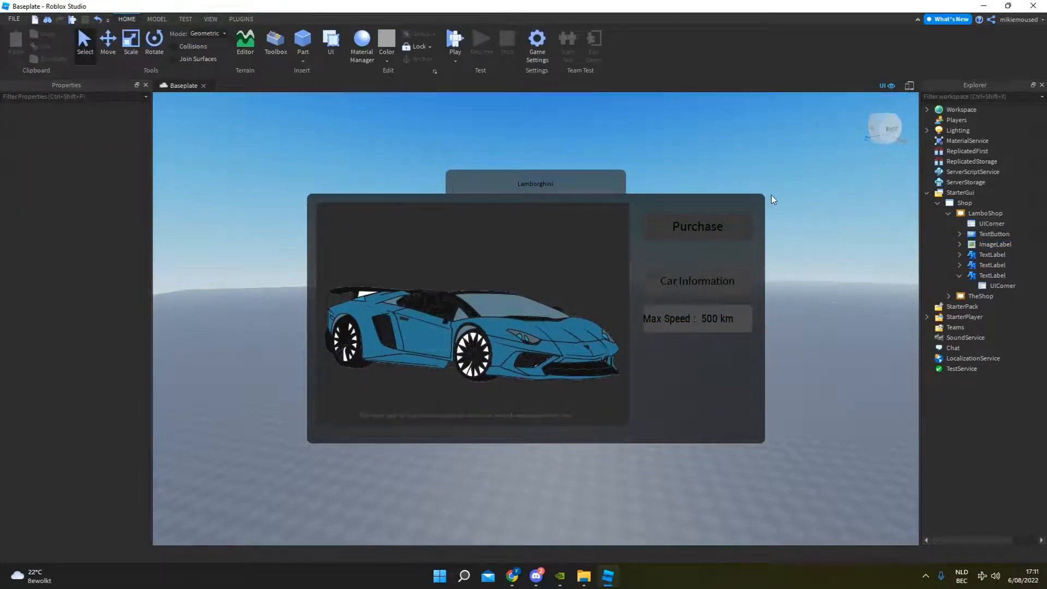
Hide the LamboShop frame by turning off its Visible property.
{"action": "left_click", "coordinate": [950, 214]}
{"action": "left_click", "coordinate": [981, 213]}
{"action": "left_click", "coordinate": [76, 426]}
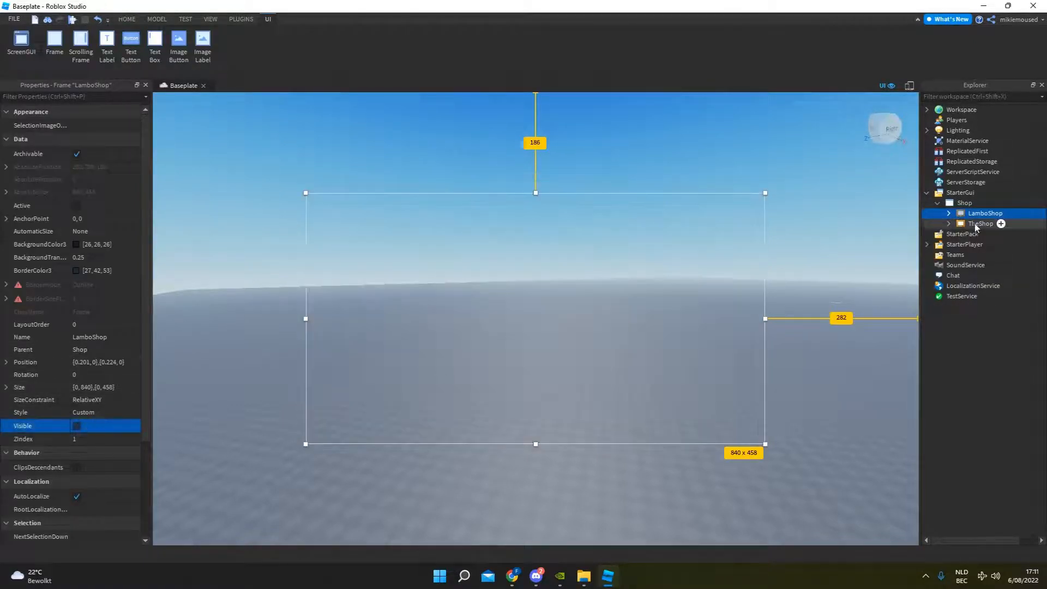
{"action": "left_click", "coordinate": [868, 217]}
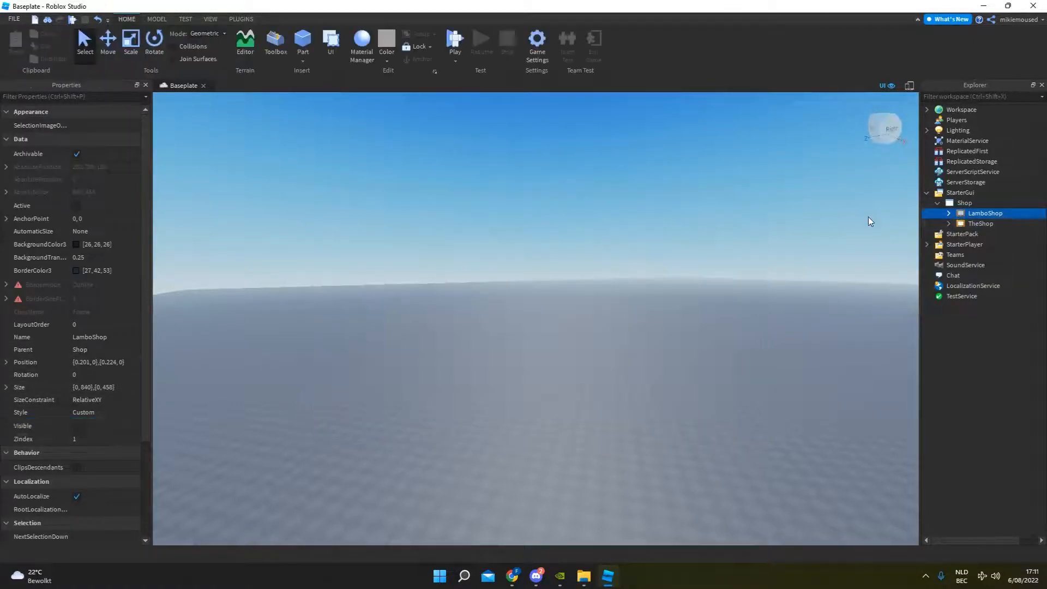
Add a TextButton to the Shop ScreenGui and place it about 589 pixels from the left and 258 from the top.
{"action": "left_click", "coordinate": [979, 203]}
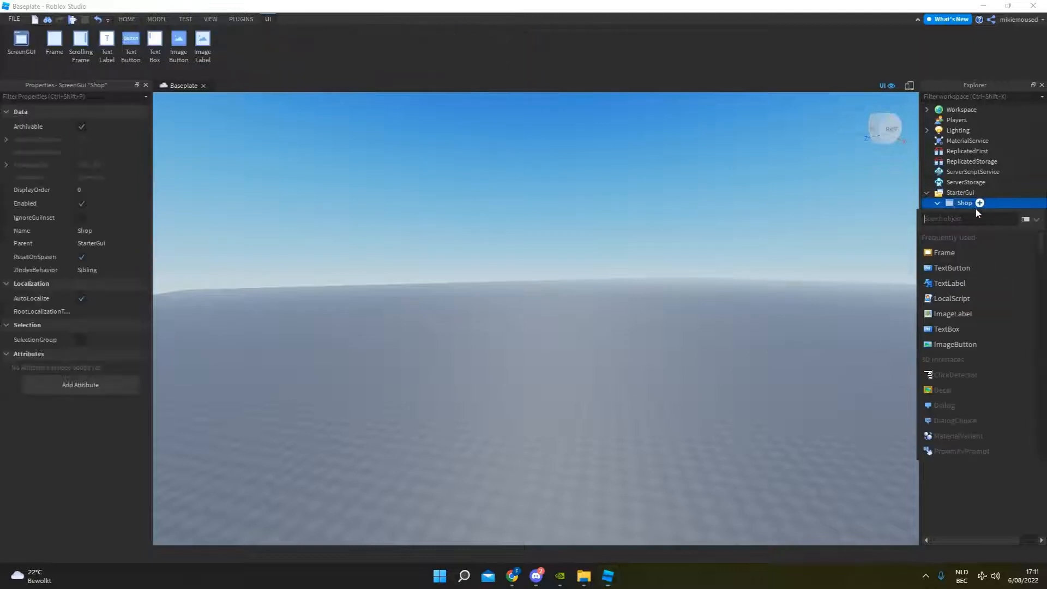
{"action": "left_click", "coordinate": [961, 269]}
{"action": "left_click_drag", "start_coordinate": [213, 107], "coordinate": [534, 247]}
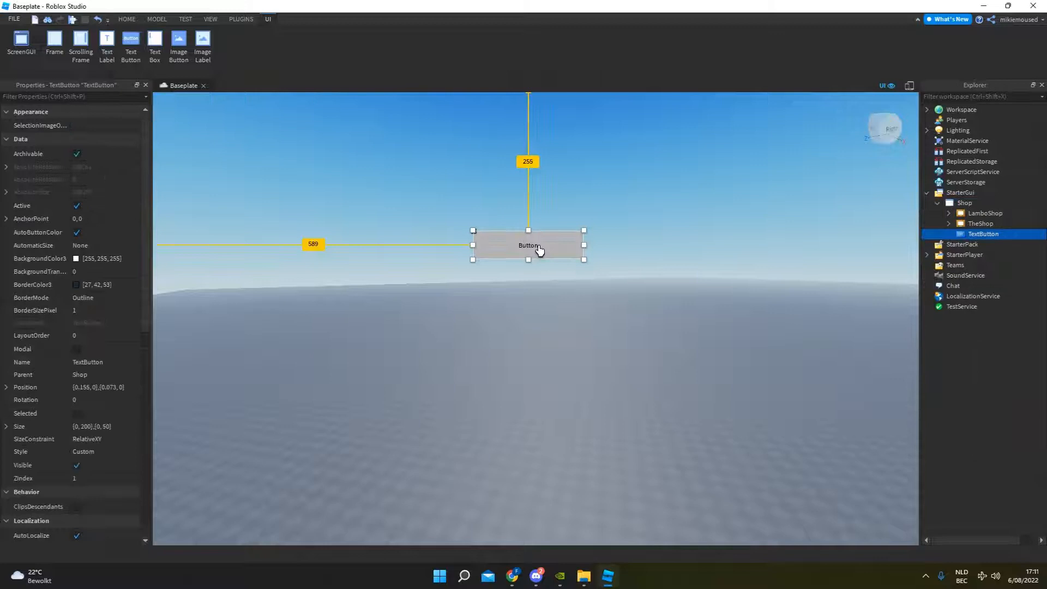
Change the new button's text to "Open Car Shop".
{"action": "double_click", "coordinate": [503, 240]}
{"action": "type", "text": "o"}
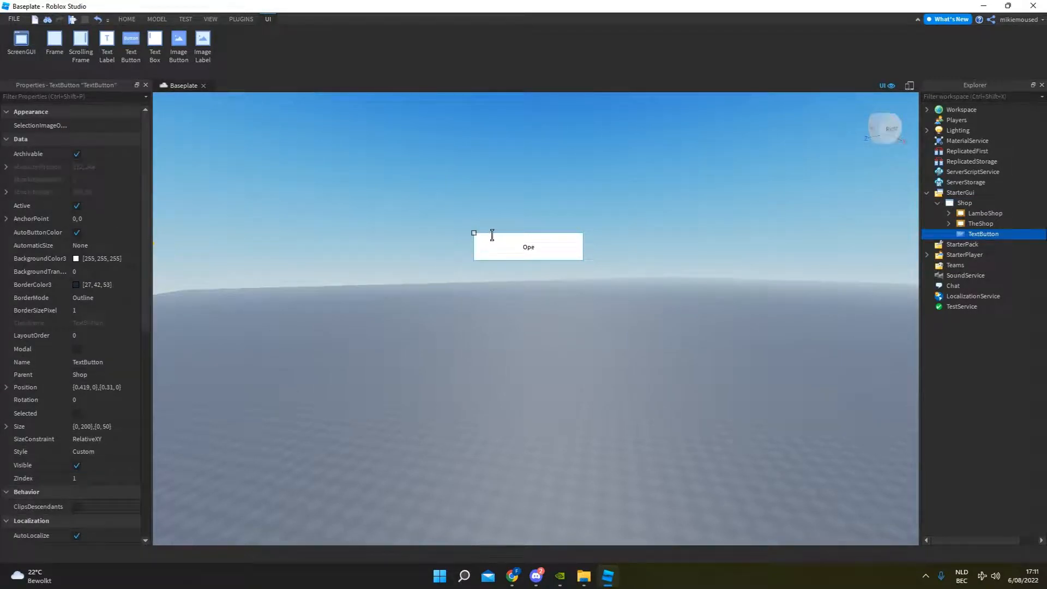
{"action": "type", "text": "pen Car Shop"}
{"action": "key", "text": "Return"}
Set the Open Car Shop button's background colour to dark grey, RGB 61, 61, 61.
{"action": "left_click", "coordinate": [91, 260]}
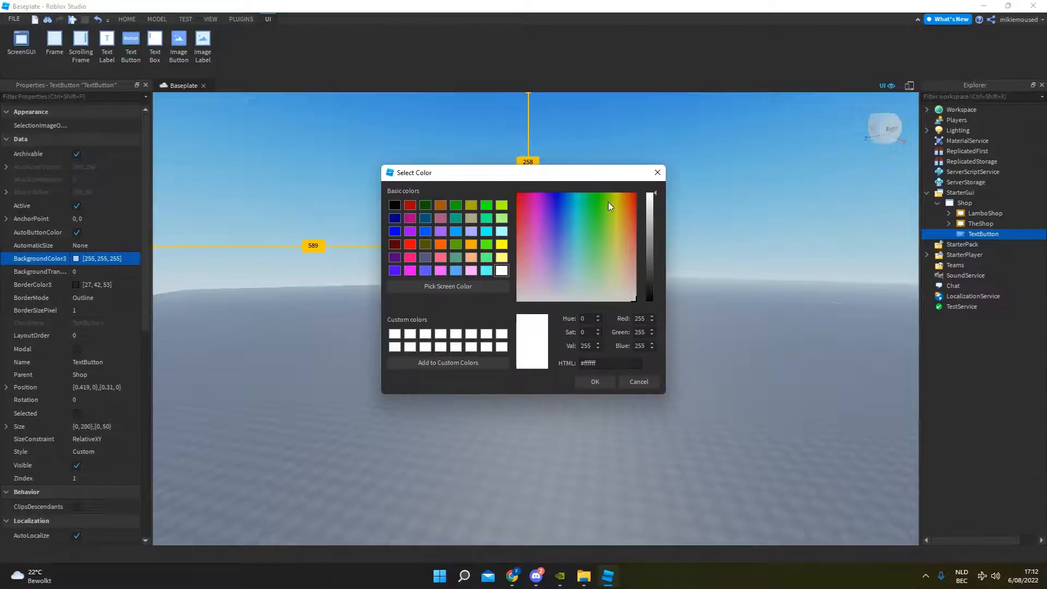
{"action": "left_click_drag", "start_coordinate": [649, 203], "coordinate": [648, 258]}
{"action": "left_click_drag", "start_coordinate": [623, 172], "coordinate": [352, 156]}
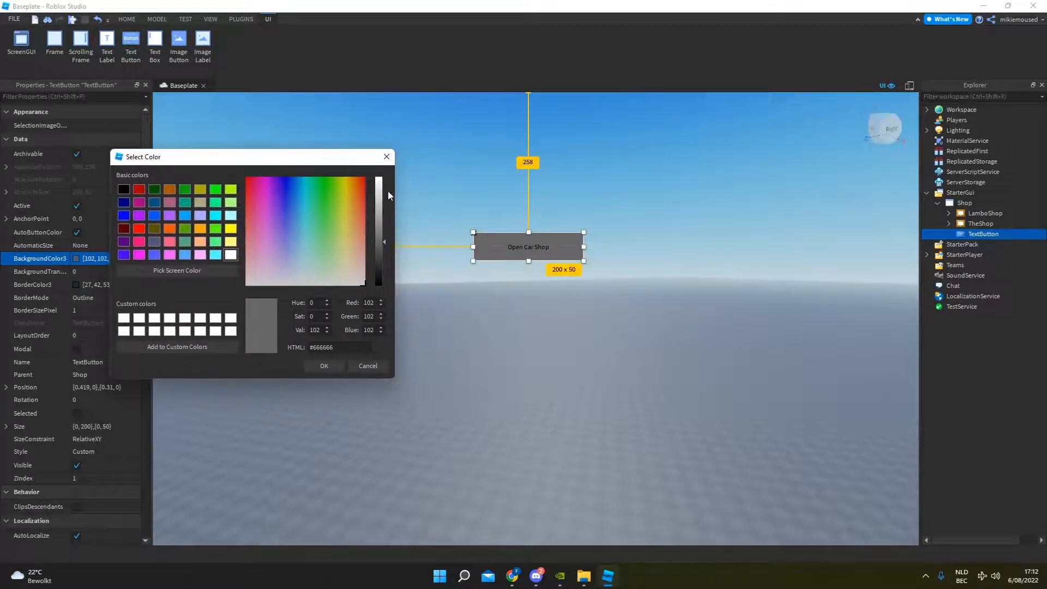
{"action": "left_click_drag", "start_coordinate": [375, 254], "coordinate": [378, 259]}
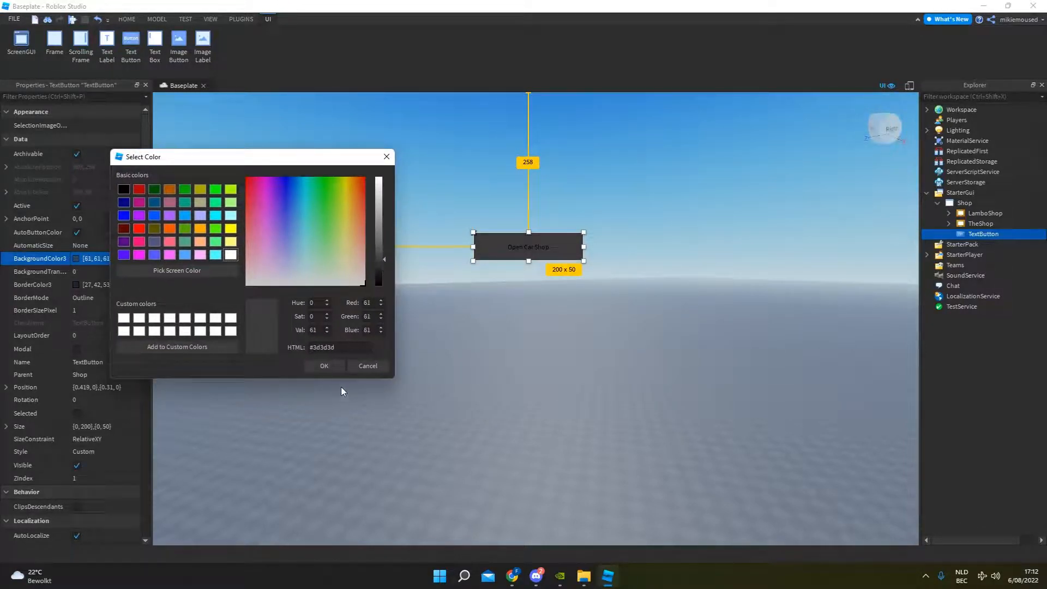
{"action": "left_click", "coordinate": [324, 365]}
Set the Open Car Shop button's background transparency to 0.25.
{"action": "left_click", "coordinate": [88, 96]}
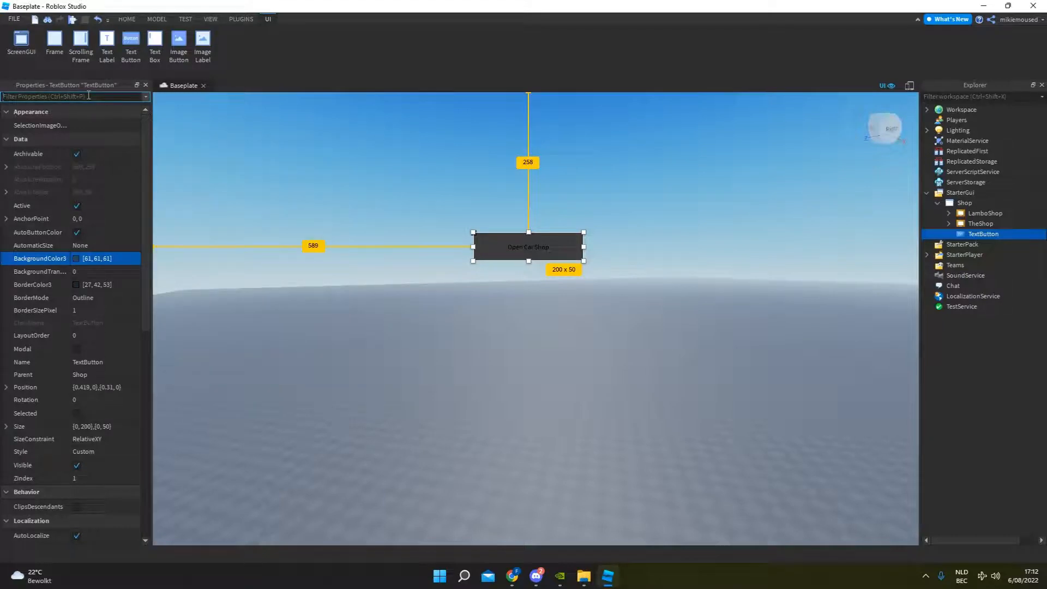
{"action": "type", "text": "Bkac"}
{"action": "key", "text": "BackSpace"}
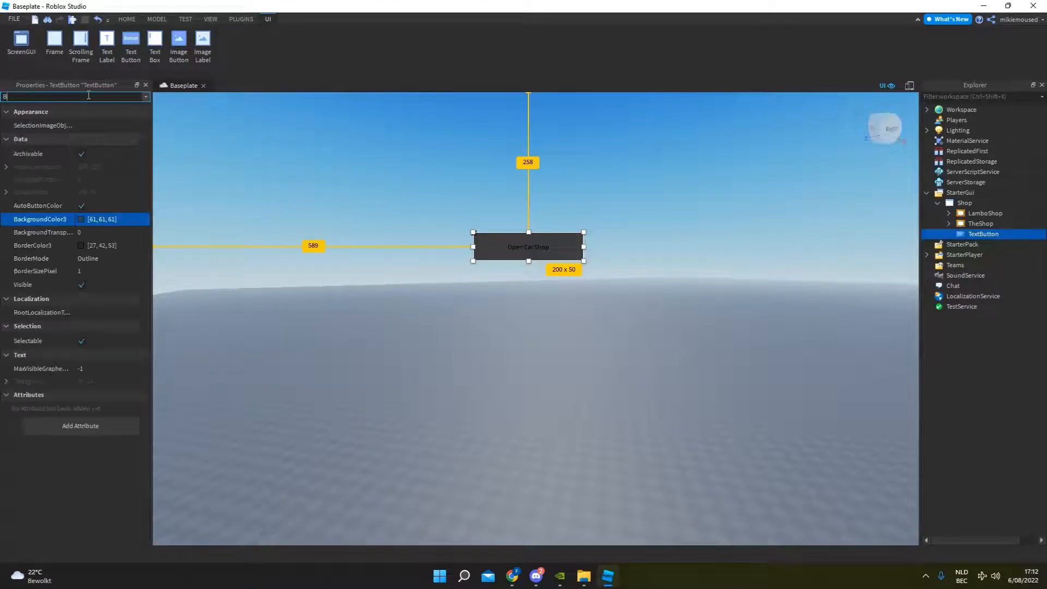
{"action": "type", "text": "ackg"}
{"action": "left_click", "coordinate": [95, 138]}
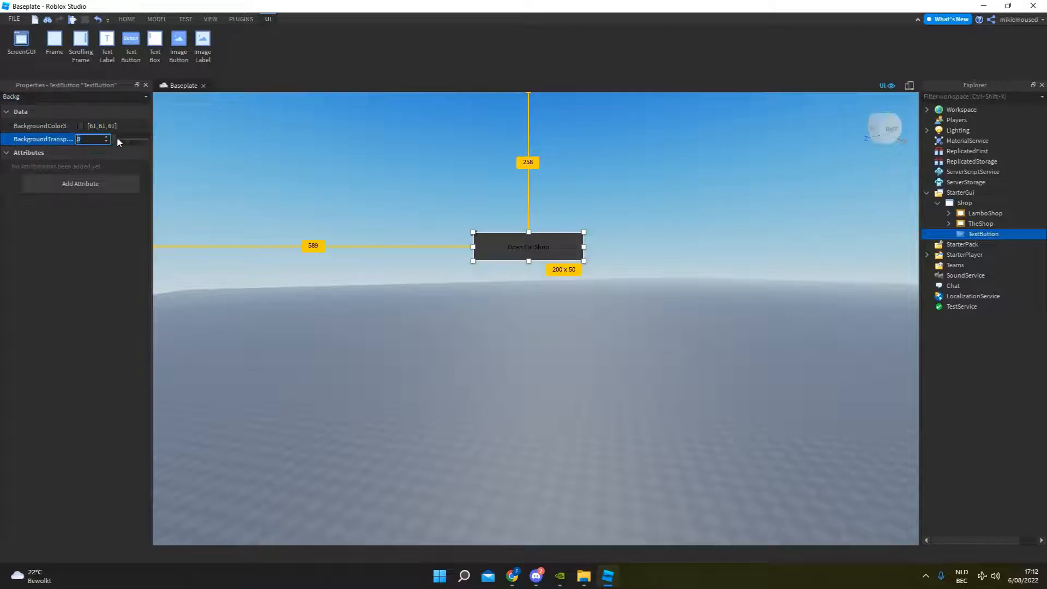
{"action": "type", "text": "0.5"}
{"action": "key", "text": "BackSpace"}
{"action": "type", "text": "1"}
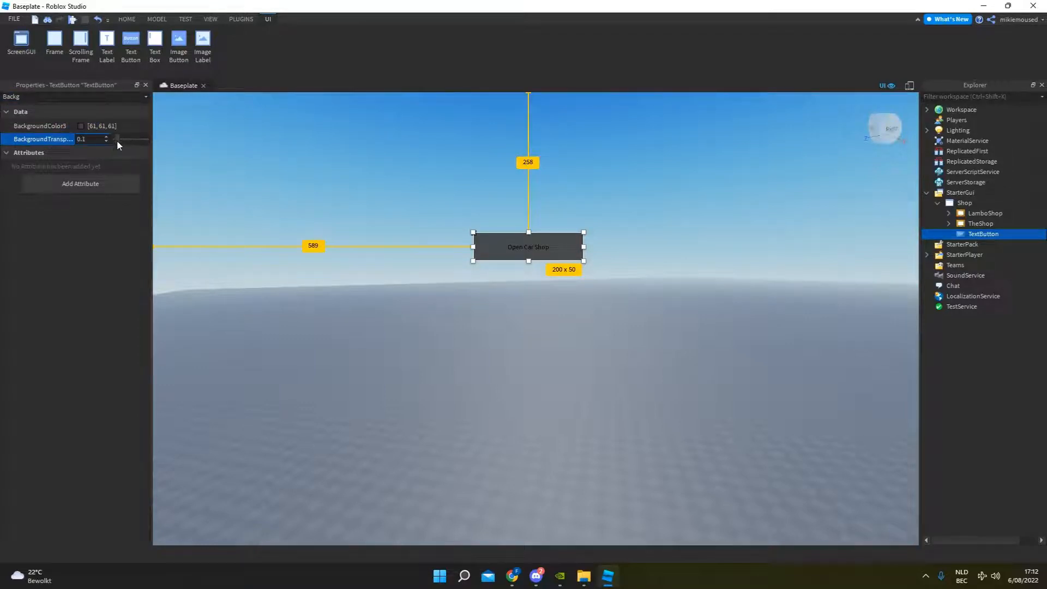
{"action": "mouse_move", "coordinate": [116, 139]}
{"action": "left_mouse_down"}
{"action": "mouse_move", "coordinate": [130, 136]}
{"action": "mouse_move", "coordinate": [120, 138]}
{"action": "left_mouse_up"}
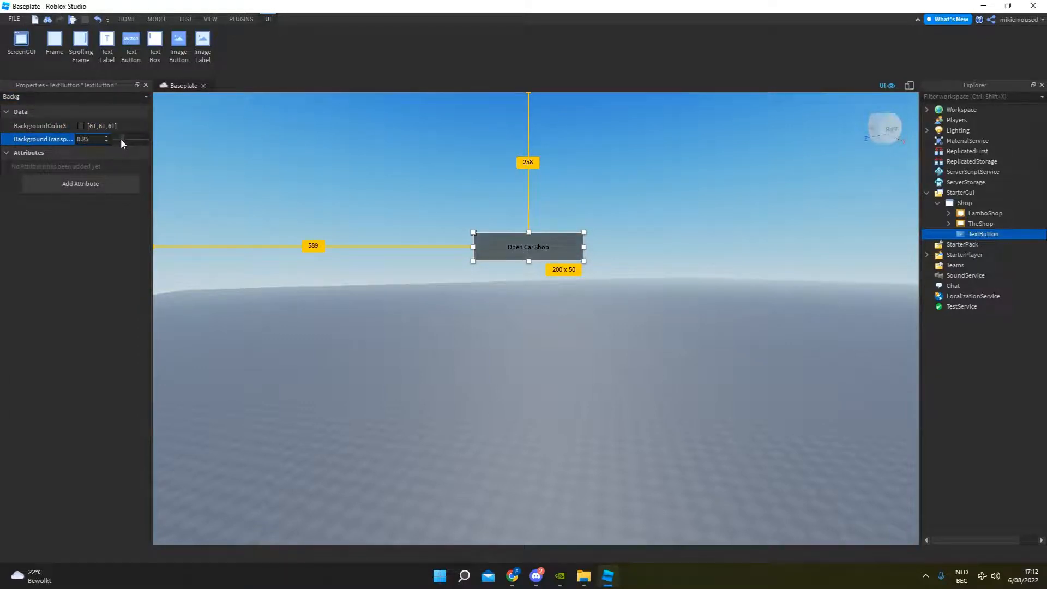
{"action": "left_click", "coordinate": [224, 140]}
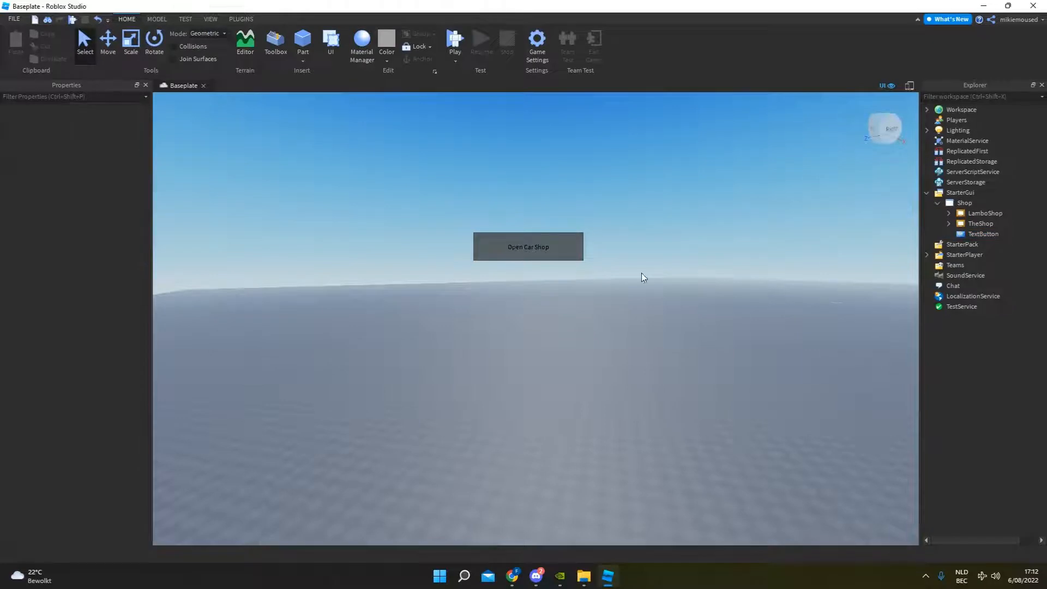
Set the Open Car Shop button's text size to 22.
{"action": "left_click", "coordinate": [1000, 234]}
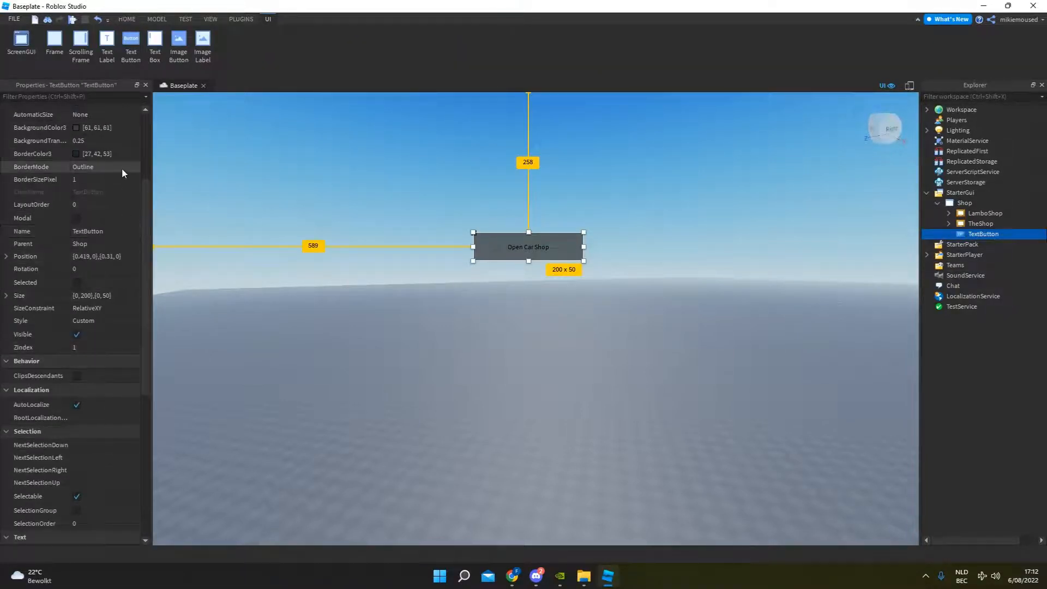
{"action": "scroll", "coordinate": [86, 460], "scroll_direction": "down", "scroll_amount": 5}
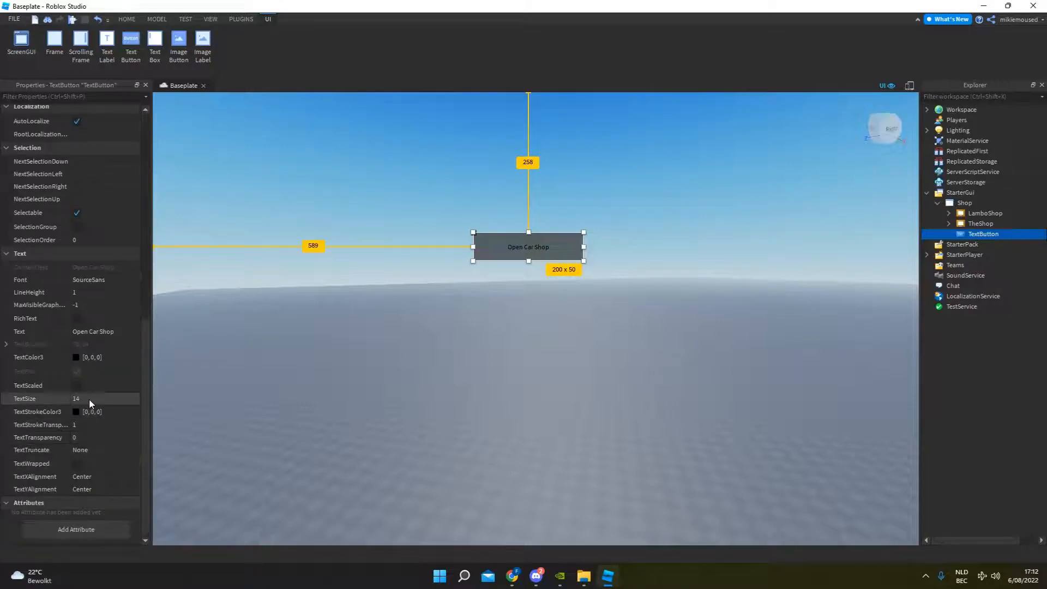
{"action": "left_click", "coordinate": [90, 400]}
{"action": "type", "text": "22"}
{"action": "key", "text": "Return"}
Change the font of the Open Car Shop button's text to Sarpanch.
{"action": "left_click", "coordinate": [93, 332]}
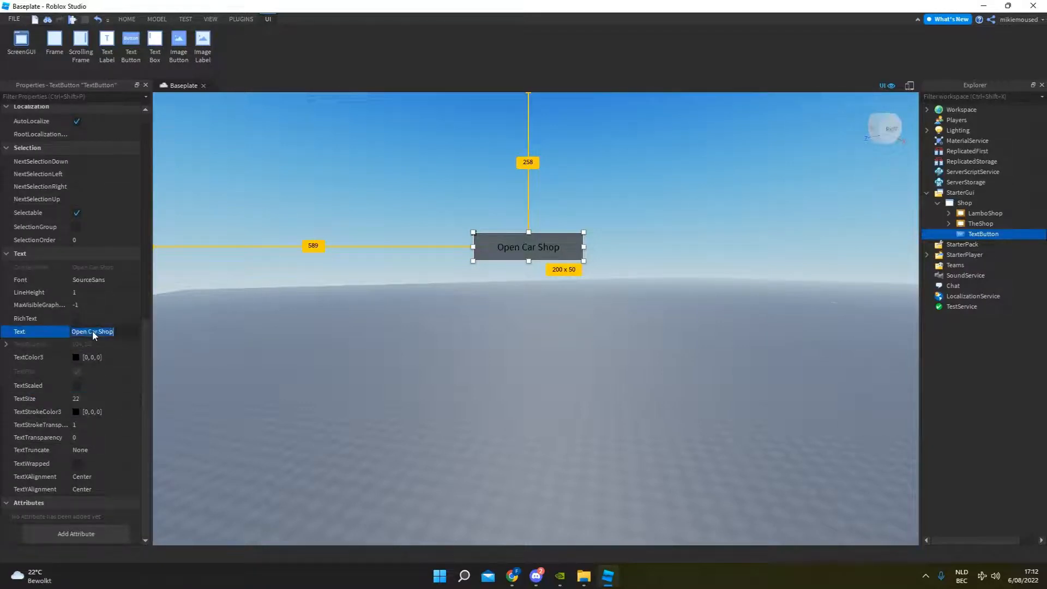
{"action": "left_click", "coordinate": [93, 281]}
{"action": "left_click", "coordinate": [105, 279]}
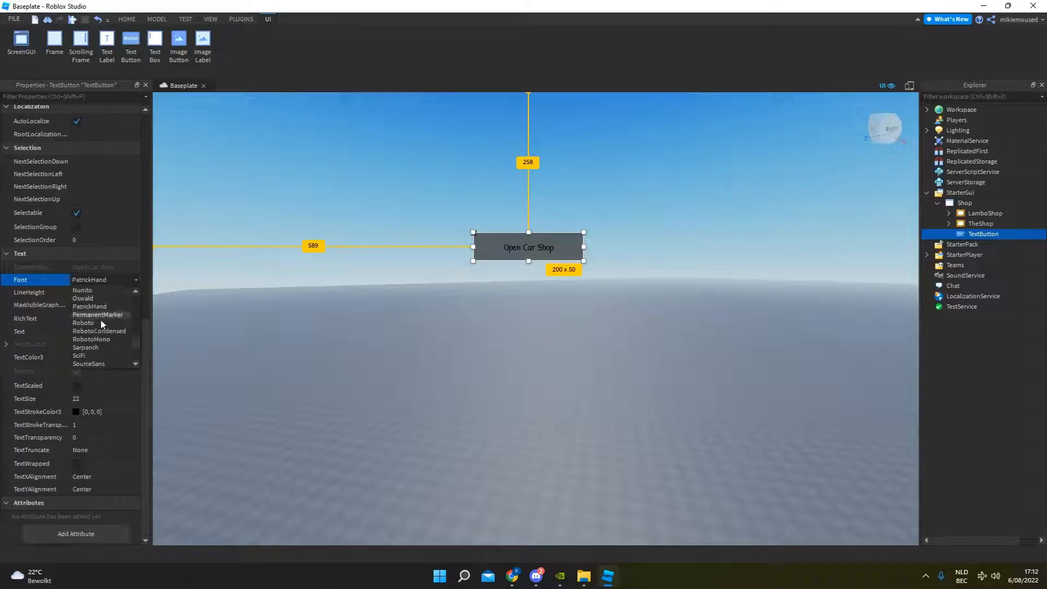
{"action": "left_click", "coordinate": [97, 317]}
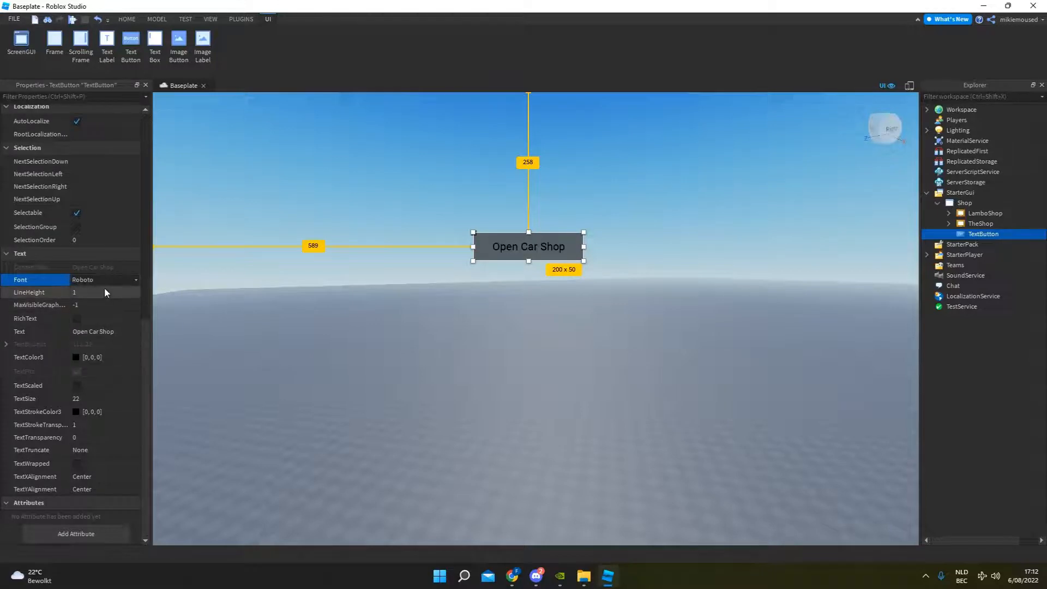
{"action": "left_click", "coordinate": [105, 279]}
{"action": "left_click", "coordinate": [107, 321]}
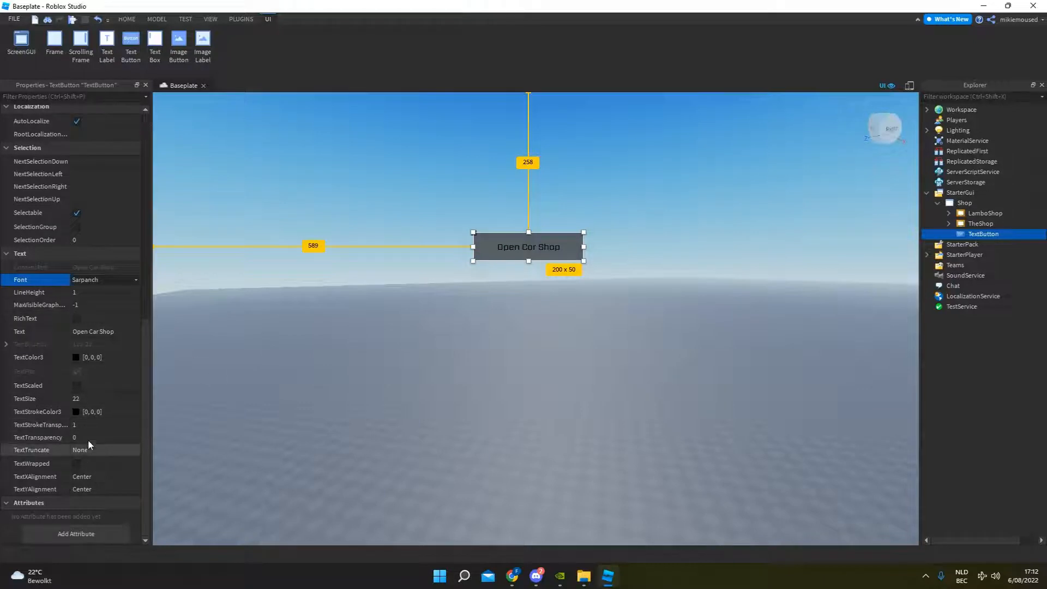
Increase the Open Car Shop button's text size to 33.
{"action": "left_click", "coordinate": [94, 399]}
{"action": "left_click_drag", "start_coordinate": [113, 398], "coordinate": [121, 402]}
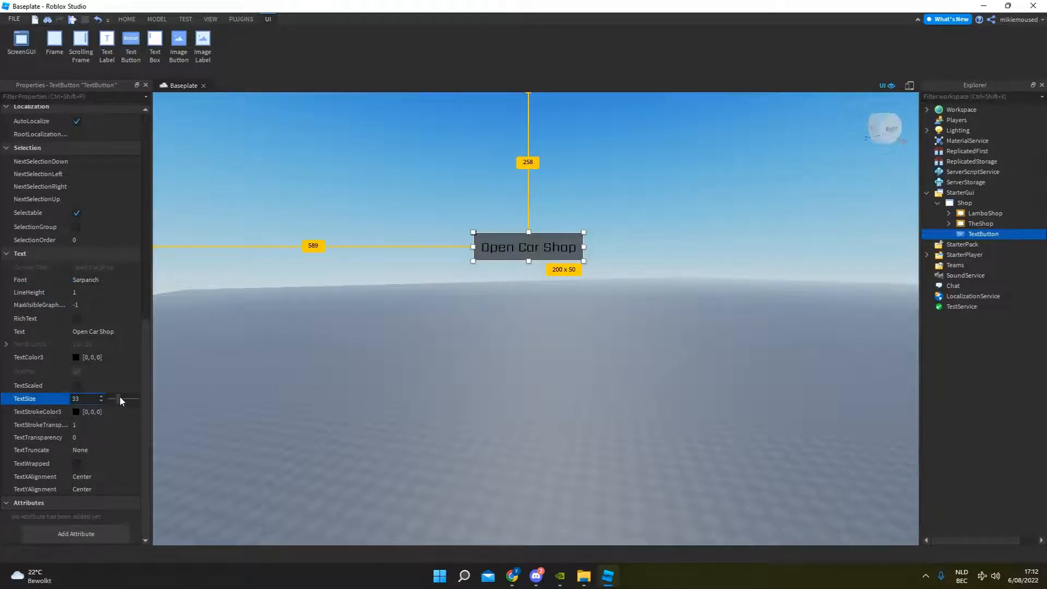
{"action": "left_click", "coordinate": [445, 319]}
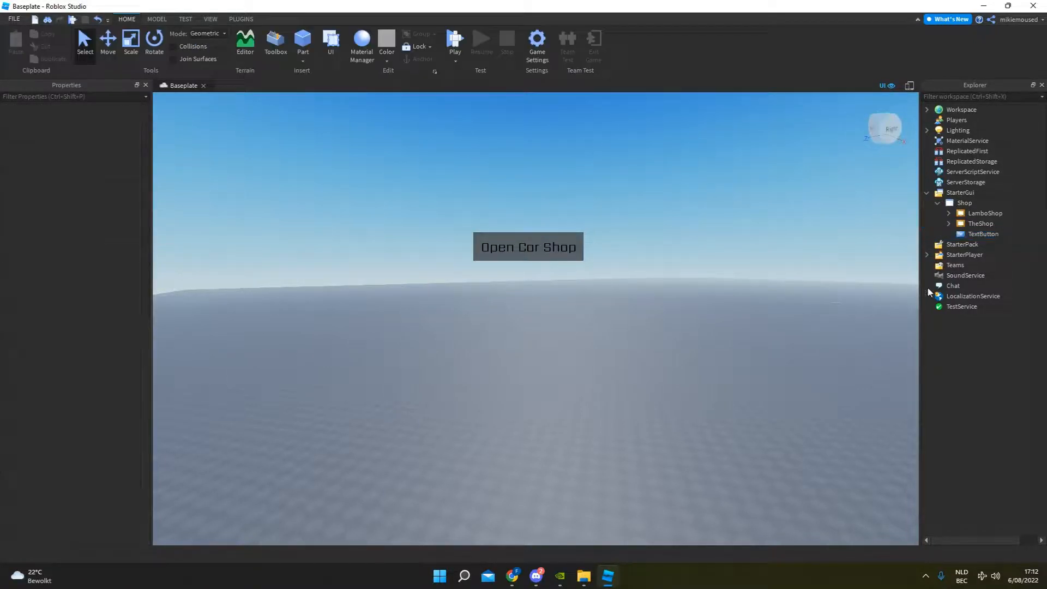
Add a UICorner object to the Open Car Shop TextButton to round its corners.
{"action": "left_click", "coordinate": [982, 234]}
{"action": "left_click", "coordinate": [1008, 234]}
{"action": "type", "text": "ui"}
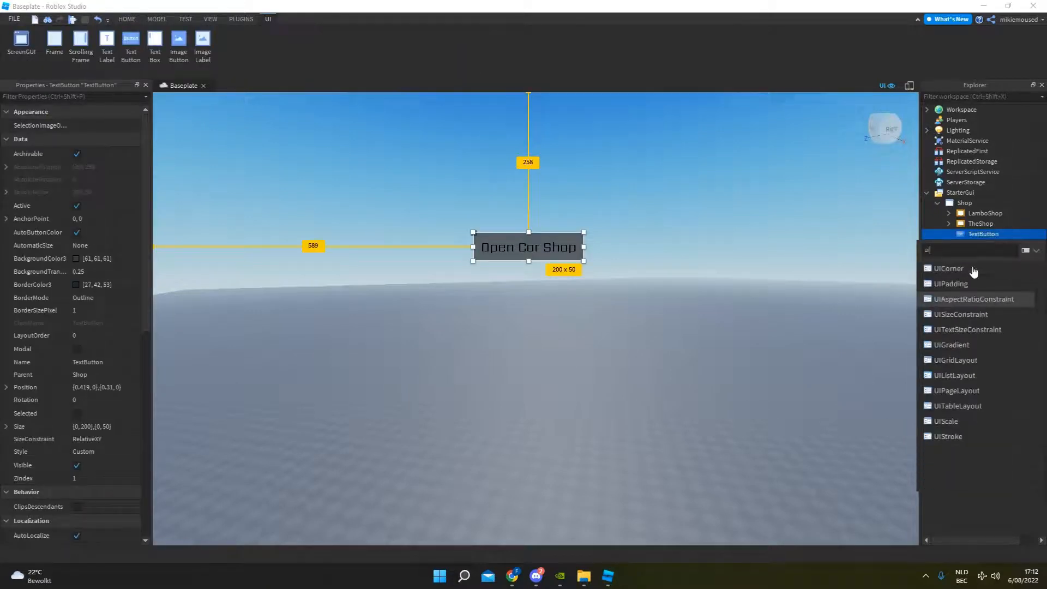
{"action": "left_click", "coordinate": [948, 268]}
{"action": "left_click", "coordinate": [946, 235]}
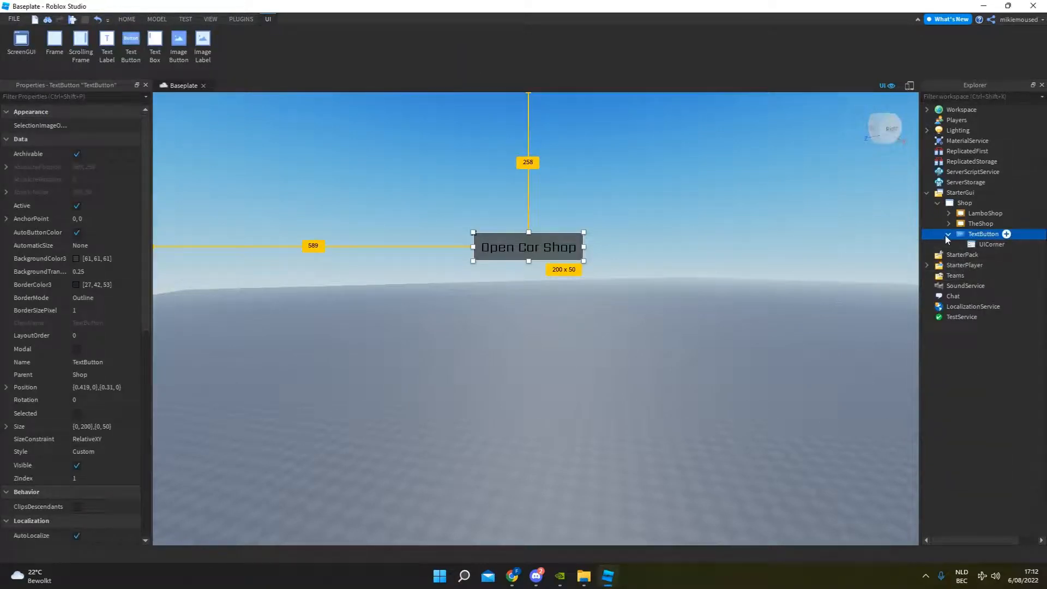
{"action": "left_click", "coordinate": [946, 235]}
Move the Open Car Shop button to the middle of the screen, about 602 pixels from the left and 390 from the top.
{"action": "left_click", "coordinate": [970, 236]}
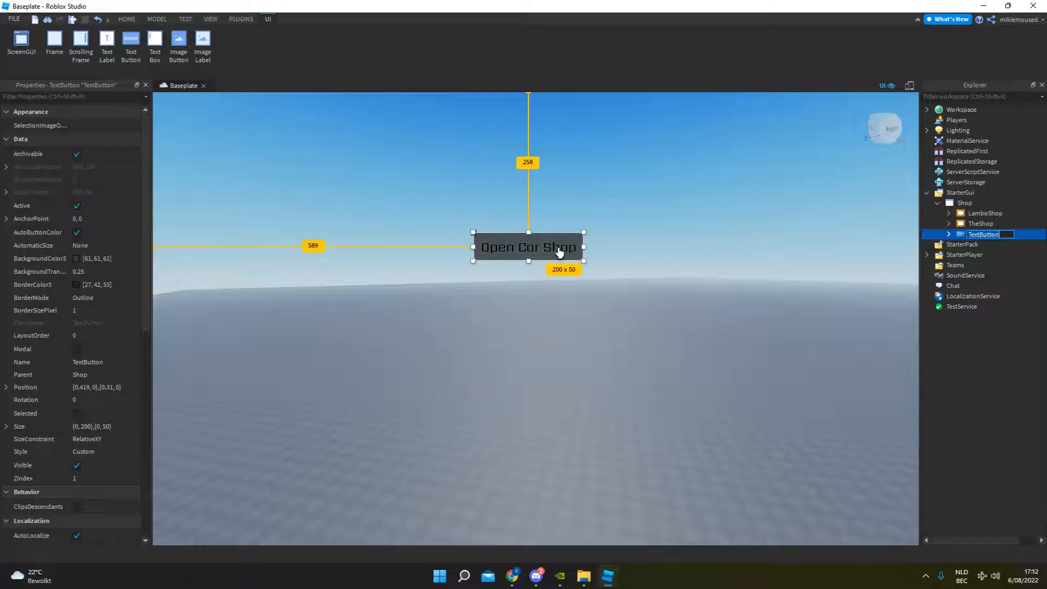
{"action": "left_click_drag", "start_coordinate": [559, 251], "coordinate": [557, 73]}
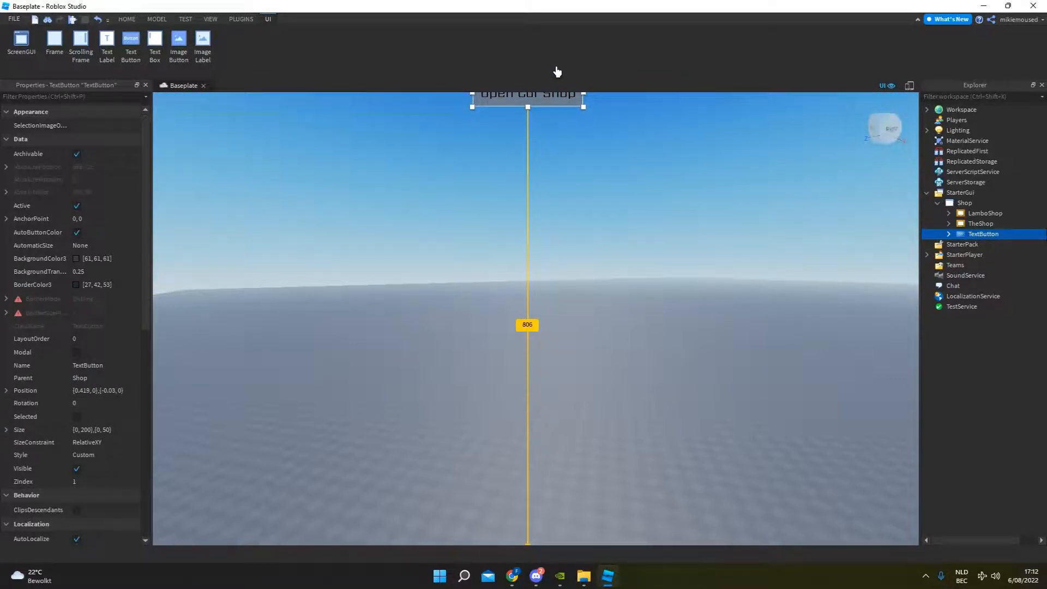
{"action": "left_click", "coordinate": [556, 129]}
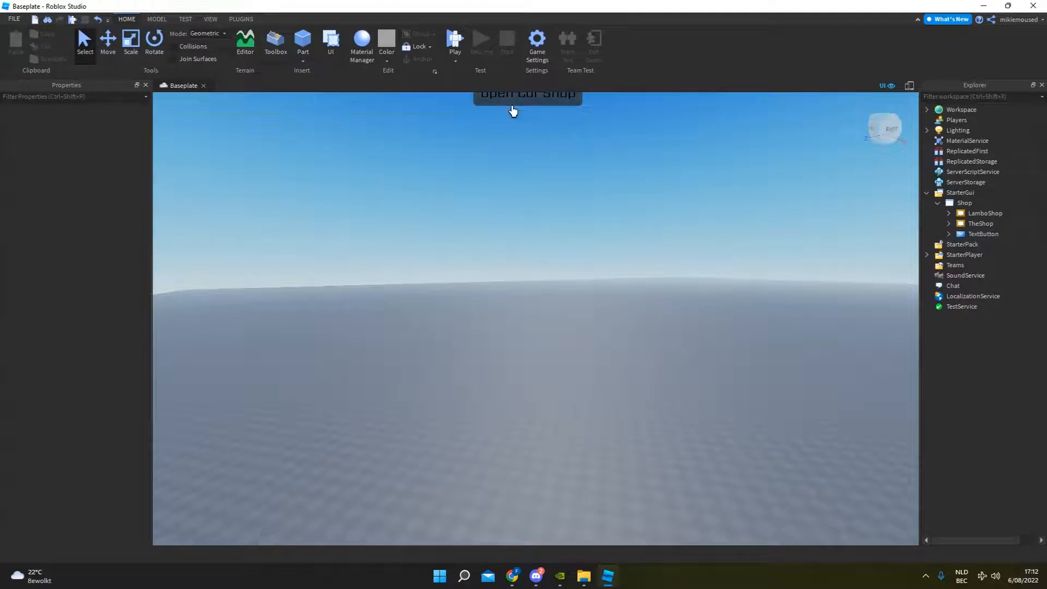
{"action": "left_click", "coordinate": [1003, 233]}
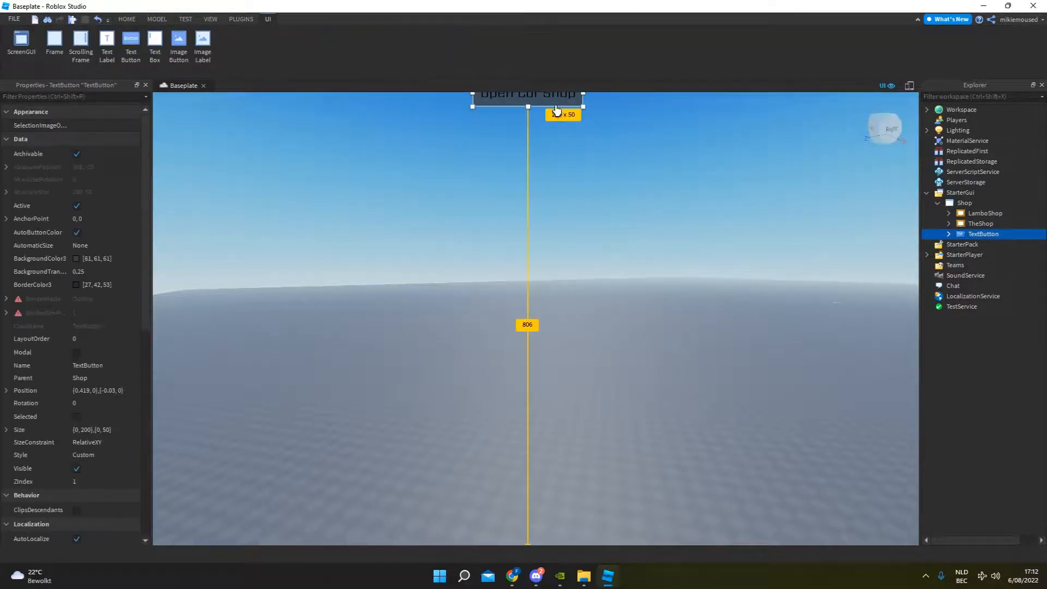
{"action": "left_click_drag", "start_coordinate": [556, 104], "coordinate": [558, 327]}
{"action": "left_click", "coordinate": [703, 239]}
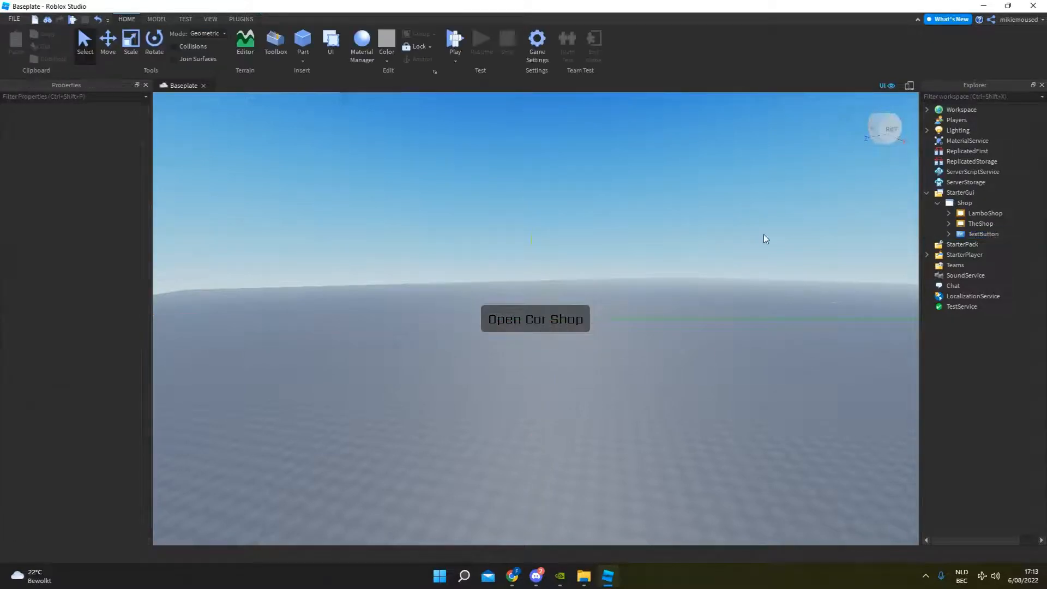
Add a LocalScript to the Open Car Shop TextButton and delete its default print line.
{"action": "left_click", "coordinate": [1034, 234]}
{"action": "left_click", "coordinate": [1006, 234]}
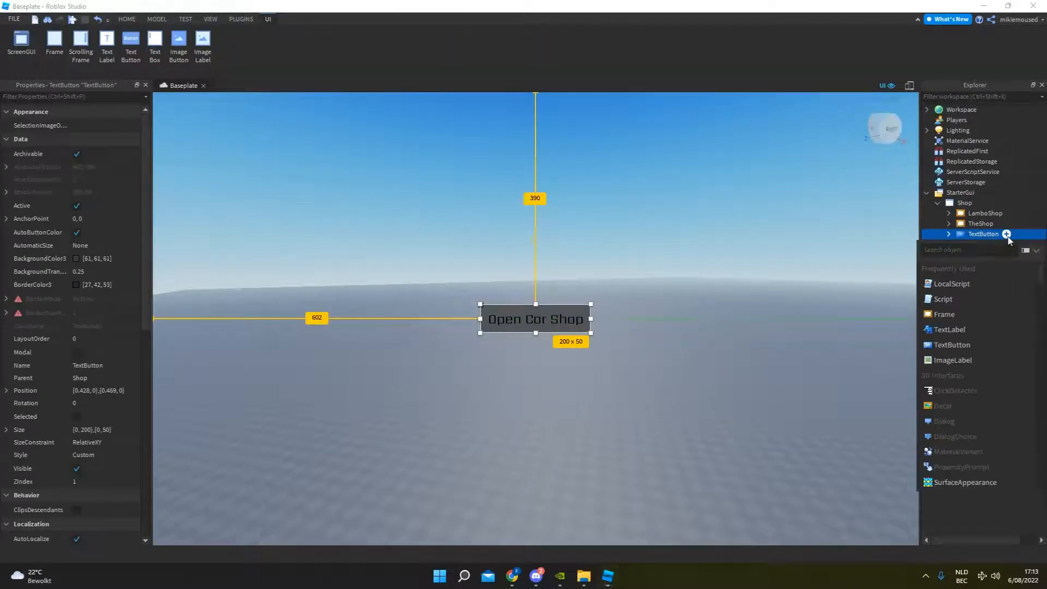
{"action": "left_click", "coordinate": [968, 290]}
{"action": "key", "text": "ctrl+a"}
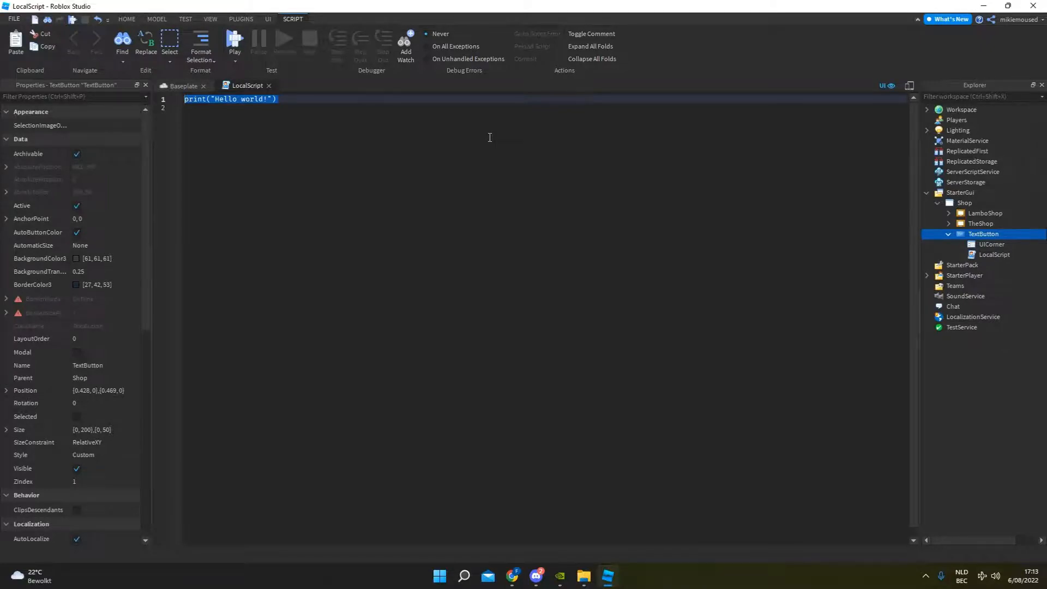
{"action": "key", "text": "BackSpace"}
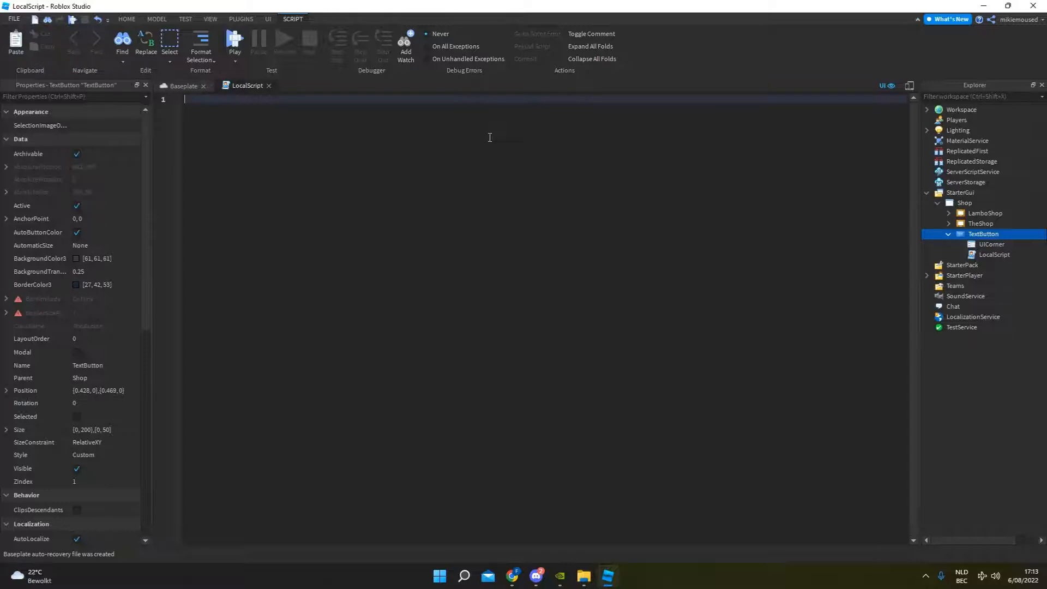
{"action": "type", "text": "local playe"}
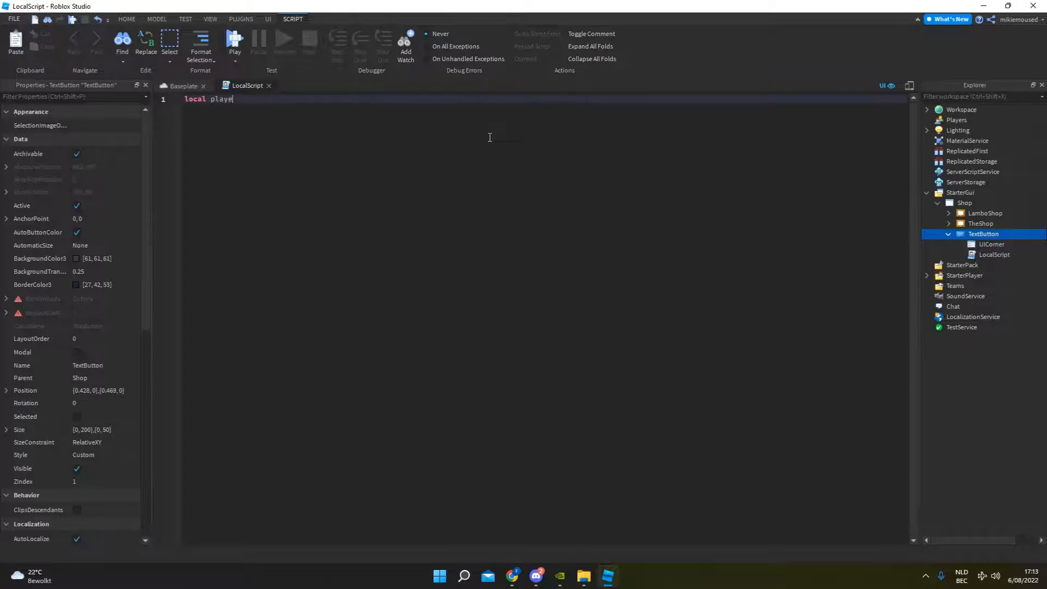
{"action": "key", "text": "ctrl+BackSpace"}
{"action": "key", "text": "ctrl+BackSpace"}
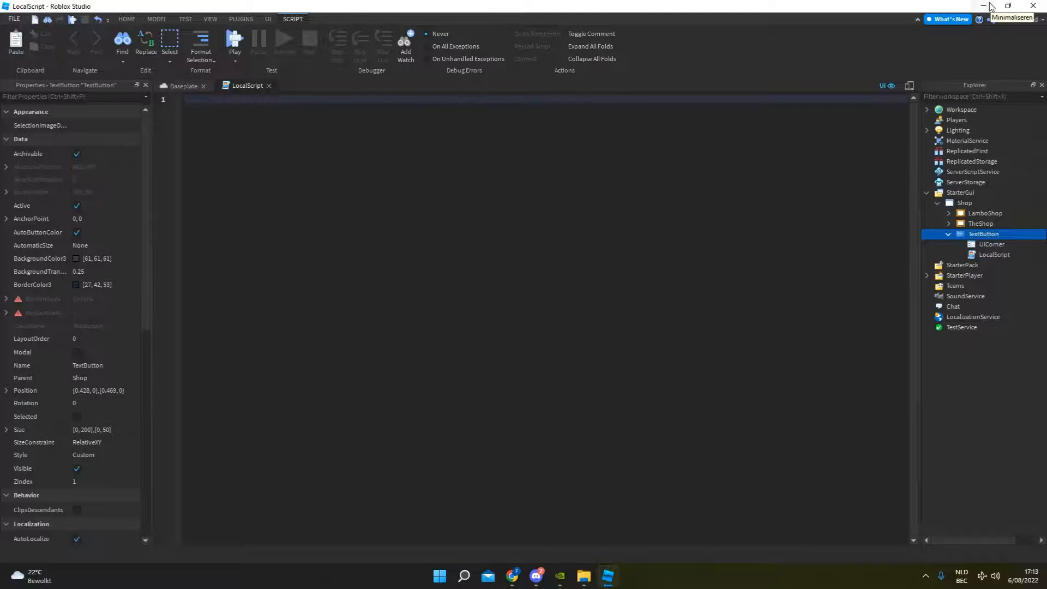
Write a click handler in the Open Car Shop button's script with script.Parent.MouseButton1Click:Connect(function()).
{"action": "type", "text": "script.Parent."}
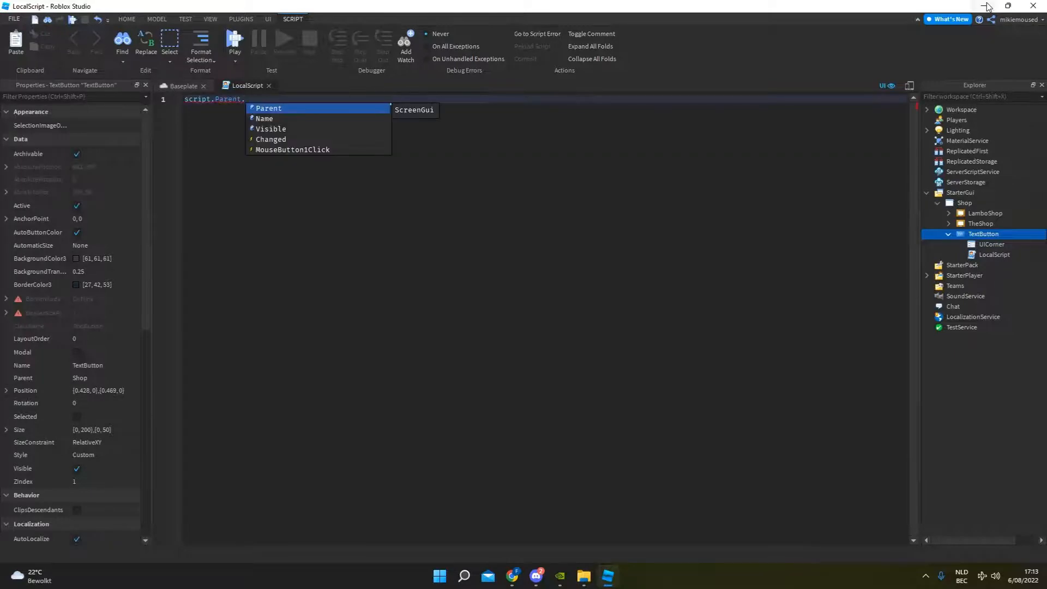
{"action": "type", "text": "MouseButton1Click"}
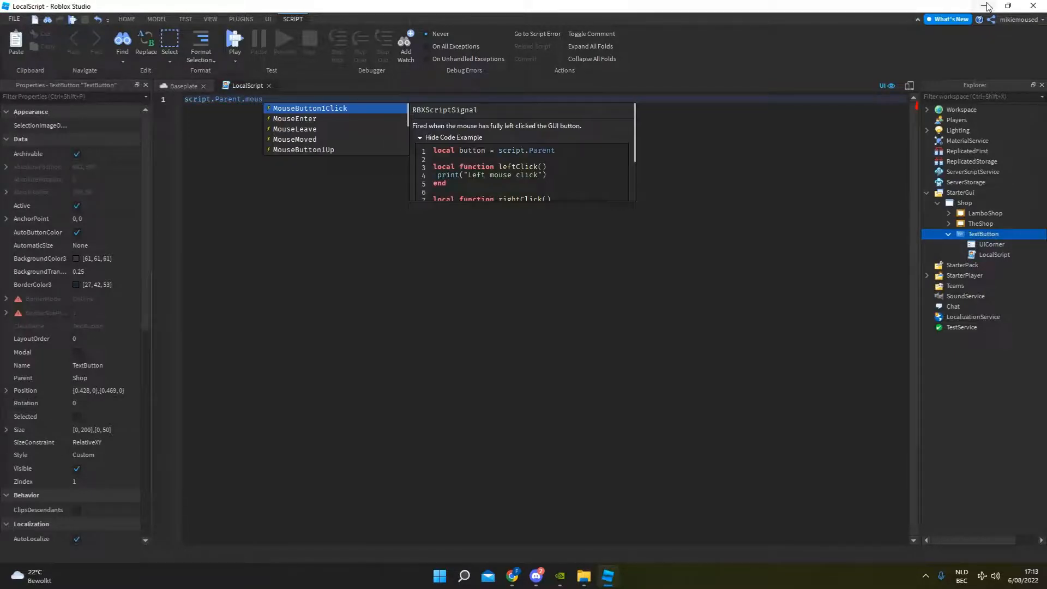
{"action": "key", "text": "Tab"}
{"action": "type", "text": ":Connect(function"}
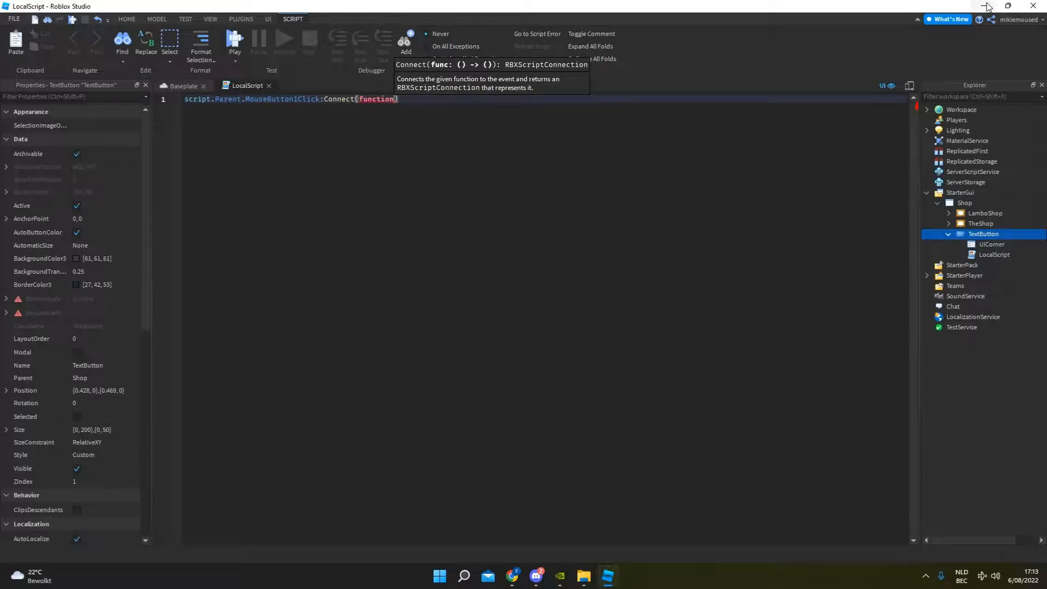
{"action": "type", "text": "()"}
{"action": "key", "text": "Return"}
{"action": "type", "text": "s"}
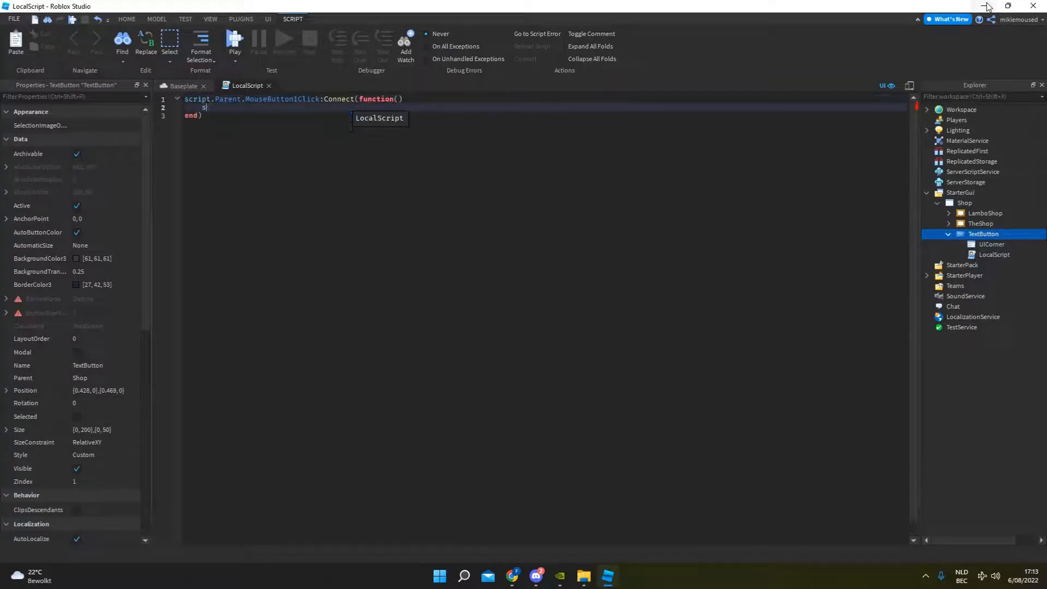
{"action": "type", "text": "cript."}
{"action": "key", "text": "Tab"}
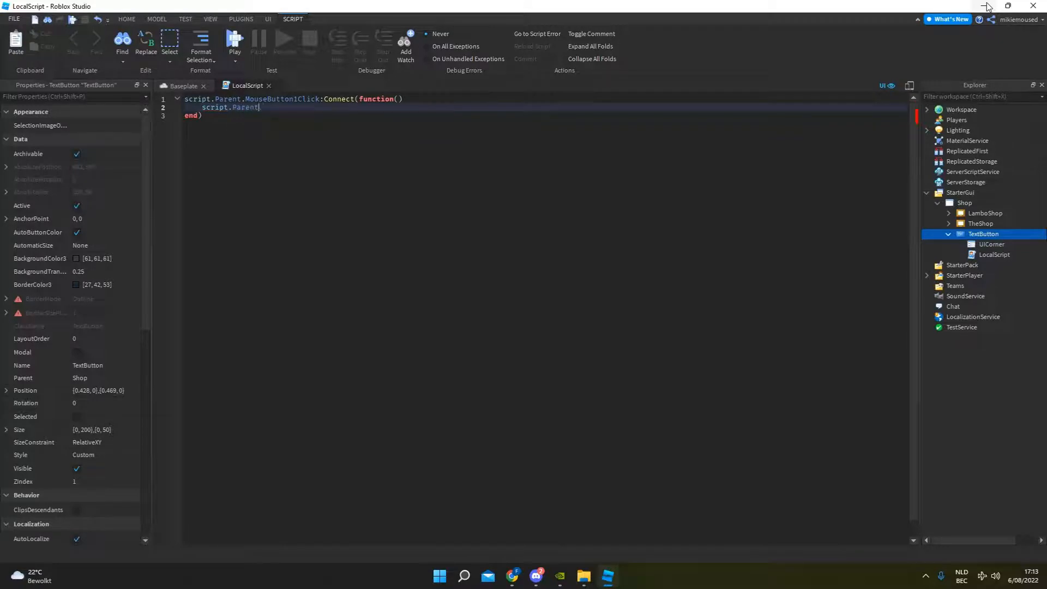
{"action": "type", "text": "."}
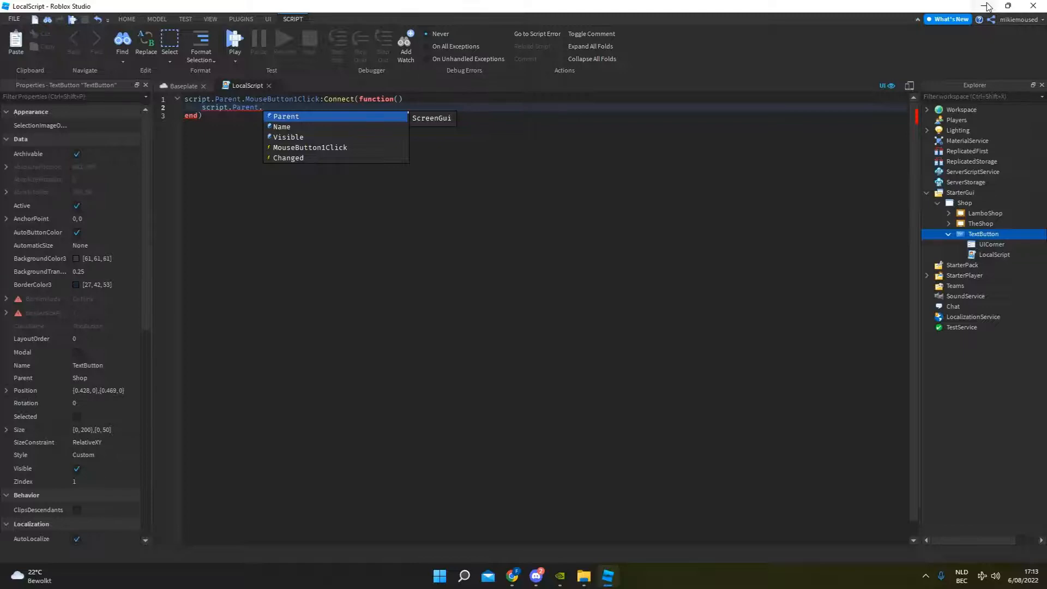
{"action": "type", "text": "the"}
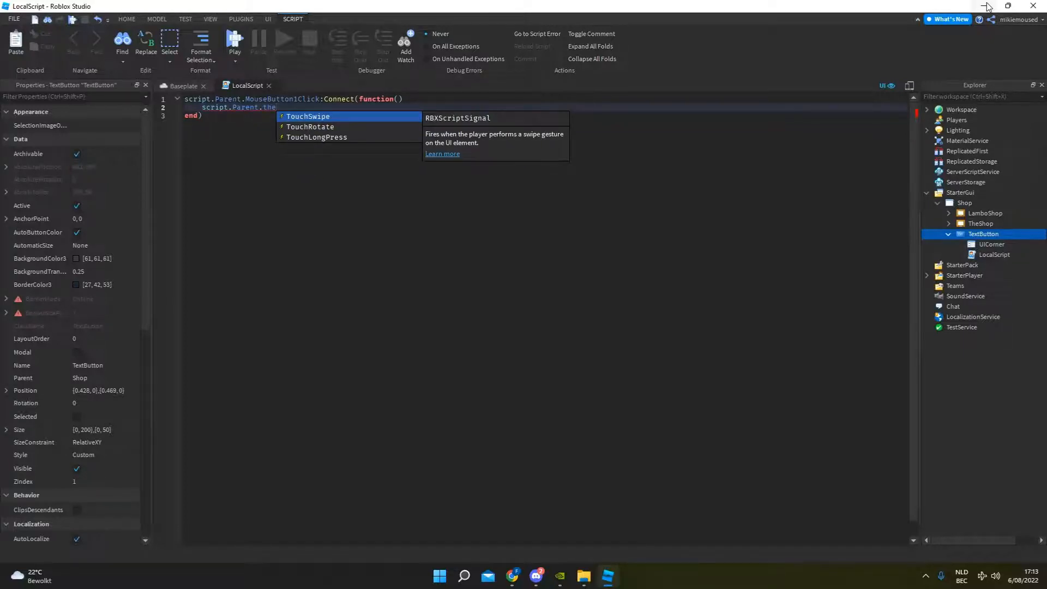
{"action": "key", "text": "BackSpace"}
{"action": "key", "text": "BackSpace"}
{"action": "key", "text": "BackSpace"}
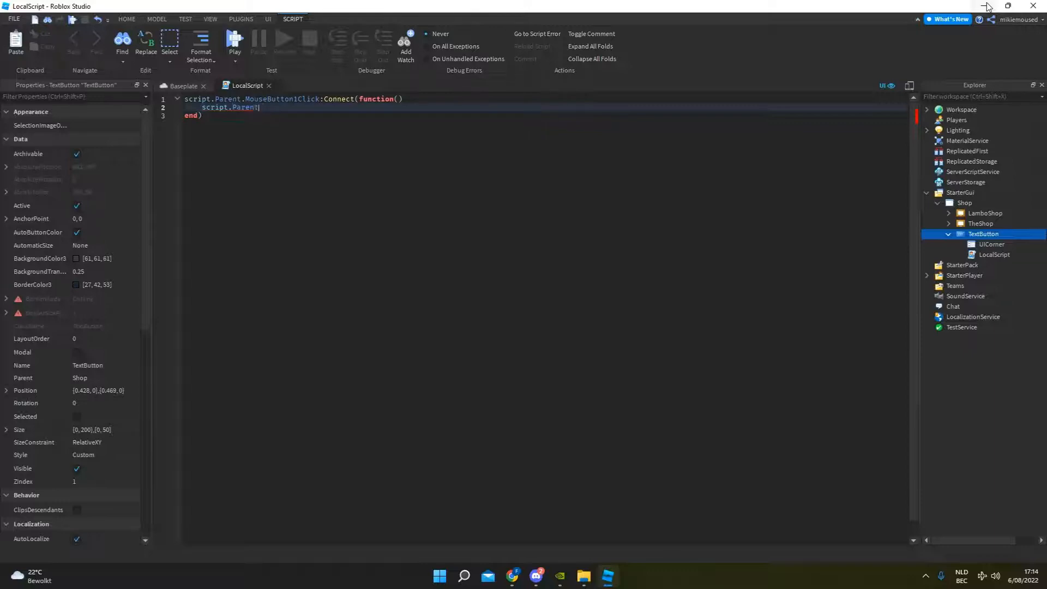
{"action": "key", "text": "ctrl+BackSpace"}
{"action": "key", "text": "ctrl+BackSpace"}
{"action": "type", "text": "Plae"}
{"action": "key", "text": "ctrl+BackSpace"}
{"action": "key", "text": "ctrl+BackSpace"}
Start an assignment inside the click handler to script.Parent.Parent.TheShop.Visible.
{"action": "type", "text": "script;"}
{"action": "key", "text": "BackSpace"}
{"action": "type", "text": ".Parent.Parent."}
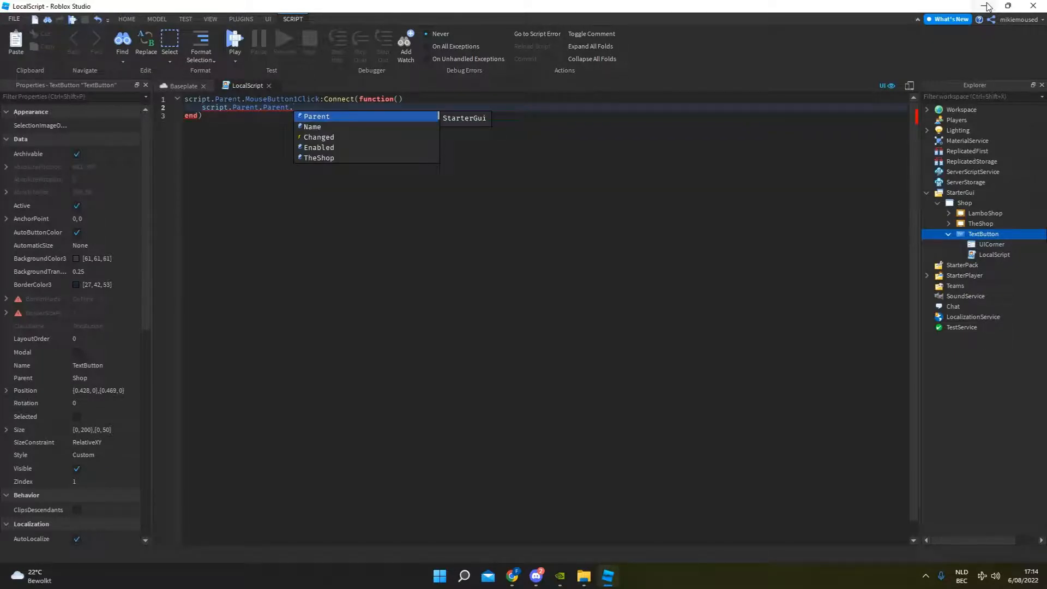
{"action": "type", "text": "TheShop."}
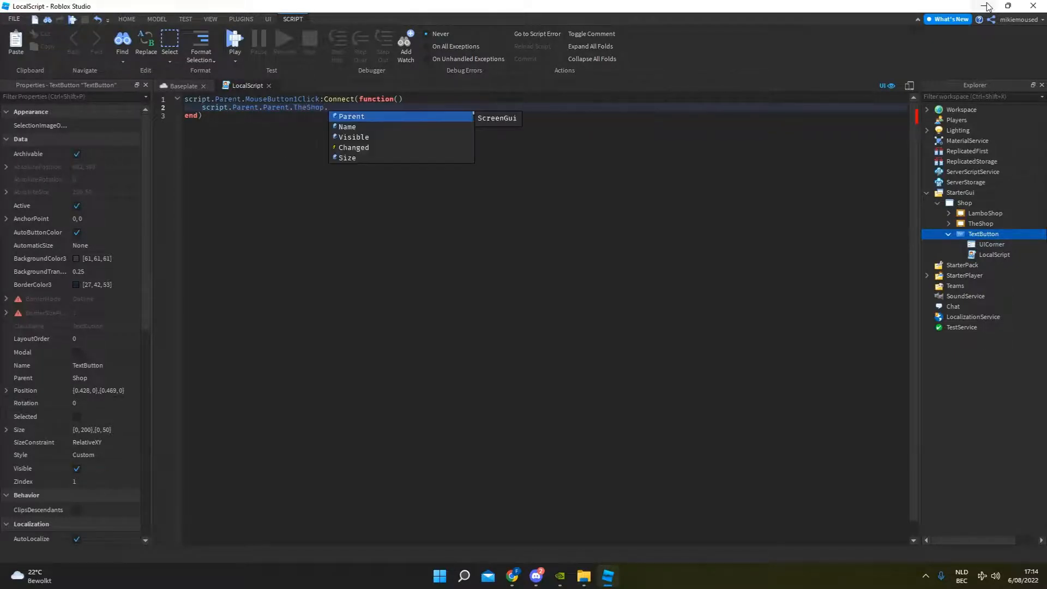
{"action": "type", "text": "Visible ="}
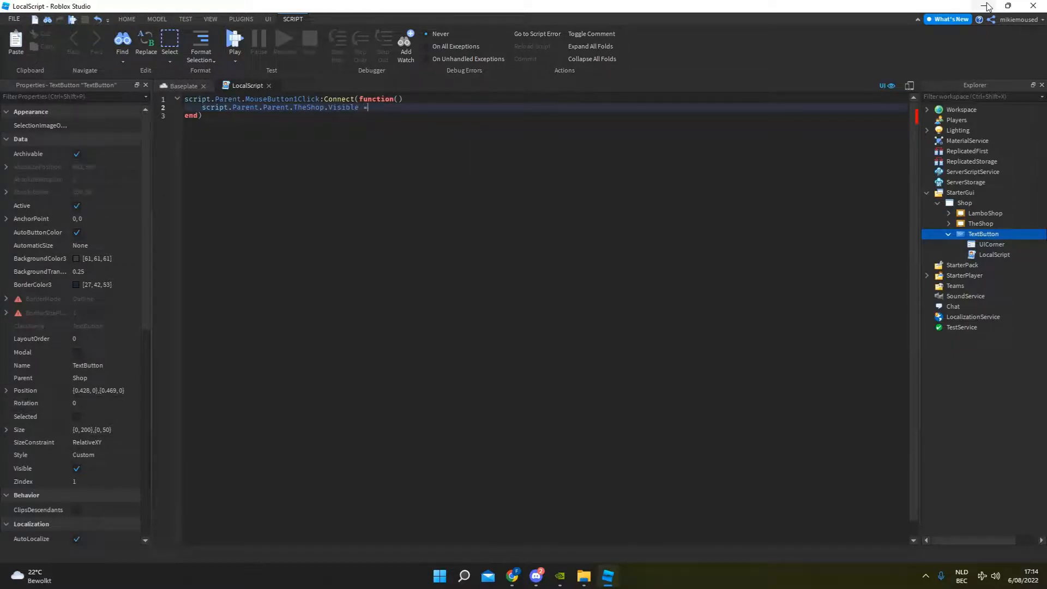
{"action": "type", "text": " true"}
Complete the assignment with not script.Parent.Parent.TheShop.Visible so each click toggles the shop frame.
{"action": "type", "text": "not "}
{"action": "type", "text": "script.pa"}
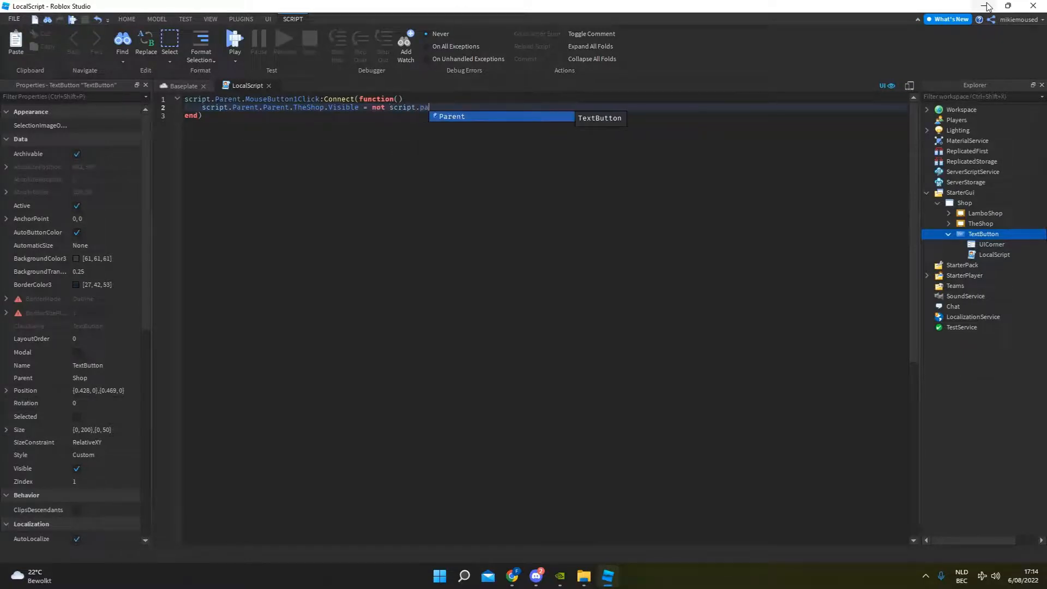
{"action": "key", "text": "Tab"}
{"action": "type", "text": ".pa"}
{"action": "key", "text": "Tab"}
{"action": "type", "text": "."}
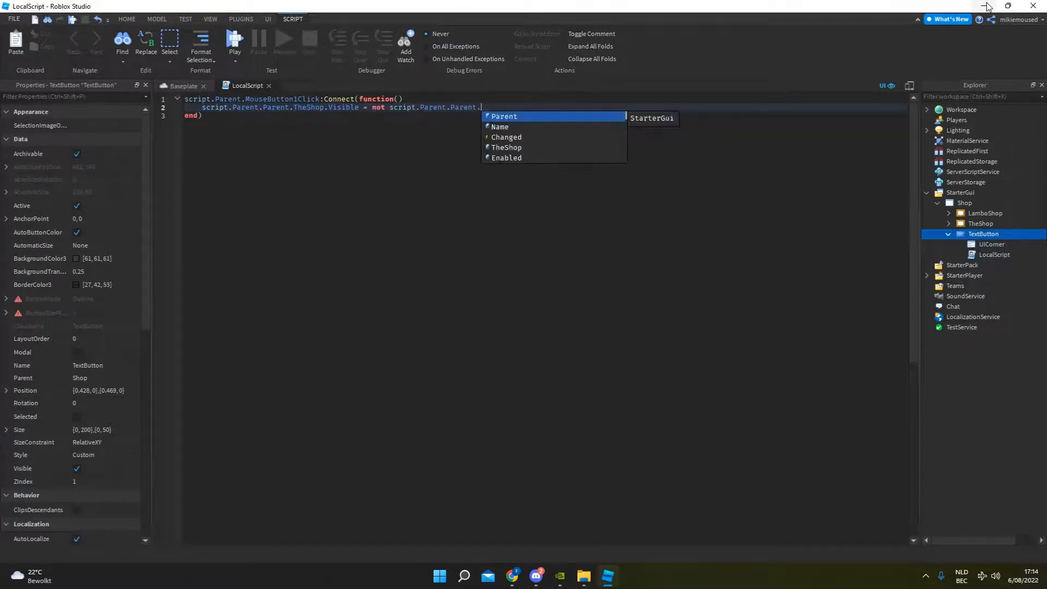
{"action": "type", "text": "the"}
{"action": "key", "text": "Tab"}
{"action": "type", "text": "."}
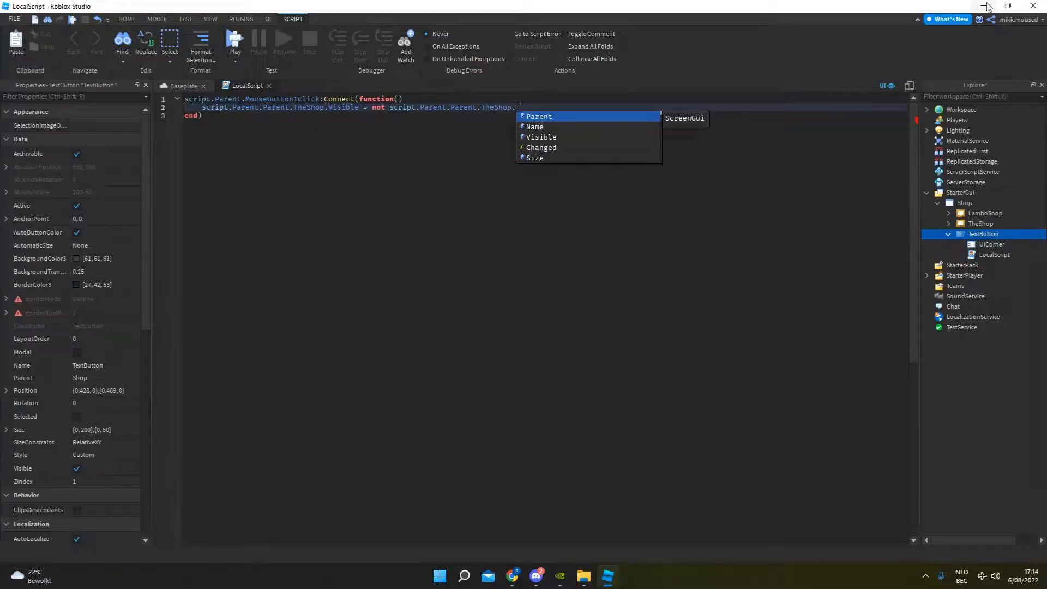
{"action": "type", "text": "vi"}
{"action": "key", "text": "Tab"}
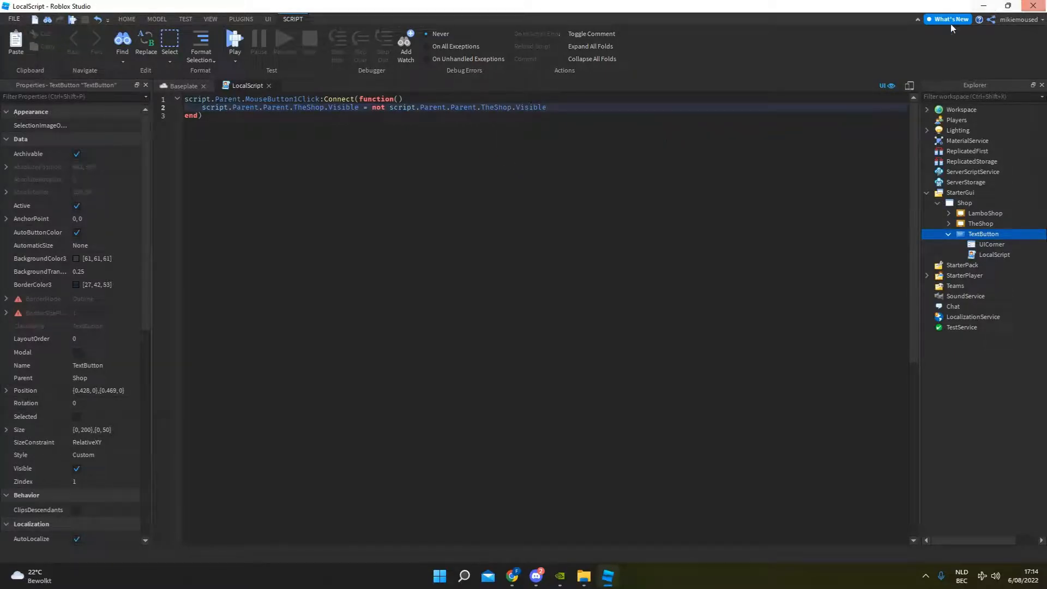
Return to the Baseplate view and move the Open Car Shop button straight up to the screen's upper edge, at about {0.428, 0},{-0.039, 0}.
{"action": "left_click", "coordinate": [185, 87]}
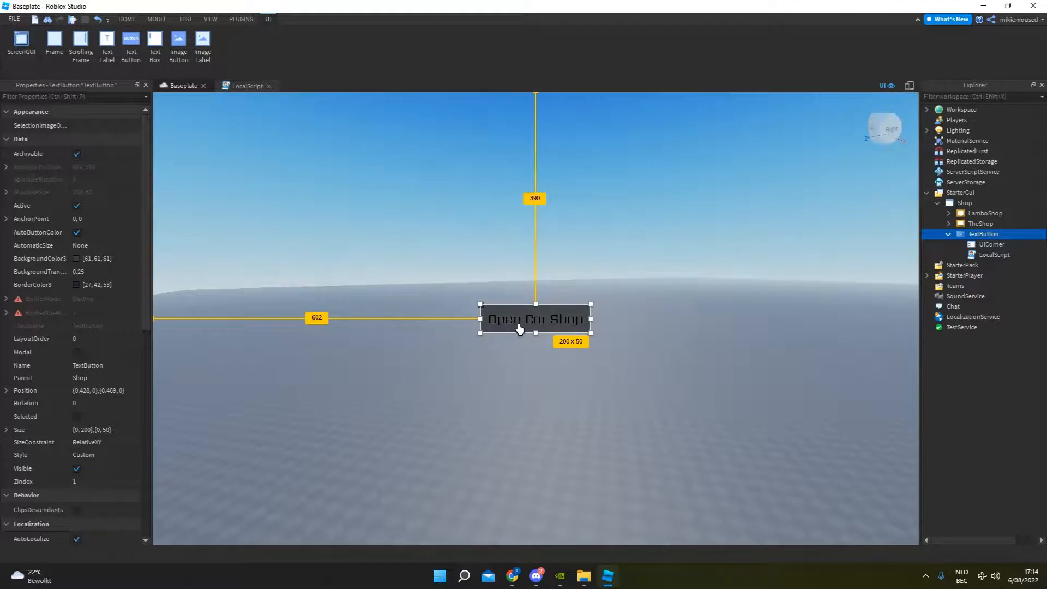
{"action": "left_click_drag", "start_coordinate": [517, 327], "coordinate": [523, 88]}
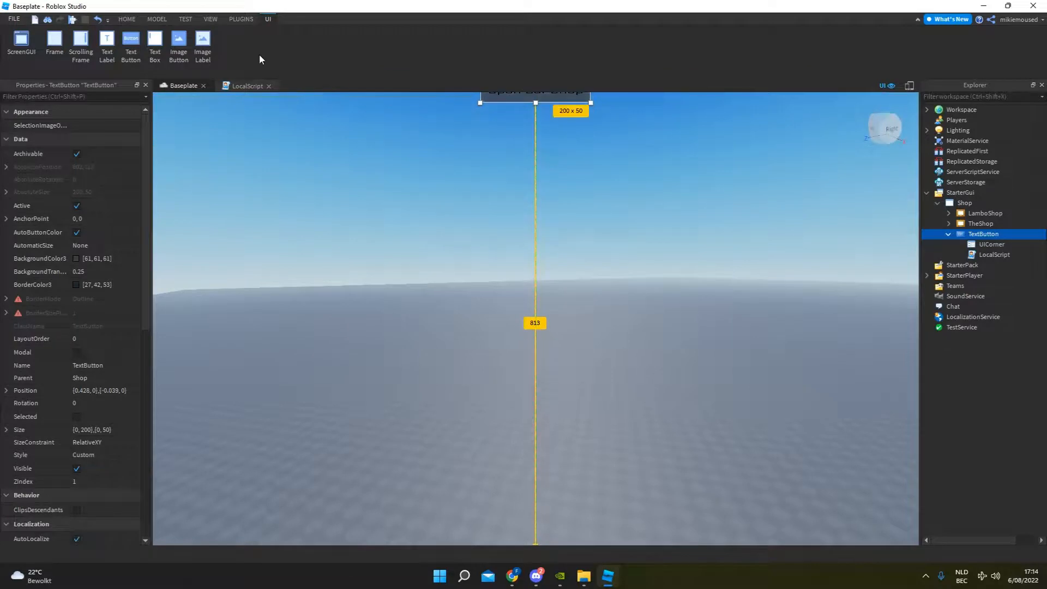
Playtest the game, toggle the shop repeatedly with the Open Car Shop button, try the Lamborghini button, and stop the test.
{"action": "left_click", "coordinate": [126, 19]}
{"action": "left_click", "coordinate": [452, 35]}
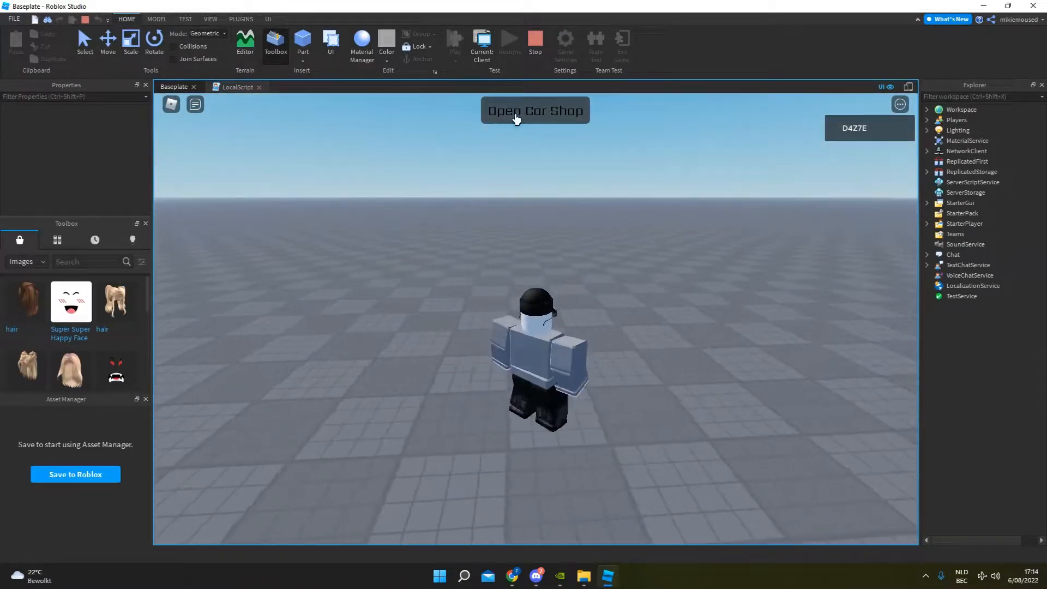
{"action": "left_click", "coordinate": [528, 113]}
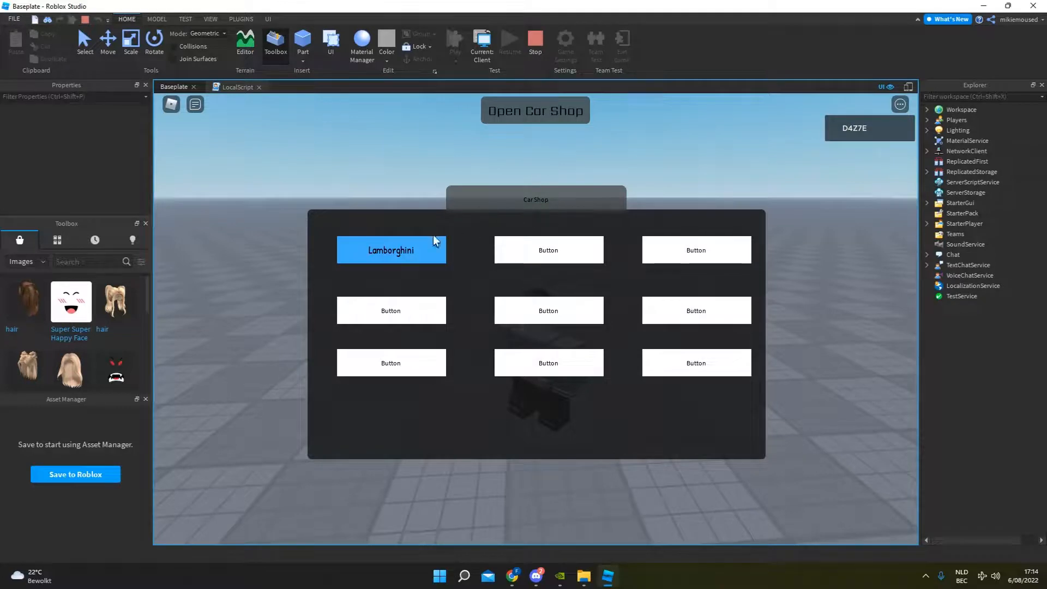
{"action": "left_click", "coordinate": [400, 261]}
{"action": "left_click", "coordinate": [533, 114]}
{"action": "left_click", "coordinate": [532, 113]}
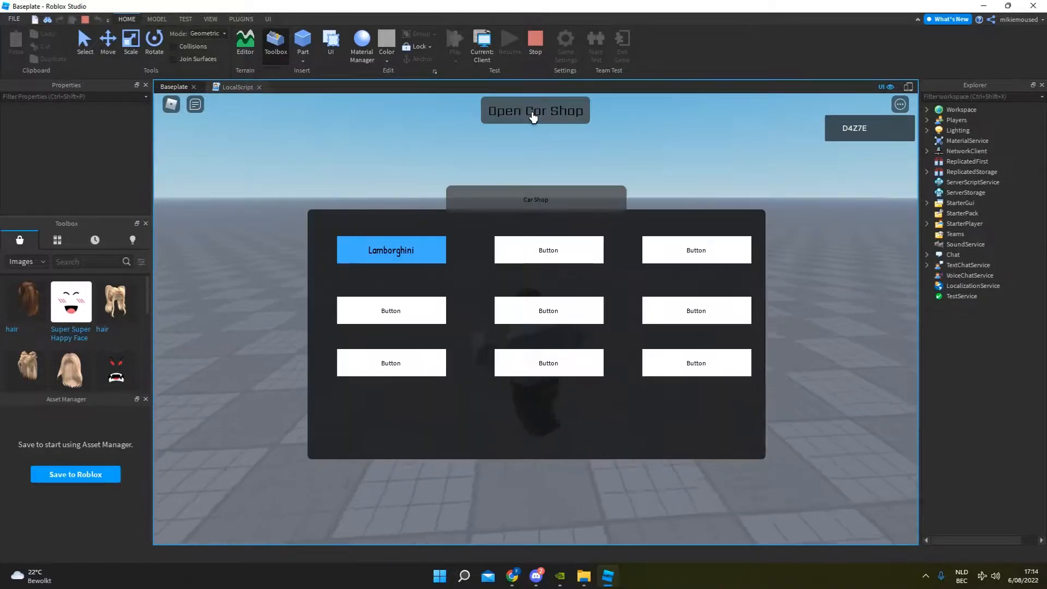
{"action": "left_click", "coordinate": [533, 114]}
{"action": "left_click", "coordinate": [532, 113]}
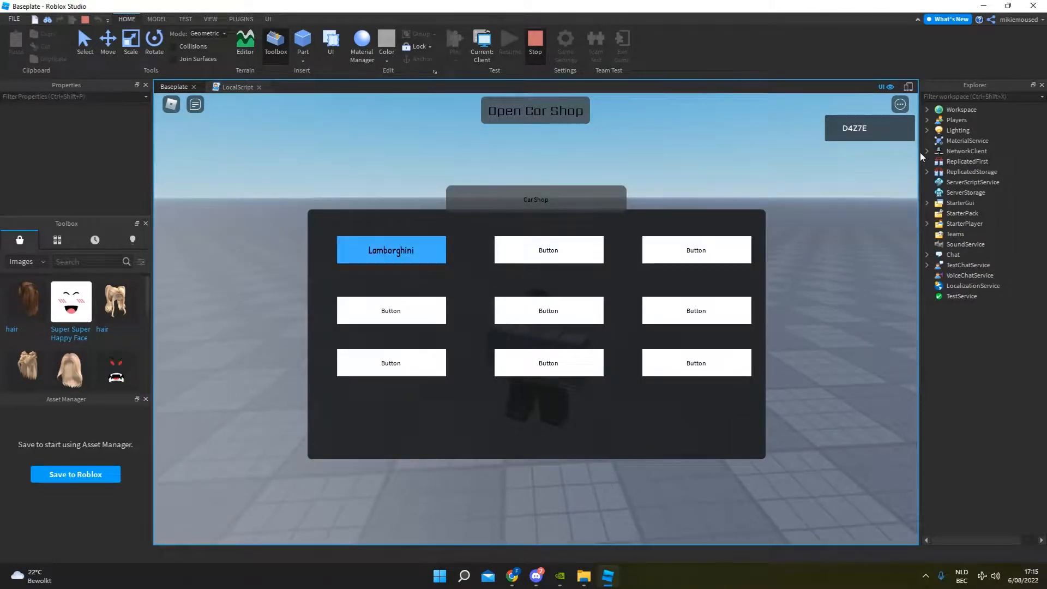
{"action": "key", "text": "shift+F5"}
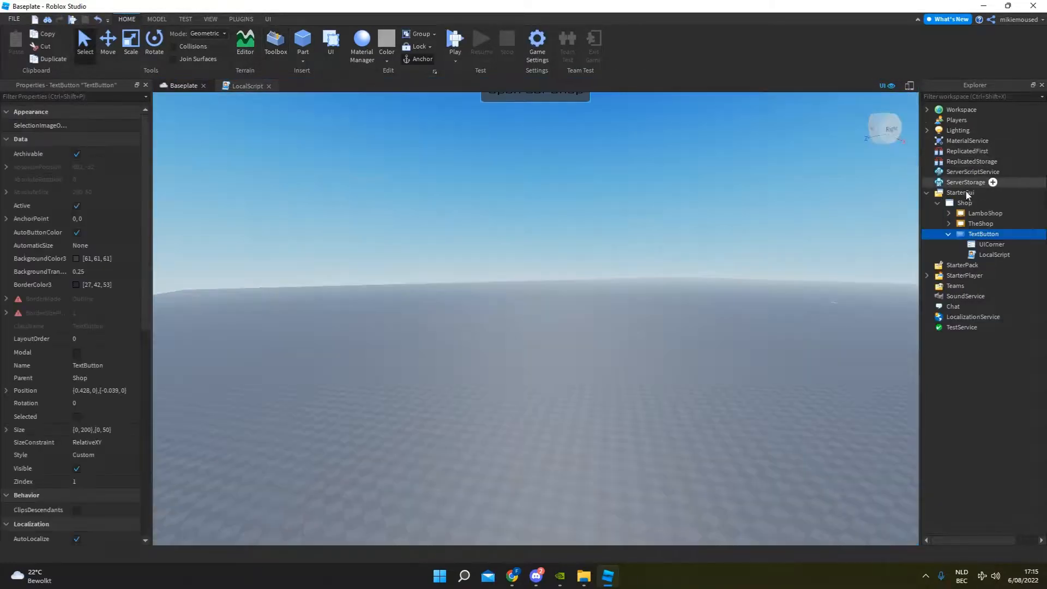
Make TheShop frame visible in the editor.
{"action": "left_click", "coordinate": [948, 234]}
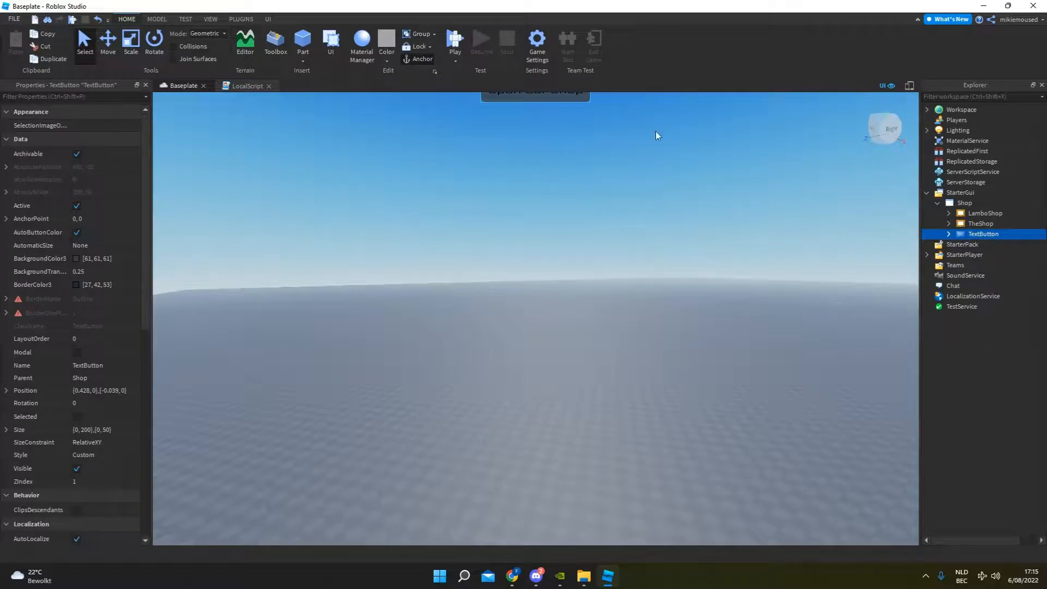
{"action": "left_click", "coordinate": [976, 213]}
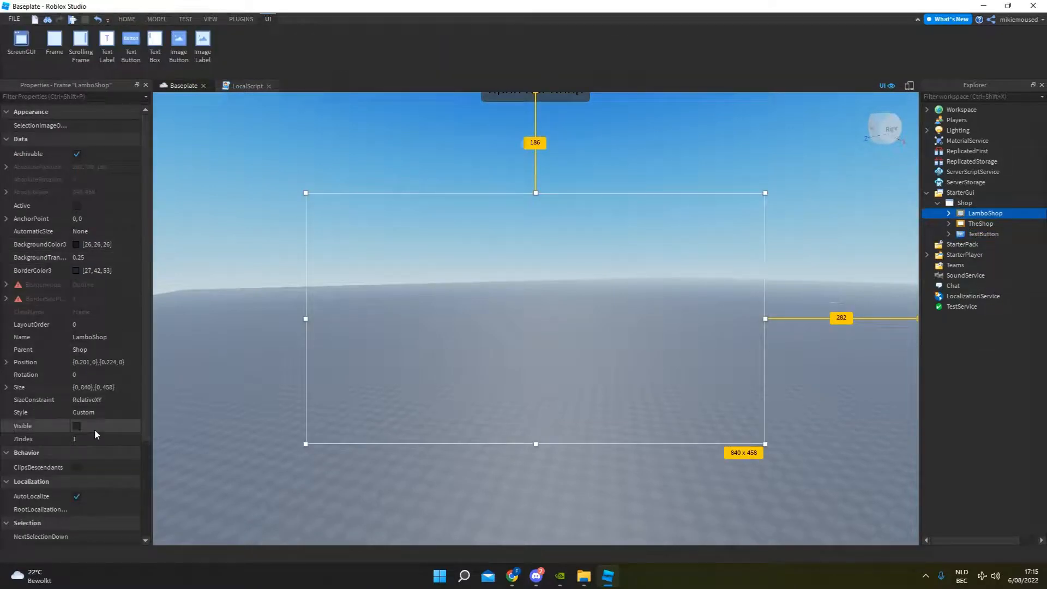
{"action": "left_click", "coordinate": [979, 223]}
{"action": "left_click", "coordinate": [77, 426]}
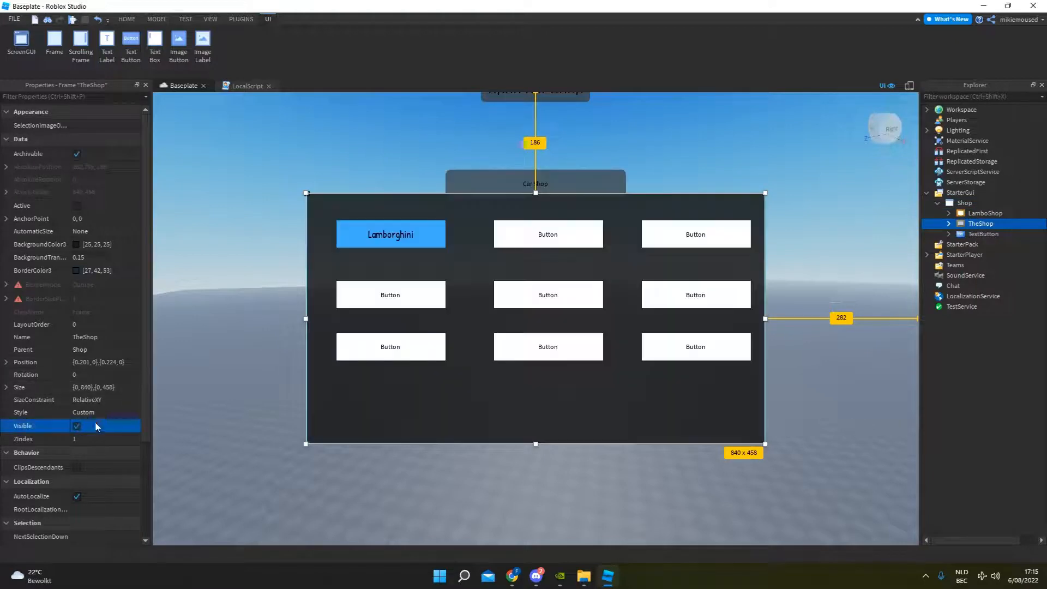
Add a LocalScript to the Lambo button inside TheShop and select its default code.
{"action": "double_click", "coordinate": [992, 225]}
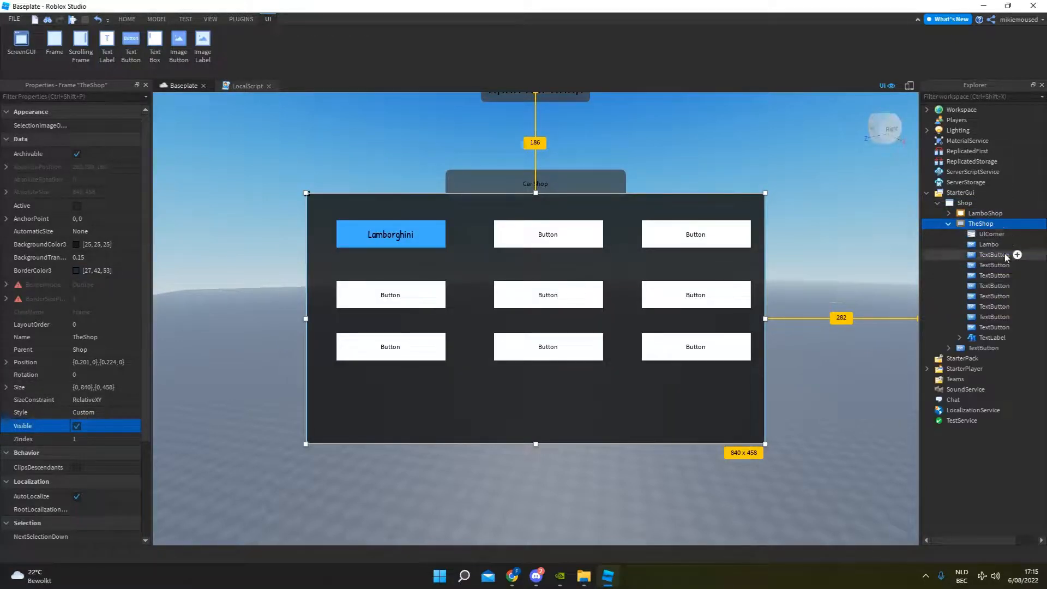
{"action": "left_click", "coordinate": [988, 244]}
{"action": "left_click", "coordinate": [1017, 244]}
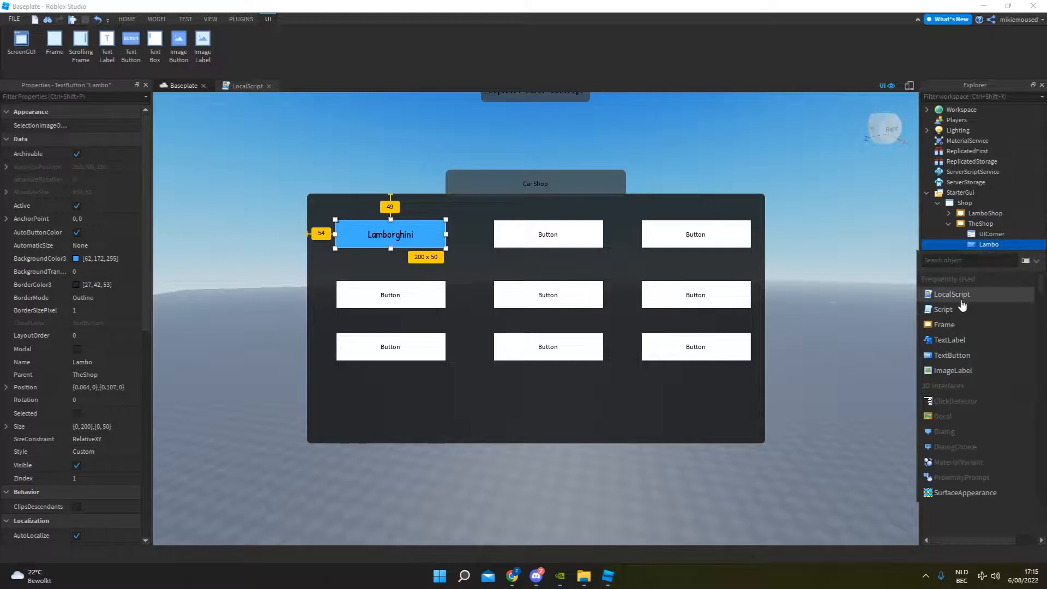
{"action": "left_click", "coordinate": [962, 299]}
{"action": "key", "text": "ctrl+a"}
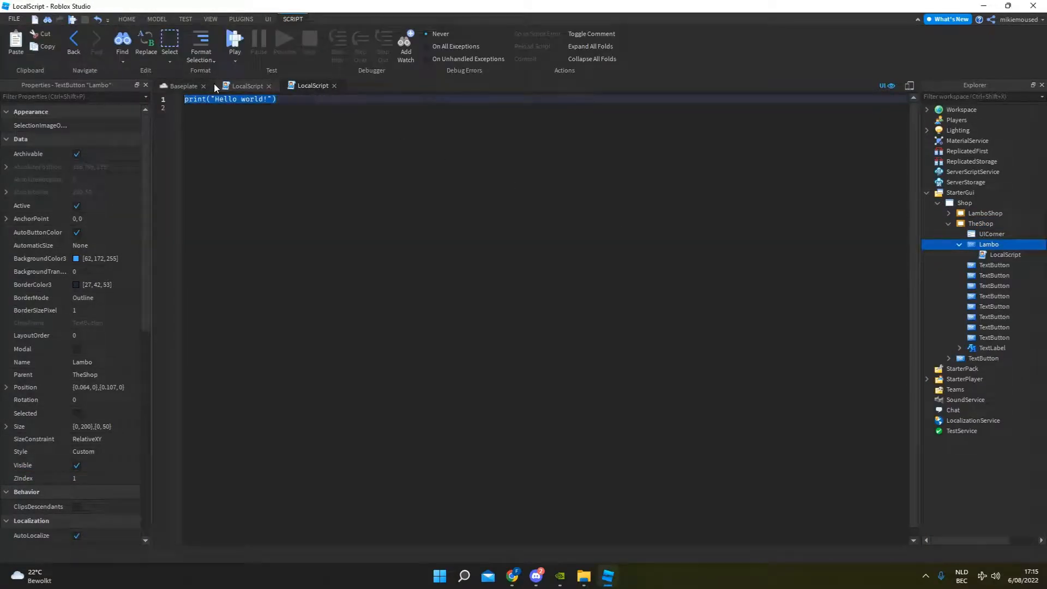
{"action": "type", "text": "script.Parent"}
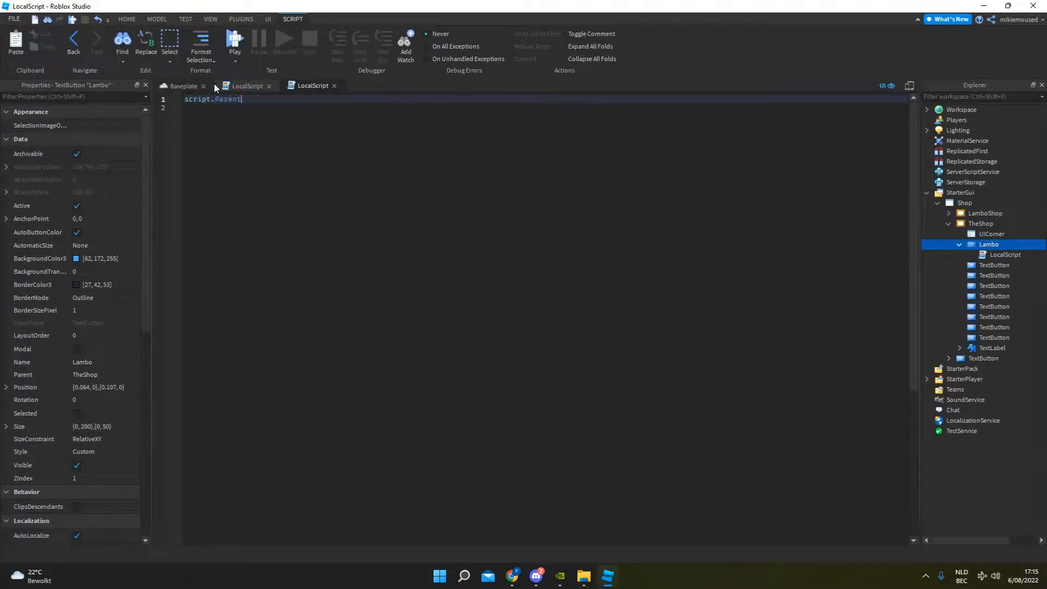
{"action": "type", "text": ".MouseButton1Click:C"}
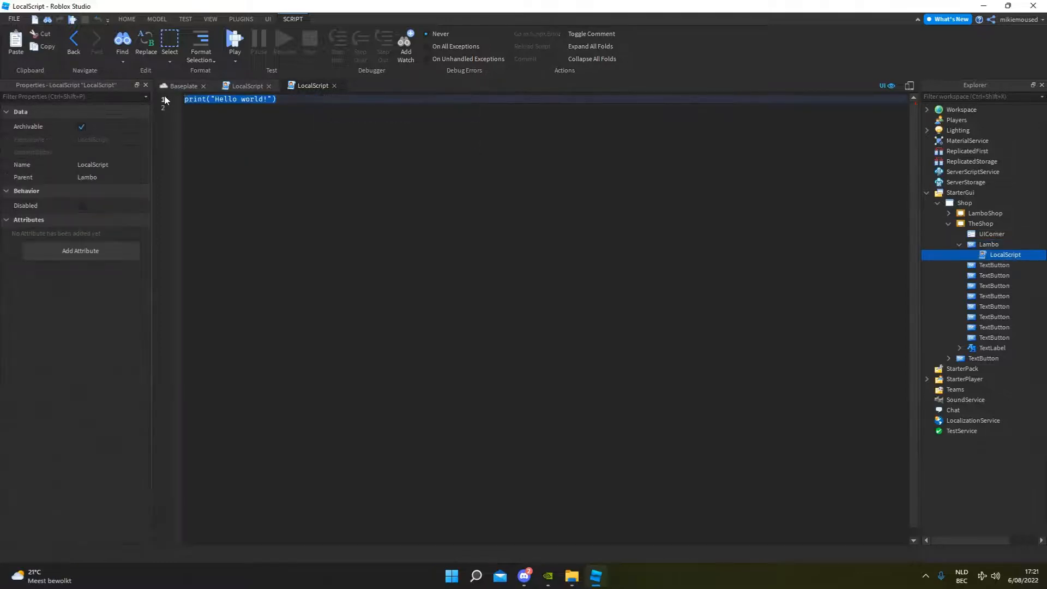
Replace the default print line in the Lambo button's script with script.Parent.MouseButton1Click:Connect(function().
{"action": "type", "text": "script"}
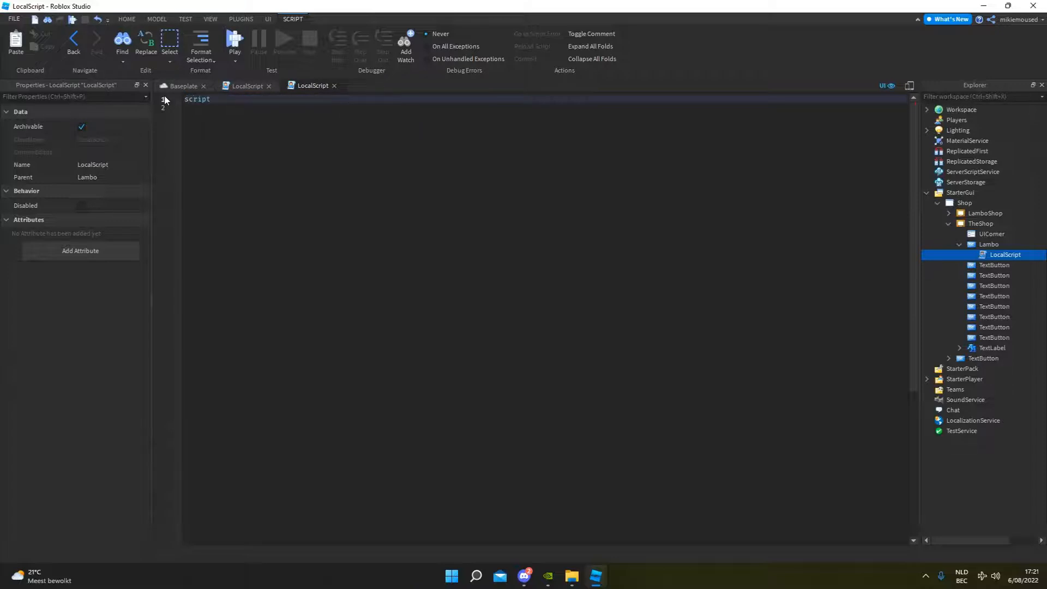
{"action": "type", "text": ".Parent/.MouseButton1Click"}
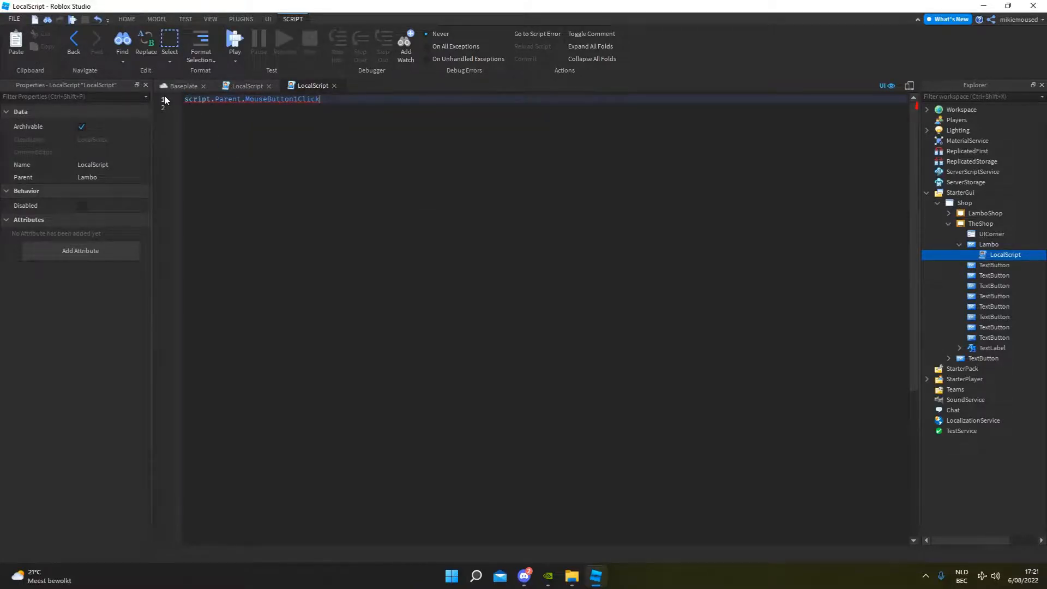
{"action": "type", "text": ":Connect("}
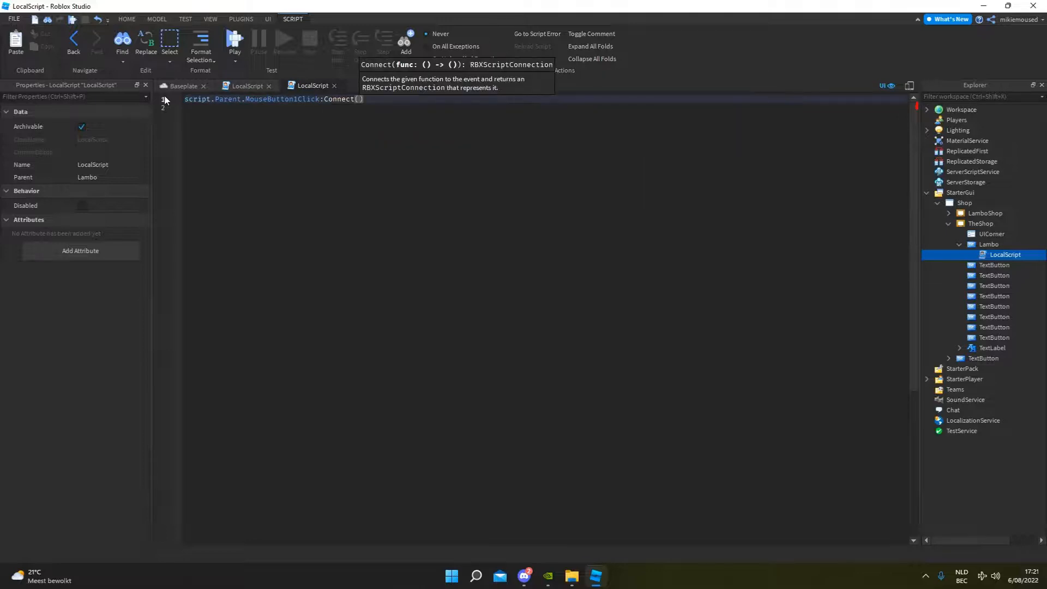
{"action": "type", "text": "function"}
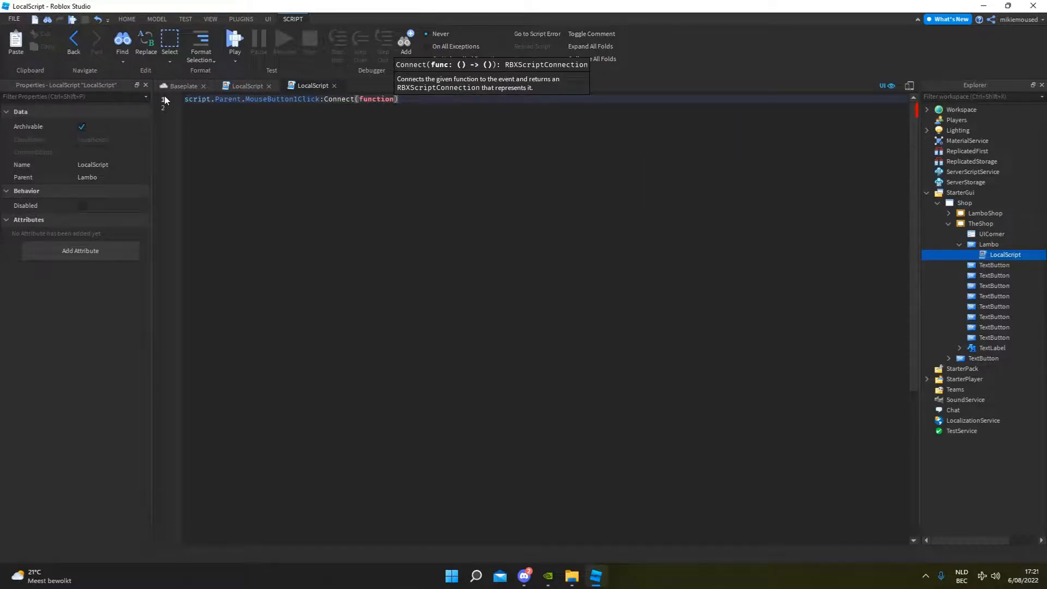
{"action": "type", "text": "()"}
{"action": "key", "text": "Return"}
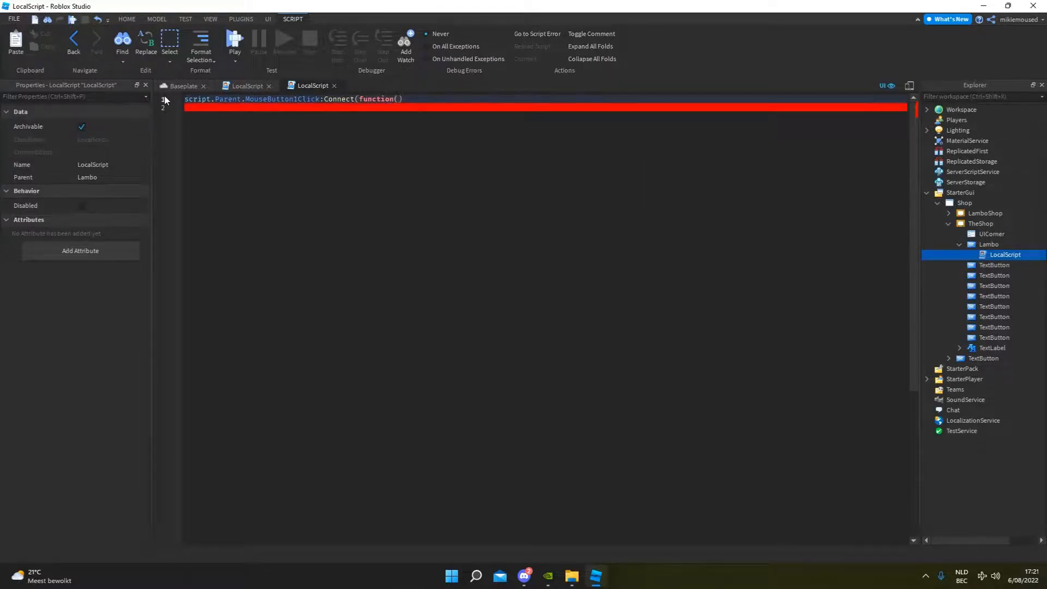
Inside the Lambo button's click function, add the line script.Parent.Parent.Parent.Parent.Shop.LamboShop.Visible = true.
{"action": "type", "text": "script"}
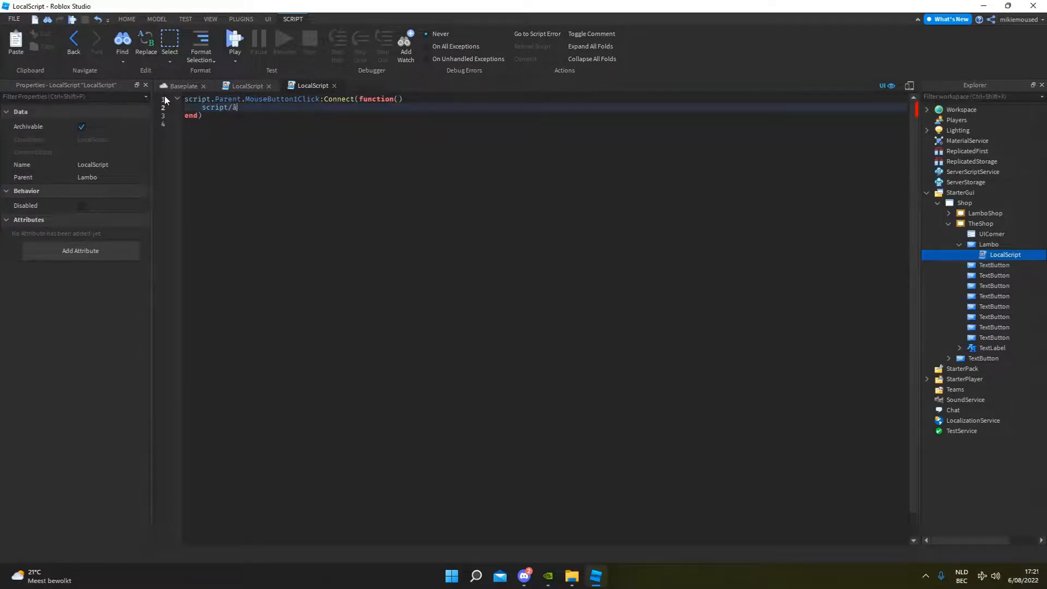
{"action": "type", "text": ".Parent.Parent;"}
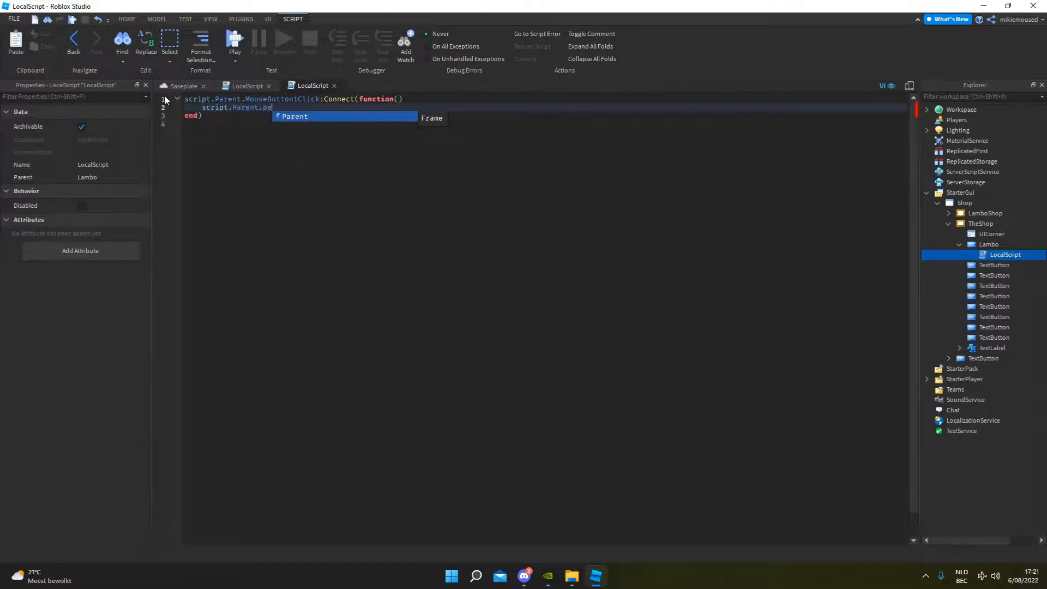
{"action": "key", "text": "BackSpace"}
{"action": "type", "text": ".Parent.pa"}
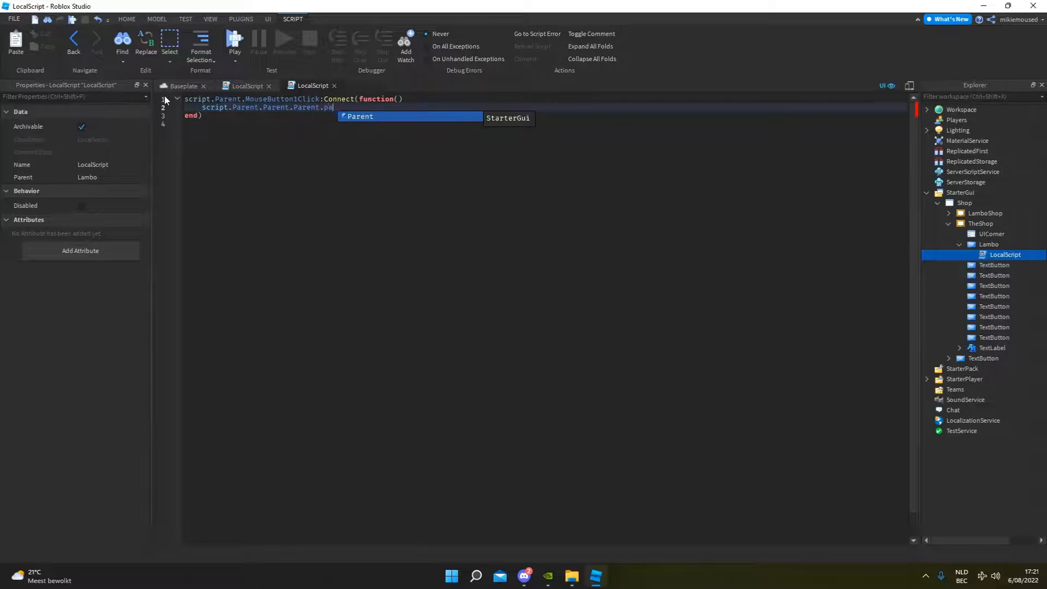
{"action": "key", "text": "Tab"}
{"action": "type", "text": "."}
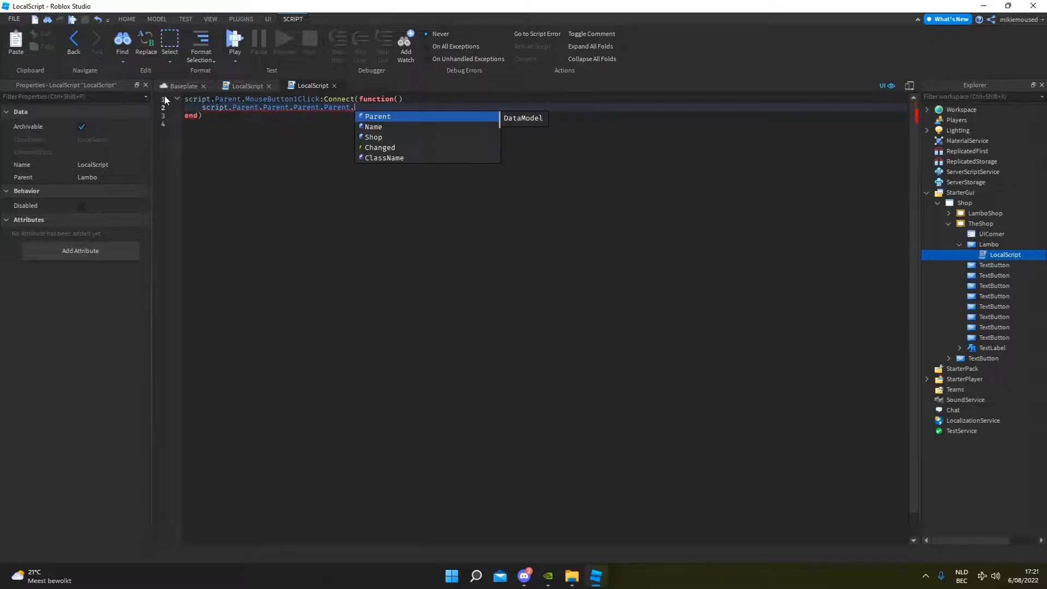
{"action": "type", "text": "sh"}
{"action": "key", "text": "Tab"}
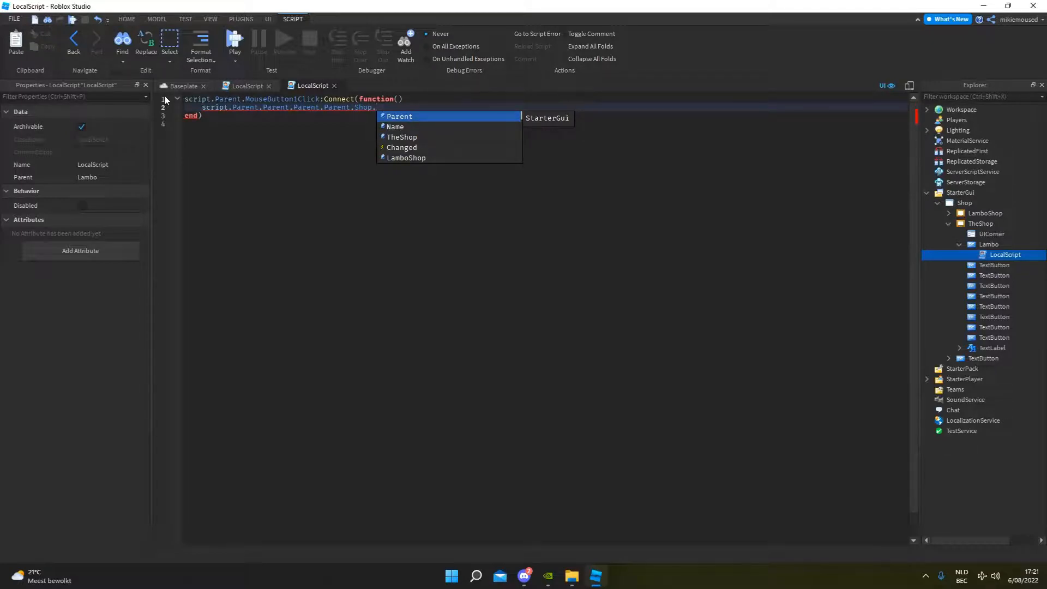
{"action": "type", "text": "LamboShop"}
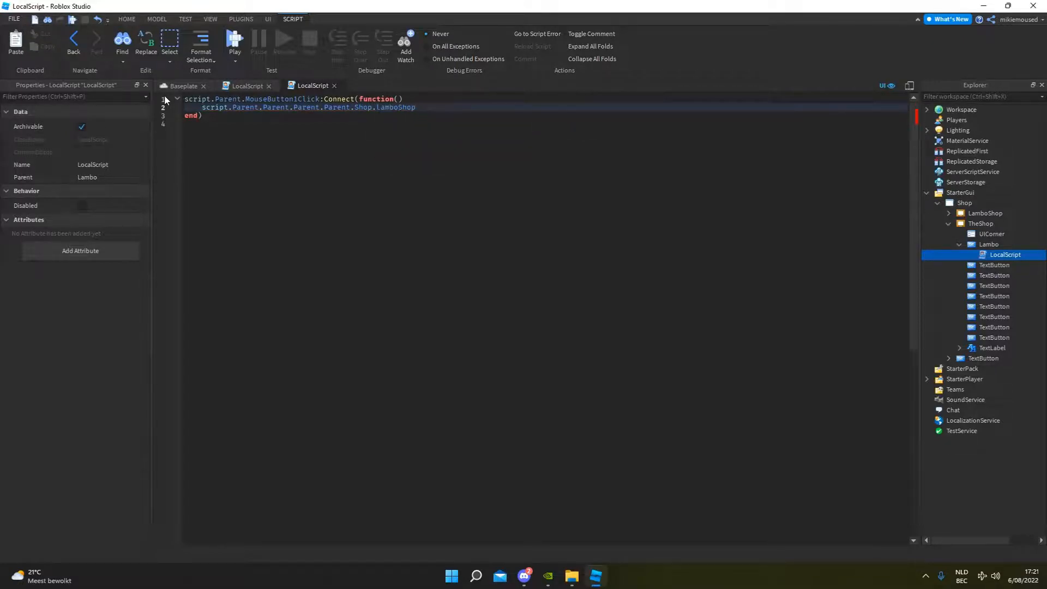
{"action": "type", "text": ".Visible."}
{"action": "type", "text": " trur"}
{"action": "type", "text": "true"}
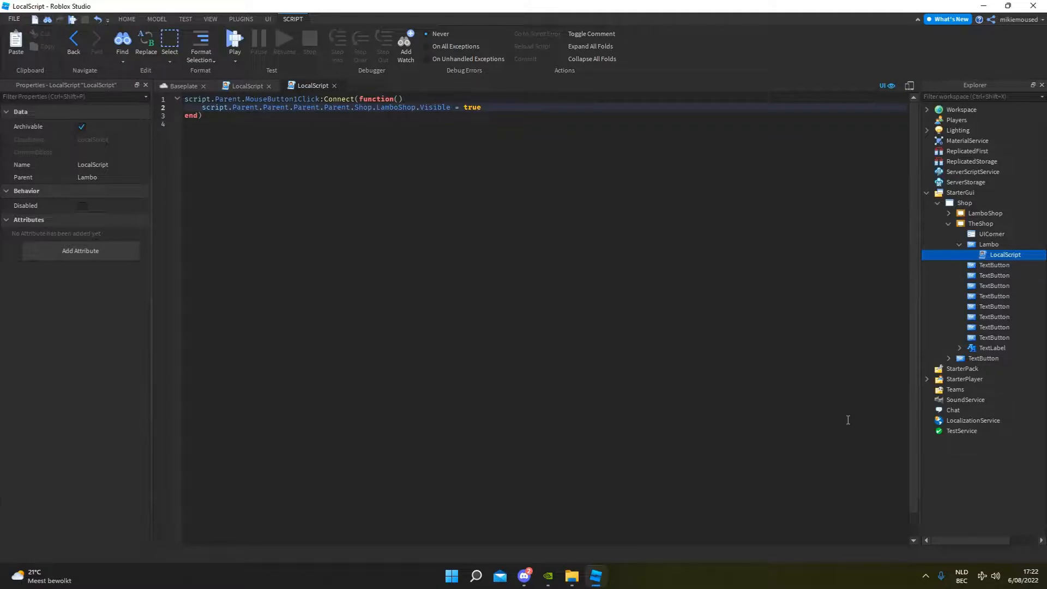
Check each part of the LamboShop.Visible path in the script against the object hierarchy under Shop.
{"action": "left_click", "coordinate": [977, 245]}
{"action": "left_click", "coordinate": [959, 244]}
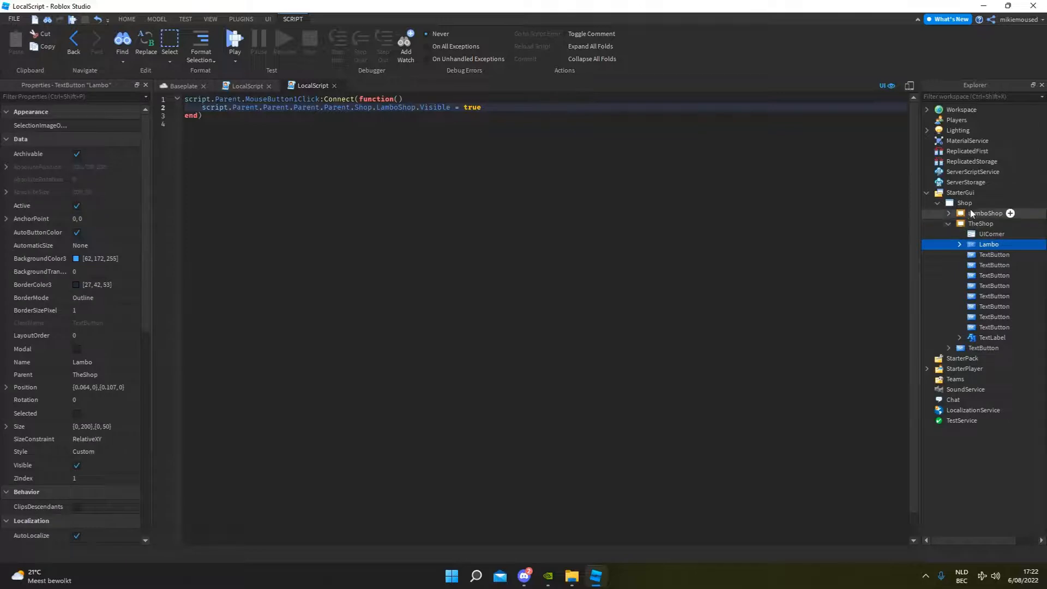
{"action": "left_click", "coordinate": [948, 213]}
{"action": "left_click", "coordinate": [948, 213]}
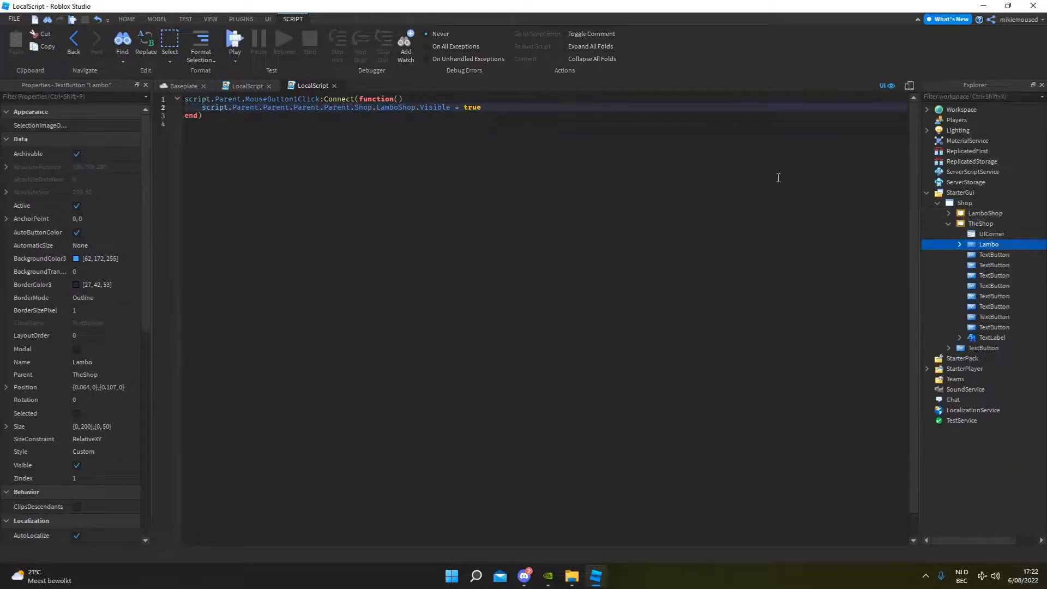
{"action": "left_click_drag", "start_coordinate": [450, 108], "coordinate": [202, 108]}
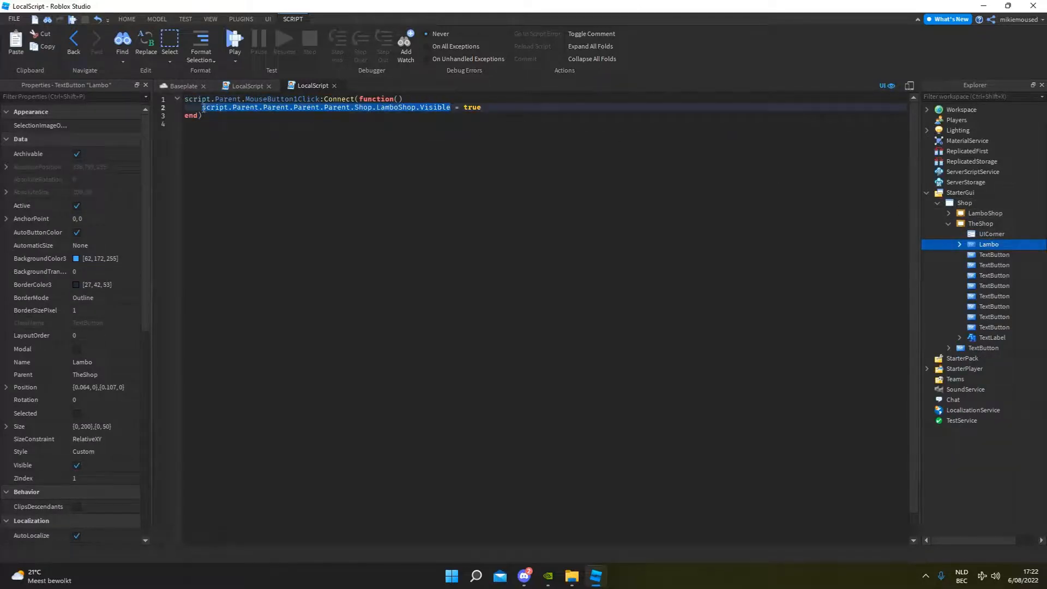
{"action": "left_click", "coordinate": [351, 107]}
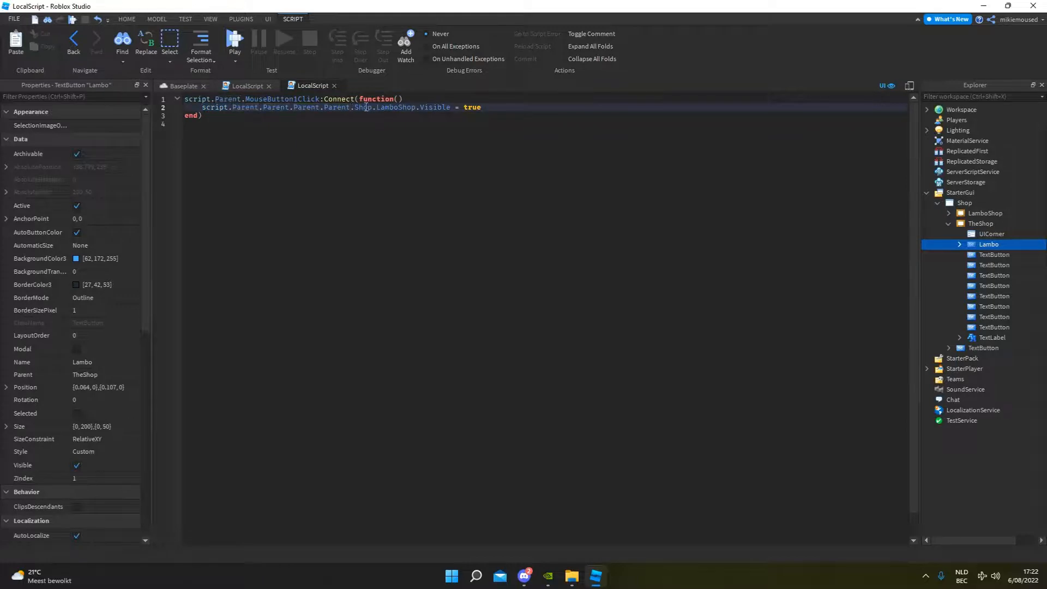
{"action": "double_click", "coordinate": [356, 107]}
{"action": "double_click", "coordinate": [387, 107]}
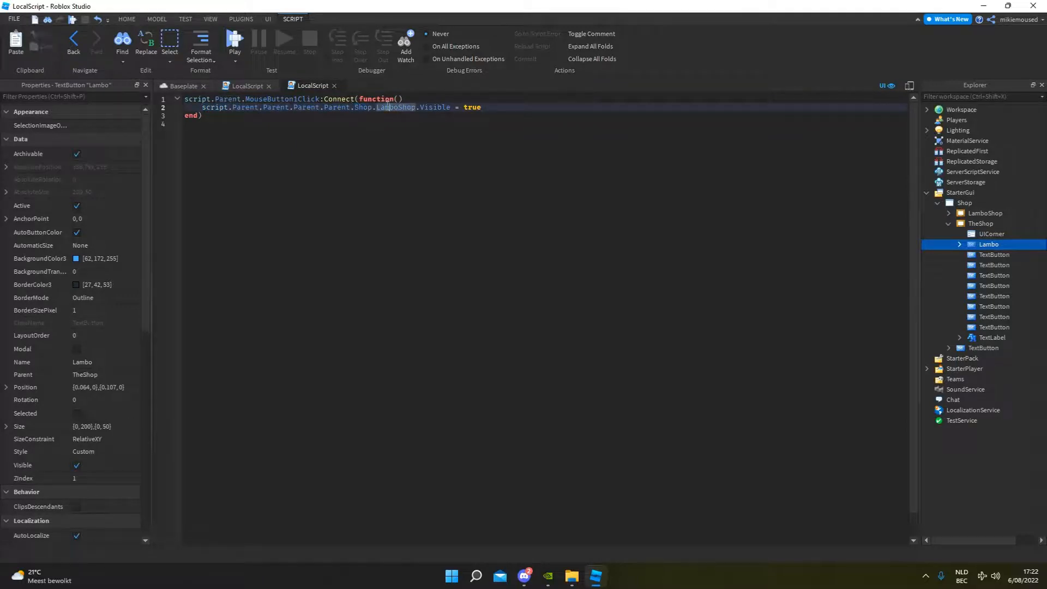
{"action": "left_click", "coordinate": [446, 107]}
{"action": "left_click", "coordinate": [551, 177]}
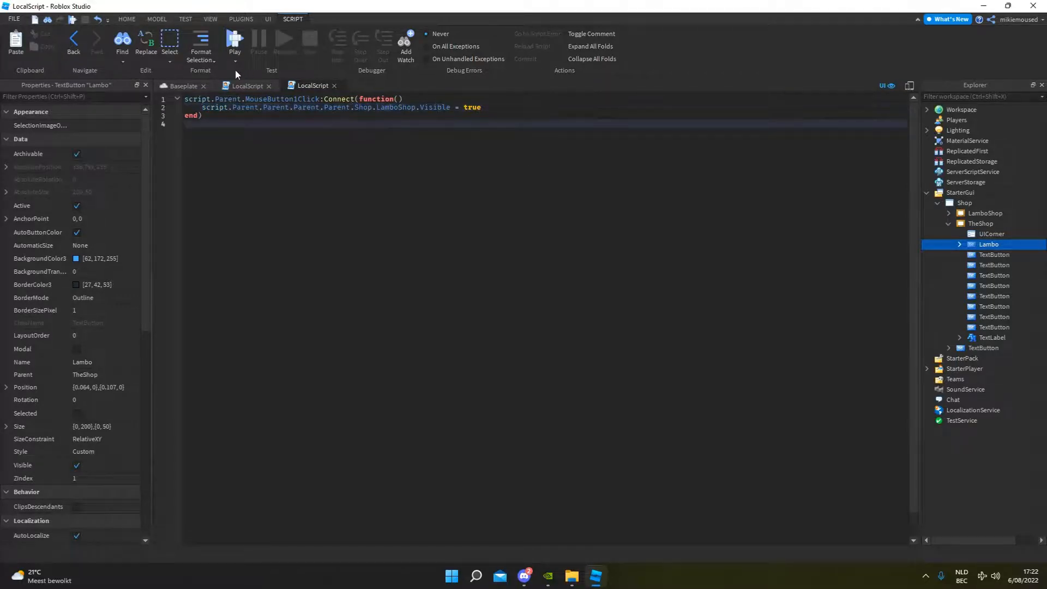
Return to the Baseplate view and make the TheShop frame invisible.
{"action": "left_click", "coordinate": [185, 86]}
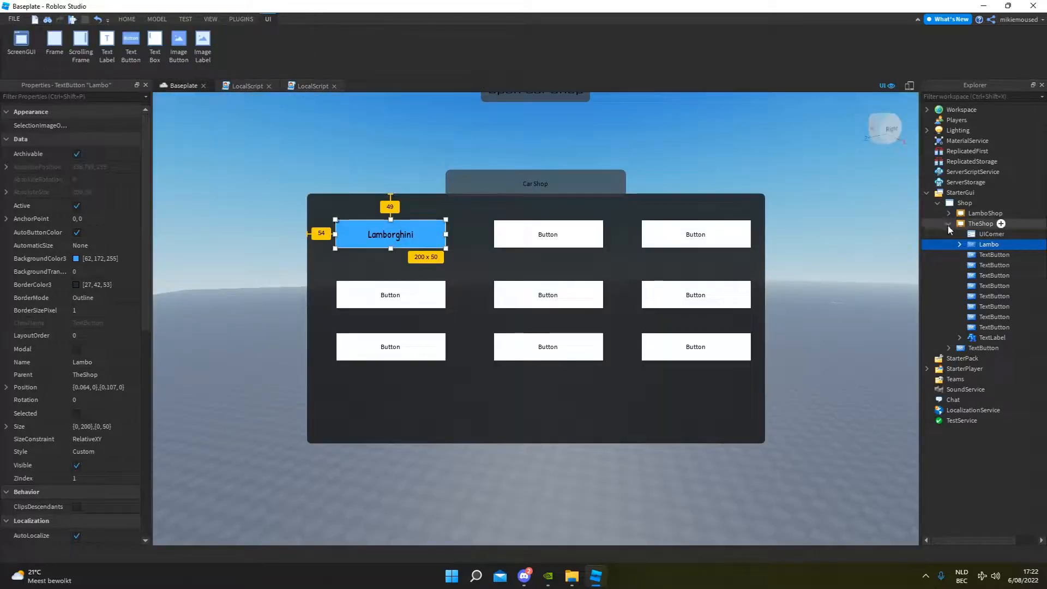
{"action": "left_click", "coordinate": [948, 224]}
{"action": "left_click", "coordinate": [77, 426]}
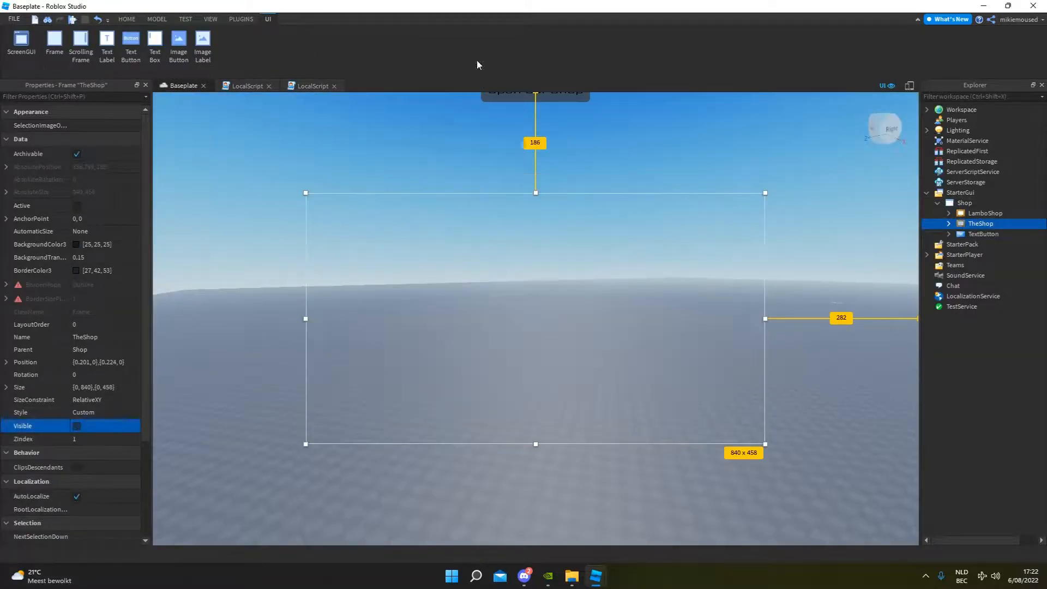
Playtest the game, open the car shop, try the Lamborghini button, and stop the test.
{"action": "left_click", "coordinate": [126, 20]}
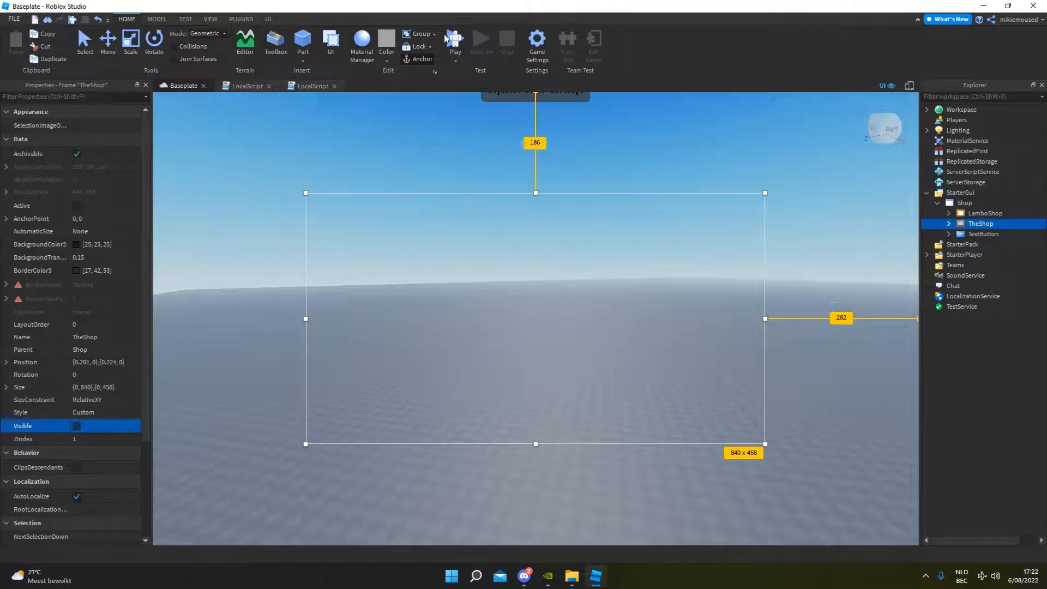
{"action": "left_click", "coordinate": [461, 30]}
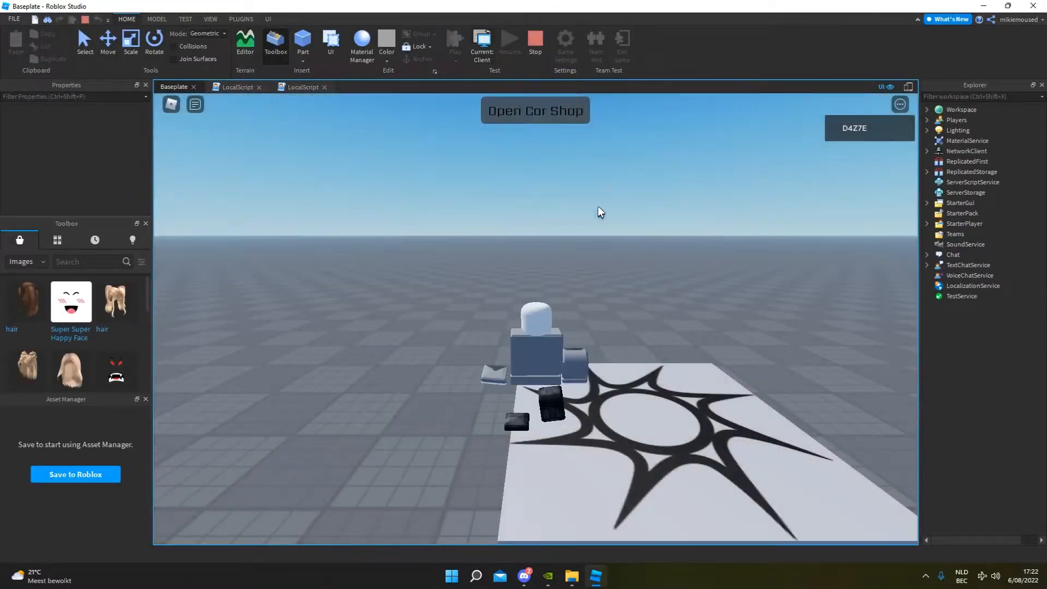
{"action": "left_click", "coordinate": [540, 112]}
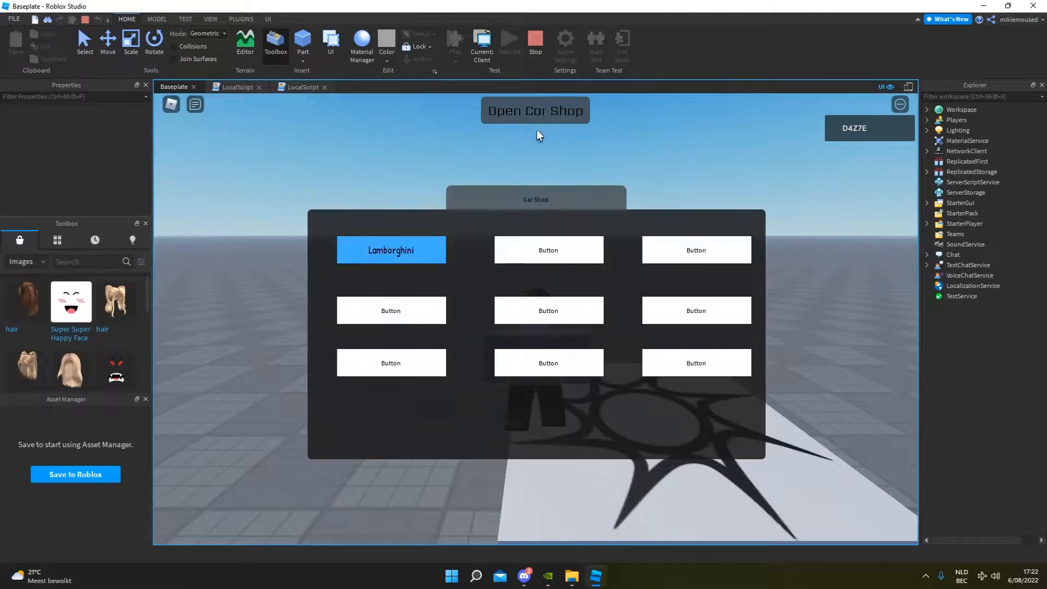
{"action": "left_click", "coordinate": [442, 248]}
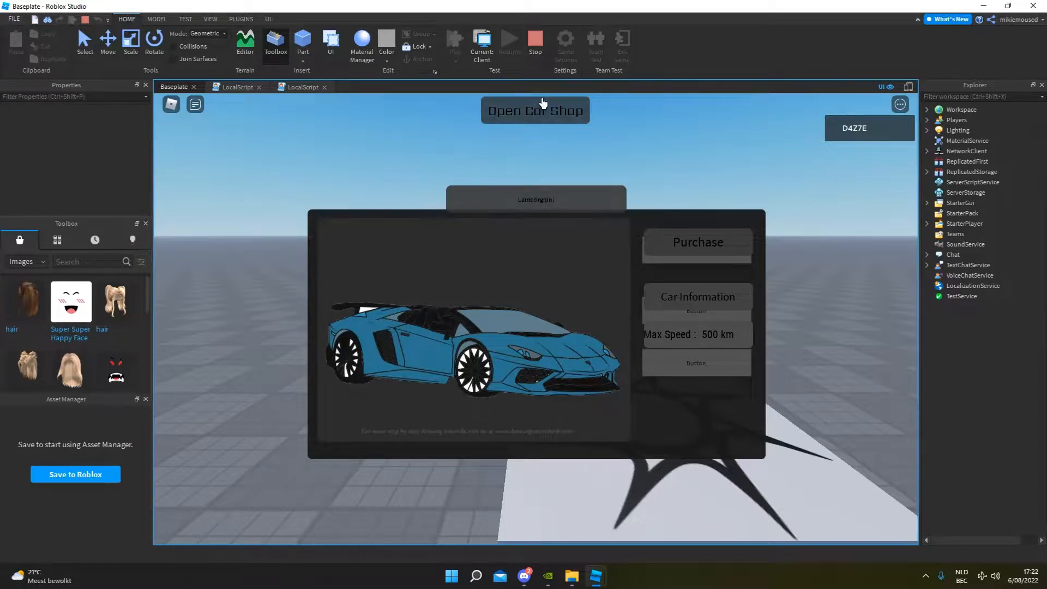
{"action": "left_click", "coordinate": [536, 43]}
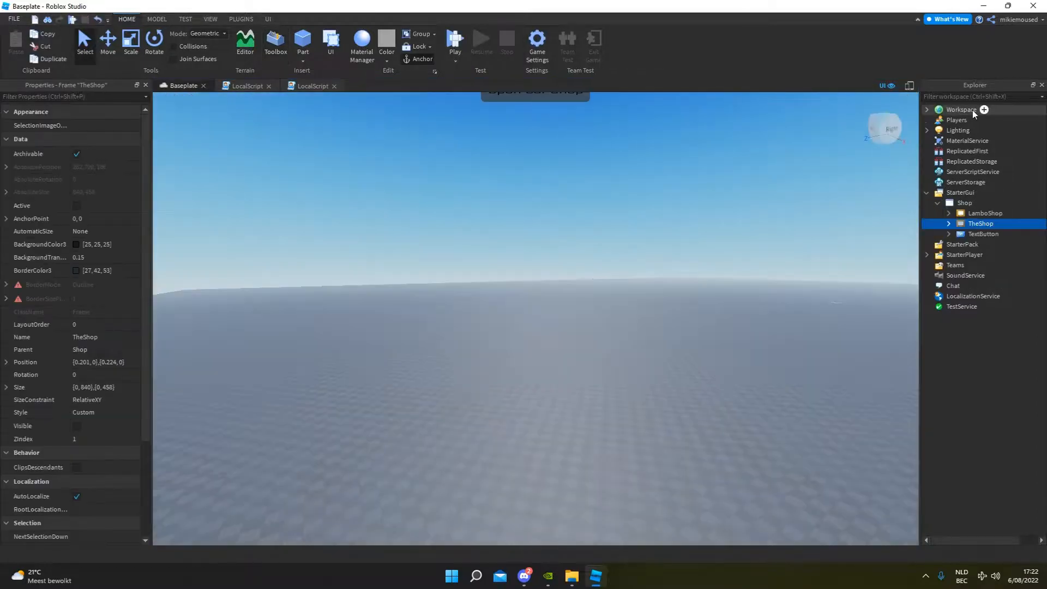
Open the LocalScript of the Lambo button inside TheShop for editing.
{"action": "left_click", "coordinate": [970, 213]}
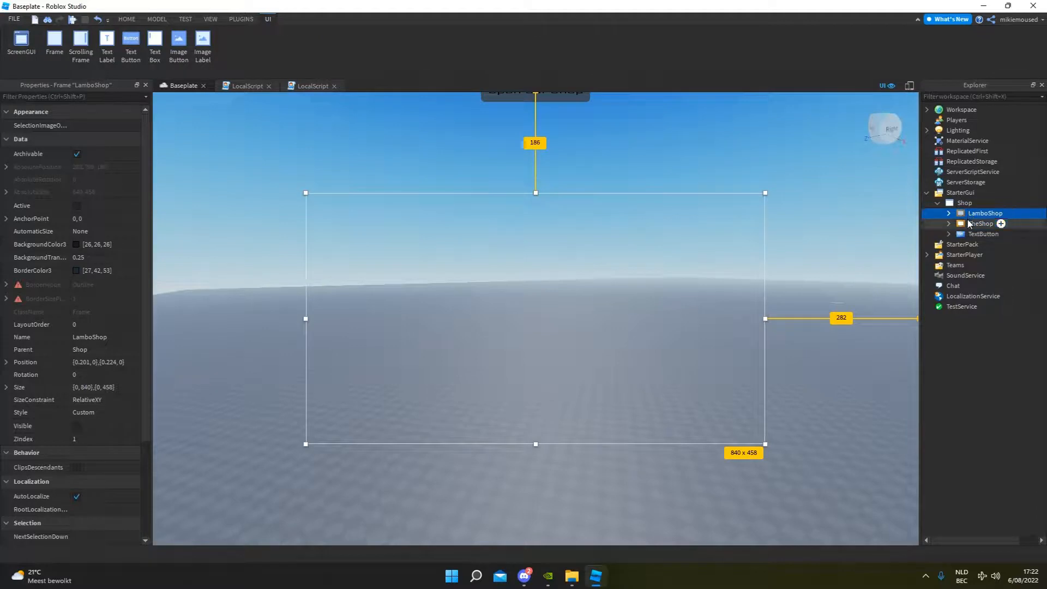
{"action": "left_click", "coordinate": [970, 223]}
{"action": "left_click", "coordinate": [973, 216]}
{"action": "left_click", "coordinate": [948, 224]}
{"action": "left_click", "coordinate": [988, 244]}
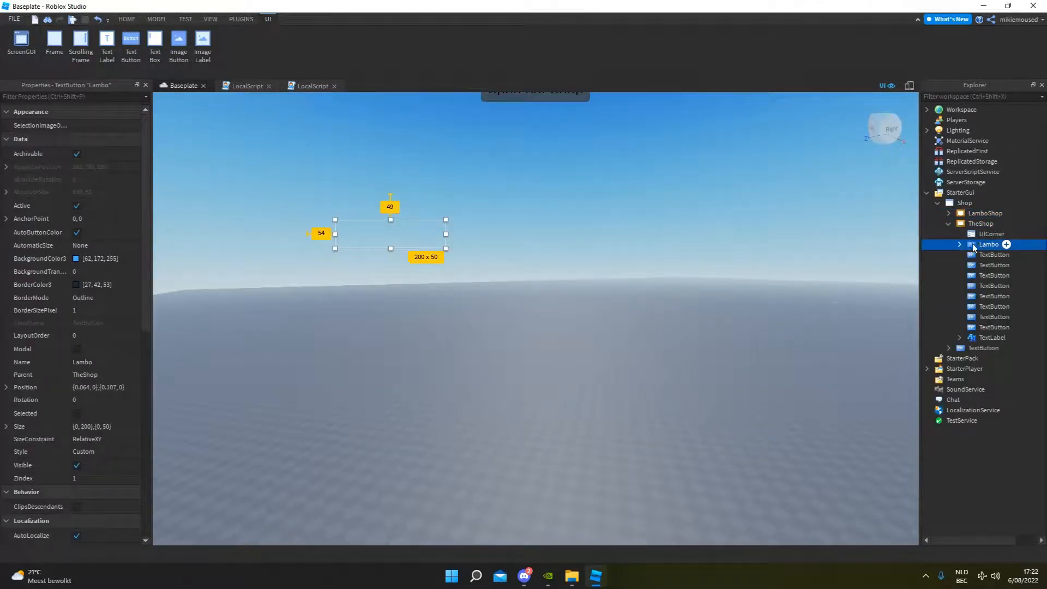
{"action": "left_click", "coordinate": [960, 244]}
{"action": "double_click", "coordinate": [974, 252]}
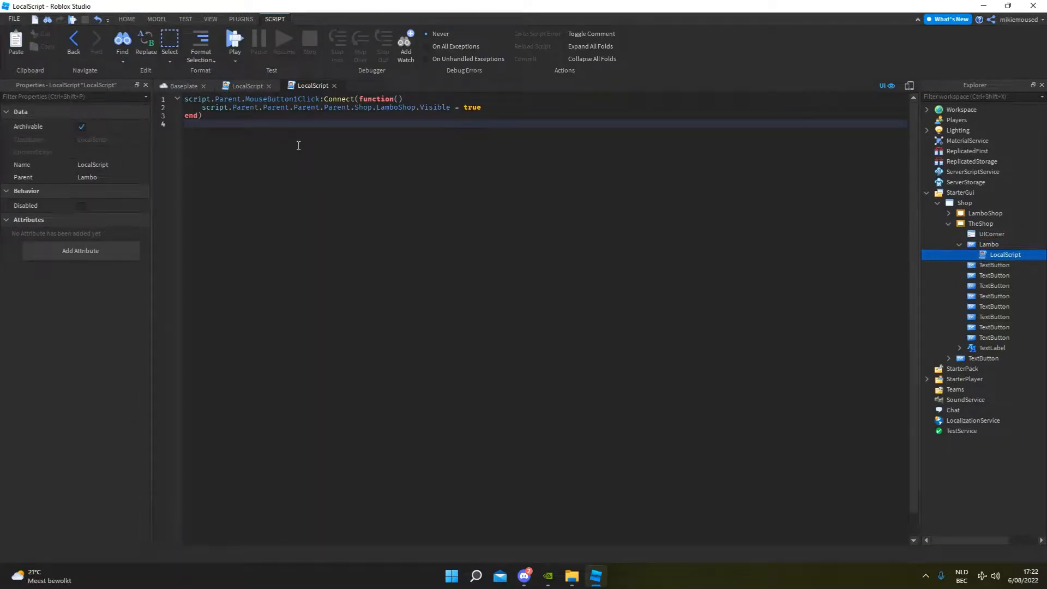
Copy the whole MouseButton1Click function block and paste a duplicate directly below it in the Lambo script.
{"action": "type", "text": "sc."}
{"action": "left_click_drag", "start_coordinate": [233, 115], "coordinate": [176, 101]}
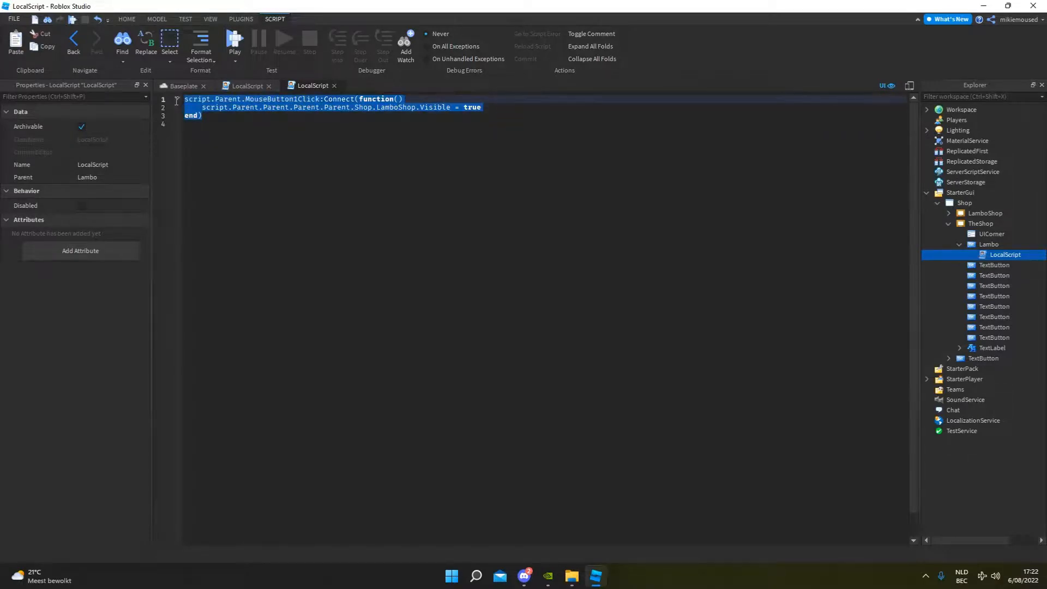
{"action": "key", "text": "ctrl+c"}
{"action": "left_click", "coordinate": [229, 134]}
{"action": "key", "text": "ctrl+v"}
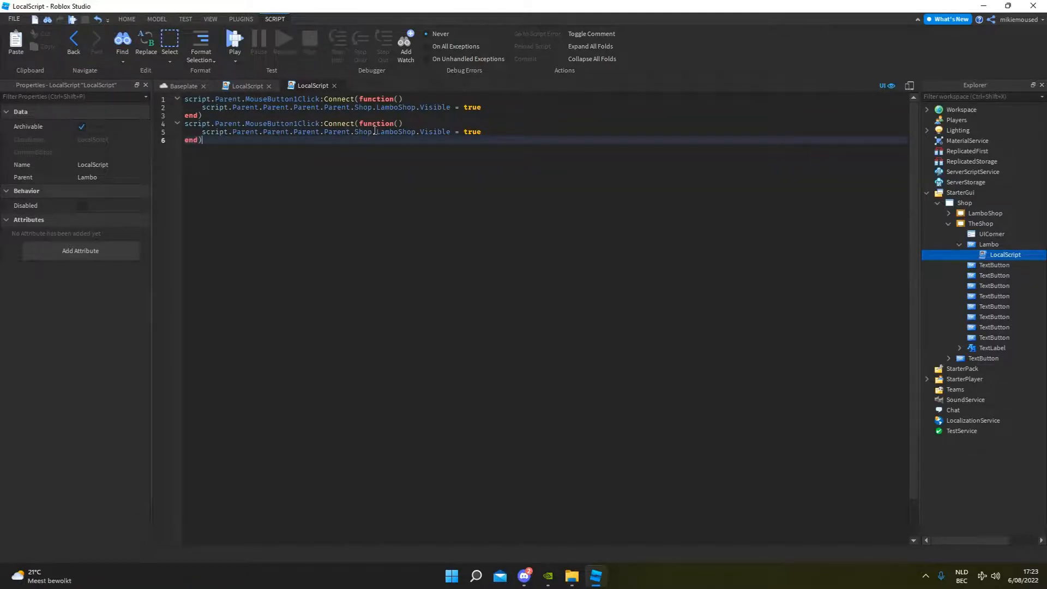
Change the duplicated function's line to target TheShop instead of LamboShop and set its Visible value to false.
{"action": "left_click_drag", "start_coordinate": [377, 131], "coordinate": [416, 132]}
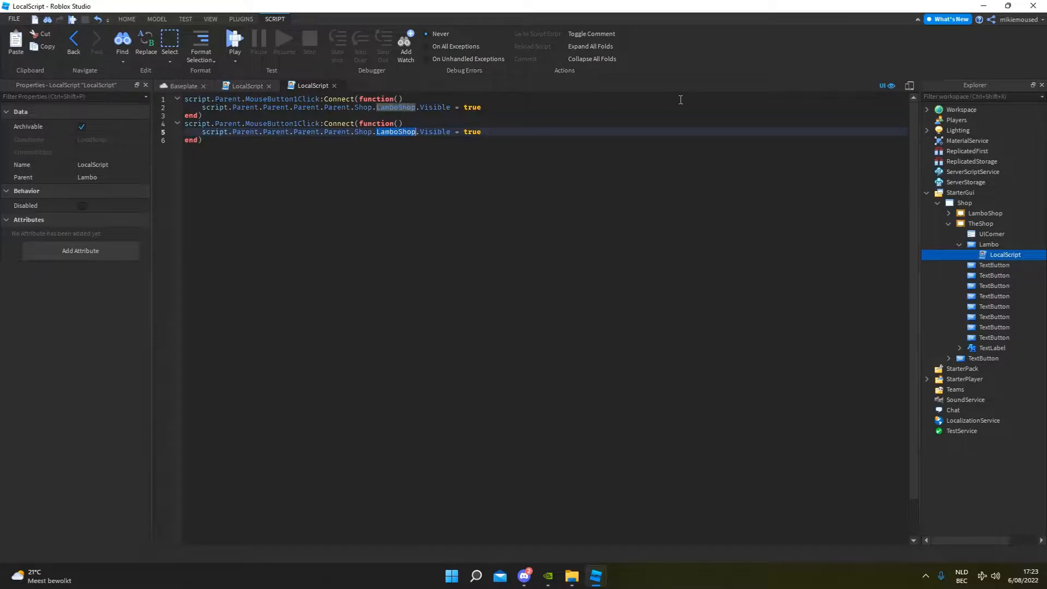
{"action": "type", "text": "TheShop"}
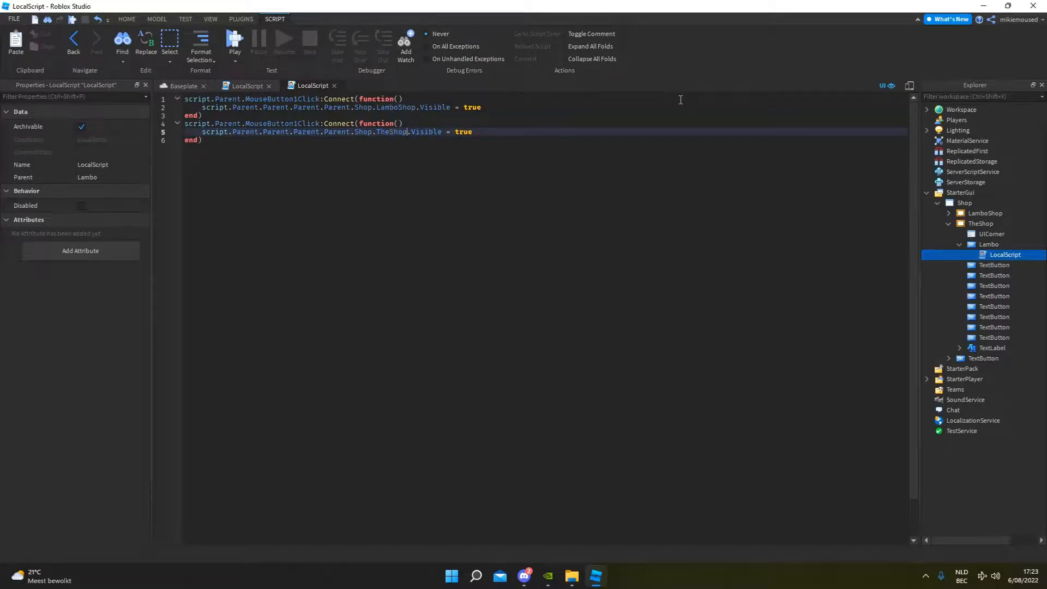
{"action": "key", "text": "Right"}
{"action": "key", "text": "Right"}
{"action": "key", "text": "Right"}
{"action": "key", "text": "Right"}
{"action": "key", "text": "Right"}
{"action": "key", "text": "Right"}
{"action": "key", "text": "BackSpace"}
{"action": "type", "text": "false"}
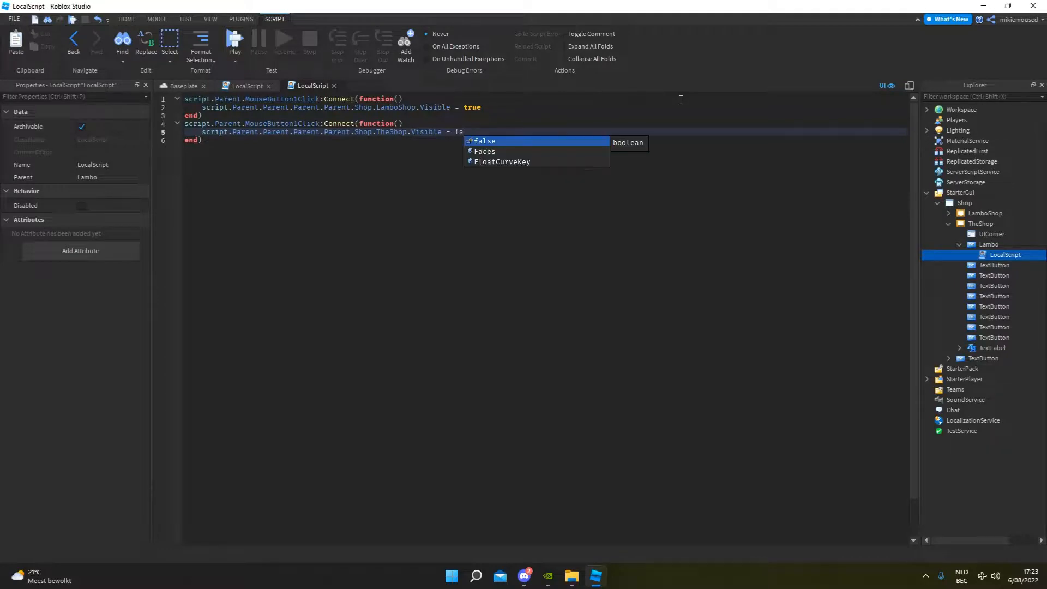
Playtest the Lamborghini button and Open Car Shop toggle, stop the test, and close the open LocalScript editors.
{"action": "left_click", "coordinate": [128, 20]}
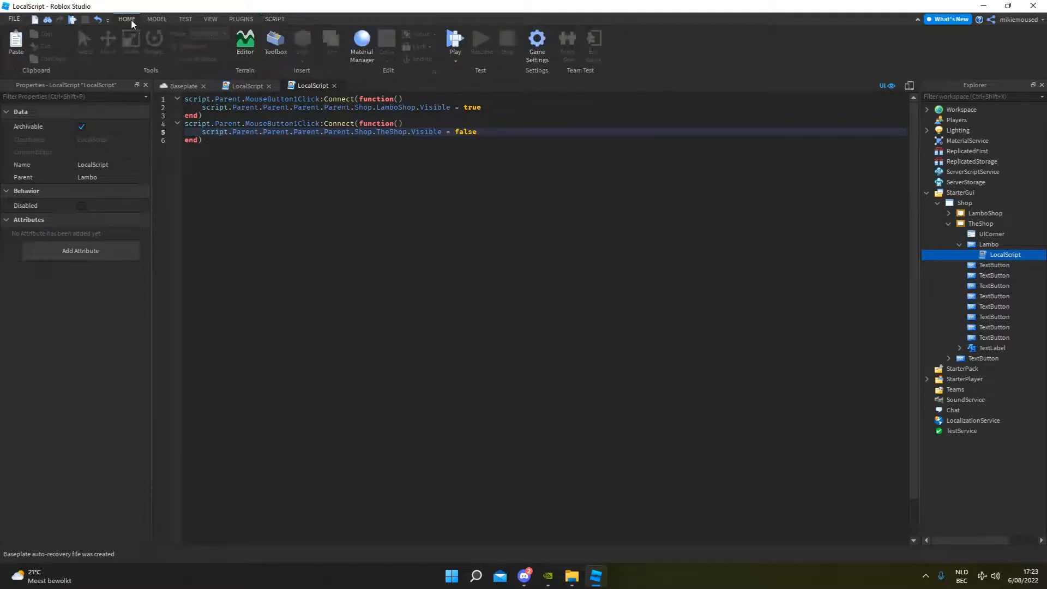
{"action": "left_click", "coordinate": [455, 41]}
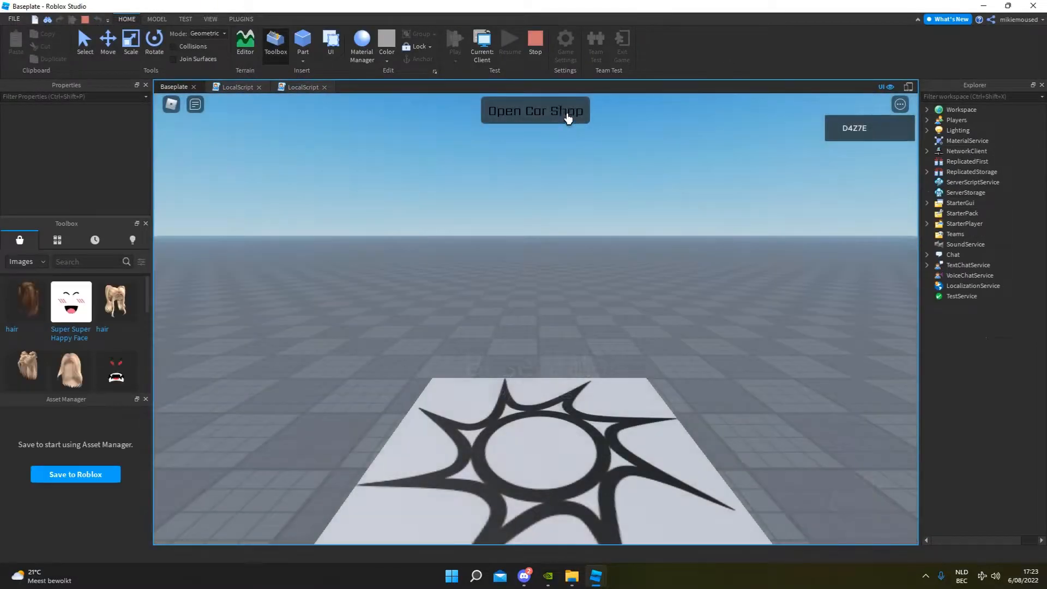
{"action": "left_click", "coordinate": [564, 112]}
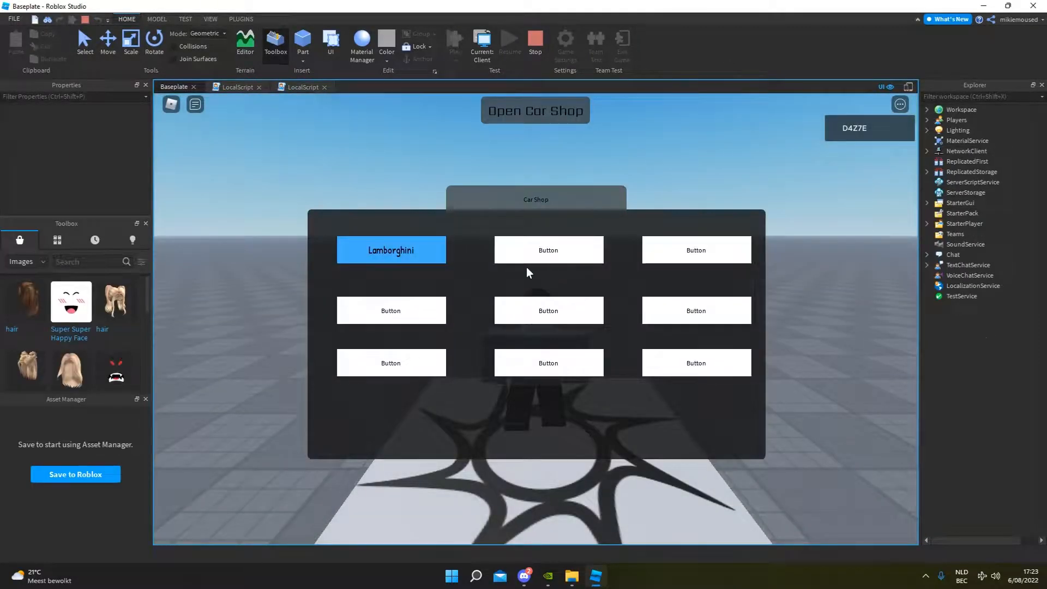
{"action": "left_click", "coordinate": [421, 258]}
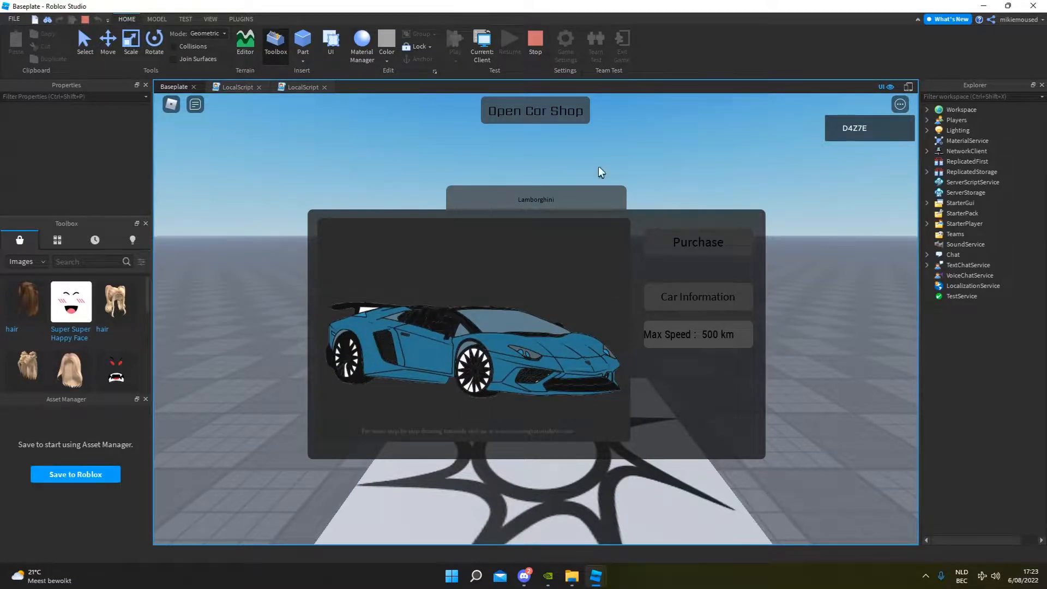
{"action": "left_click", "coordinate": [547, 110]}
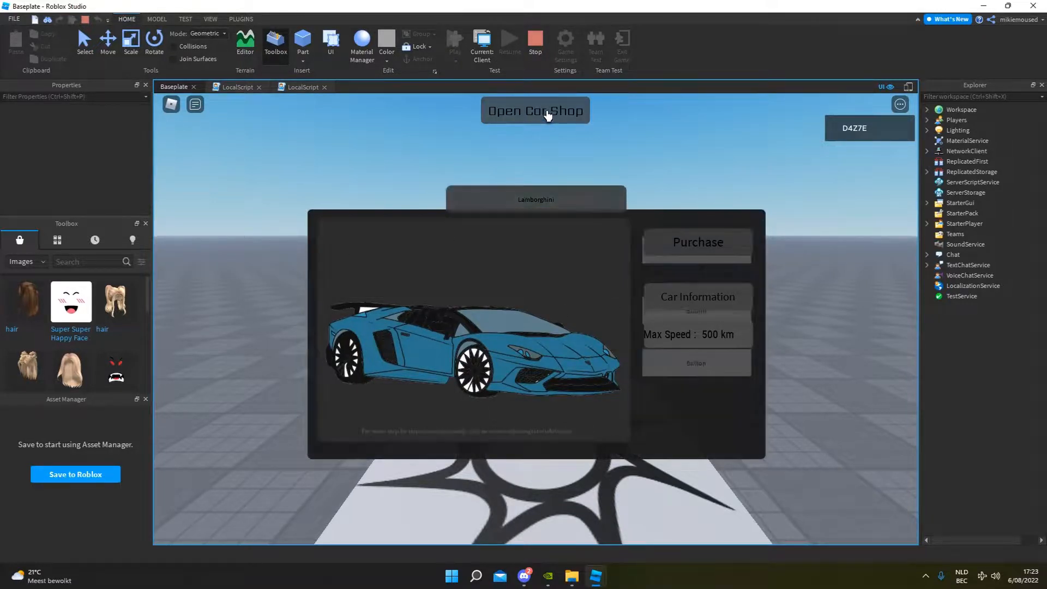
{"action": "left_click", "coordinate": [547, 109]}
{"action": "key", "text": "w"}
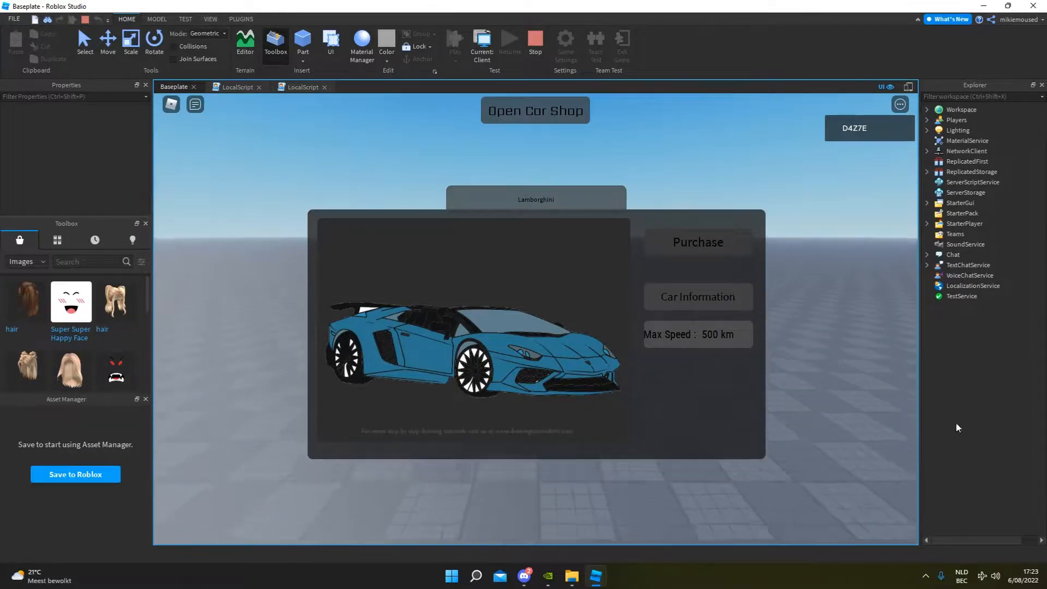
{"action": "left_click", "coordinate": [537, 40]}
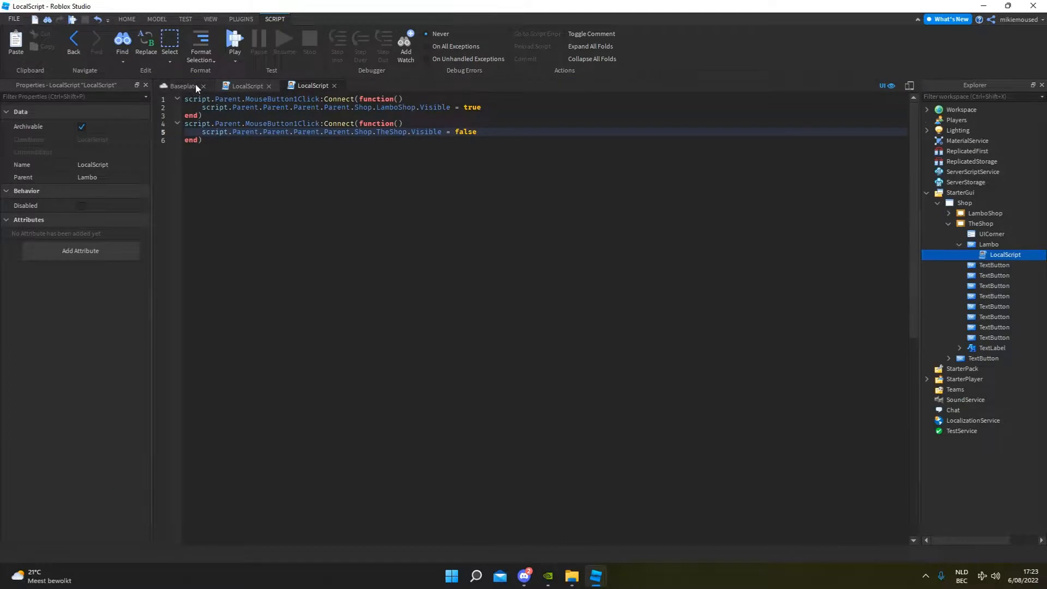
{"action": "left_click", "coordinate": [334, 86]}
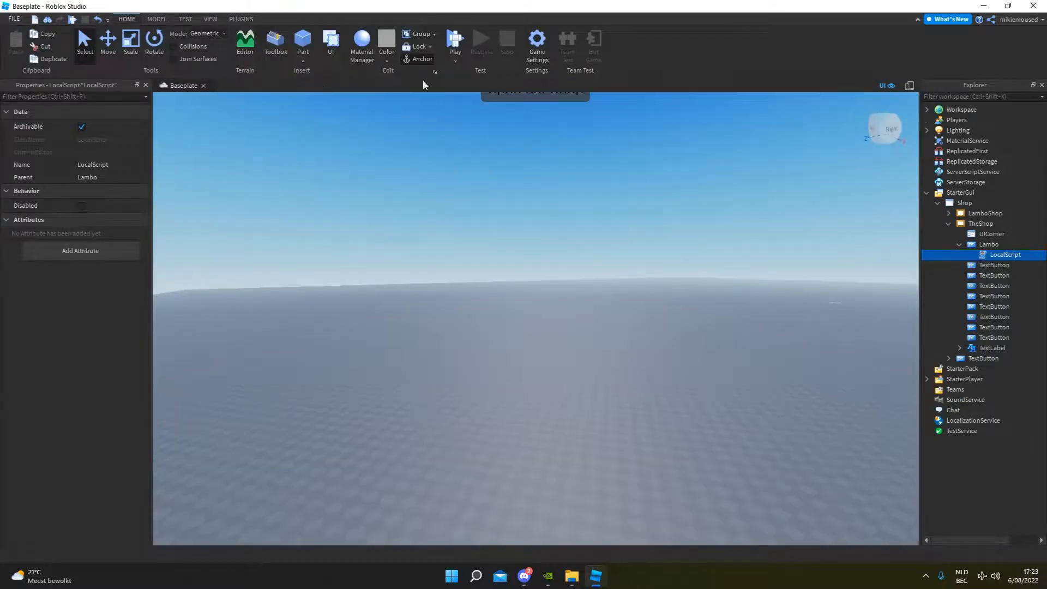
Collapse the Lambo and TheShop branches and turn on the Visible property of the LamboShop frame.
{"action": "left_click", "coordinate": [959, 245]}
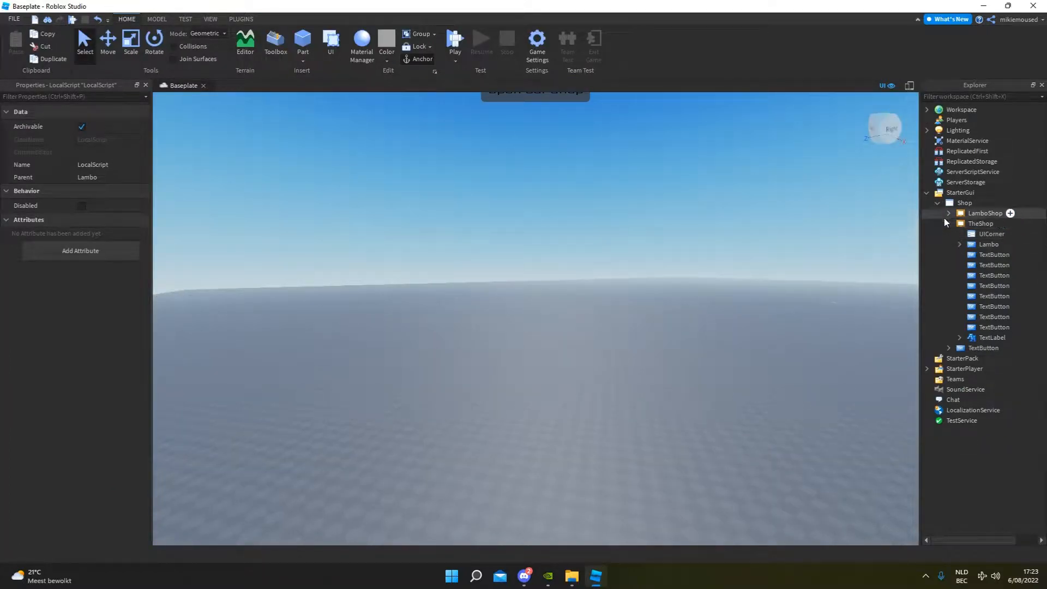
{"action": "left_click", "coordinate": [948, 224]}
{"action": "left_click", "coordinate": [981, 214]}
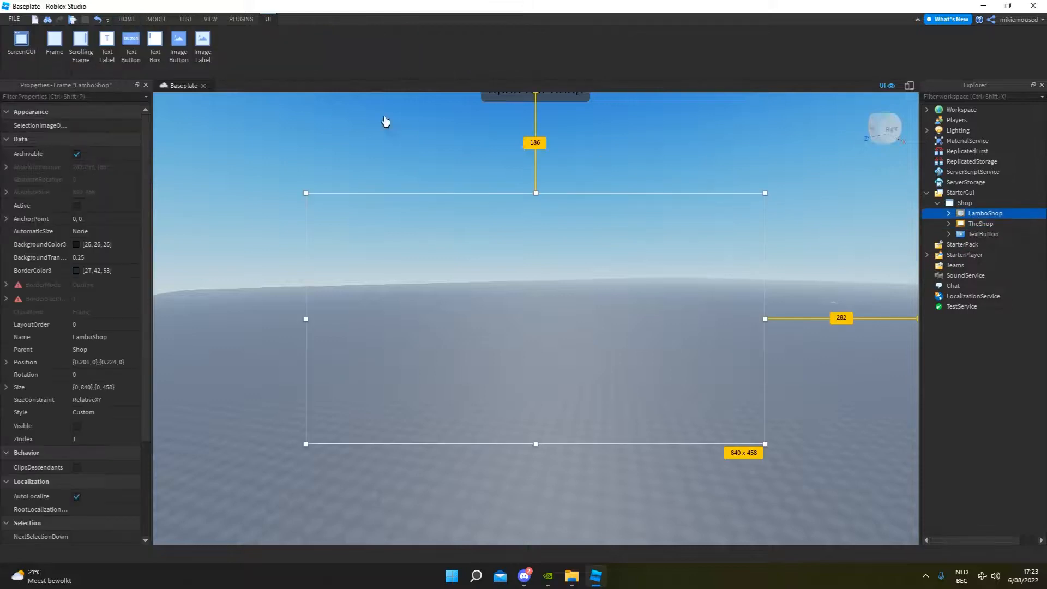
{"action": "left_click", "coordinate": [76, 426]}
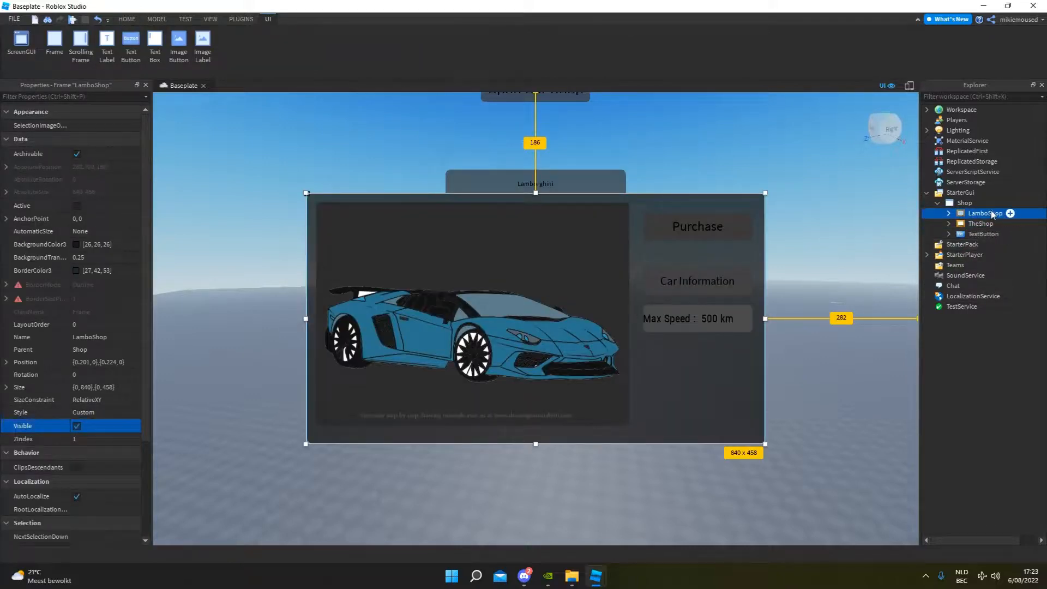
Add a TextButton to LamboShop, place it in the frame's lower-right corner, and give it a UICorner.
{"action": "left_click", "coordinate": [1009, 214]}
{"action": "left_click", "coordinate": [965, 300]}
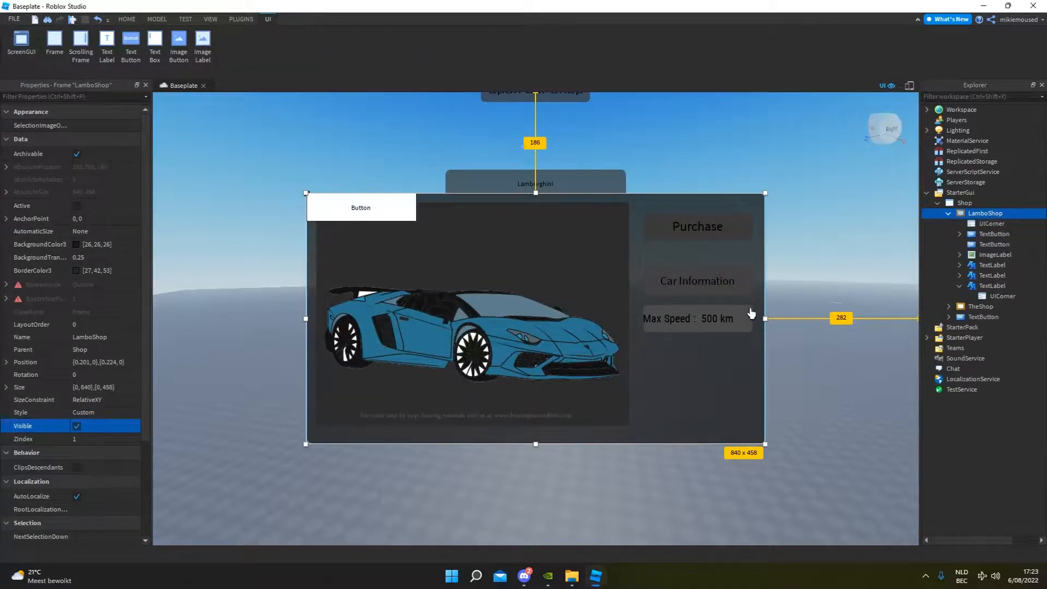
{"action": "left_click_drag", "start_coordinate": [377, 210], "coordinate": [712, 430]}
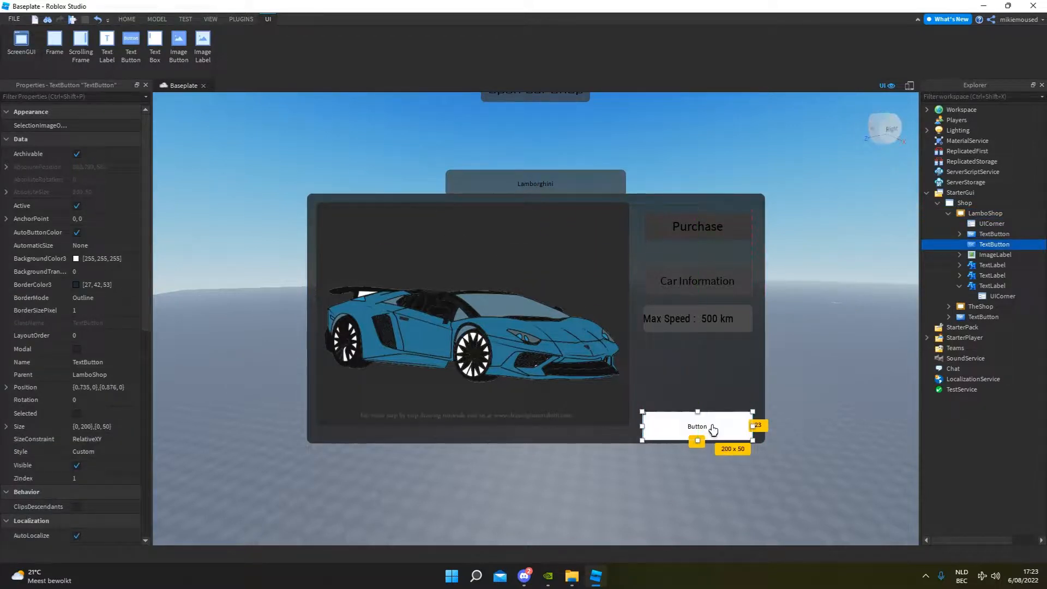
{"action": "left_click", "coordinate": [1016, 245]}
{"action": "left_click", "coordinate": [945, 293]}
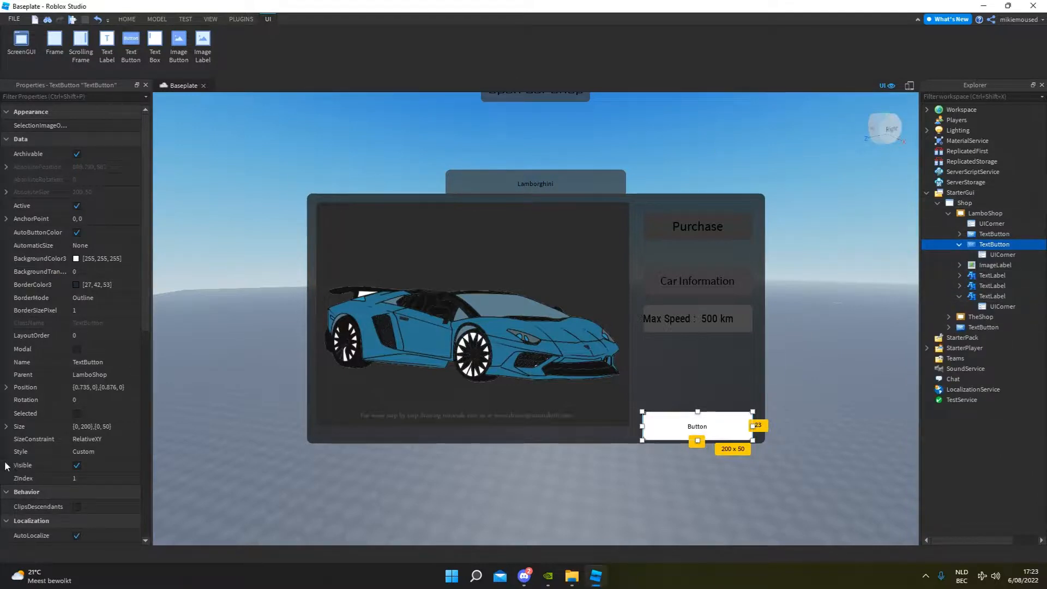
Set the new LamboShop button's background colour to red, RGB 254, 0, 4.
{"action": "left_click", "coordinate": [76, 258]}
{"action": "left_click_drag", "start_coordinate": [654, 220], "coordinate": [651, 192]}
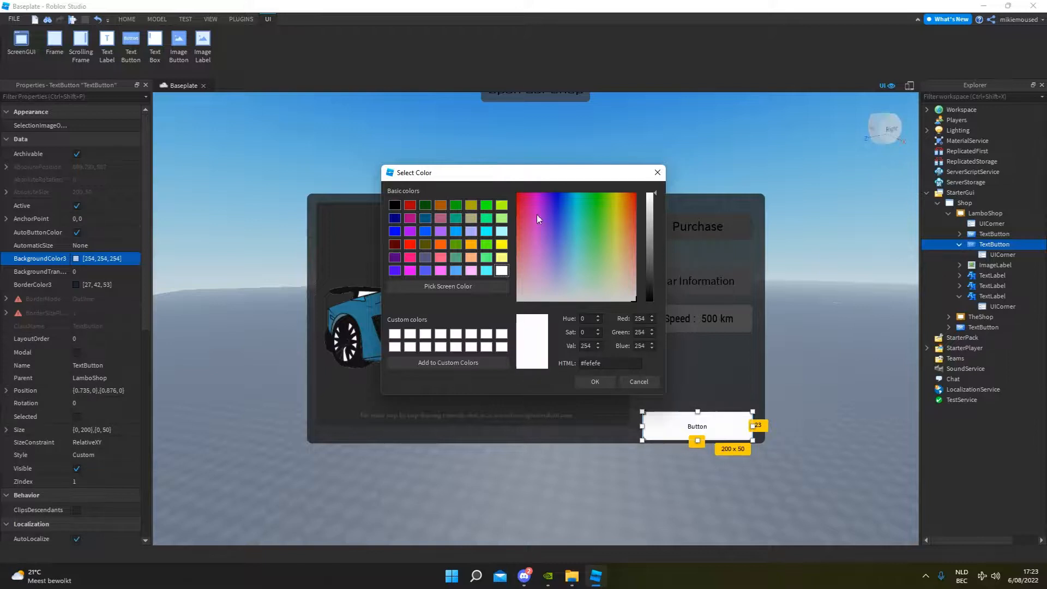
{"action": "left_click_drag", "start_coordinate": [526, 204], "coordinate": [509, 176]}
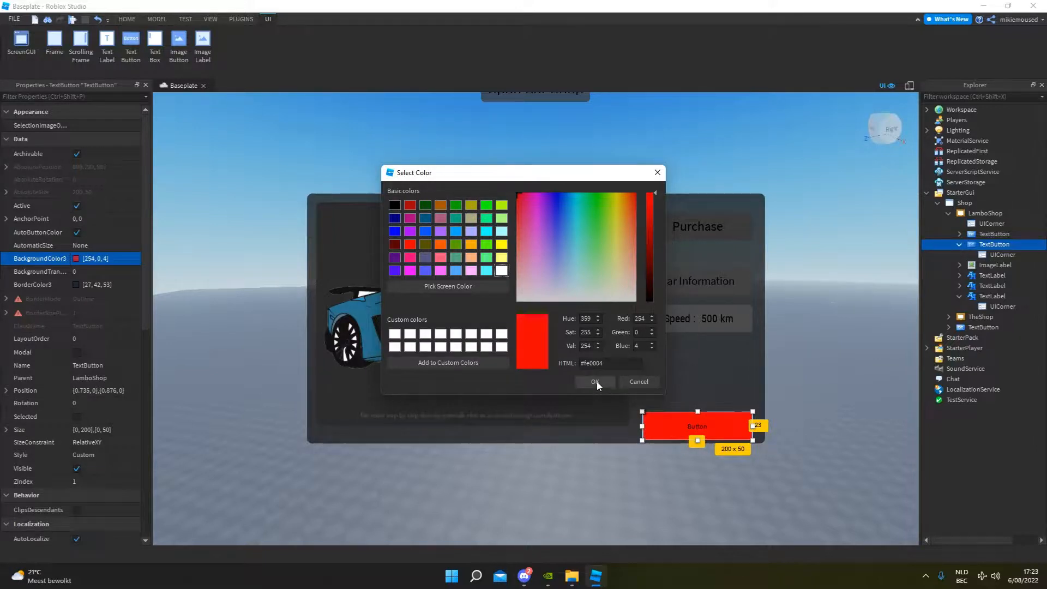
{"action": "left_click", "coordinate": [596, 381]}
Change the red button's text to "Close" and set its TextSize to 51.
{"action": "double_click", "coordinate": [692, 432]}
{"action": "type", "text": "Close"}
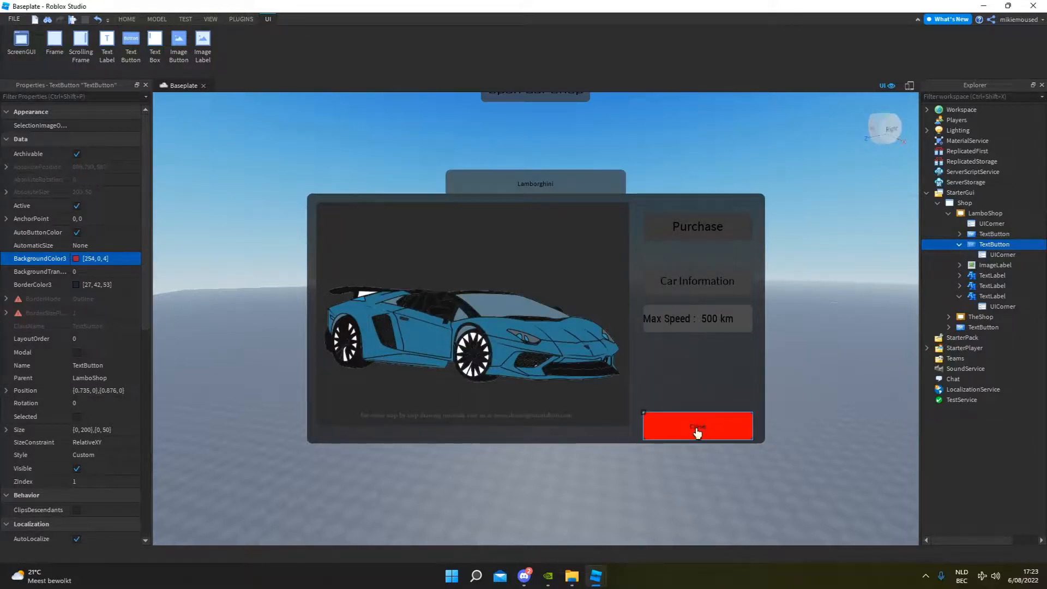
{"action": "scroll", "coordinate": [71, 365], "scroll_direction": "down", "scroll_amount": 10}
{"action": "left_click", "coordinate": [79, 398]}
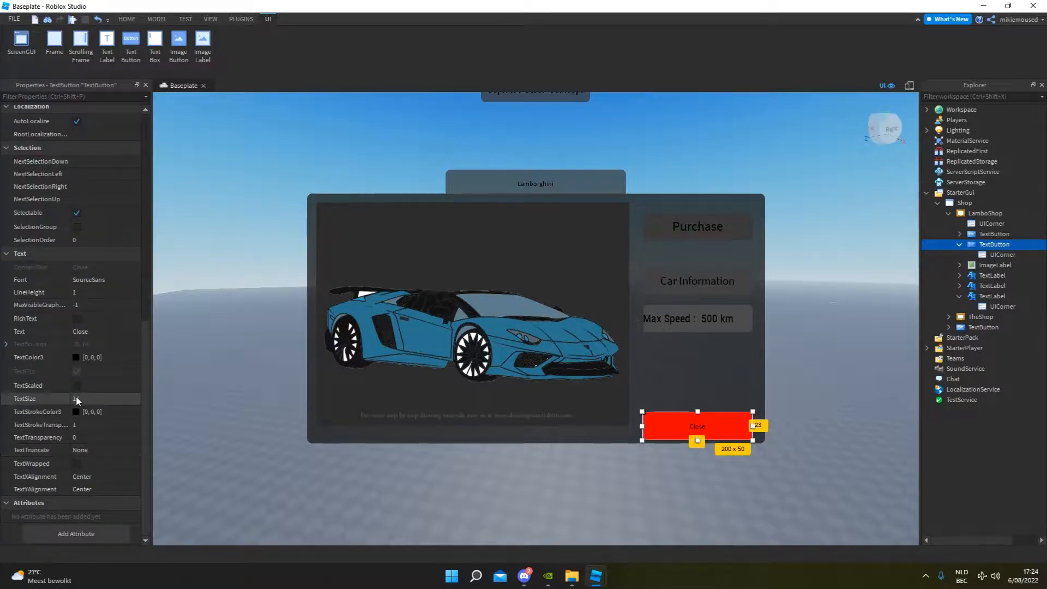
{"action": "left_click", "coordinate": [111, 398]}
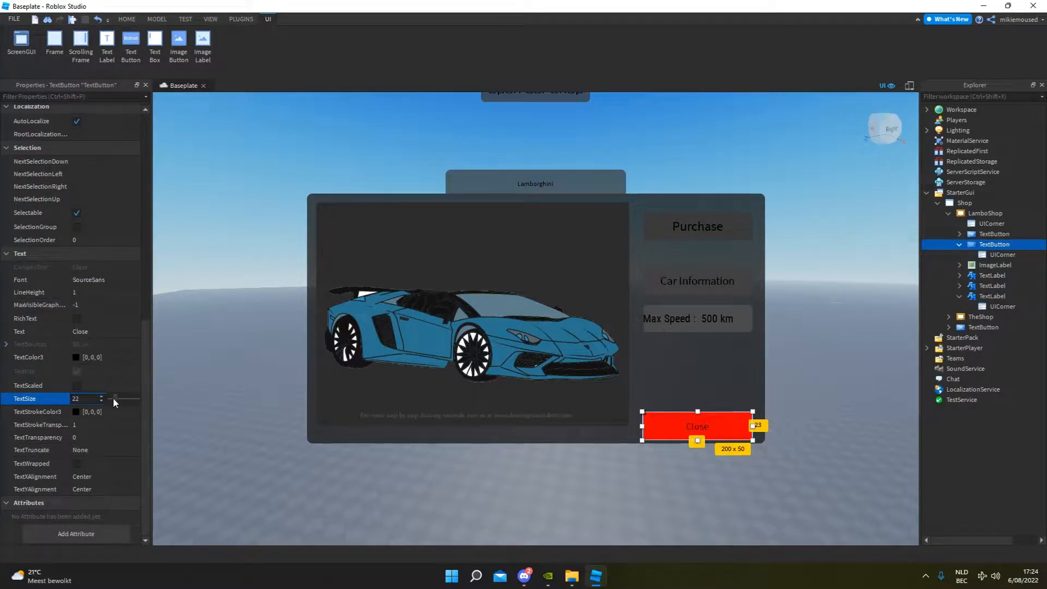
{"action": "left_click_drag", "start_coordinate": [113, 399], "coordinate": [122, 397]}
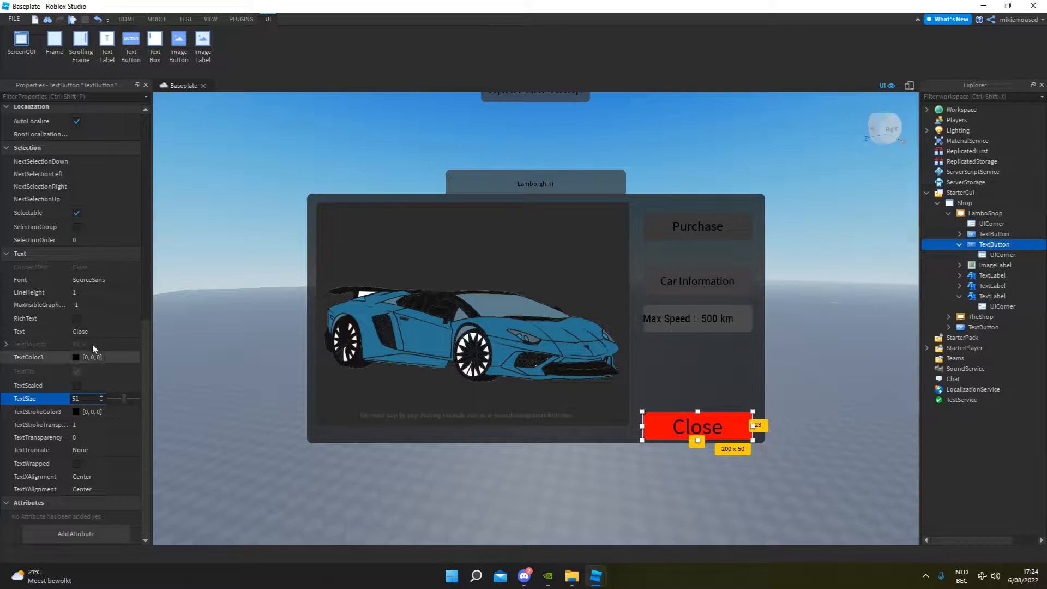
Change the font of the Close button's text and deselect the button.
{"action": "scroll", "coordinate": [85, 360], "scroll_direction": "up", "scroll_amount": 5}
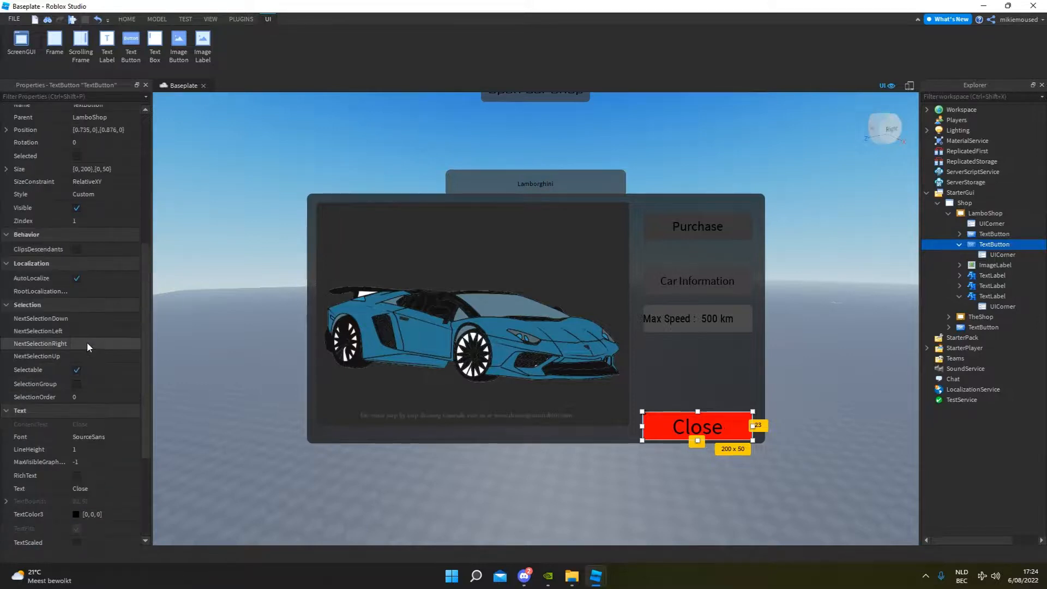
{"action": "scroll", "coordinate": [91, 336], "scroll_direction": "down", "scroll_amount": 5}
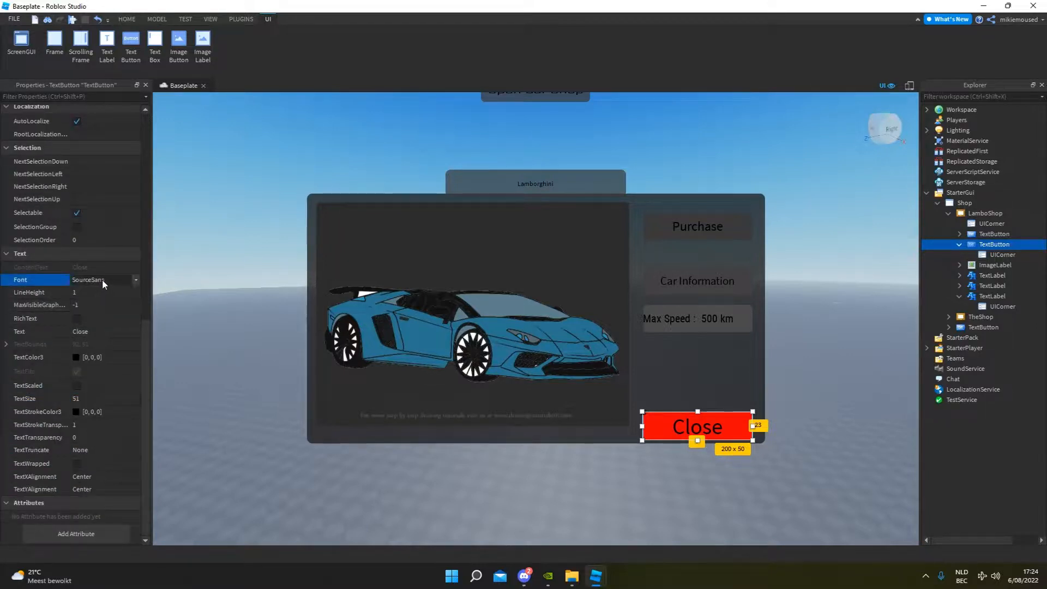
{"action": "left_click", "coordinate": [102, 279]}
{"action": "left_click", "coordinate": [202, 294]}
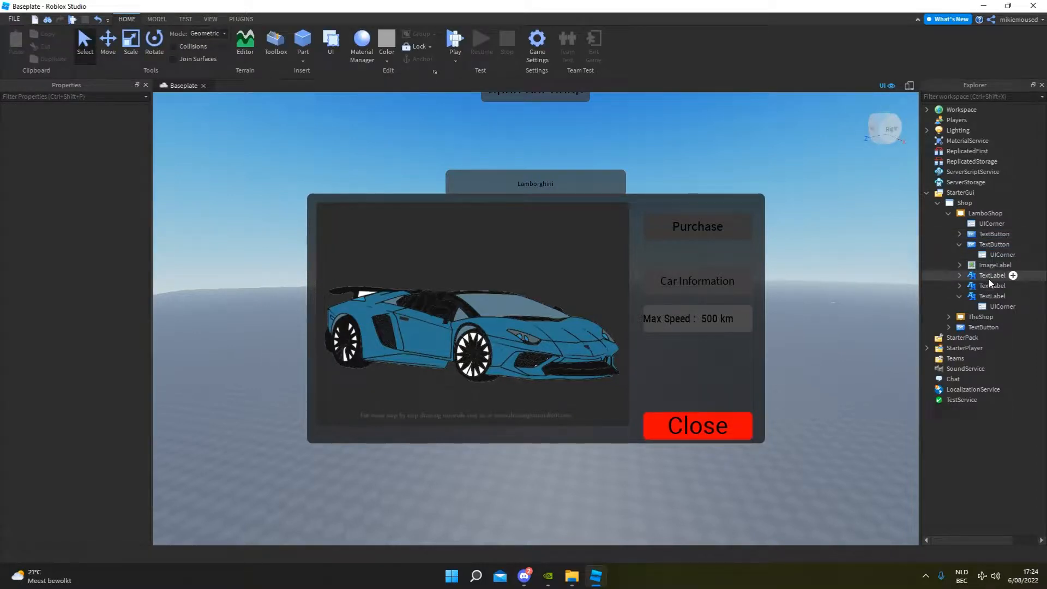
Add a LocalScript to the red Close TextButton inside LamboShop.
{"action": "left_click", "coordinate": [959, 244]}
{"action": "left_click", "coordinate": [993, 244]}
{"action": "left_click", "coordinate": [1017, 245]}
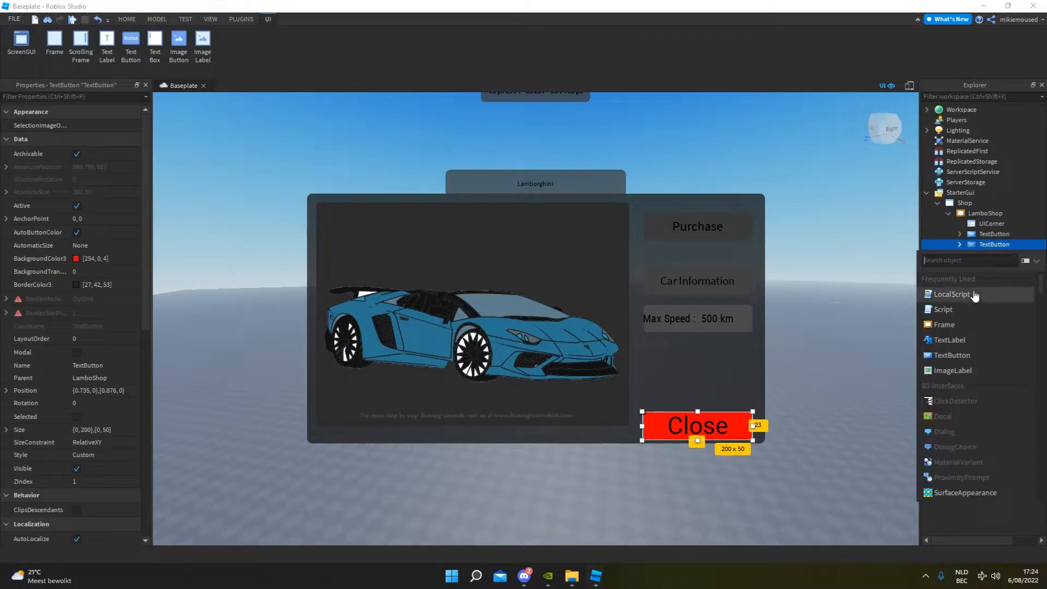
{"action": "left_click", "coordinate": [972, 296]}
Replace the default code with a script.Parent.MouseButton1Click:Connect(function() block closed by end).
{"action": "key", "text": "ctrl+a"}
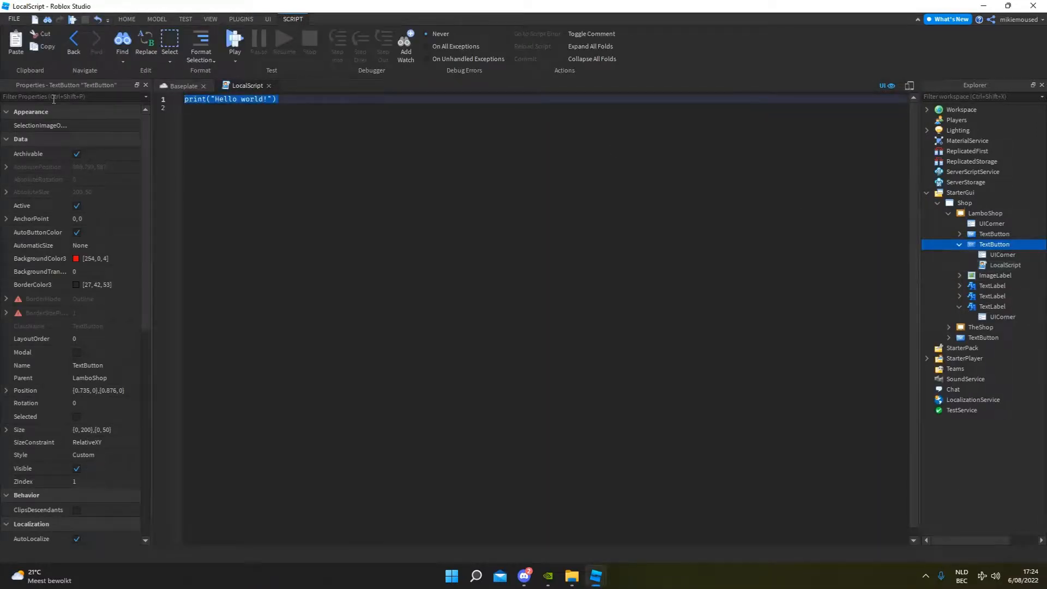
{"action": "type", "text": "script.par"}
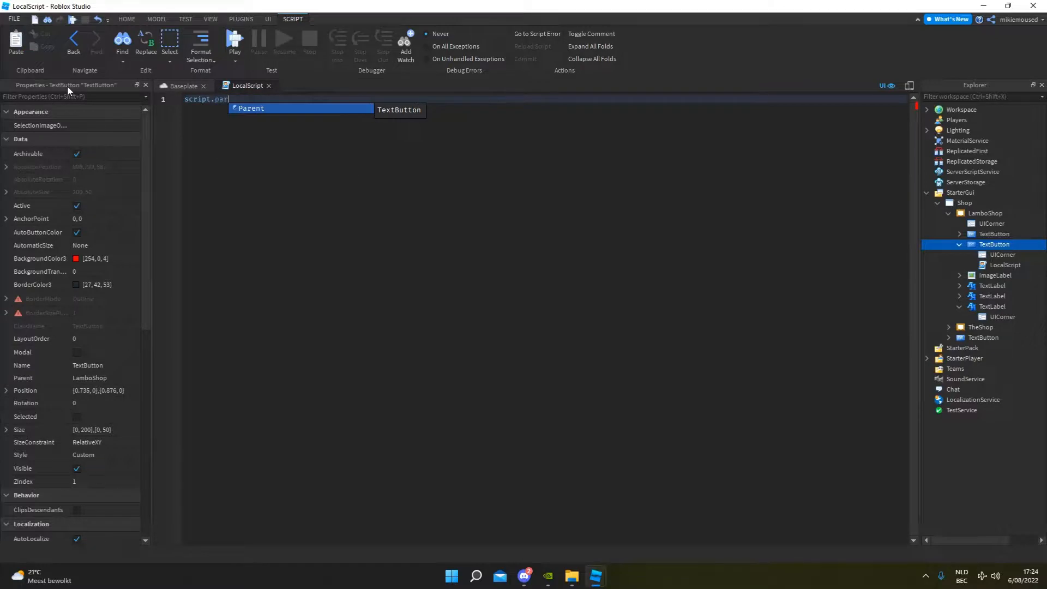
{"action": "key", "text": "Tab"}
{"action": "type", "text": ".MouseButton1Click"}
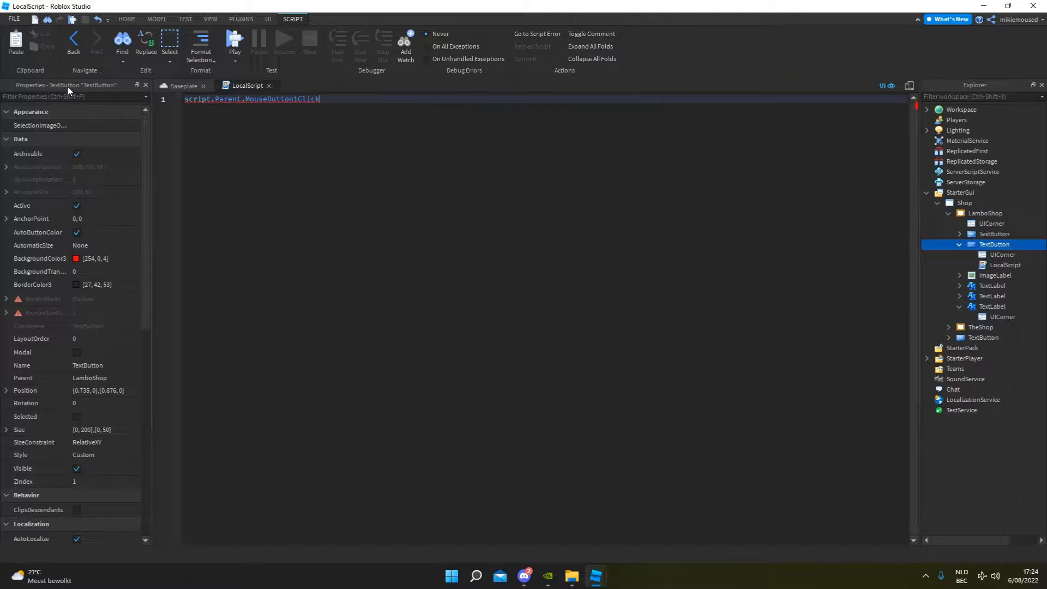
{"action": "type", "text": ":co"}
{"action": "key", "text": "Tab"}
{"action": "type", "text": "("}
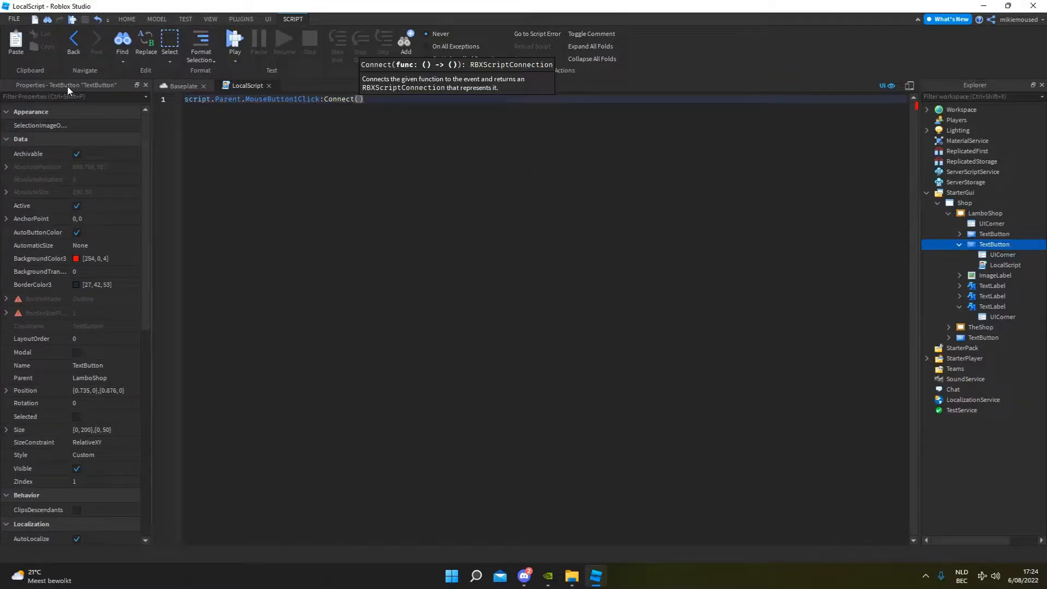
{"action": "type", "text": "fun"}
{"action": "key", "text": "Tab"}
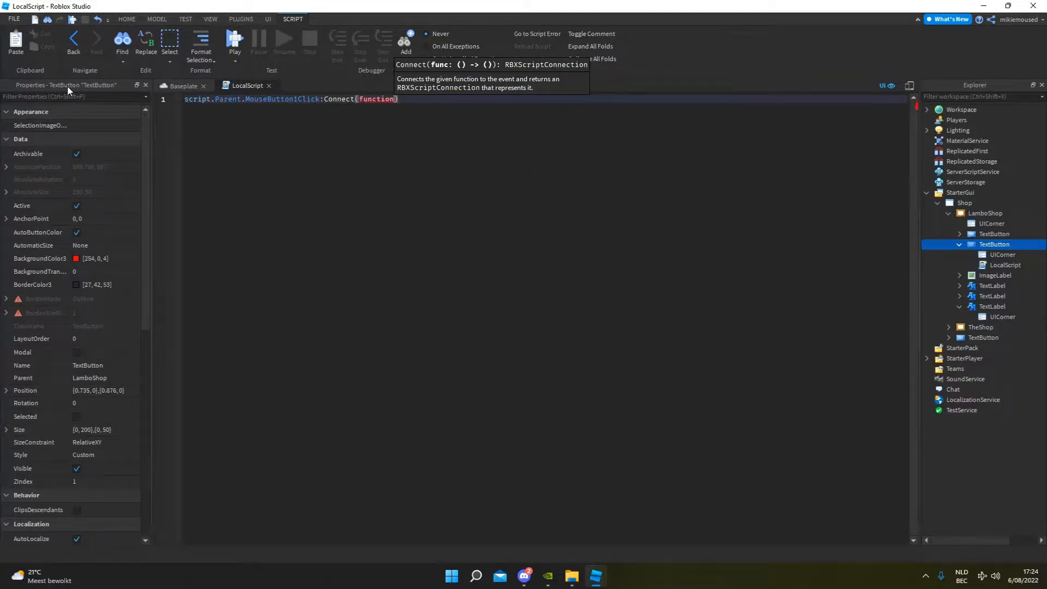
{"action": "type", "text": "()"}
{"action": "key", "text": "Return"}
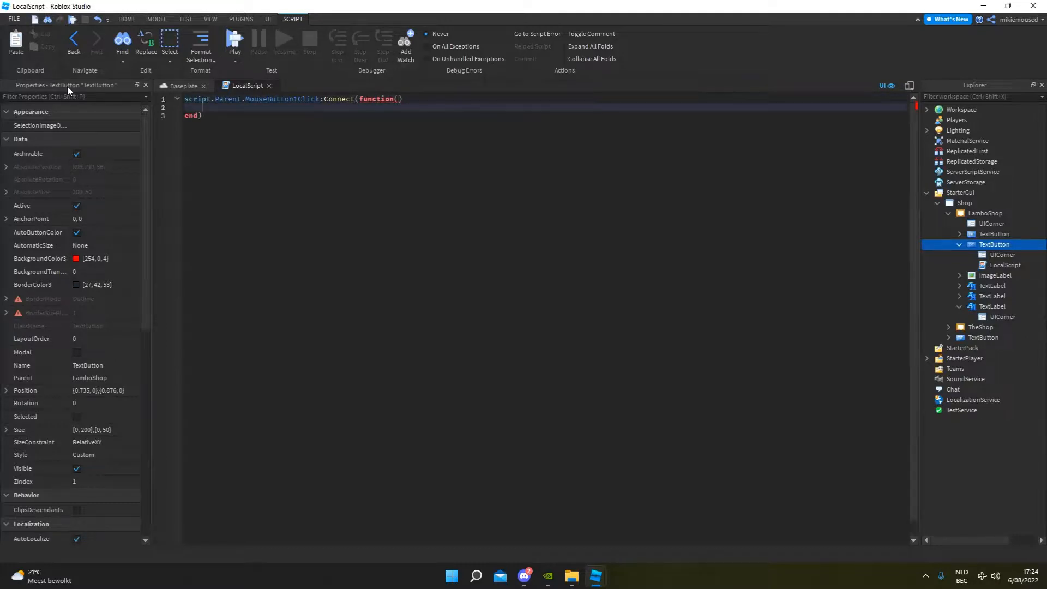
Inside the click function, write script.Parent.Parent.Parent.Parent.Shop.LamboShop.Visible = false.
{"action": "type", "text": "script."}
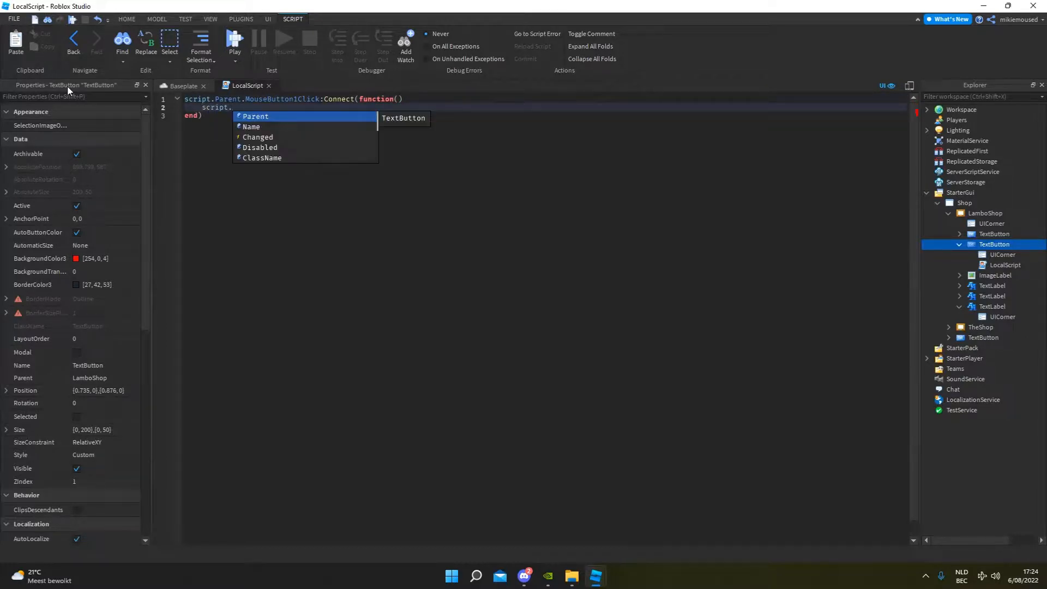
{"action": "type", "text": "pa.Parent."}
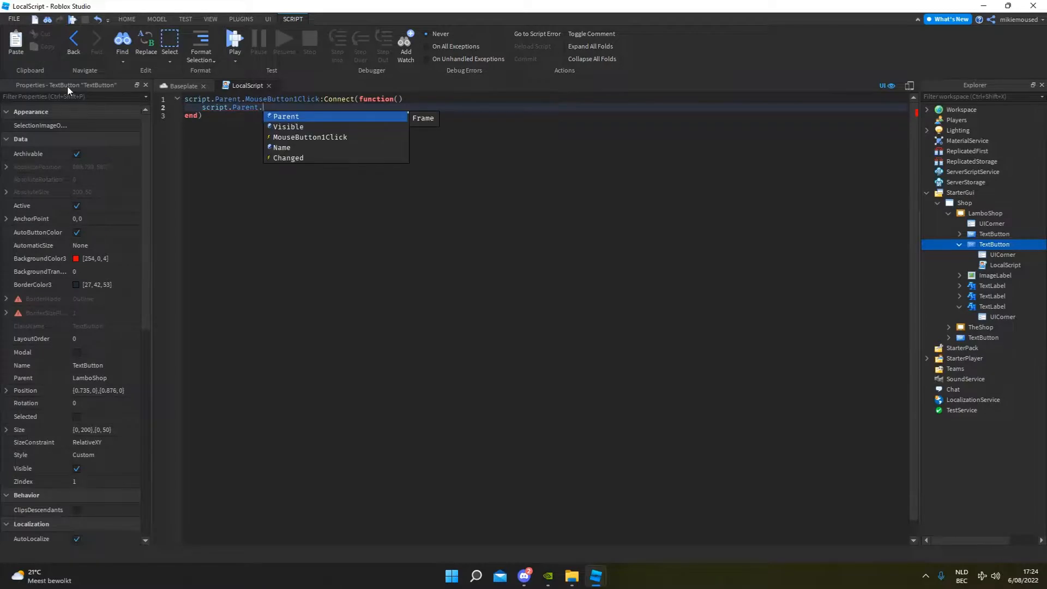
{"action": "key", "text": "Tab"}
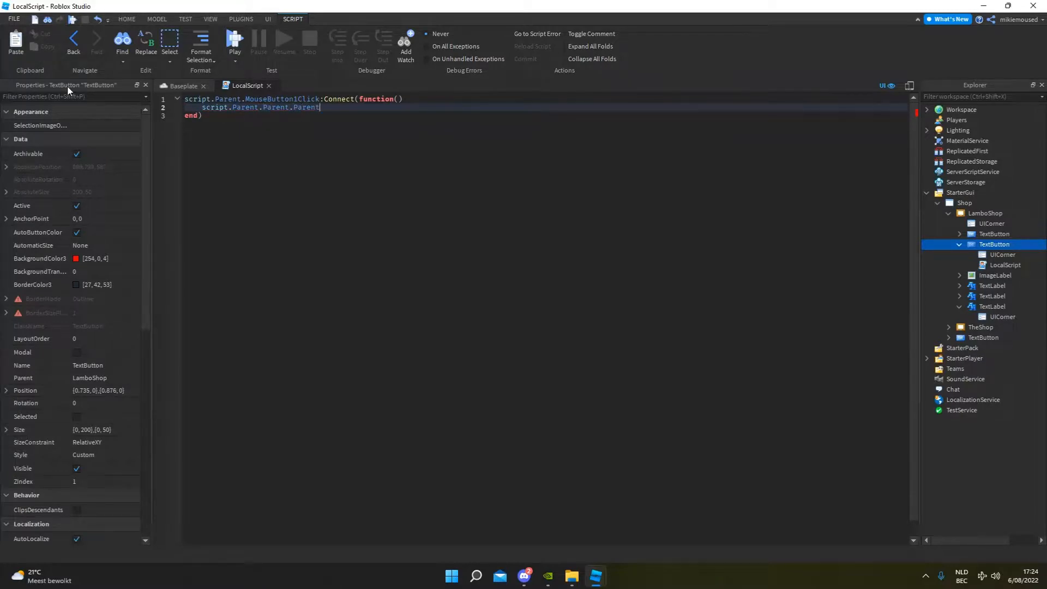
{"action": "type", "text": ".pa"}
{"action": "key", "text": "Tab"}
{"action": "type", "text": "."}
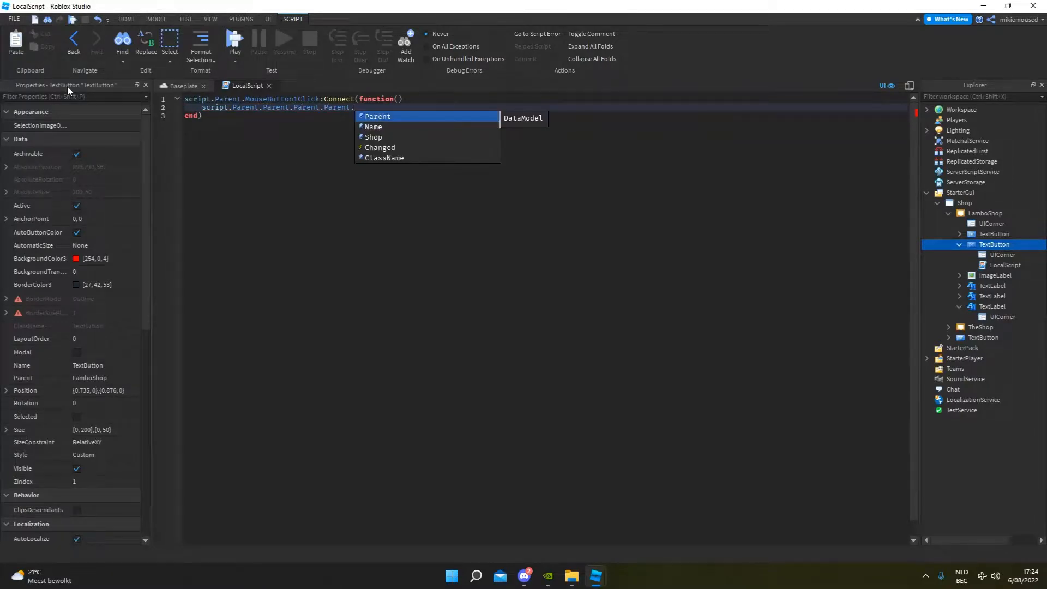
{"action": "type", "text": "sh"}
{"action": "key", "text": "Tab"}
{"action": "type", "text": "."}
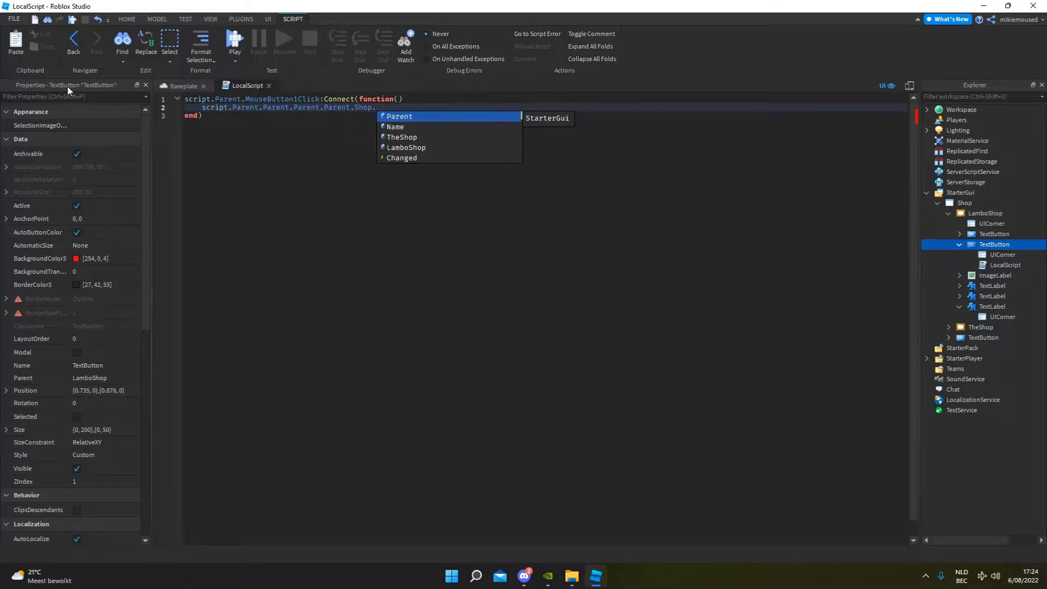
{"action": "type", "text": "lam"}
{"action": "key", "text": "Tab"}
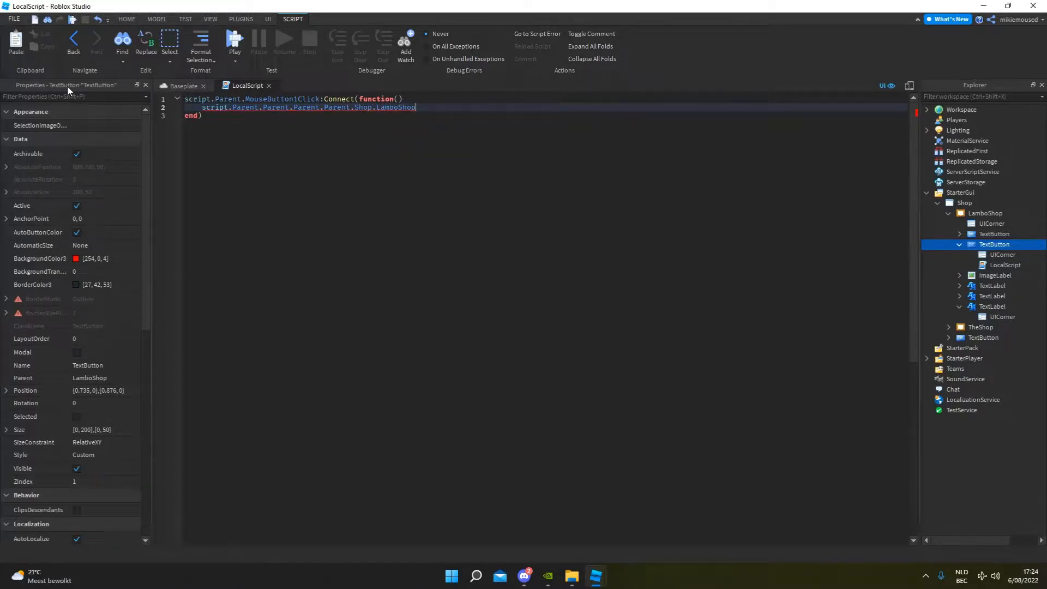
{"action": "type", "text": ".vi"}
{"action": "key", "text": "Tab"}
{"action": "type", "text": "= fal"}
{"action": "key", "text": "Tab"}
Return to the Baseplate view, collapse LamboShop, and turn off its Visible property.
{"action": "left_click", "coordinate": [184, 86]}
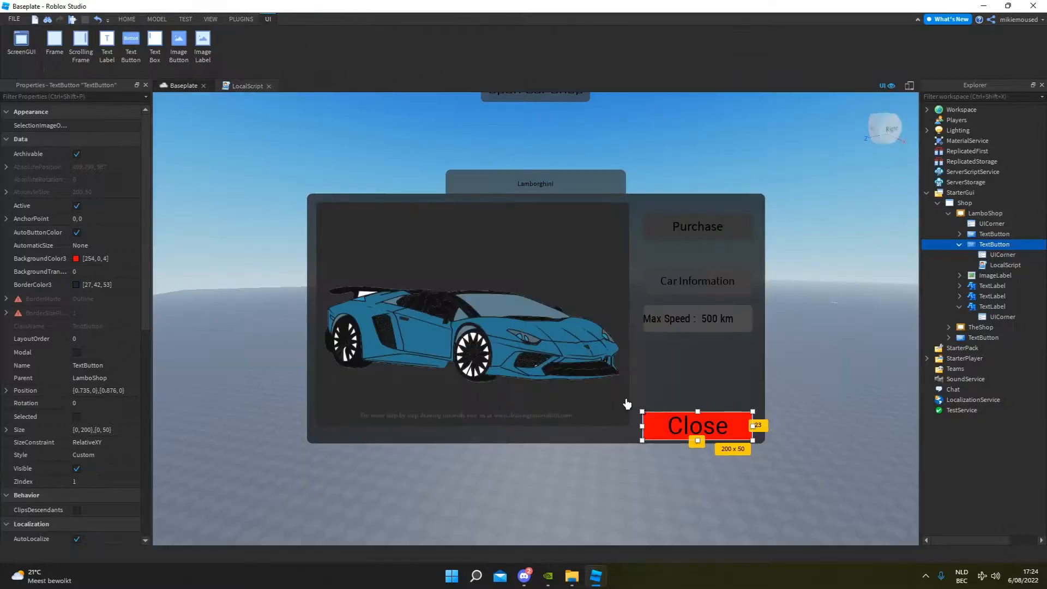
{"action": "left_click", "coordinate": [666, 403]}
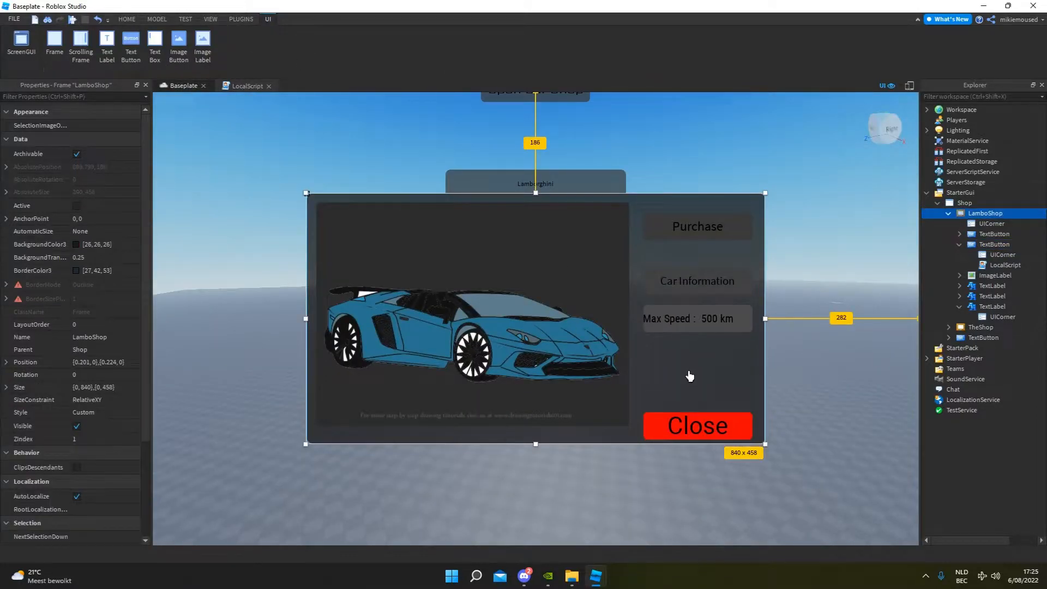
{"action": "left_click", "coordinate": [581, 154]}
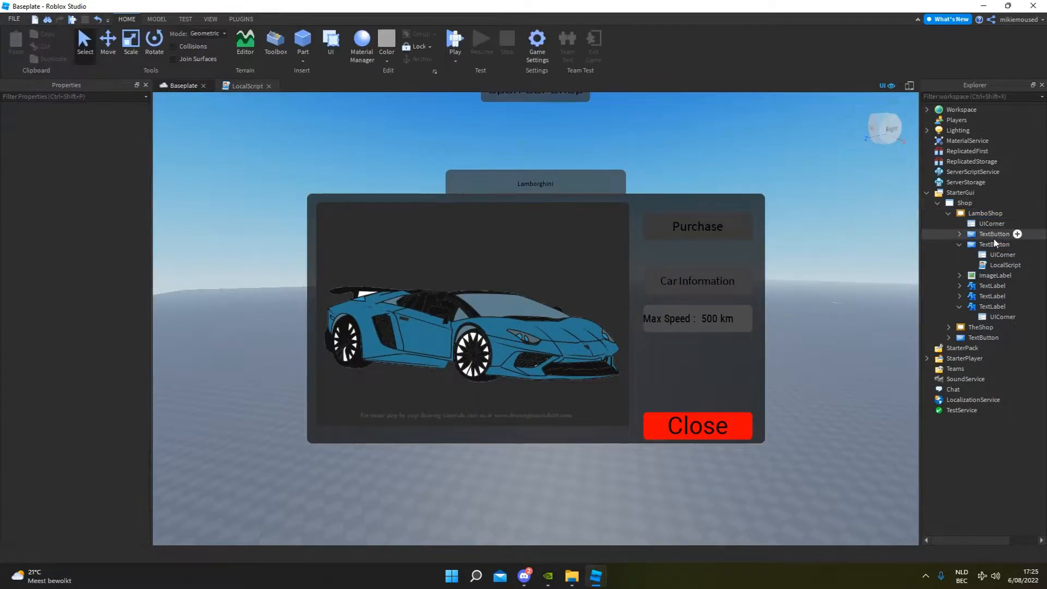
{"action": "left_click", "coordinate": [985, 213]}
{"action": "left_click", "coordinate": [948, 213]}
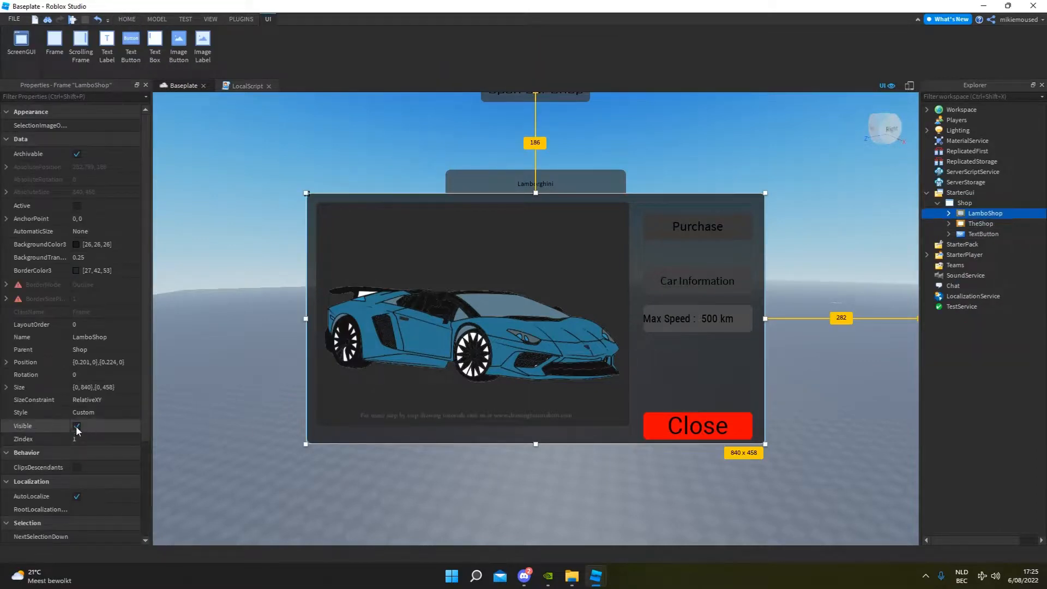
{"action": "left_click", "coordinate": [77, 426]}
{"action": "left_click", "coordinate": [559, 220]}
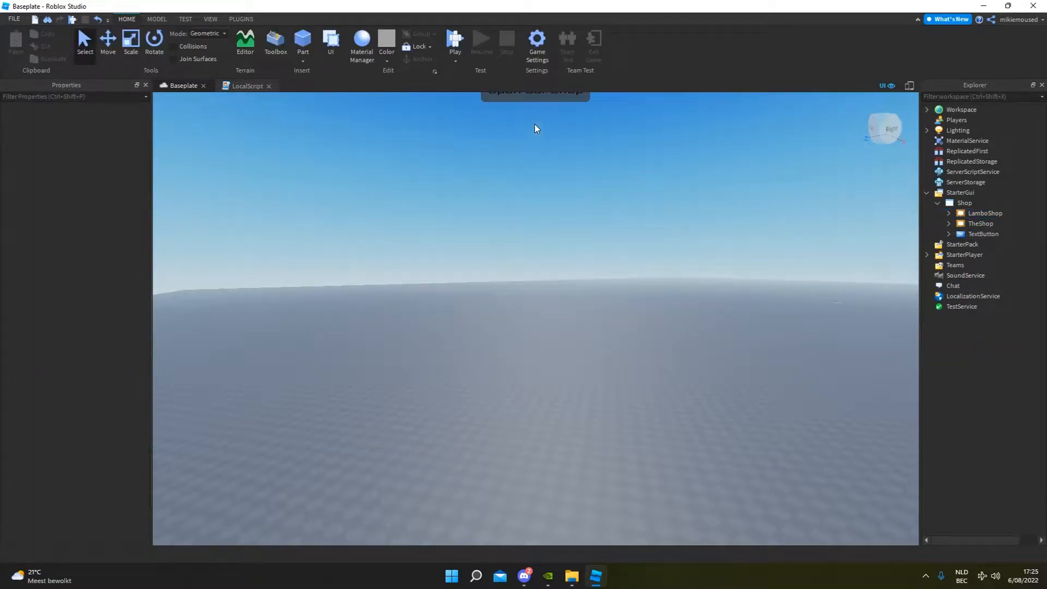
Playtest the game: open the car shop, switch to the Lamborghini page, close it with the Close button, and stop the test.
{"action": "left_click", "coordinate": [452, 37]}
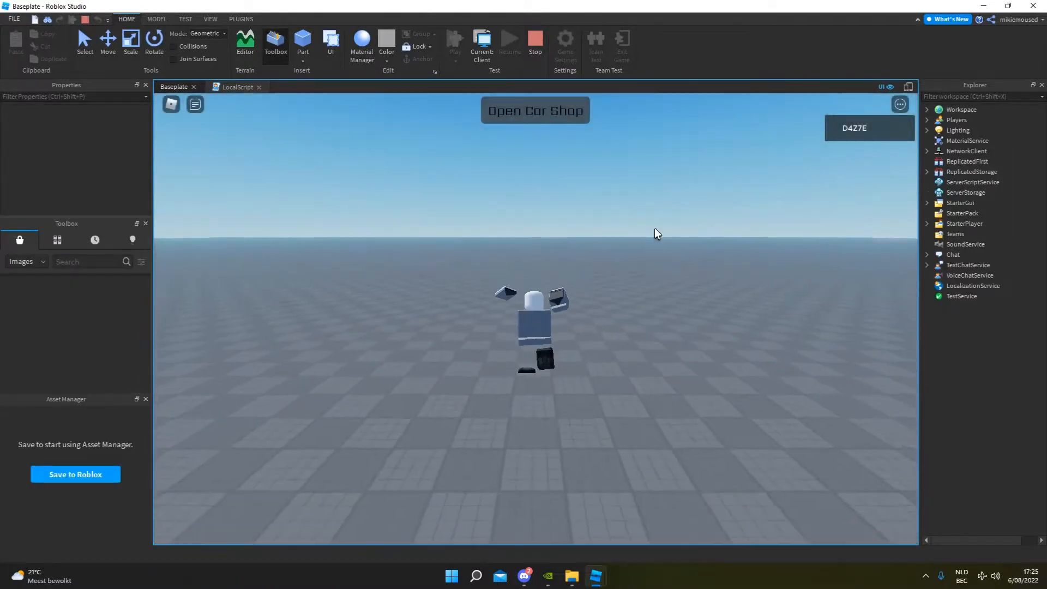
{"action": "key", "text": "w"}
{"action": "right_click_drag", "start_coordinate": [654, 228], "coordinate": [654, 231]}
{"action": "left_click", "coordinate": [559, 111]}
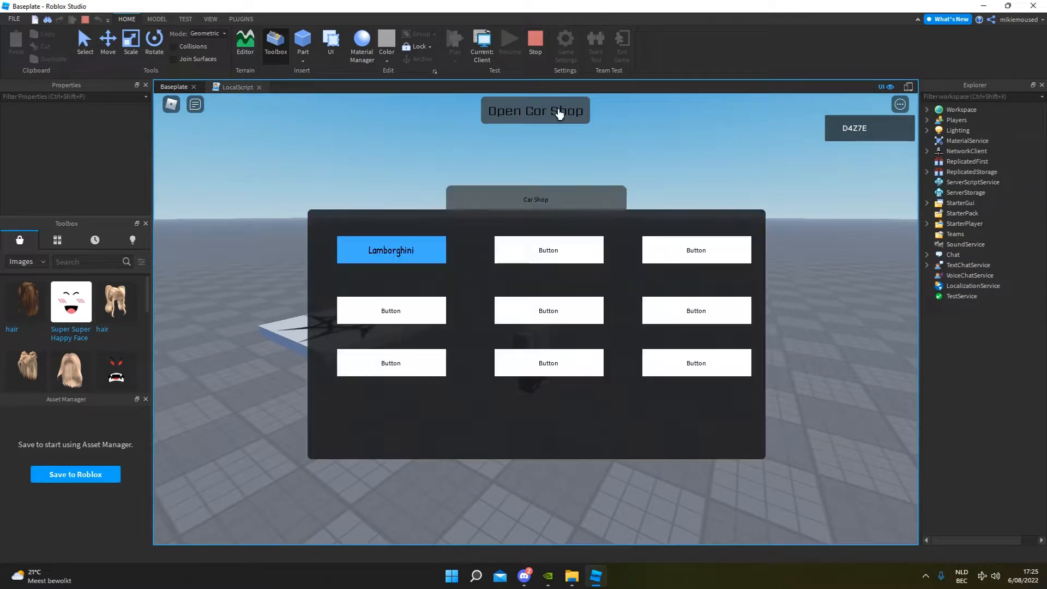
{"action": "key", "text": "w"}
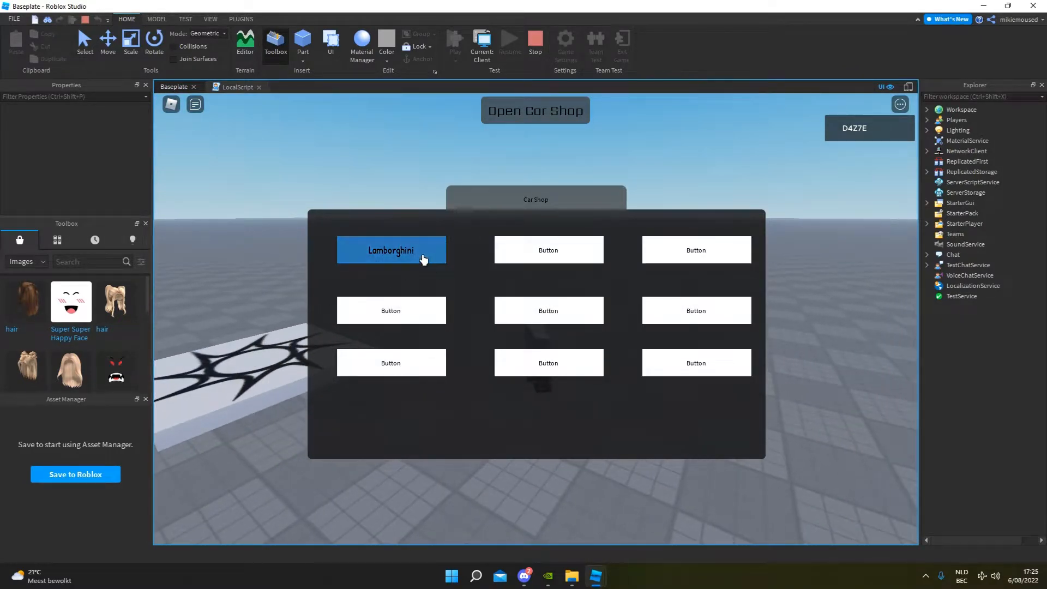
{"action": "left_click", "coordinate": [415, 257]}
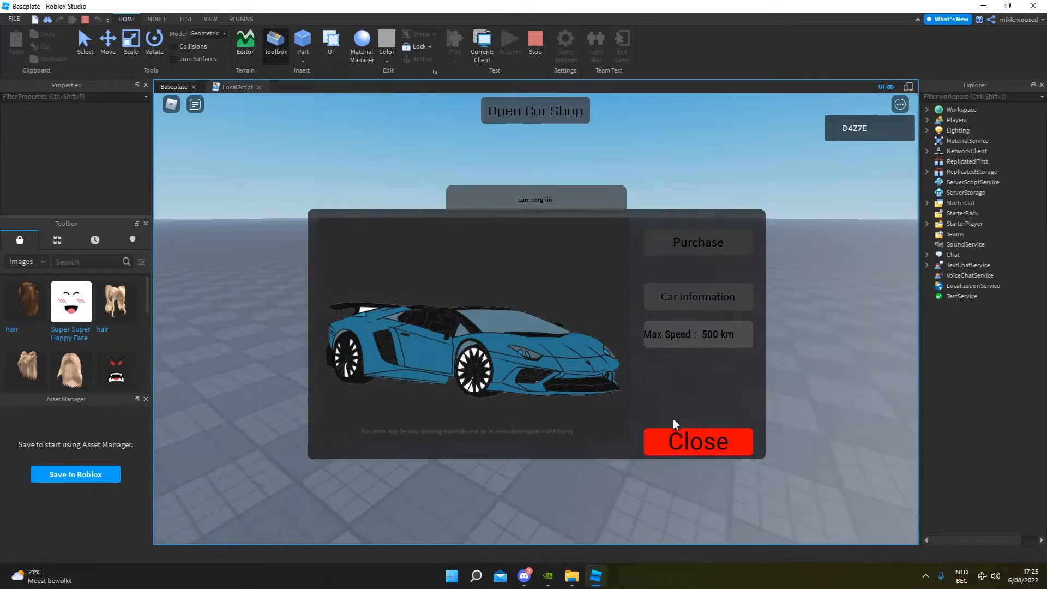
{"action": "left_click", "coordinate": [672, 446]}
{"action": "key", "text": "w"}
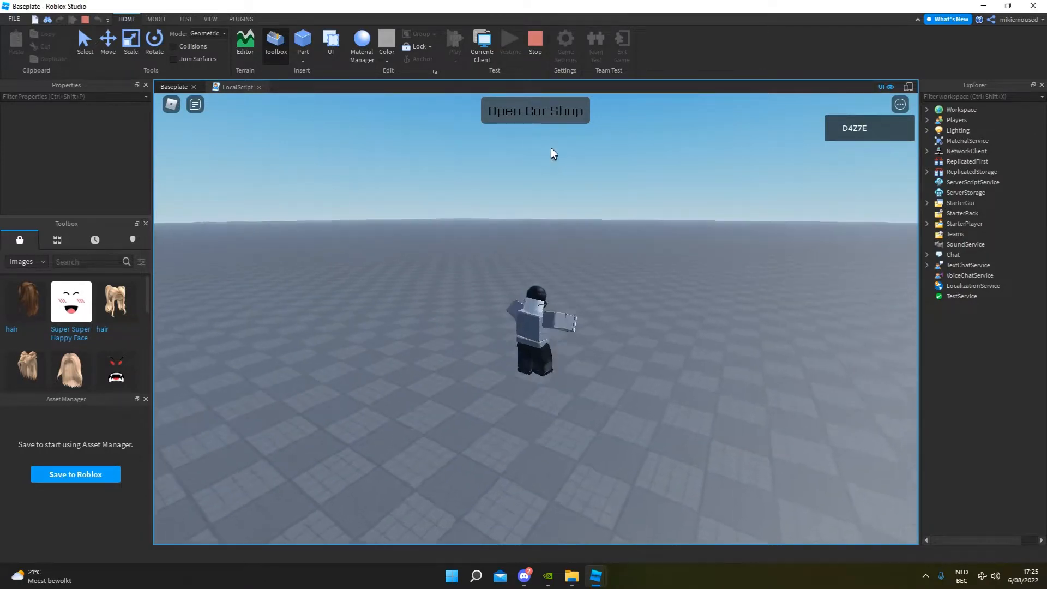
{"action": "key", "text": "d"}
{"action": "left_click", "coordinate": [544, 42]}
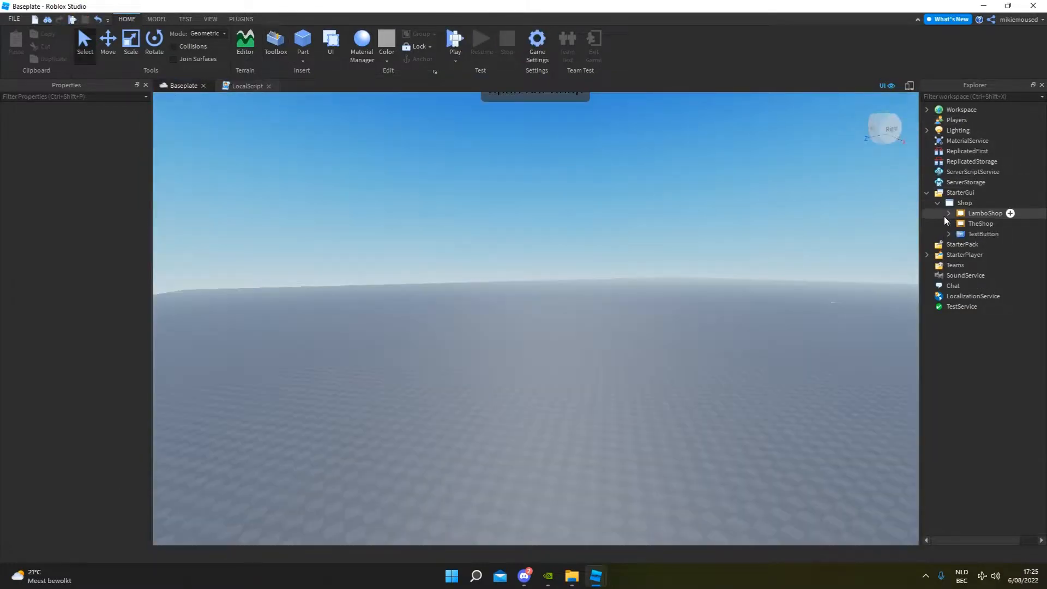
Expand LamboShop in the Explorer and turn on the frame's Visible property.
{"action": "left_click", "coordinate": [948, 214]}
{"action": "left_click", "coordinate": [949, 214]}
{"action": "left_click", "coordinate": [949, 216]}
{"action": "left_click", "coordinate": [950, 233]}
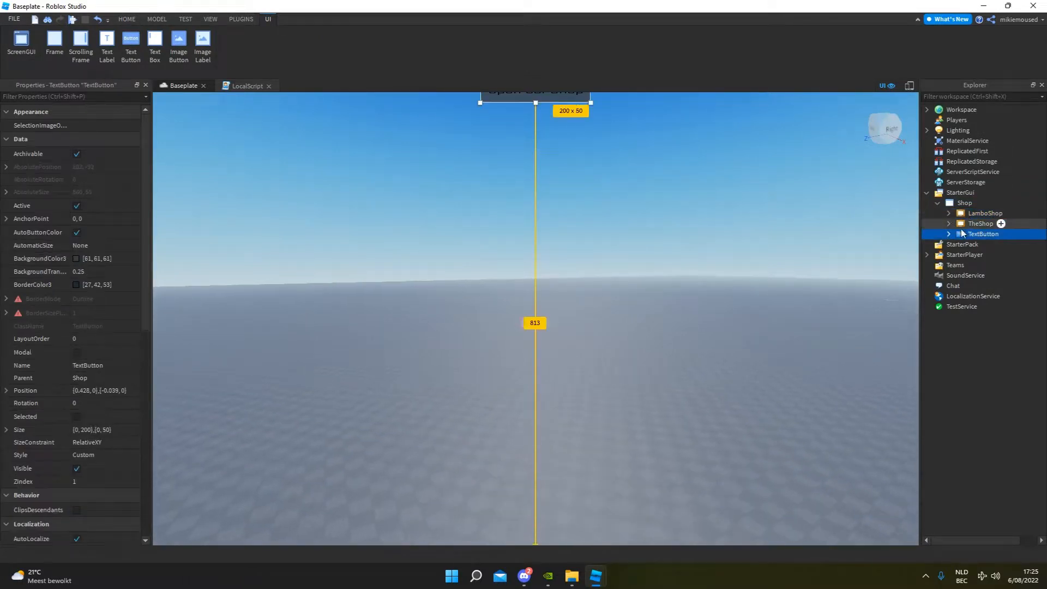
{"action": "left_click", "coordinate": [946, 214]}
{"action": "left_click", "coordinate": [987, 309]}
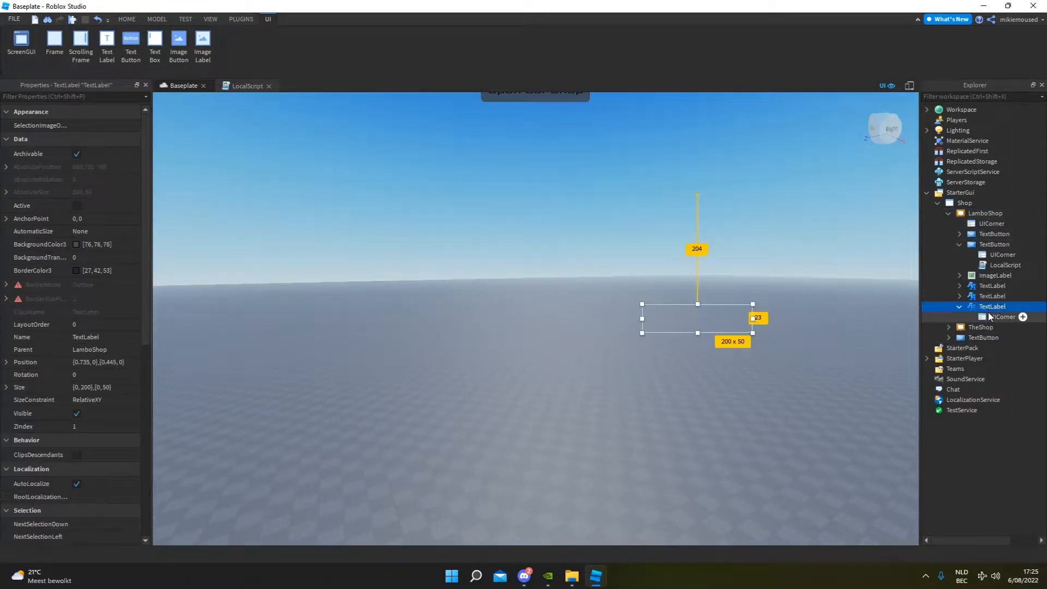
{"action": "left_click", "coordinate": [988, 314]}
{"action": "left_click", "coordinate": [990, 285]}
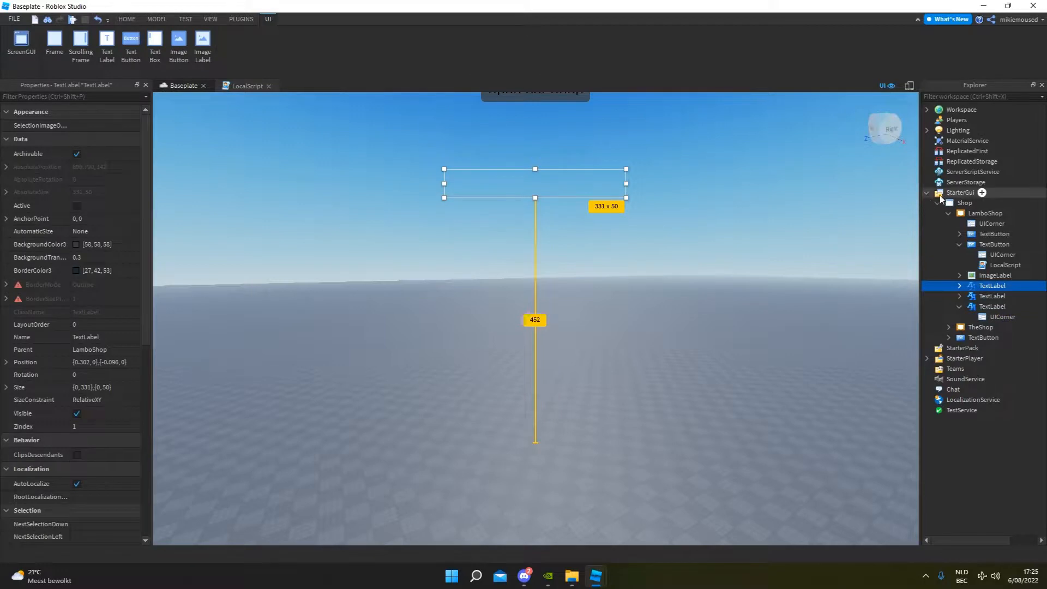
{"action": "left_click", "coordinate": [964, 203]}
{"action": "left_click", "coordinate": [984, 213]}
{"action": "left_click", "coordinate": [77, 426]}
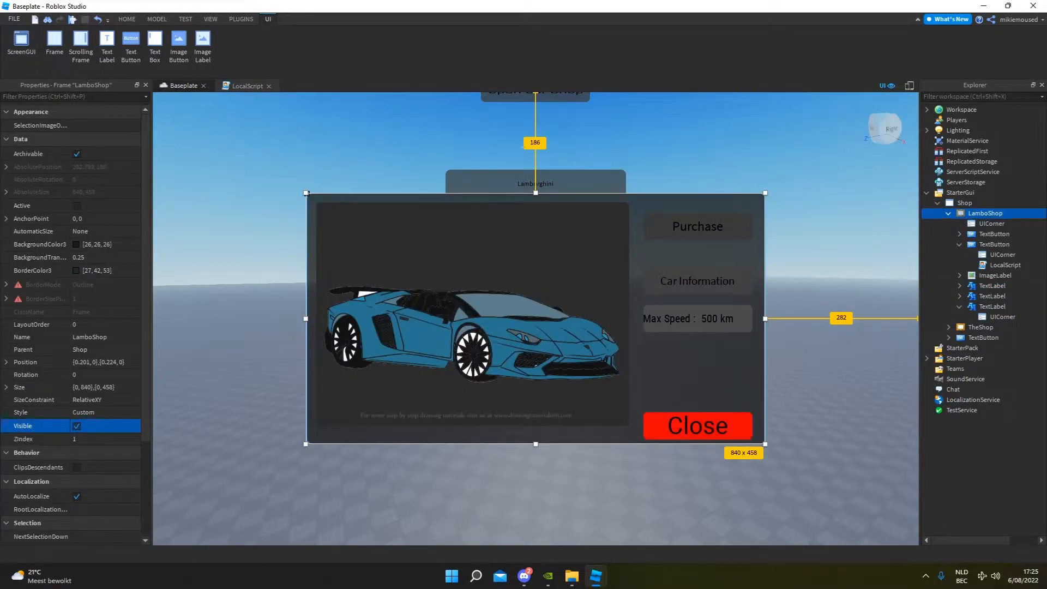
Open the LocalScript inside LamboShop's red Close TextButton, undoing any accidental move of its UICorner.
{"action": "left_click", "coordinate": [992, 244]}
{"action": "left_click", "coordinate": [992, 265]}
{"action": "left_click", "coordinate": [992, 247]}
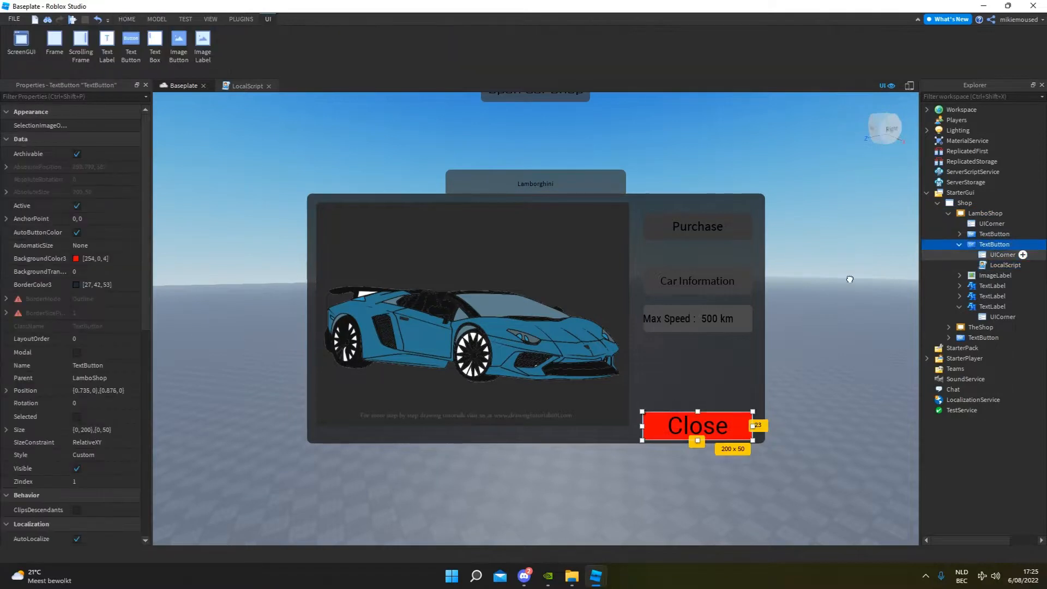
{"action": "left_click_drag", "start_coordinate": [1002, 255], "coordinate": [995, 266]}
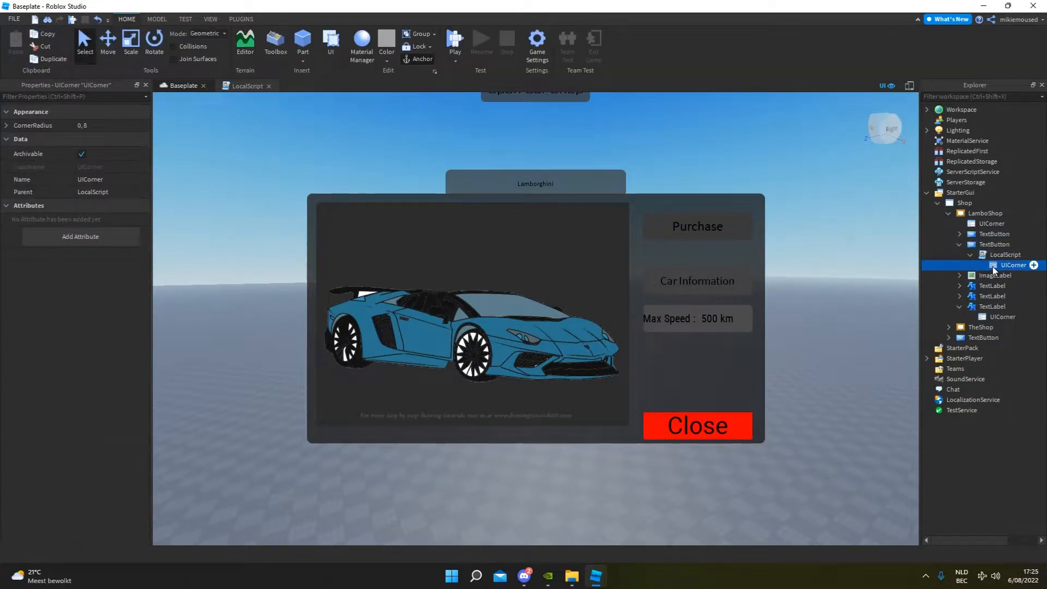
{"action": "key", "text": "ctrl+z"}
{"action": "double_click", "coordinate": [981, 265]}
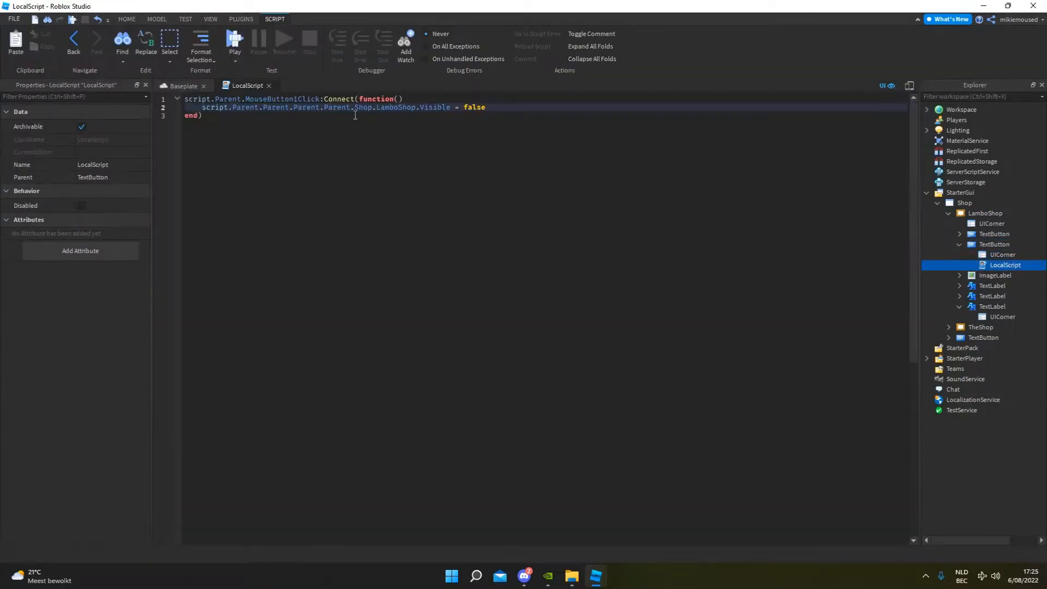
Copy the whole MouseButton1Click function block and paste a duplicate on a new line below the original.
{"action": "key", "text": "ctrl+a"}
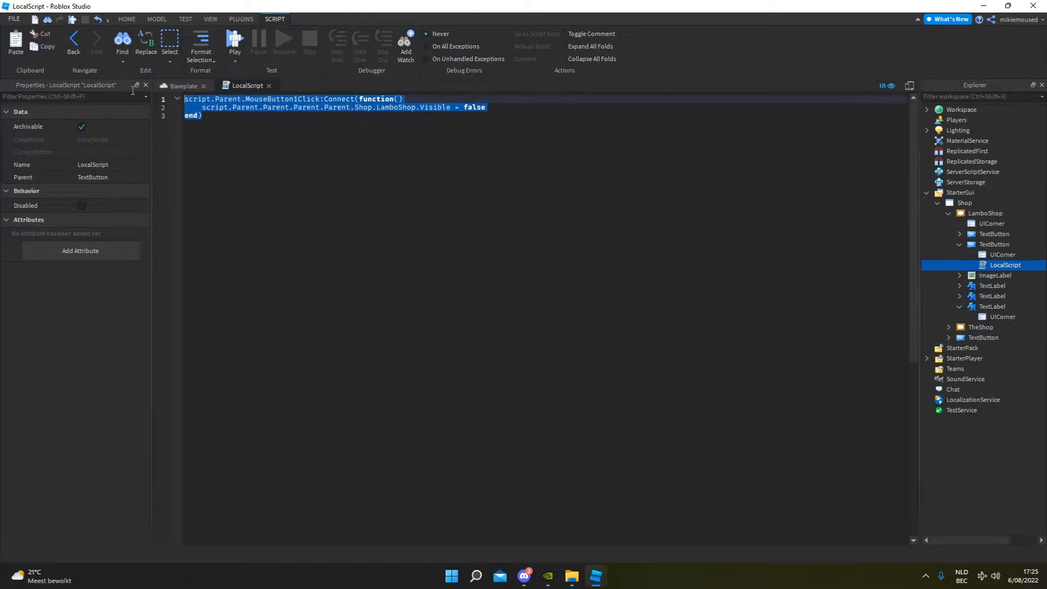
{"action": "key", "text": "ctrl+c"}
{"action": "left_click", "coordinate": [216, 118]}
{"action": "key", "text": "Return"}
{"action": "key", "text": "ctrl+v"}
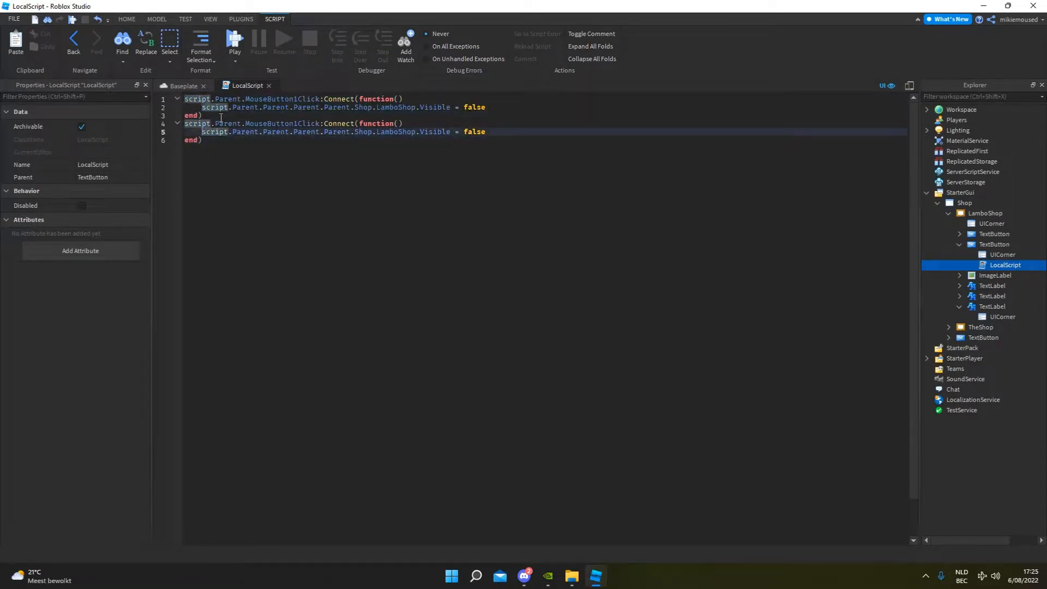
Change the frame targeted in the duplicated function to TheShop and return to the Baseplate view.
{"action": "key", "text": "Right"}
{"action": "key", "text": "Right"}
{"action": "key", "text": "Right"}
{"action": "key", "text": "Right"}
{"action": "key", "text": "Right"}
{"action": "key", "text": "Right"}
{"action": "key", "text": "Right"}
{"action": "key", "text": "Right"}
{"action": "key", "text": "Right"}
{"action": "key", "text": "Right"}
{"action": "key", "text": "Right"}
{"action": "key", "text": "Right"}
{"action": "key", "text": "Right"}
{"action": "key", "text": "Right"}
{"action": "key", "text": "Right"}
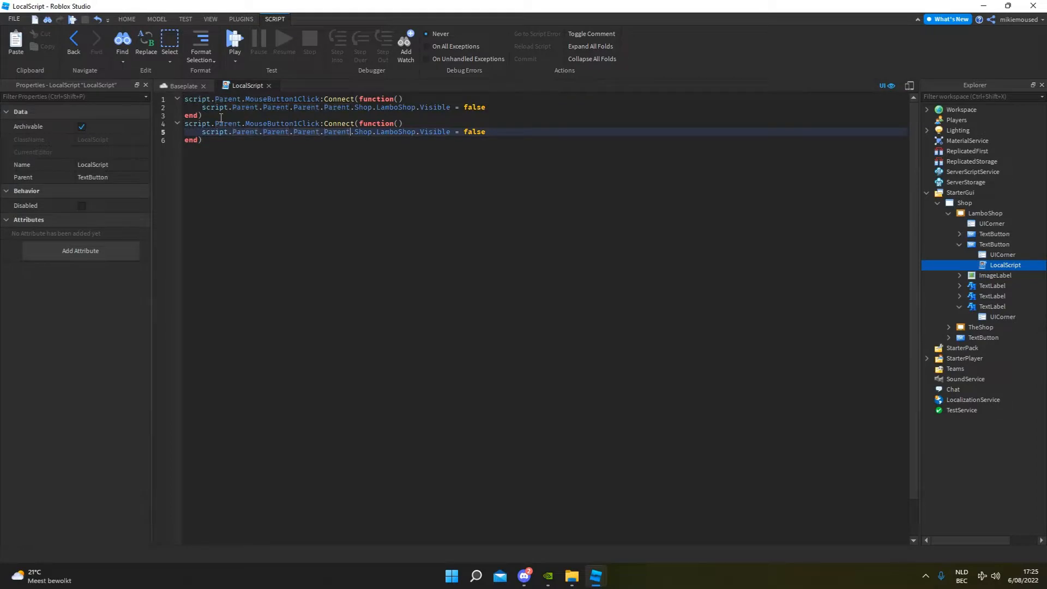
{"action": "type", "text": "TheShop"}
{"action": "left_click", "coordinate": [181, 86]}
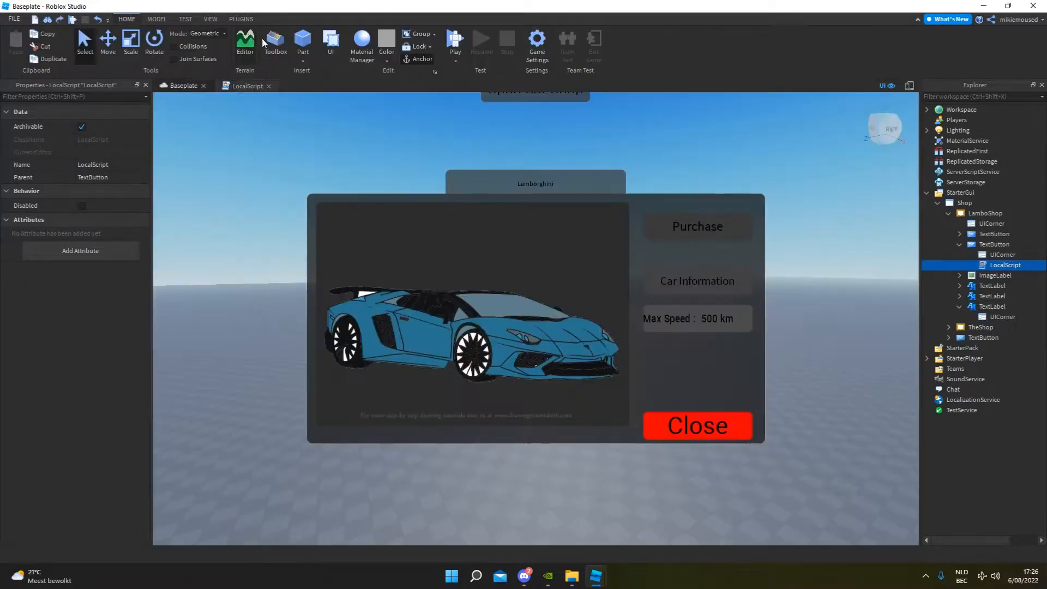
Playtest LamboShop's Close button and the Open Car Shop toggle, and stop the test.
{"action": "left_click", "coordinate": [456, 39]}
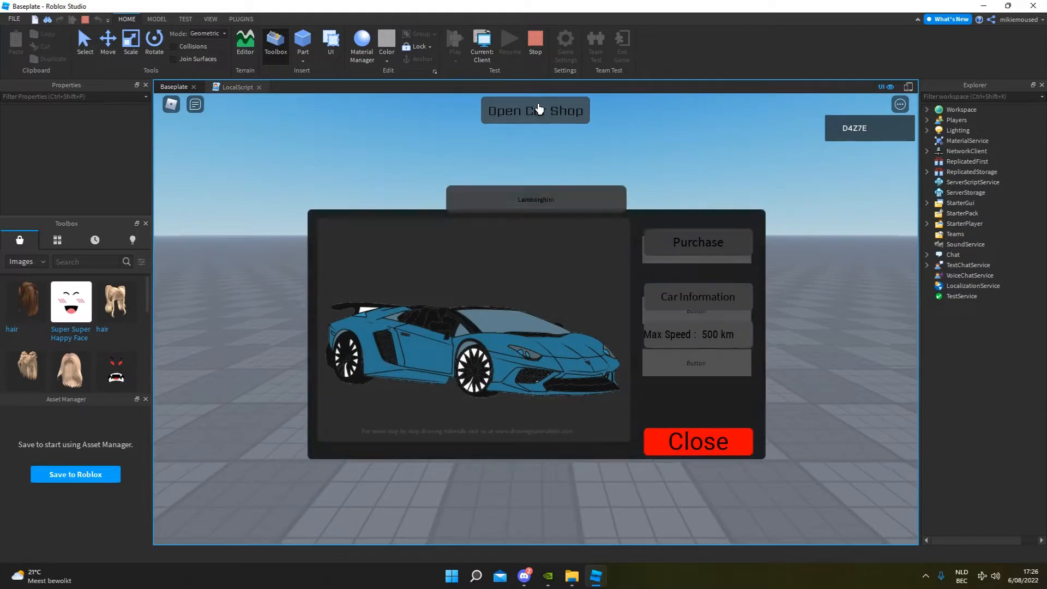
{"action": "left_click", "coordinate": [716, 436]}
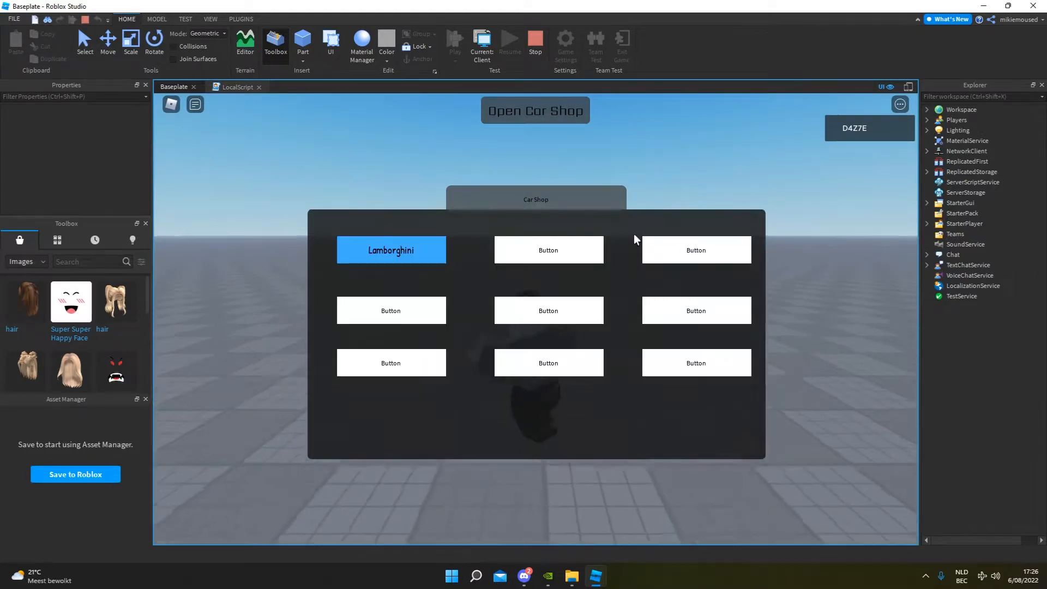
{"action": "left_click", "coordinate": [550, 116]}
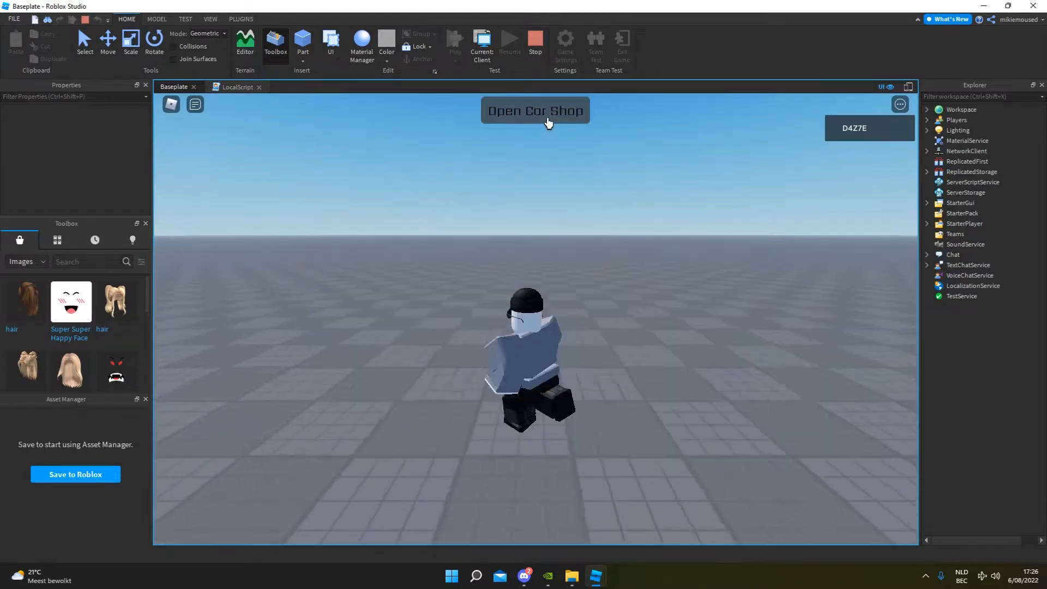
{"action": "left_click", "coordinate": [550, 116]}
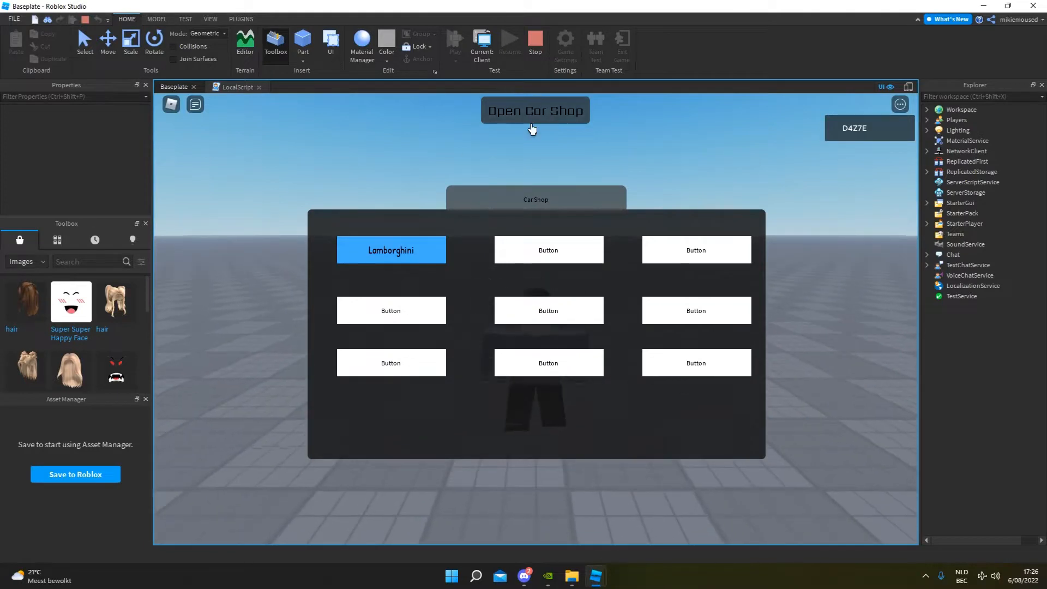
{"action": "left_click", "coordinate": [536, 44]}
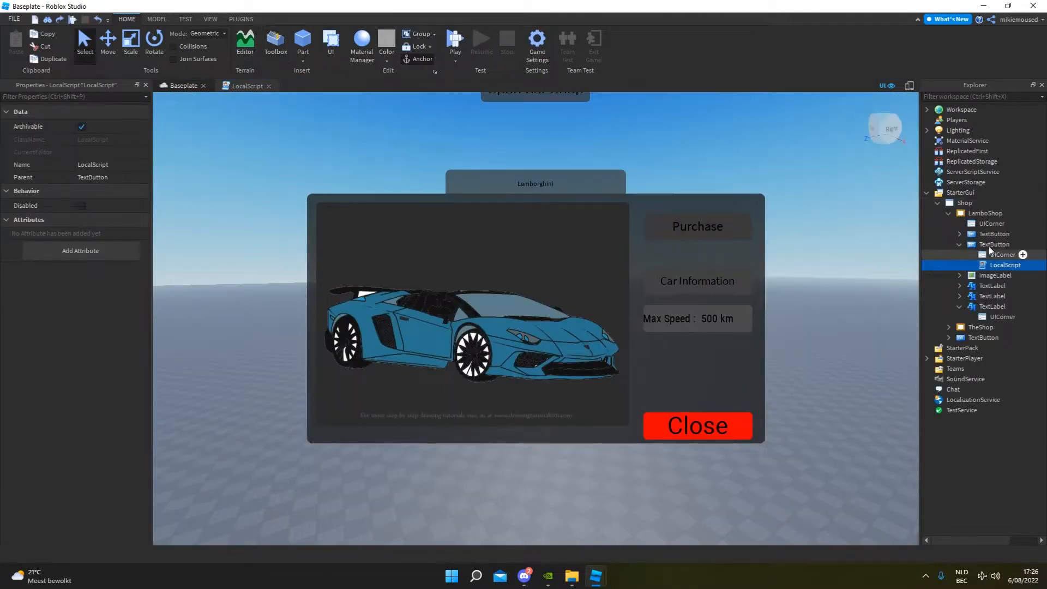
Turn off the LamboShop frame's Visible property and collapse LamboShop in the Explorer.
{"action": "left_click", "coordinate": [969, 217]}
{"action": "left_click", "coordinate": [81, 425]}
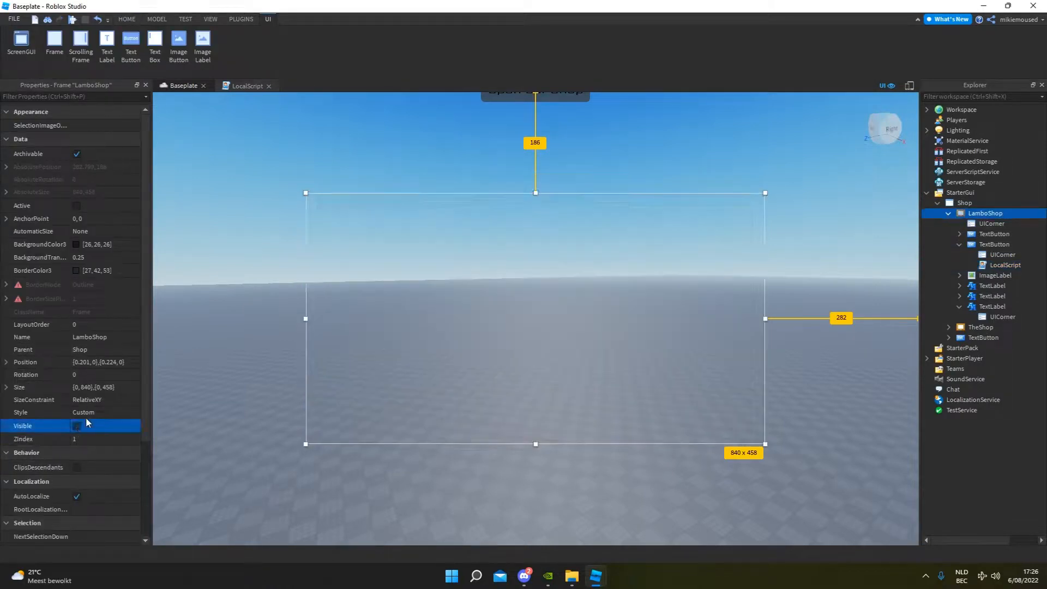
{"action": "left_click", "coordinate": [262, 376]}
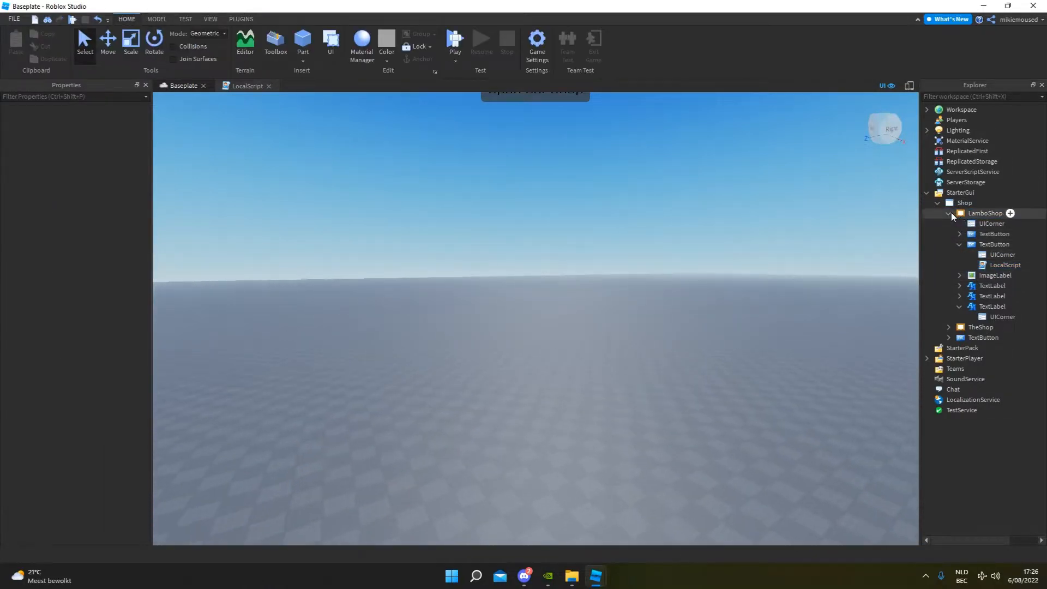
{"action": "left_click", "coordinate": [948, 213]}
Add a new TextButton to TheShop and turn on TheShop's Visible property.
{"action": "left_click", "coordinate": [983, 213]}
{"action": "left_click", "coordinate": [980, 224]}
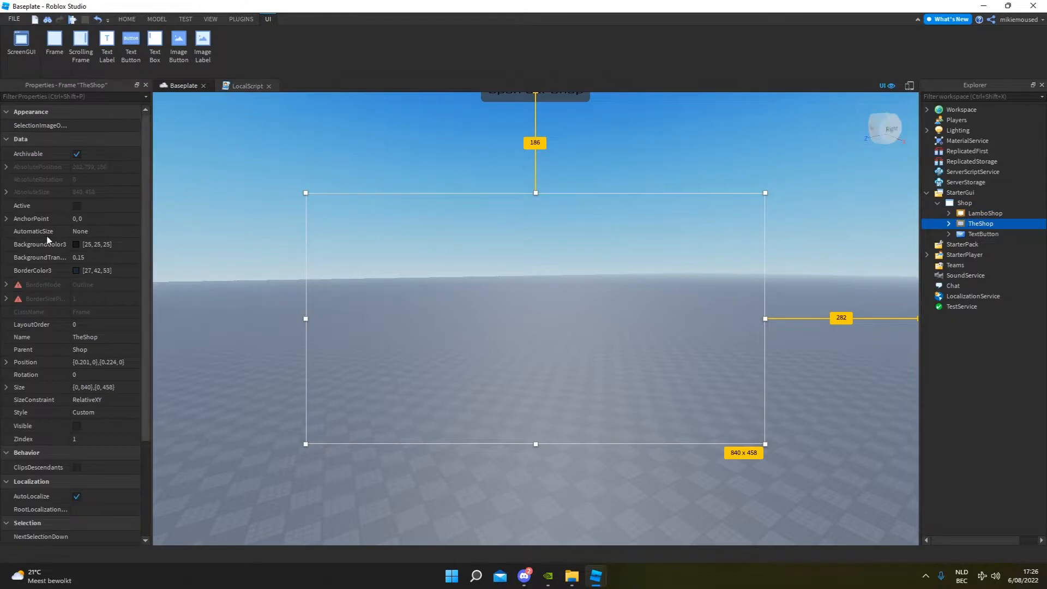
{"action": "left_click", "coordinate": [948, 224]}
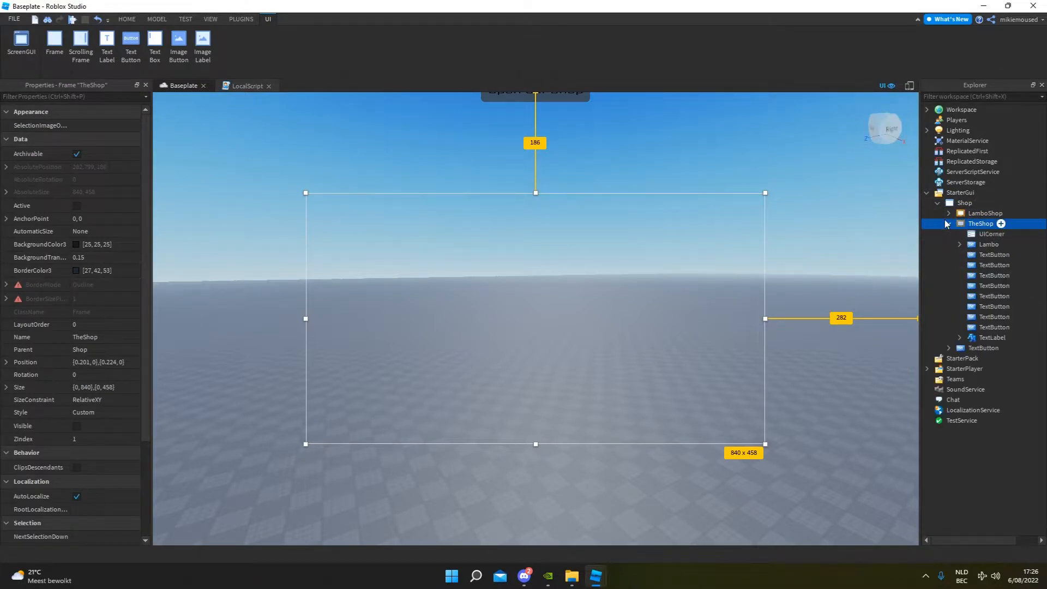
{"action": "left_click", "coordinate": [1002, 224]}
{"action": "left_click", "coordinate": [965, 292]}
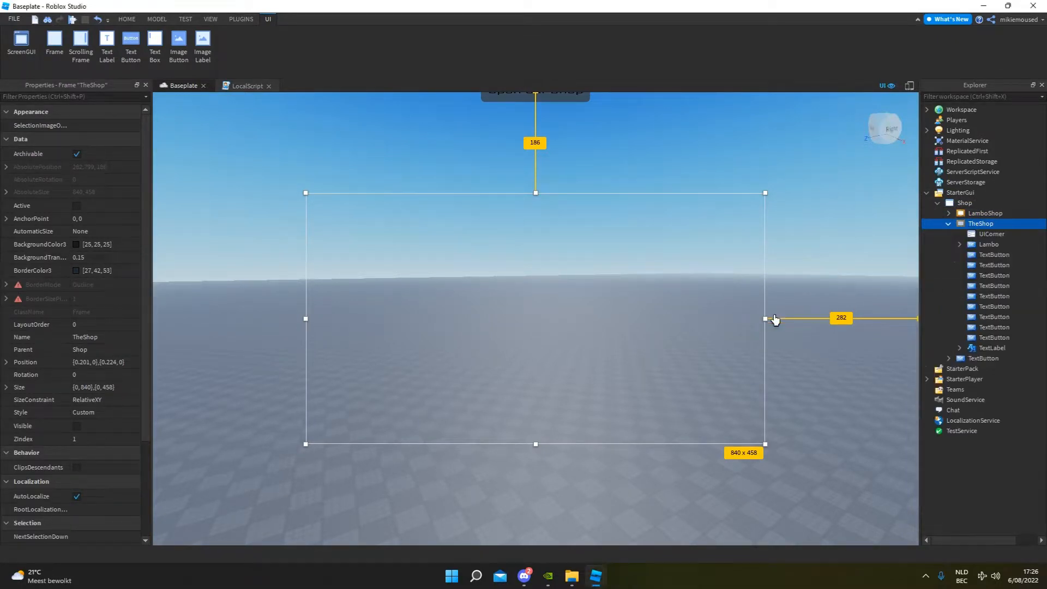
{"action": "left_click", "coordinate": [76, 426]}
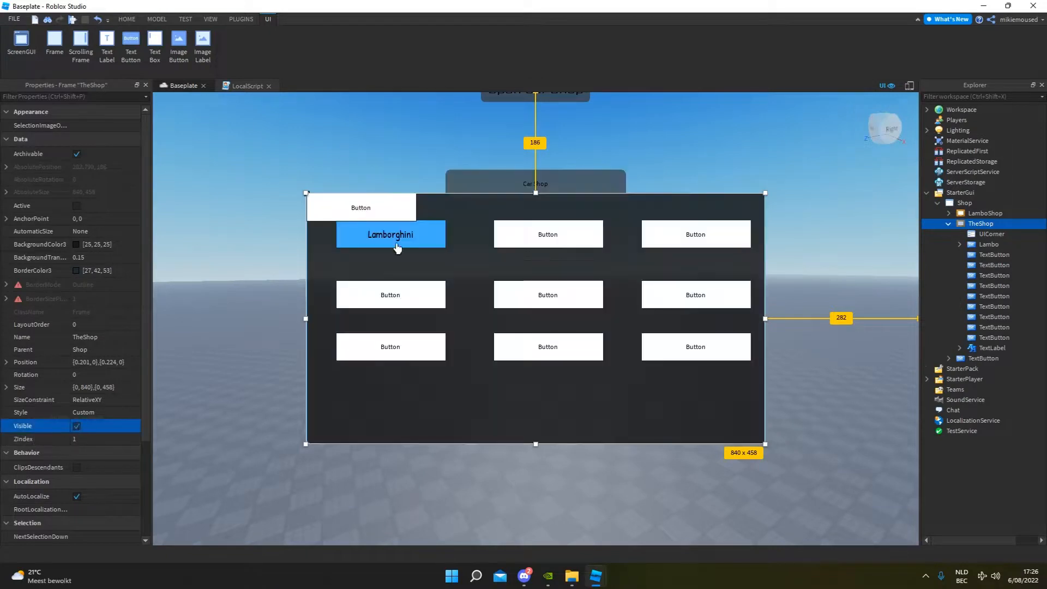
Move the new TextButton to the lower-right corner of TheShop's frame and set its text to Close.
{"action": "left_click_drag", "start_coordinate": [349, 213], "coordinate": [688, 426]}
{"action": "double_click", "coordinate": [692, 423]}
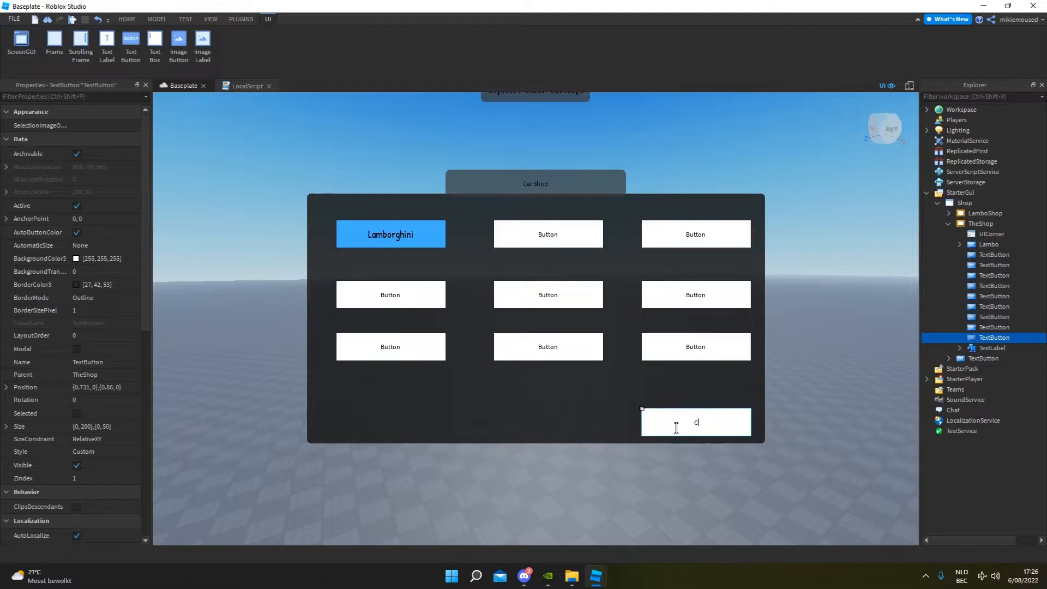
{"action": "type", "text": "Close"}
{"action": "key", "text": "Return"}
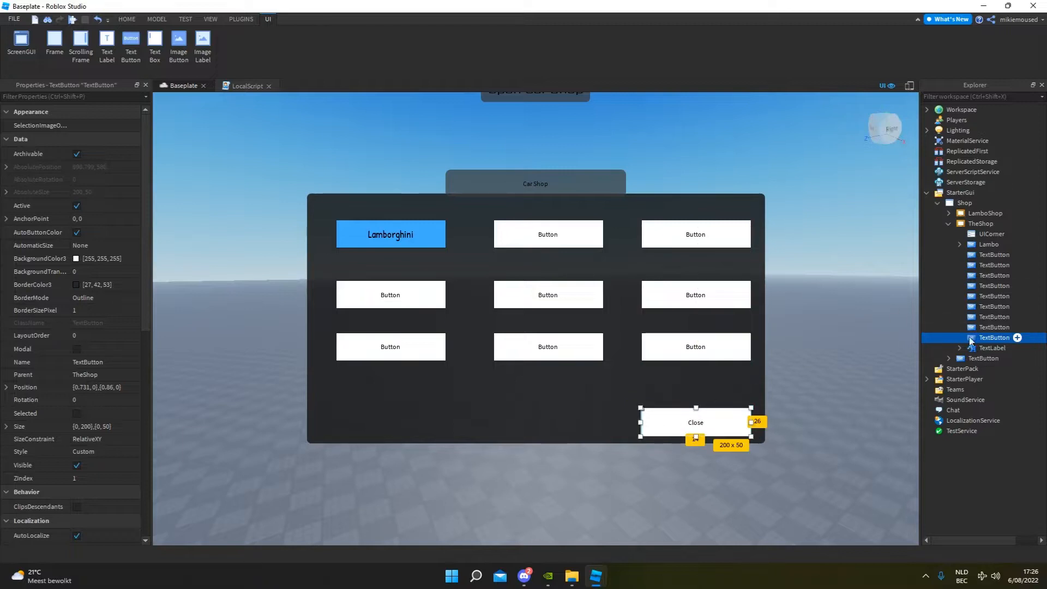
Replace the white Close button in TheShop with a copy of the red Close TextButton from LamboShop.
{"action": "mouse_move", "coordinate": [984, 342]}
{"action": "left_click", "coordinate": [948, 214]}
{"action": "left_click", "coordinate": [986, 247]}
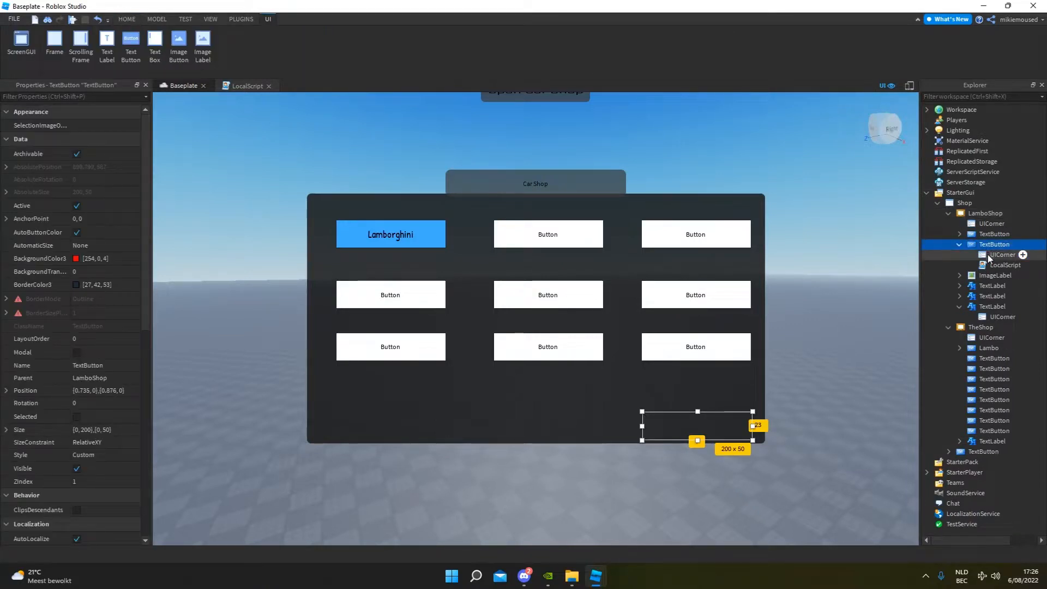
{"action": "left_click", "coordinate": [947, 214]}
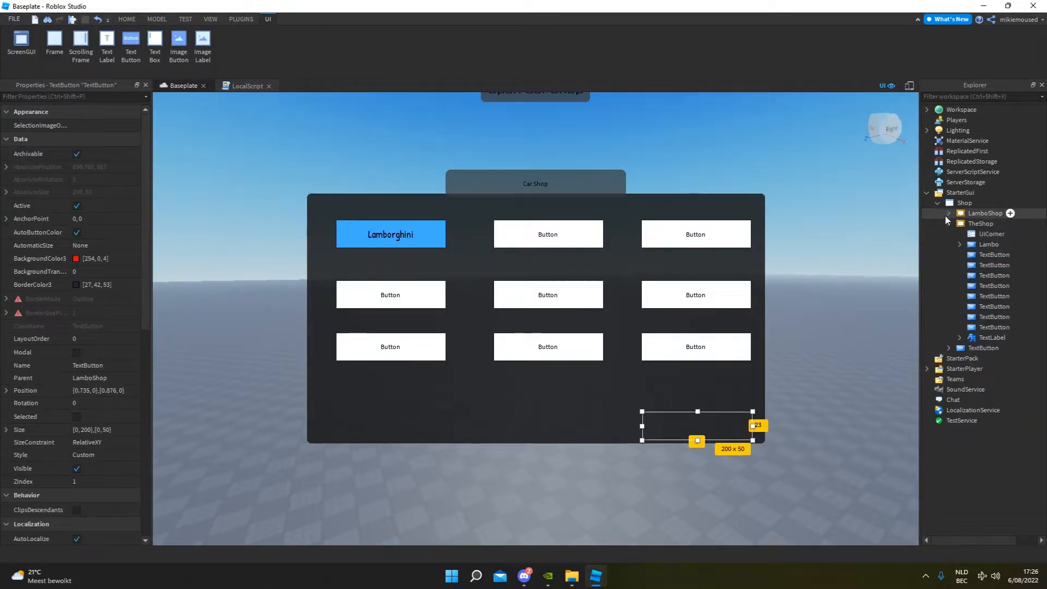
{"action": "right_click", "coordinate": [978, 227]}
{"action": "left_click", "coordinate": [955, 258]}
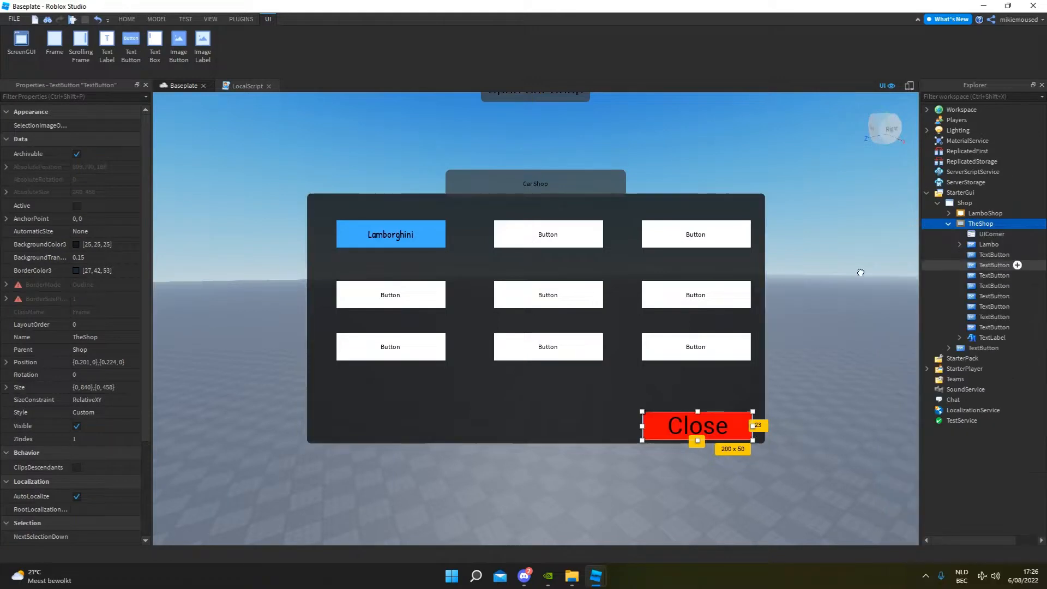
{"action": "left_click", "coordinate": [703, 401]}
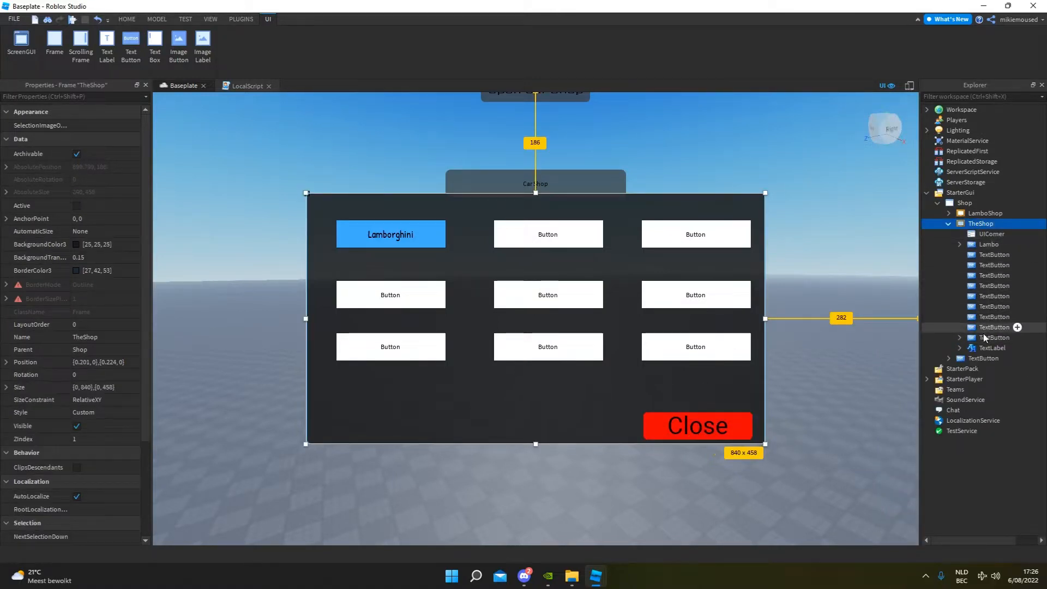
Expand the red Close TextButton under TheShop in the Explorer and turn off the TheShop frame's Visible property.
{"action": "left_click", "coordinate": [984, 336]}
{"action": "left_click", "coordinate": [958, 338]}
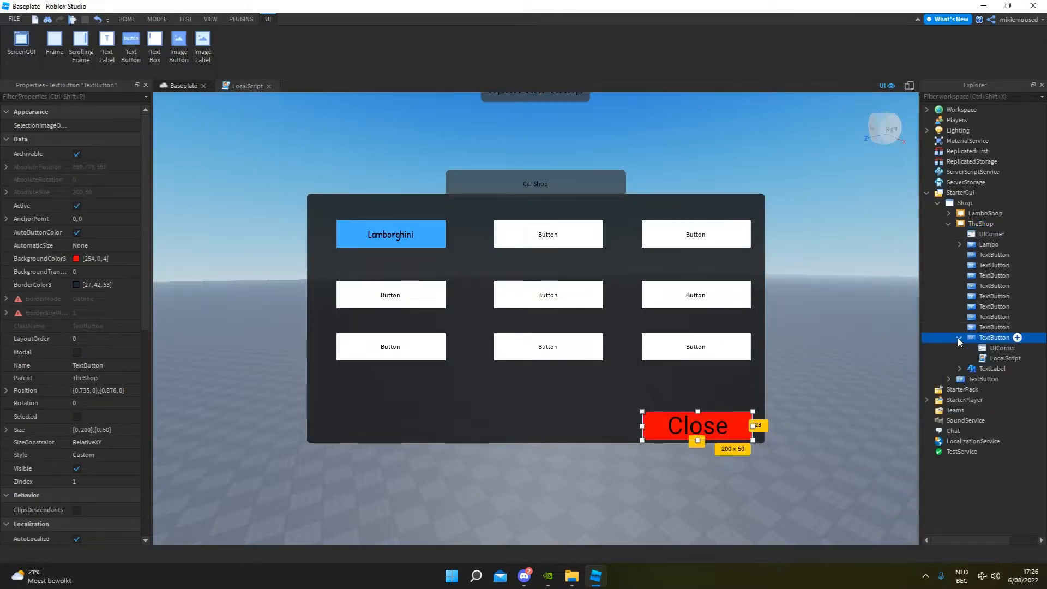
{"action": "left_click", "coordinate": [809, 298]}
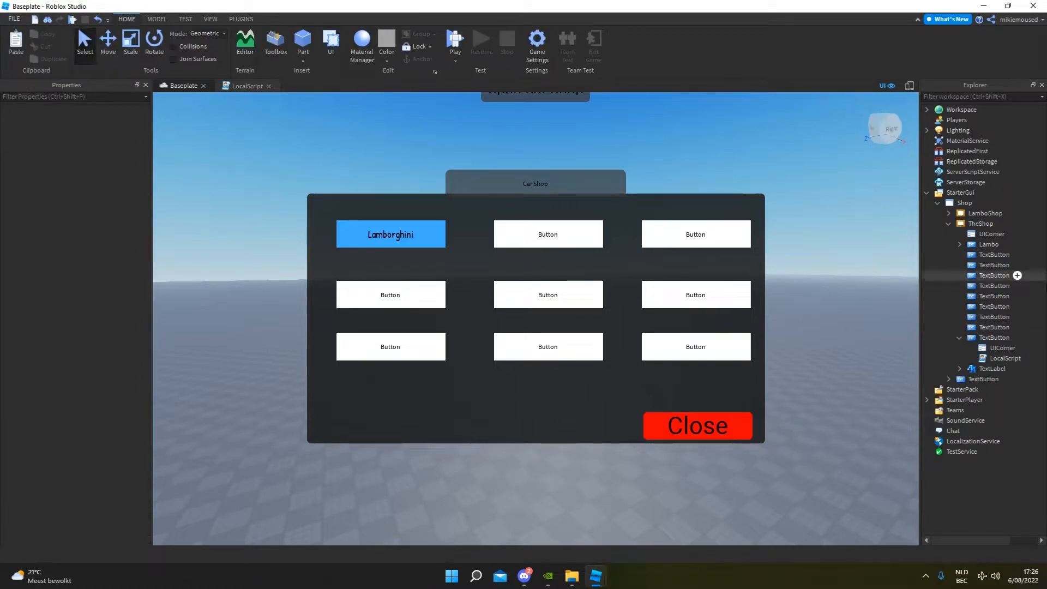
{"action": "left_click", "coordinate": [960, 224]}
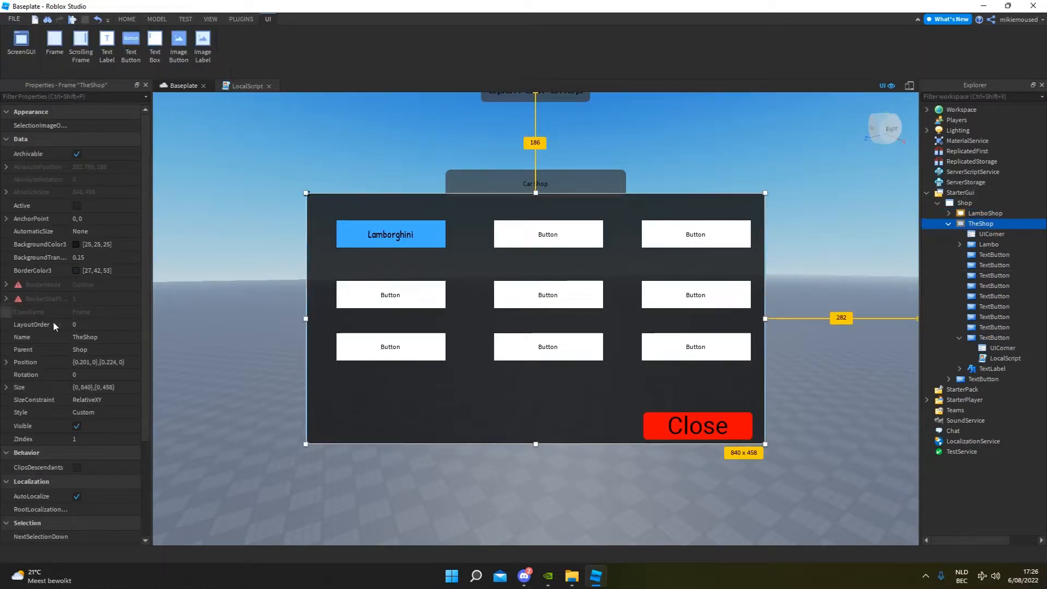
{"action": "left_click", "coordinate": [77, 426]}
{"action": "left_click", "coordinate": [488, 133]}
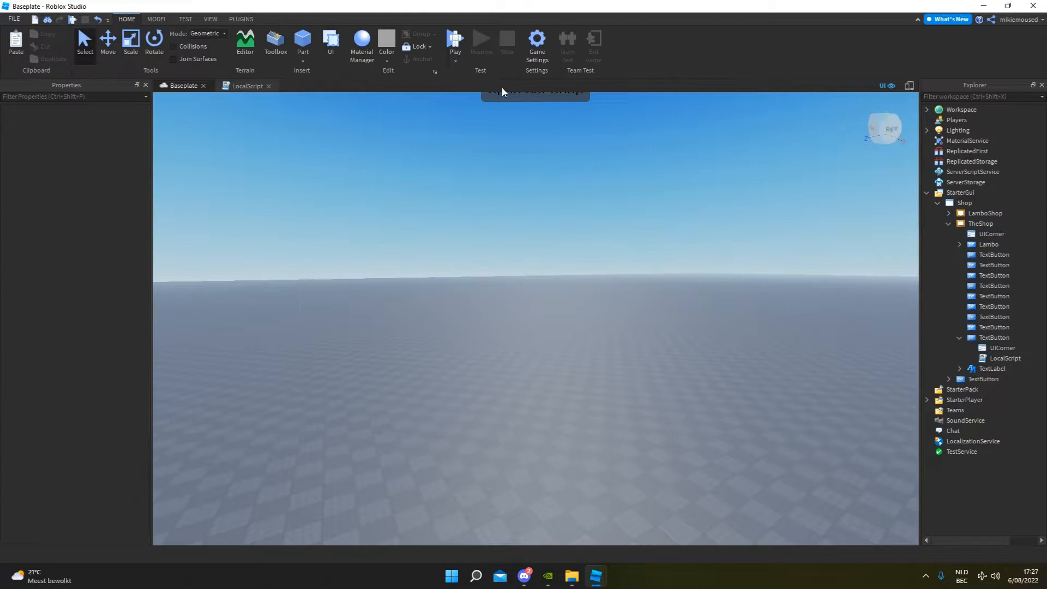
Start a playtest, walk the character around and open the car shop with Open Car Shop.
{"action": "left_click", "coordinate": [454, 42]}
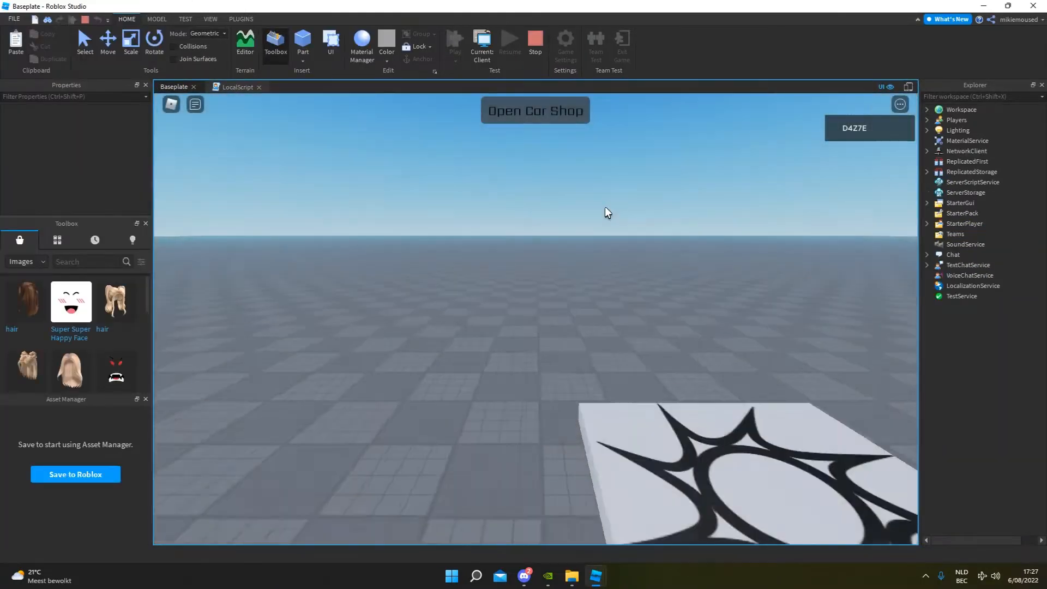
{"action": "key", "text": "d"}
{"action": "key", "text": "w"}
{"action": "right_click_drag", "start_coordinate": [518, 308], "coordinate": [513, 246]}
{"action": "left_click", "coordinate": [552, 116]}
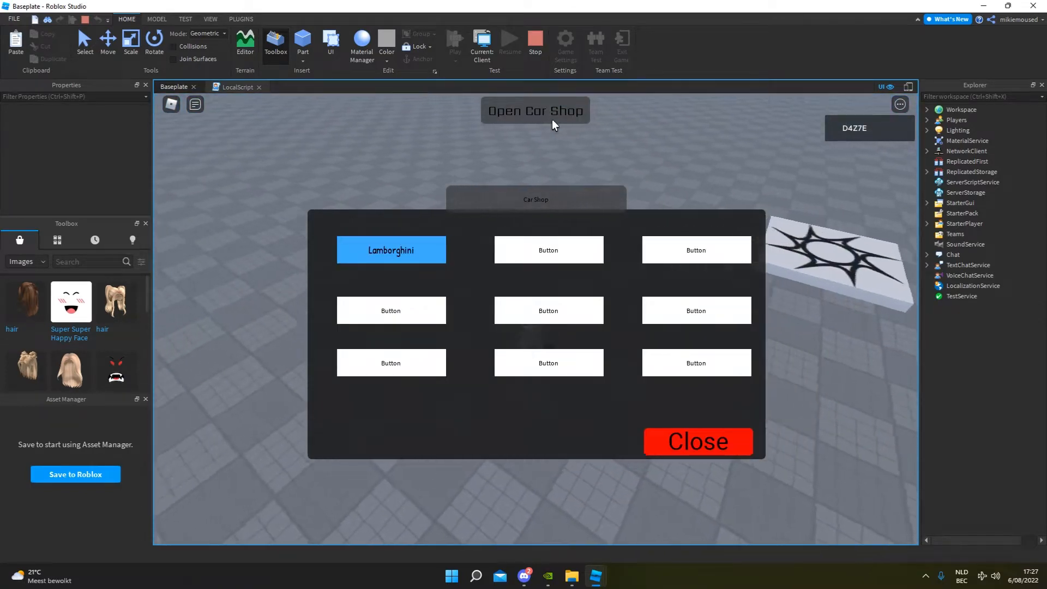
{"action": "key", "text": "a"}
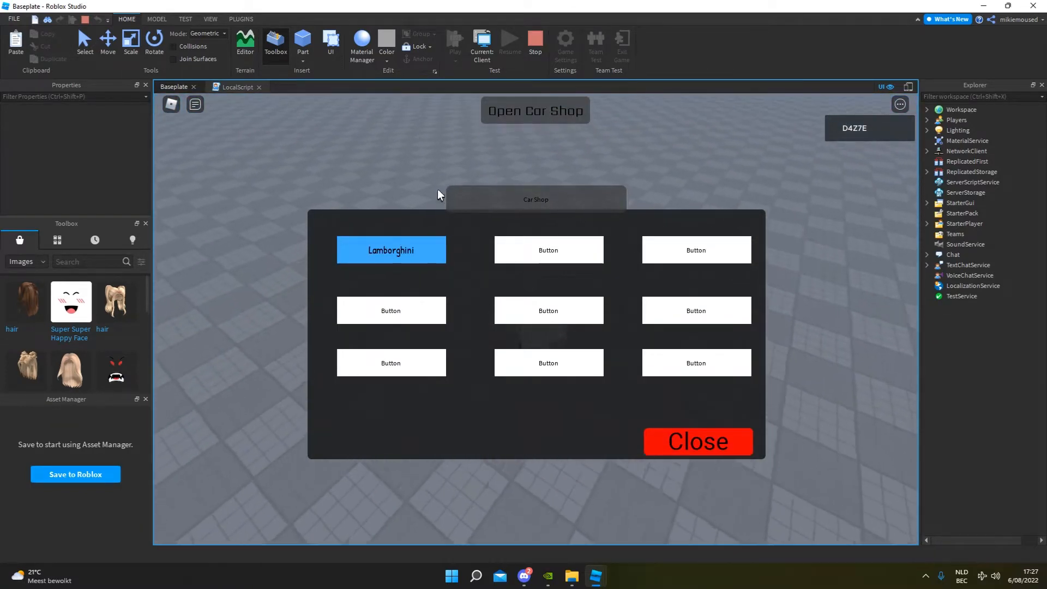
Test the Lamborghini page's Purchase and Close buttons in the running game, and stop the playtest.
{"action": "left_click", "coordinate": [415, 249]}
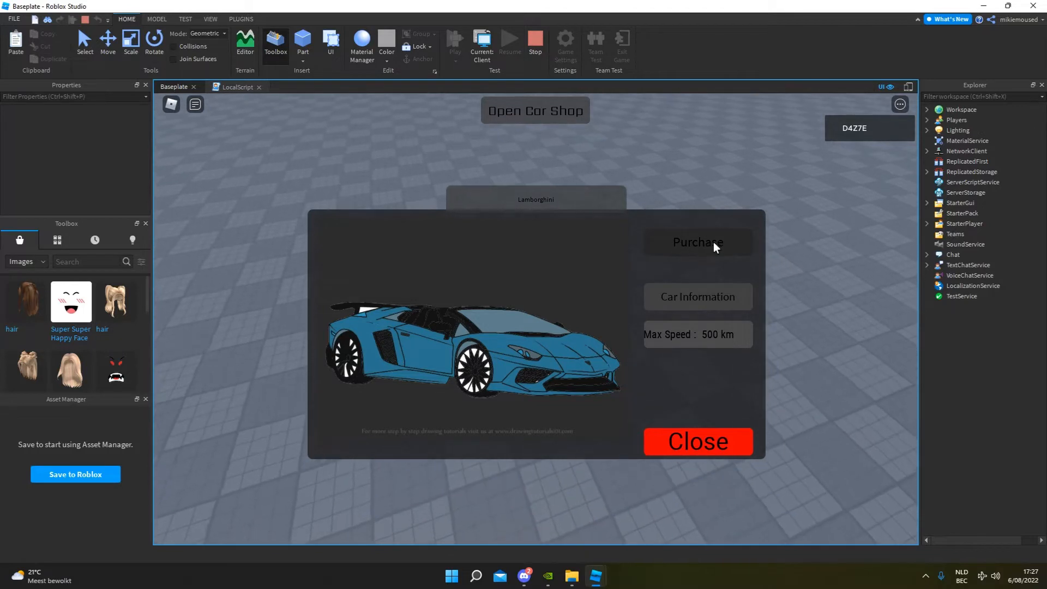
{"action": "left_click", "coordinate": [713, 241]}
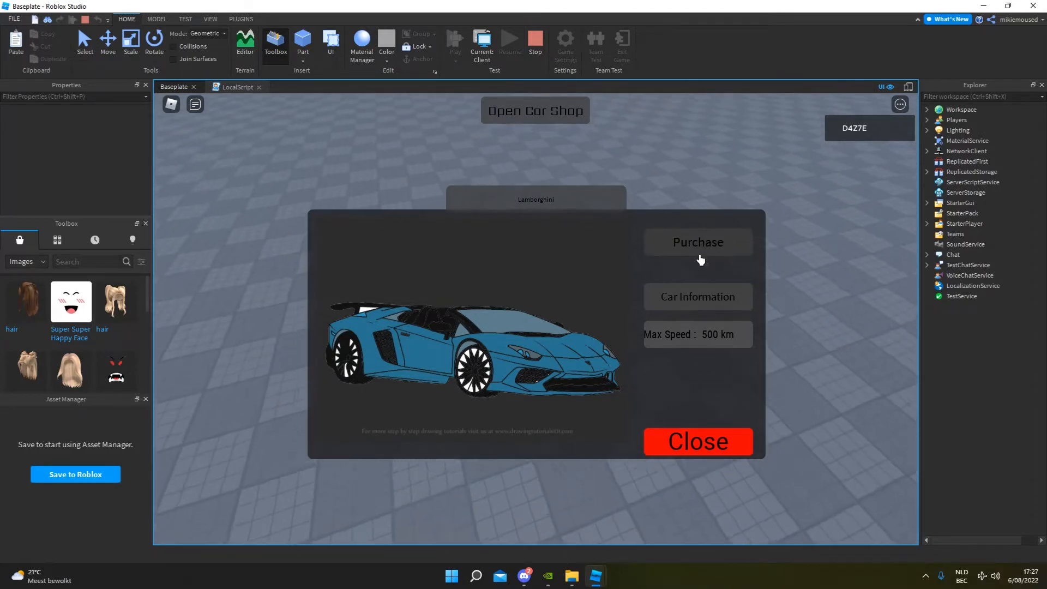
{"action": "left_click", "coordinate": [699, 443]}
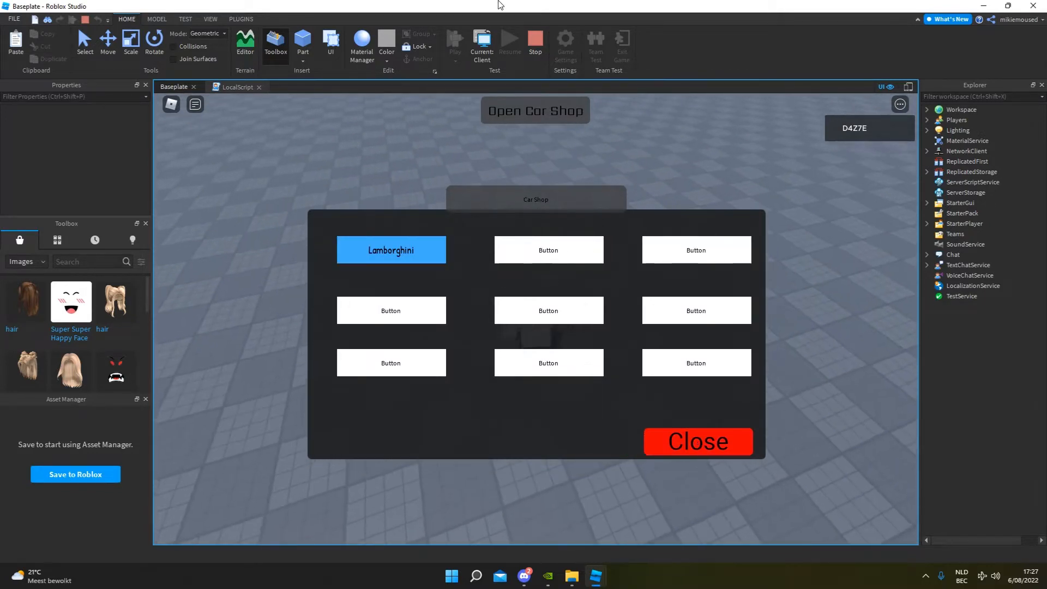
{"action": "left_click", "coordinate": [528, 39]}
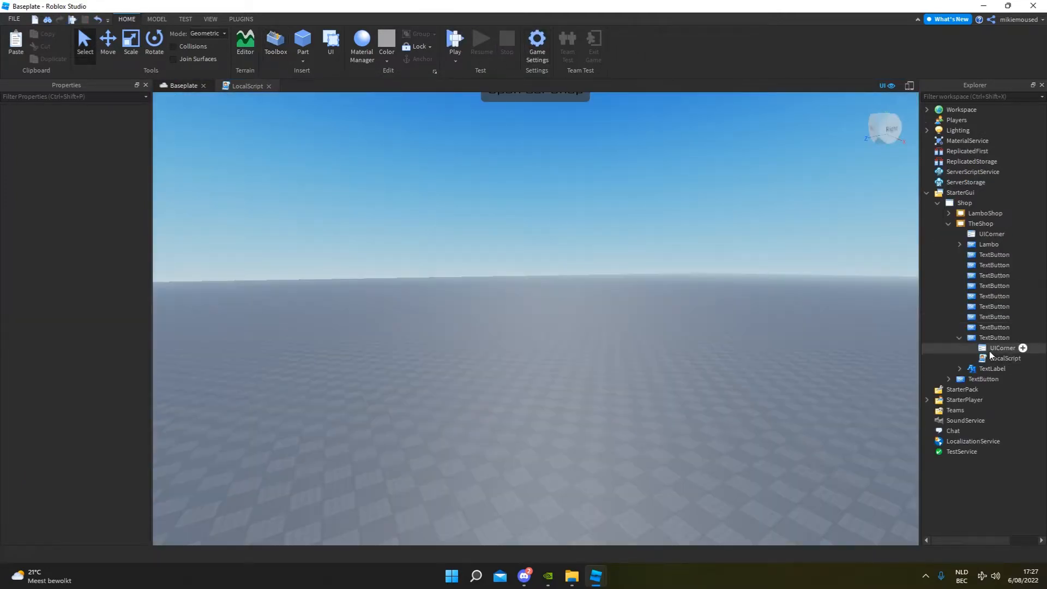
Open the LocalScript inside TheShop's Close TextButton and delete all of its code.
{"action": "left_click", "coordinate": [1001, 348]}
{"action": "double_click", "coordinate": [990, 360]}
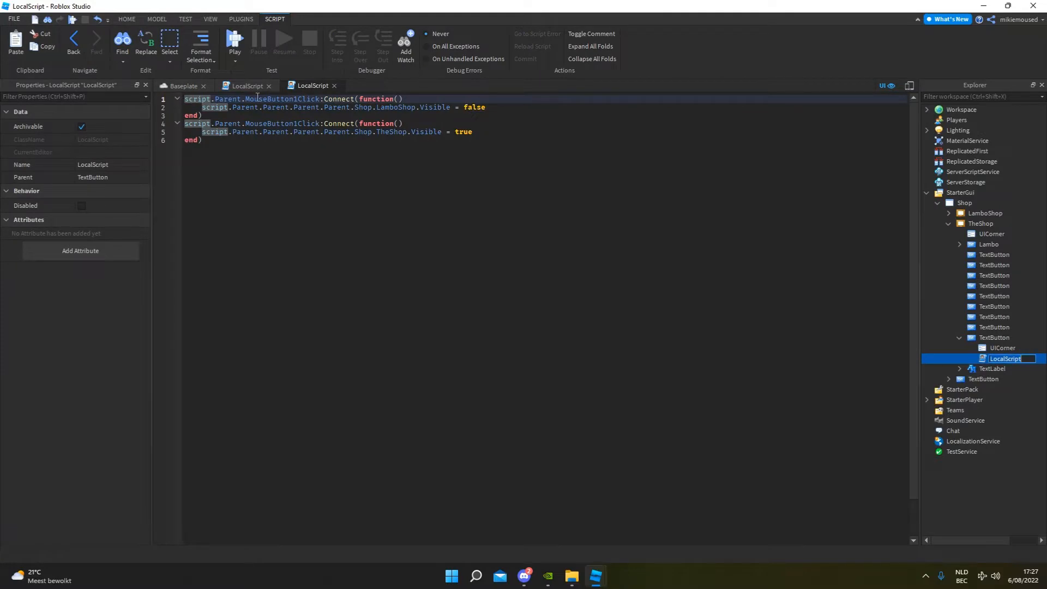
{"action": "left_click_drag", "start_coordinate": [212, 139], "coordinate": [179, 49]}
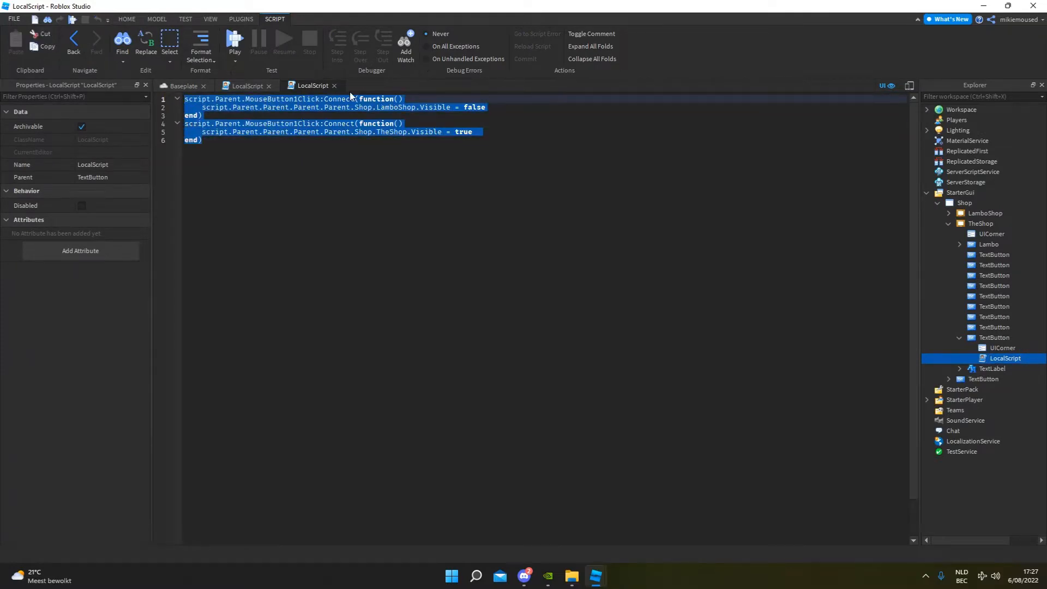
{"action": "key", "text": "BackSpace"}
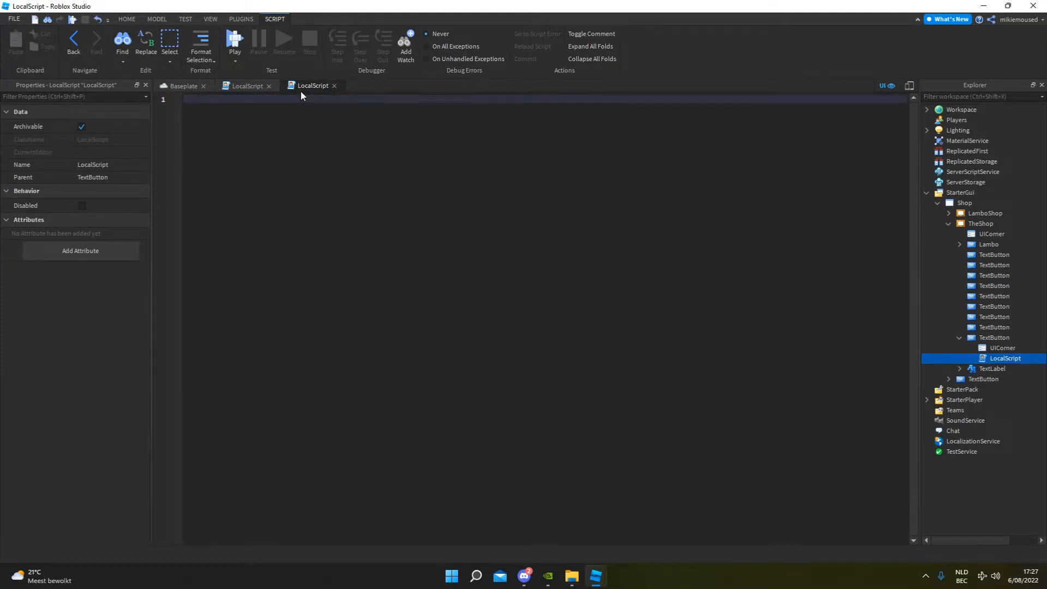
Write a script.Parent.MouseButton1Click:Connect(function() handler with its closing end) in the empty LocalScript.
{"action": "type", "text": "script.Parent.mous"}
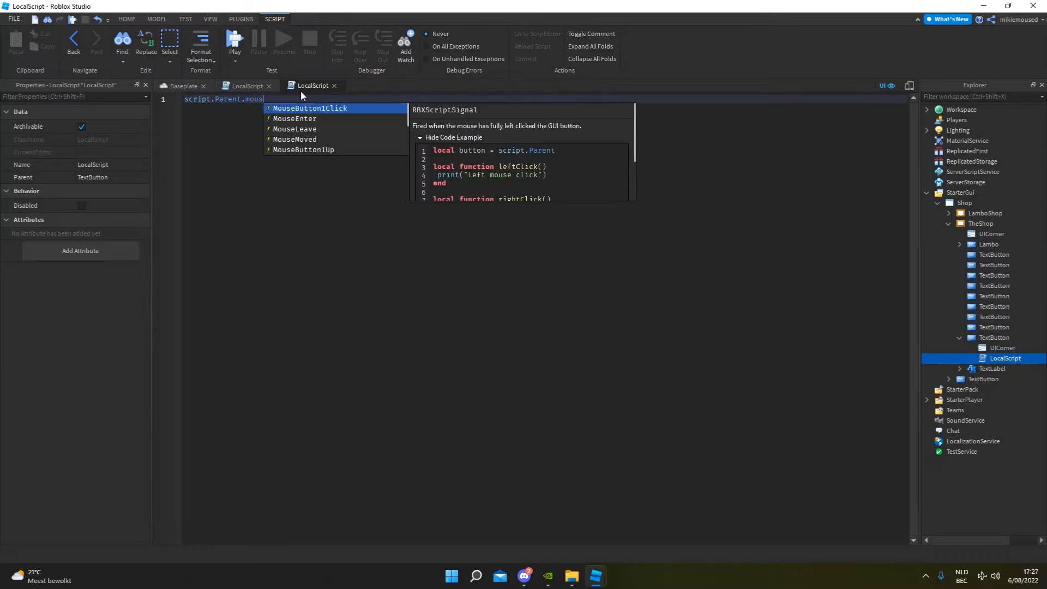
{"action": "key", "text": "Tab"}
{"action": "type", "text": ":Connect()"}
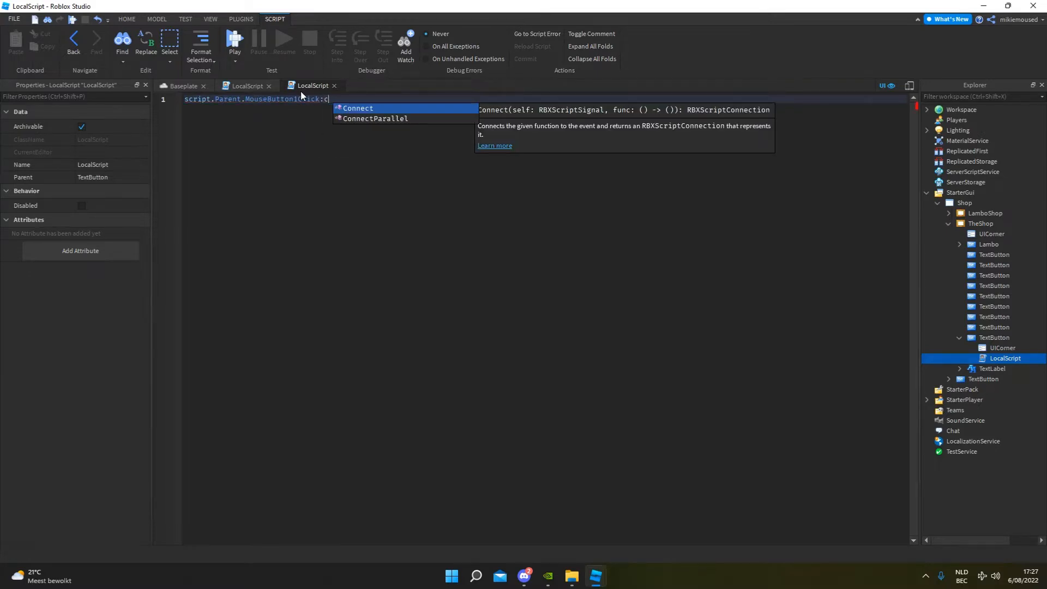
{"action": "key", "text": "Tab"}
{"action": "type", "text": "fun"}
{"action": "key", "text": "Tab"}
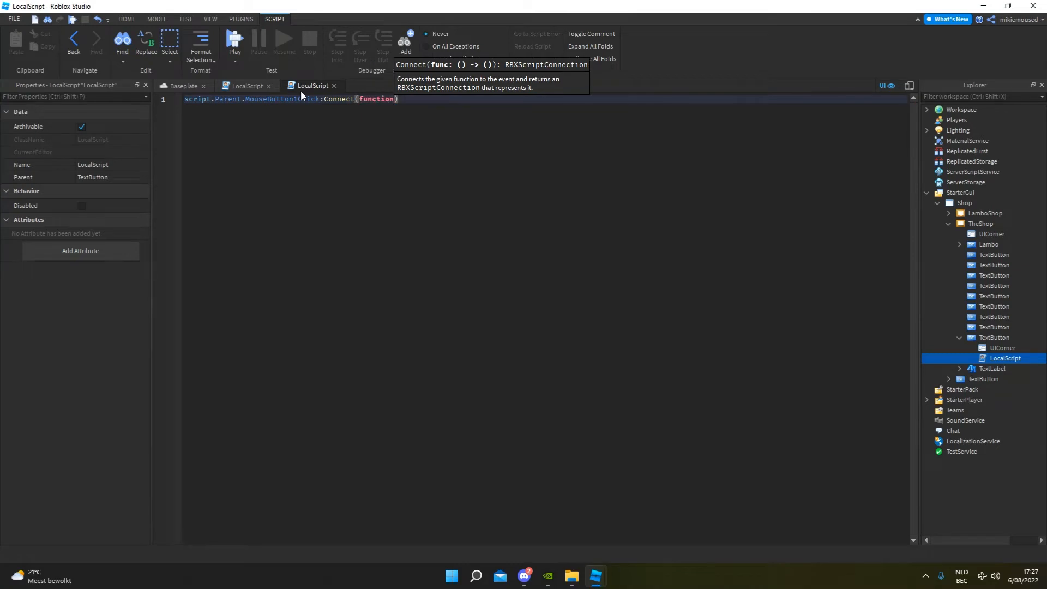
{"action": "type", "text": "()"}
{"action": "key", "text": "Return"}
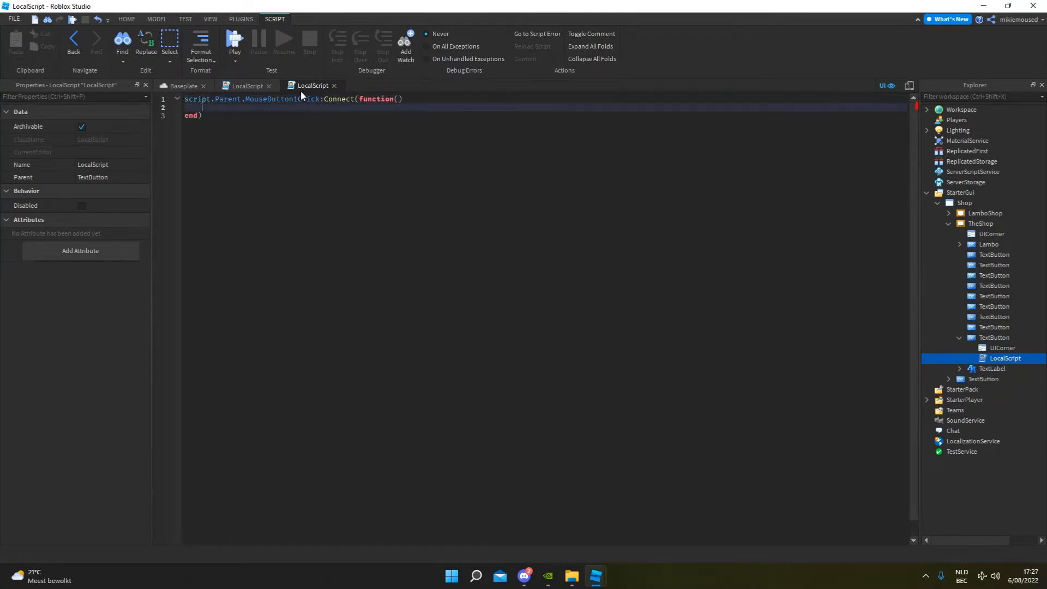
Inside the click function, add the line script.Parent.Parent.Parent.Parent.Shop.TheShop.Visible = false.
{"action": "type", "text": "script.Parent.Parent."}
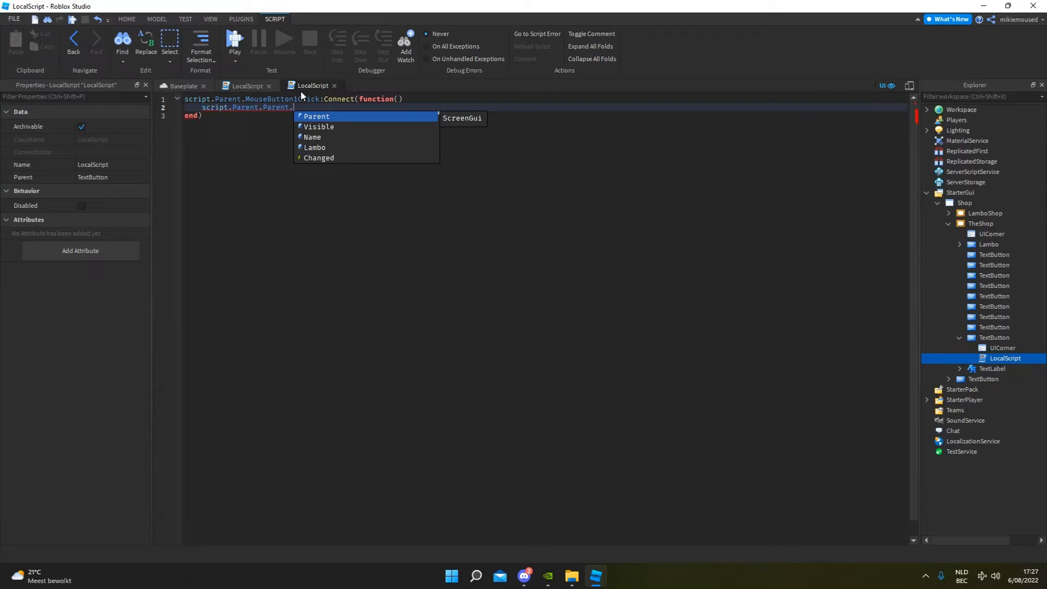
{"action": "type", "text": "The"}
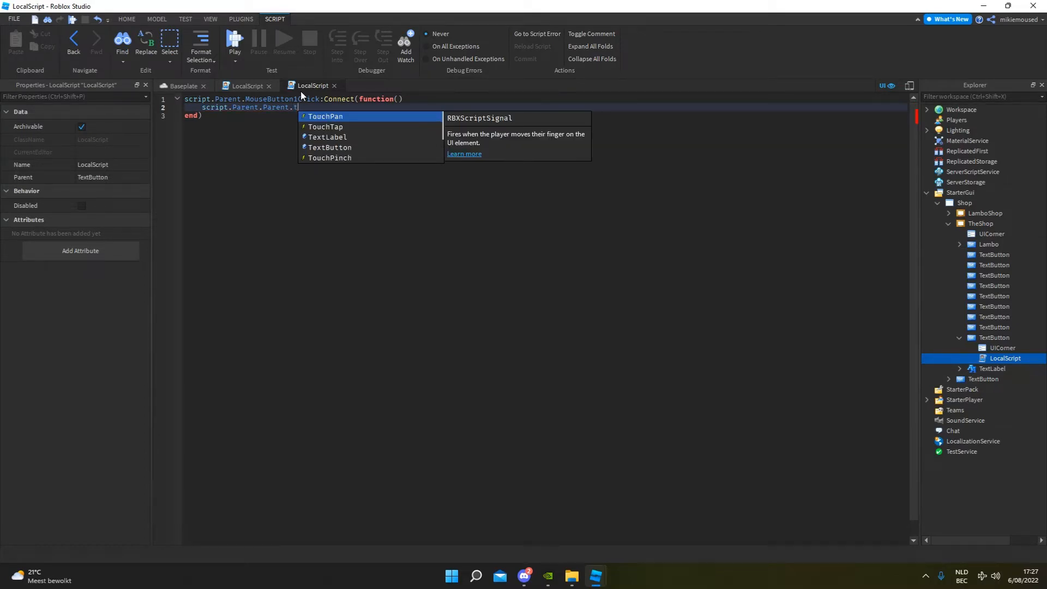
{"action": "key", "text": "BackSpace"}
{"action": "key", "text": "BackSpace"}
{"action": "key", "text": "BackSpace"}
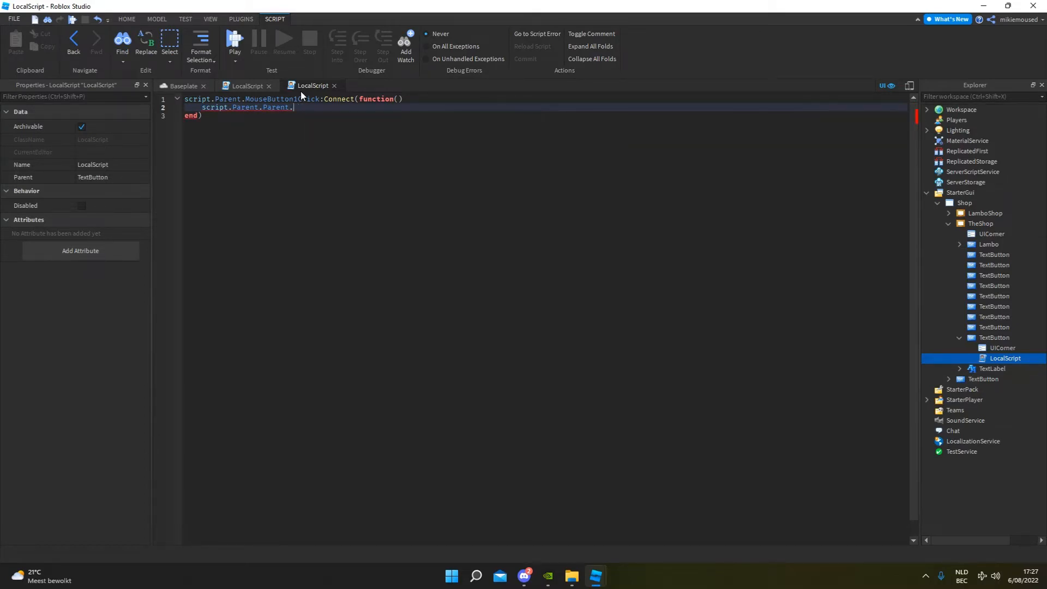
{"action": "type", "text": "Parent.Parent.tj"}
{"action": "key", "text": "BackSpace"}
{"action": "type", "text": ".th"}
{"action": "key", "text": "BackSpace"}
{"action": "key", "text": "BackSpace"}
{"action": "type", "text": "Shop.theShop.v"}
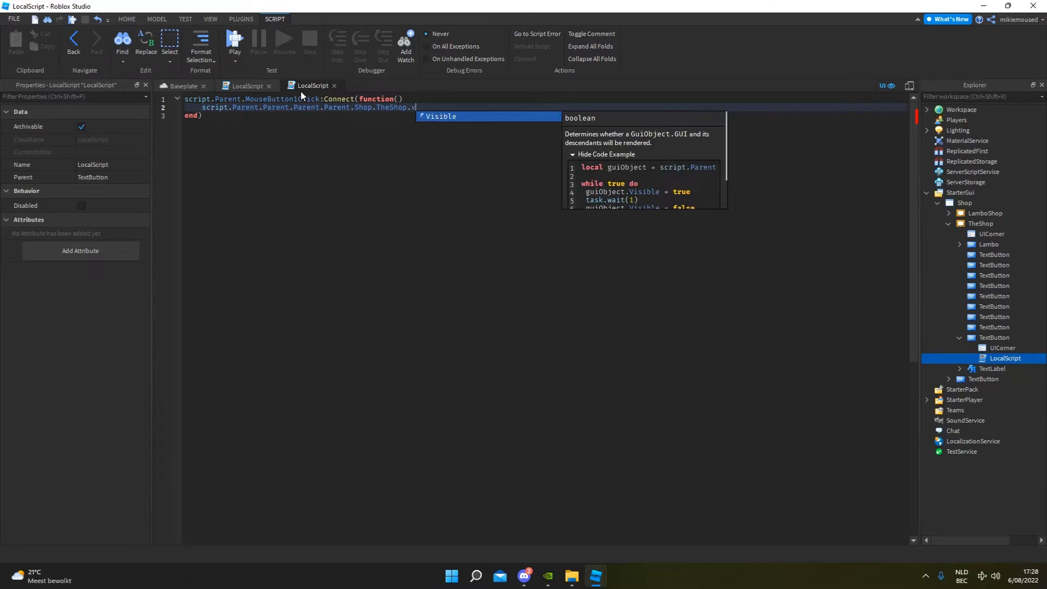
{"action": "key", "text": "Tab"}
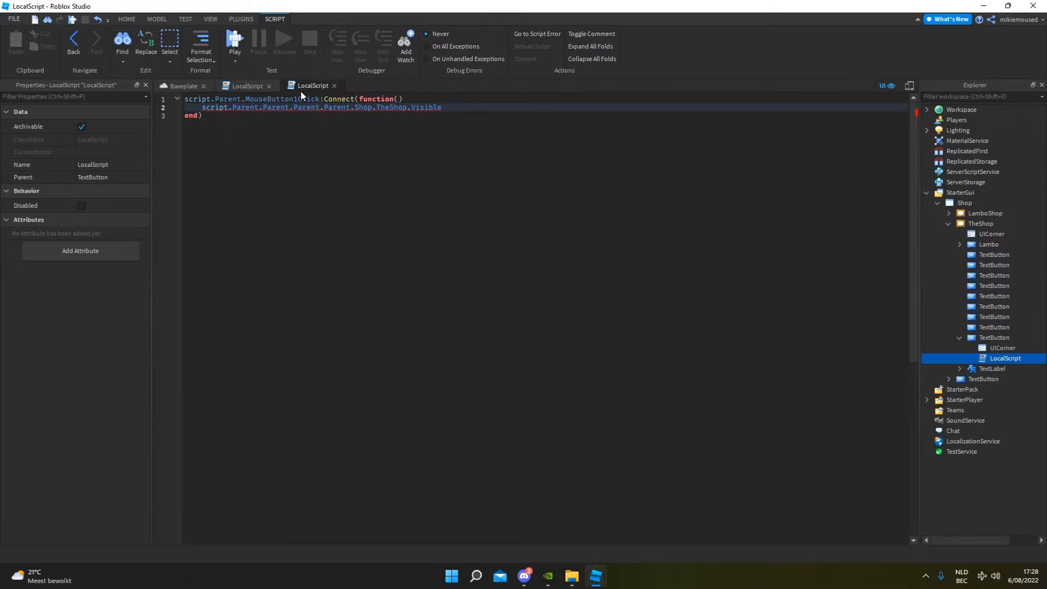
{"action": "type", "text": "= false"}
Playtest the place by opening the car shop and its Lamborghini page, and close both frames with their Close buttons.
{"action": "left_click", "coordinate": [192, 85]}
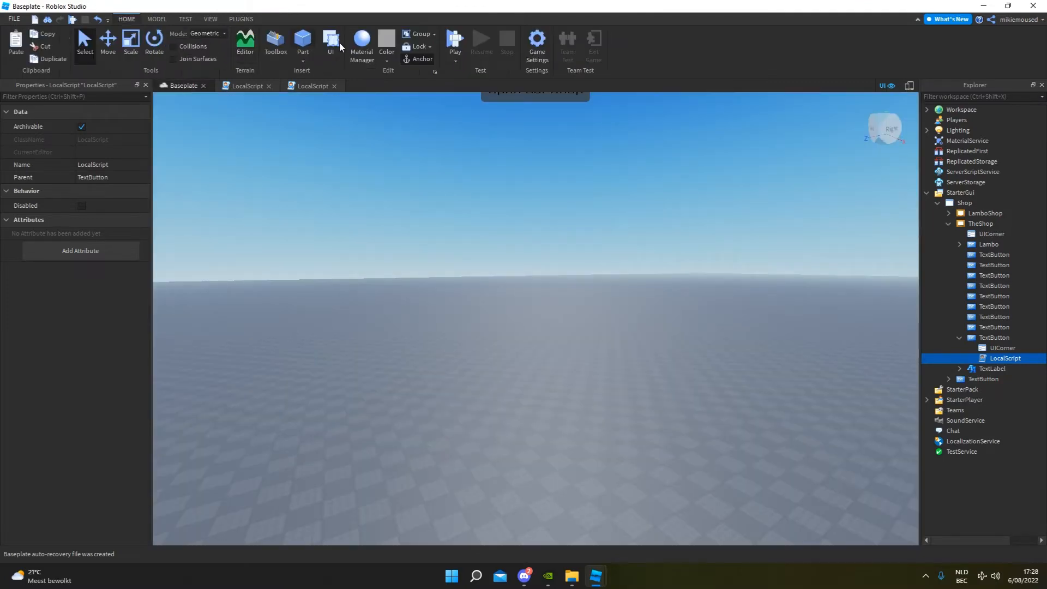
{"action": "left_click", "coordinate": [456, 42]}
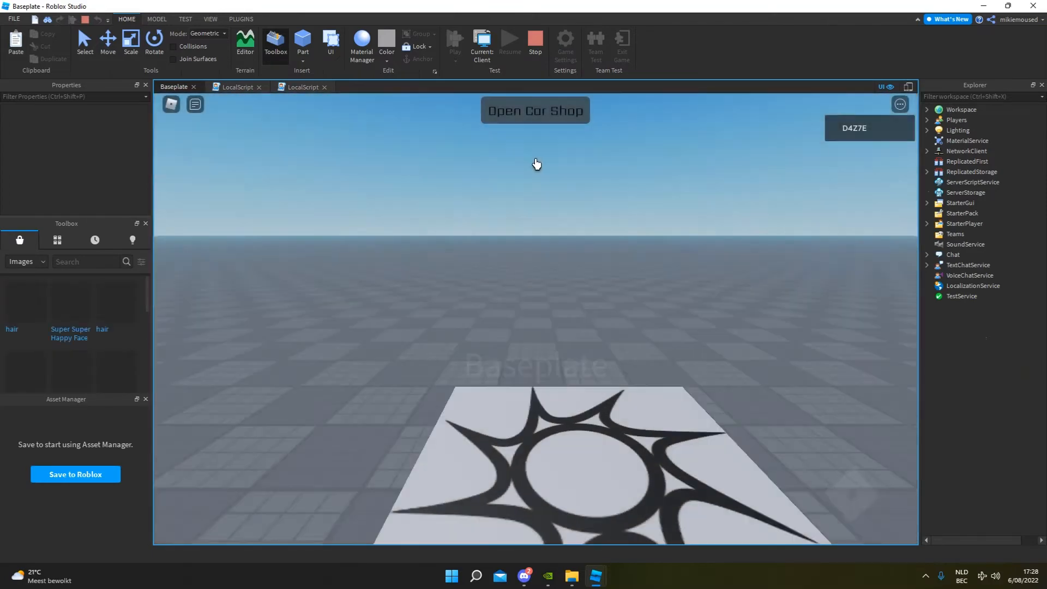
{"action": "key", "text": "w"}
{"action": "key", "text": "space"}
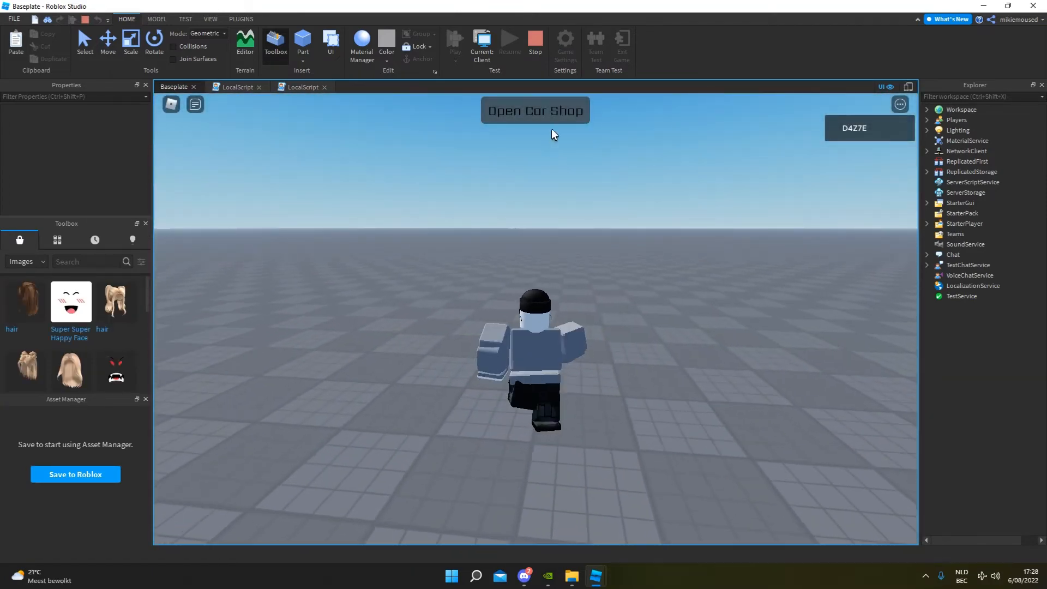
{"action": "left_click", "coordinate": [553, 112]}
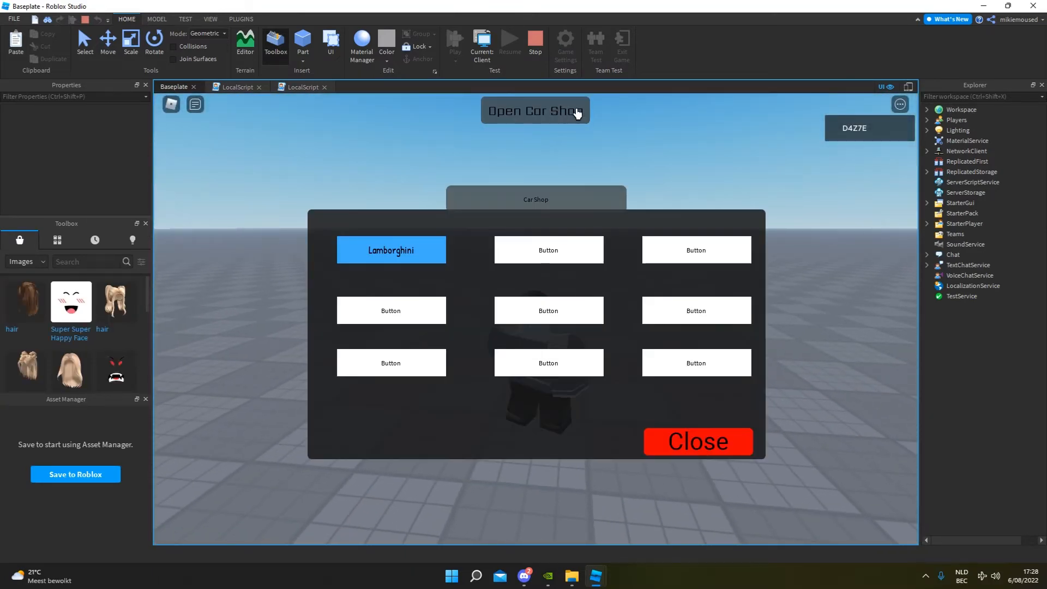
{"action": "left_click", "coordinate": [398, 251]}
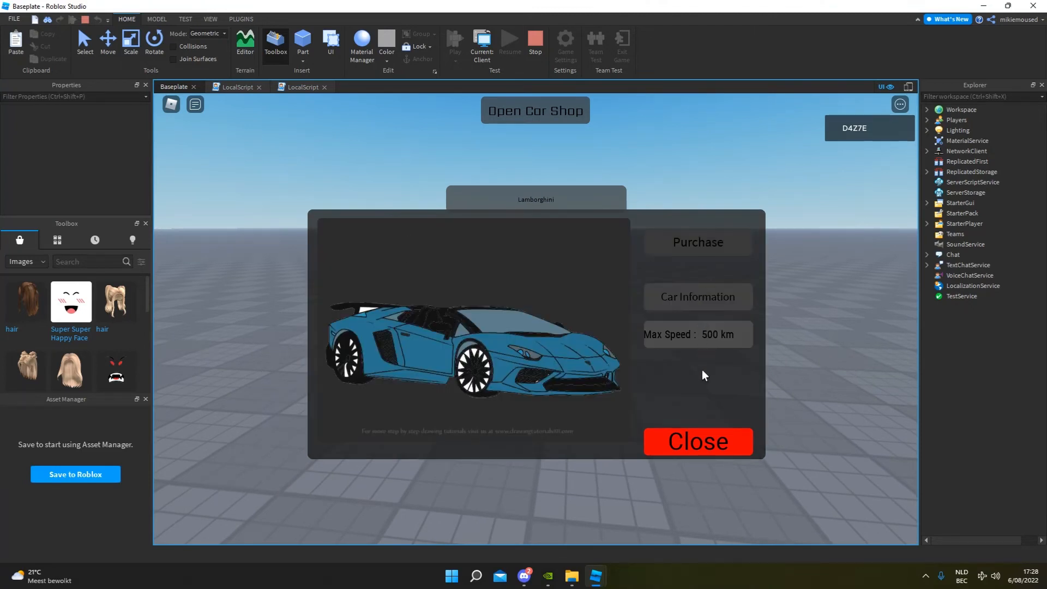
{"action": "left_click", "coordinate": [706, 439]}
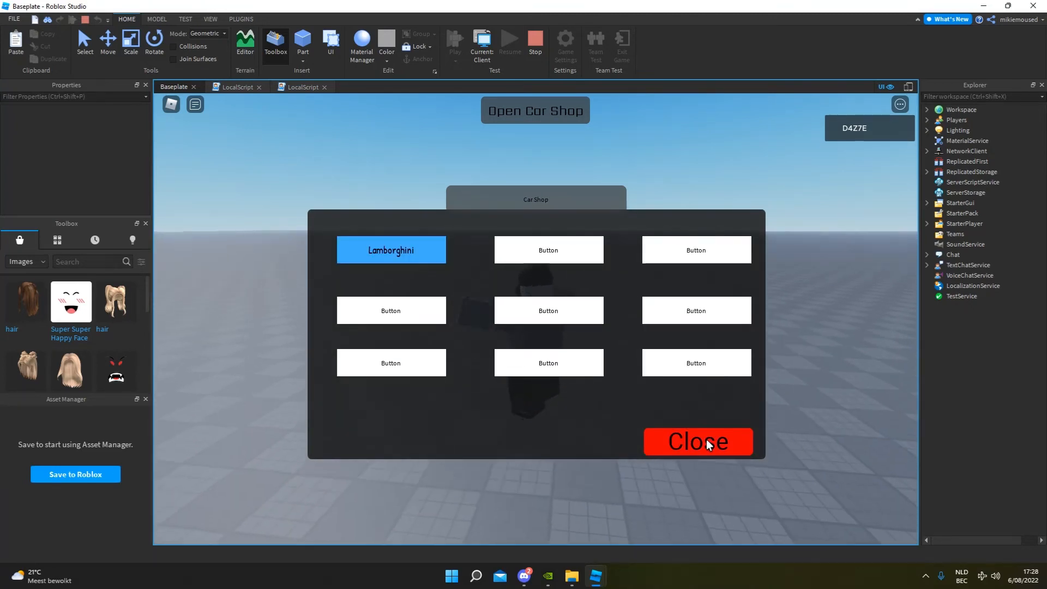
{"action": "left_click", "coordinate": [706, 440]}
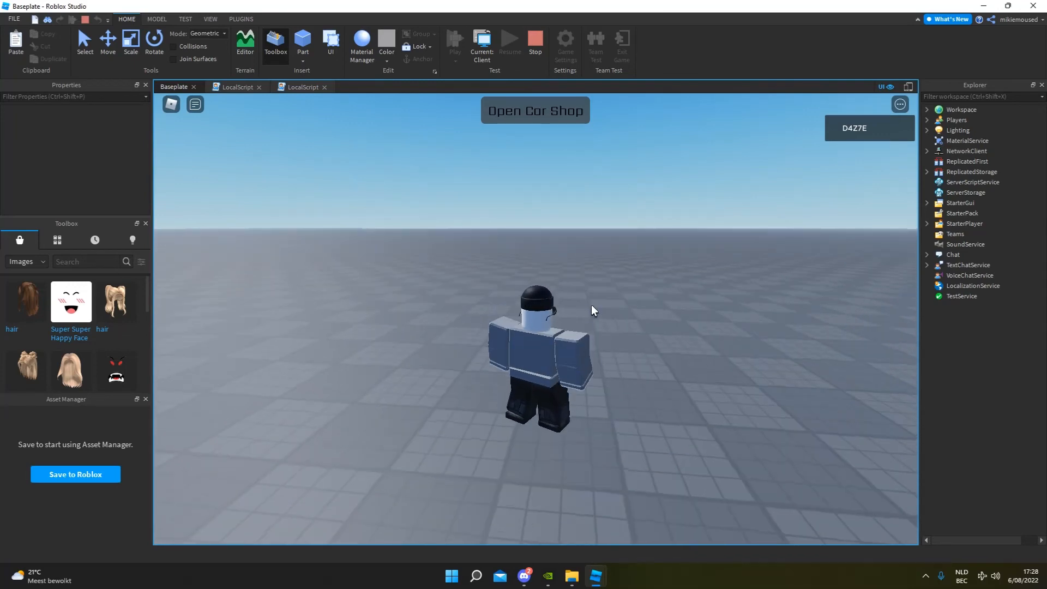